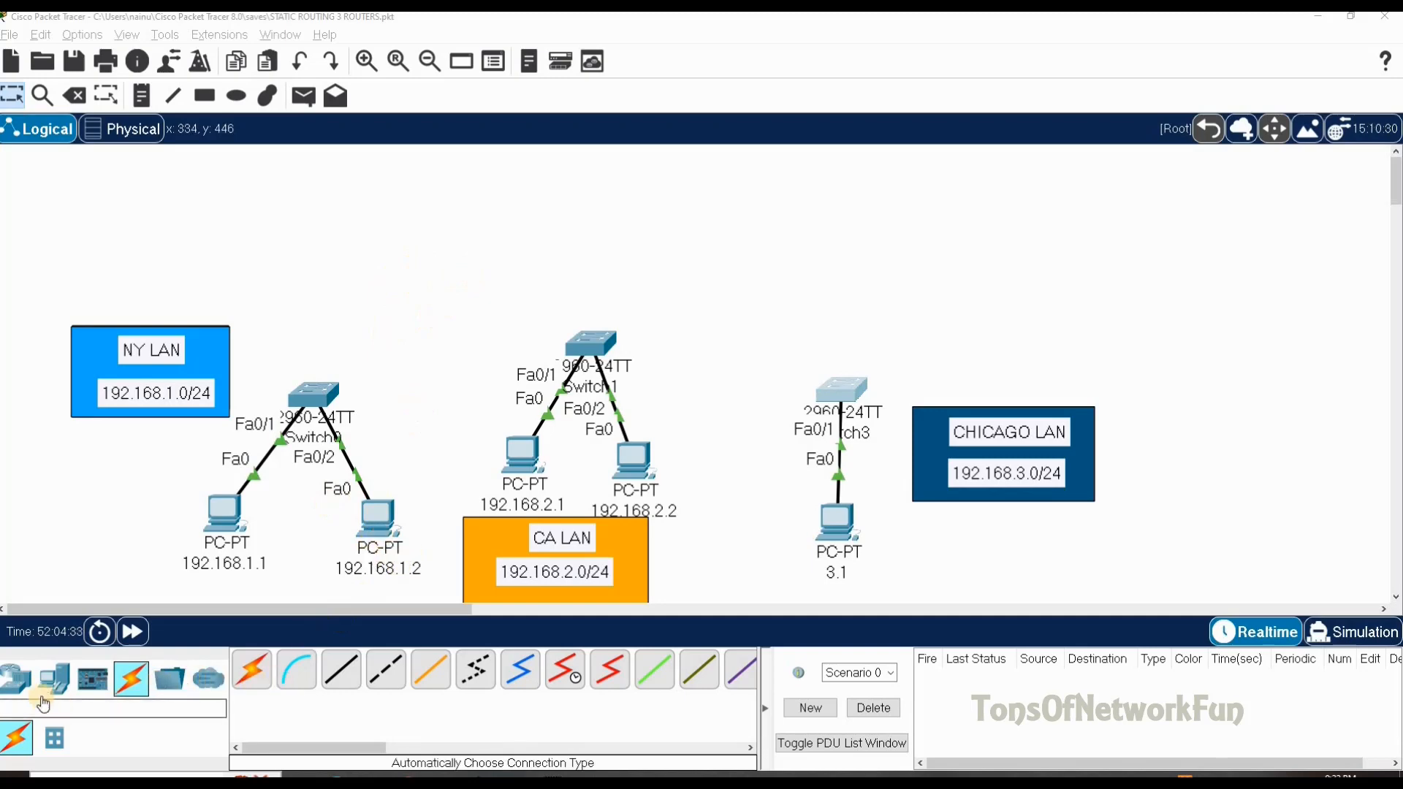
Place three ISR4331 routers, one above each of the NY, CA and Chicago LAN switches.
click(16, 678)
drag(248, 683, 341, 240)
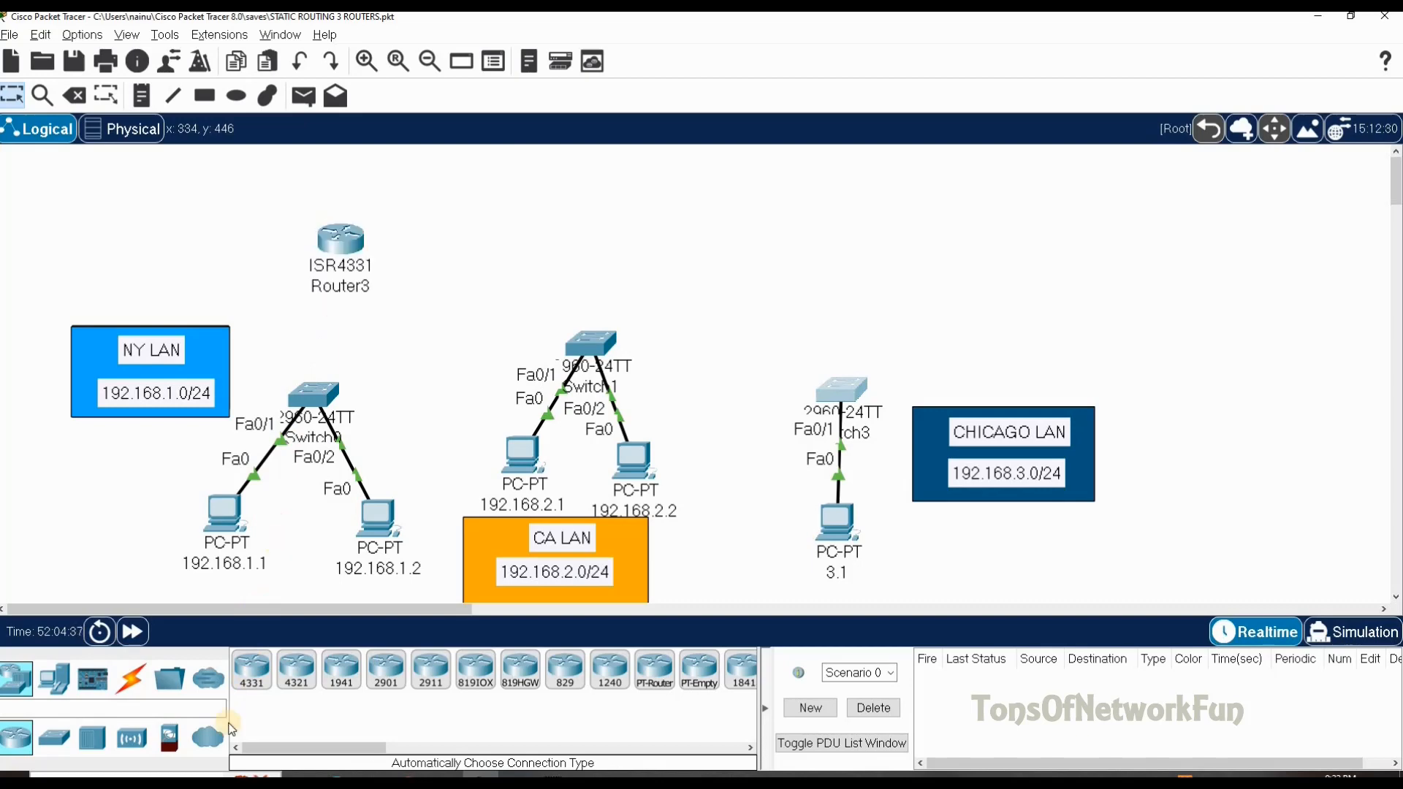
drag(264, 668, 605, 296)
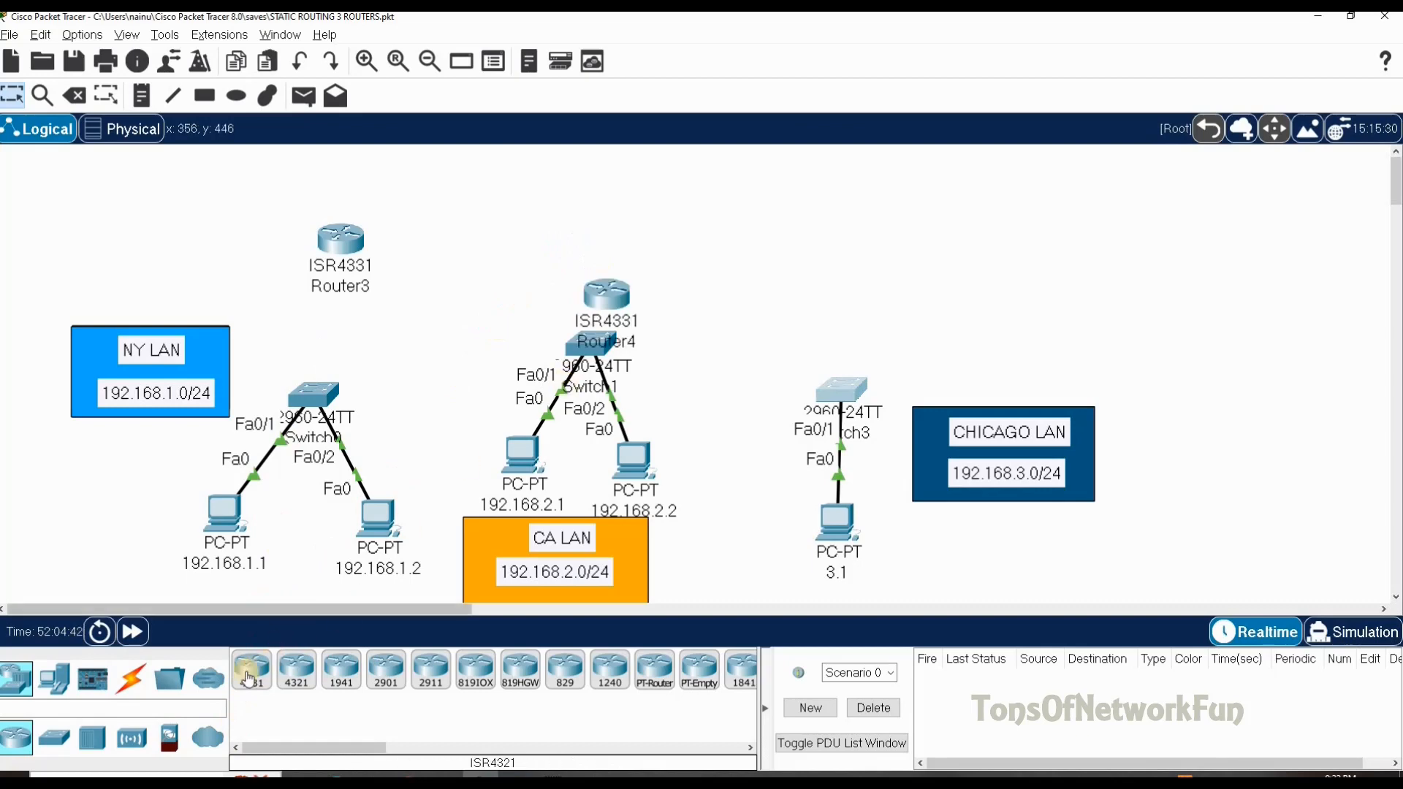
mouse_move(839, 246)
mouse_down()
mouse_move(852, 224)
mouse_move(862, 231)
mouse_up()
Rearrange the NY router and the CA router, switch and PC 192.168.2.1 so the CA router sits clear above its switch.
drag(351, 239, 332, 219)
click(619, 295)
drag(620, 295, 616, 259)
click(521, 464)
drag(521, 464, 515, 471)
click(609, 369)
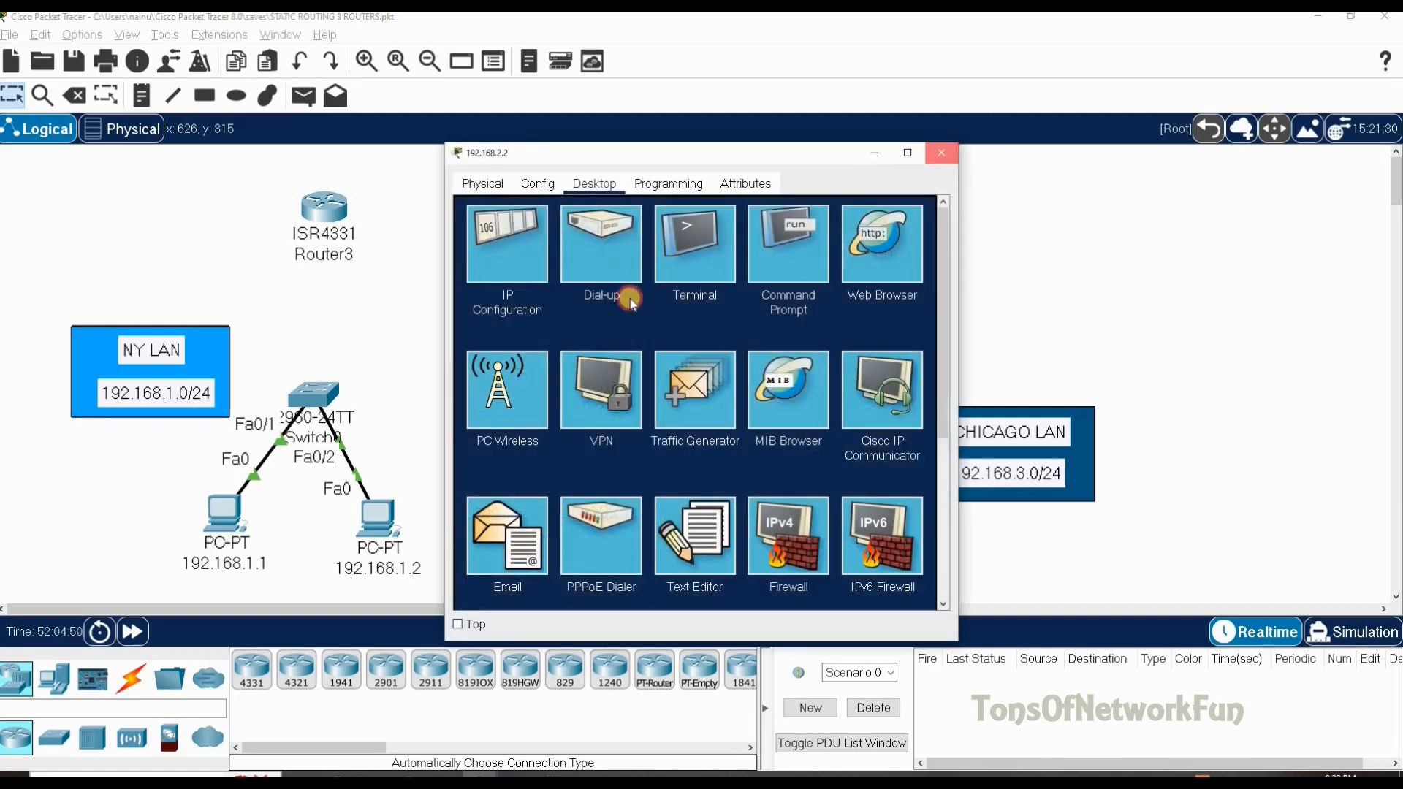
click(952, 147)
drag(613, 347, 618, 376)
click(612, 256)
drag(612, 256, 602, 299)
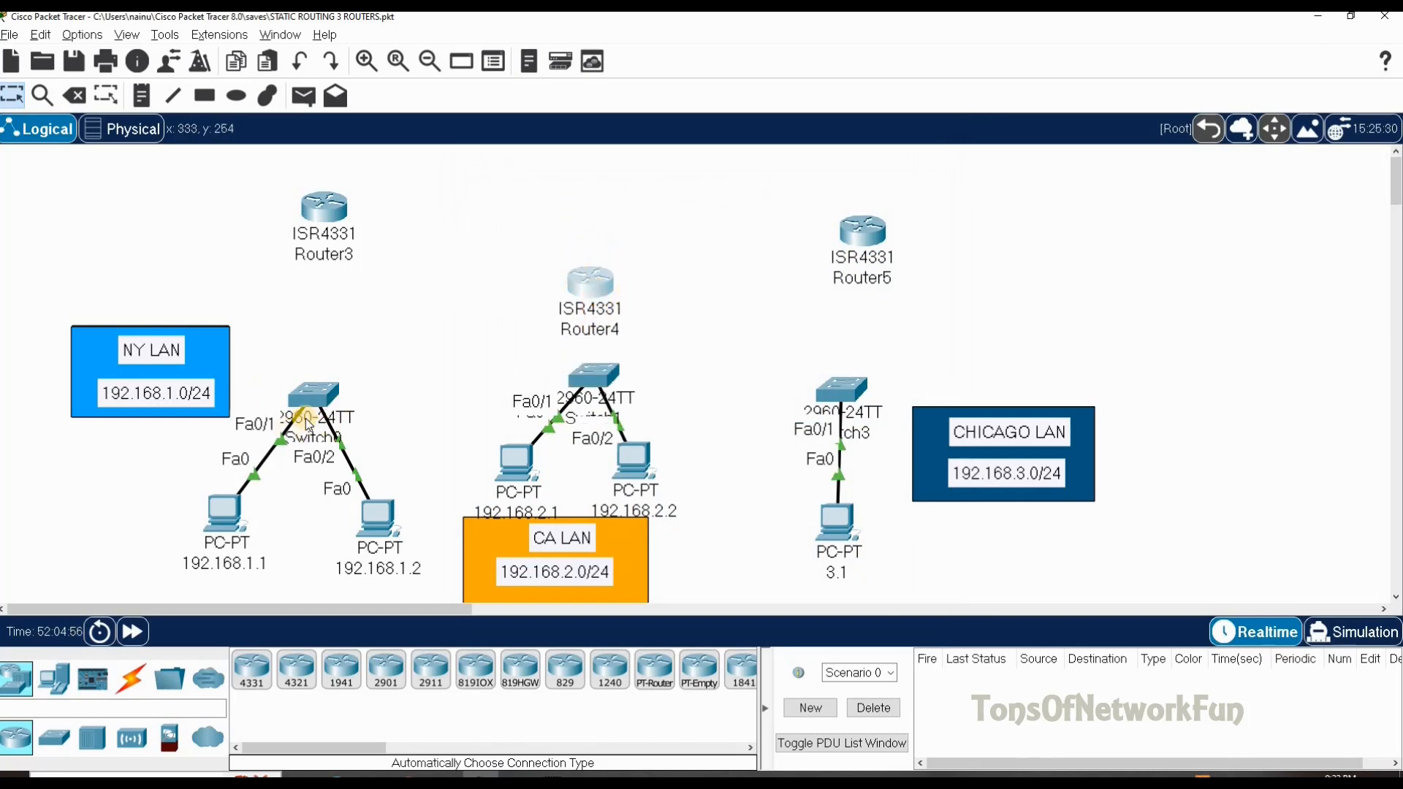
Install a NIM-2T serial module in the first empty module slot of the NY router, Router3.
click(135, 672)
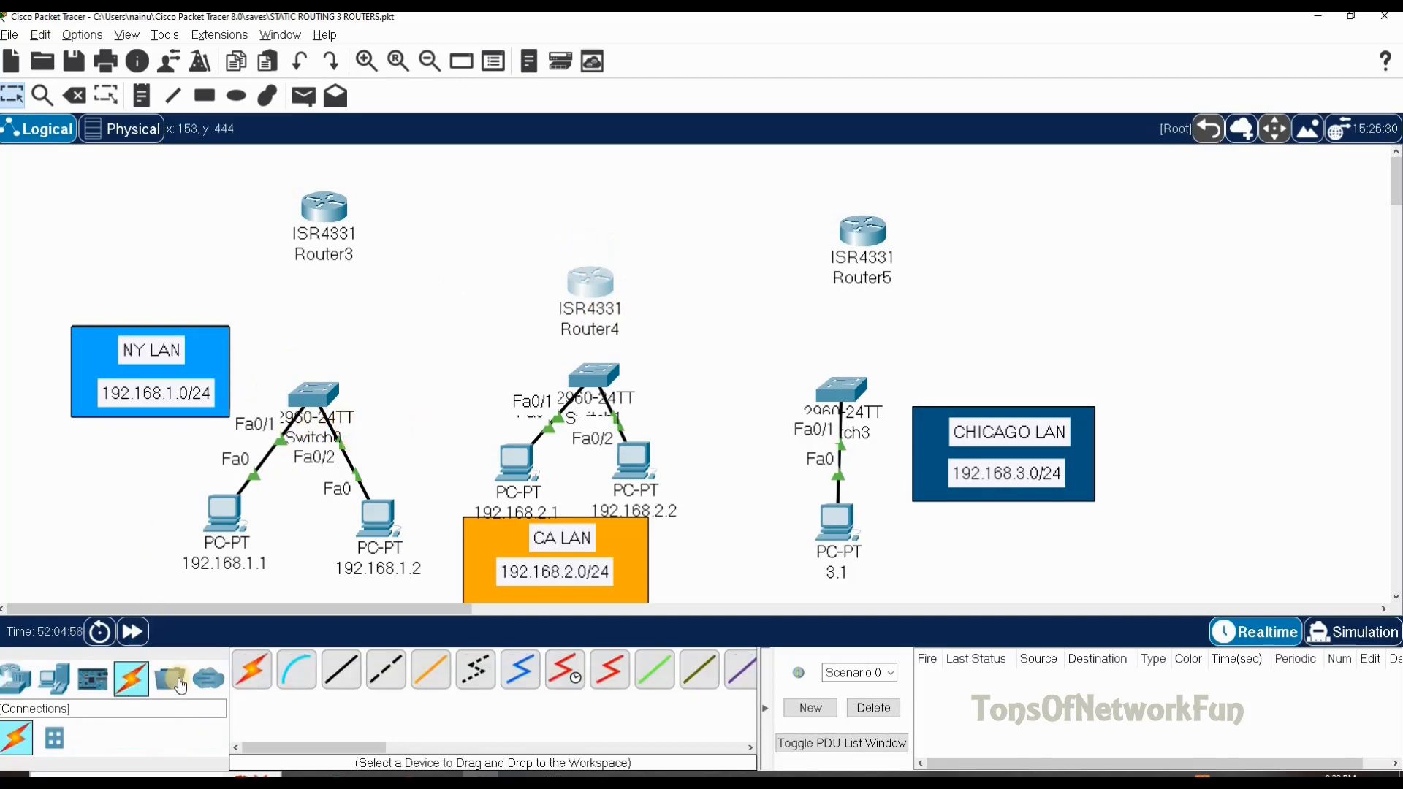
click(326, 207)
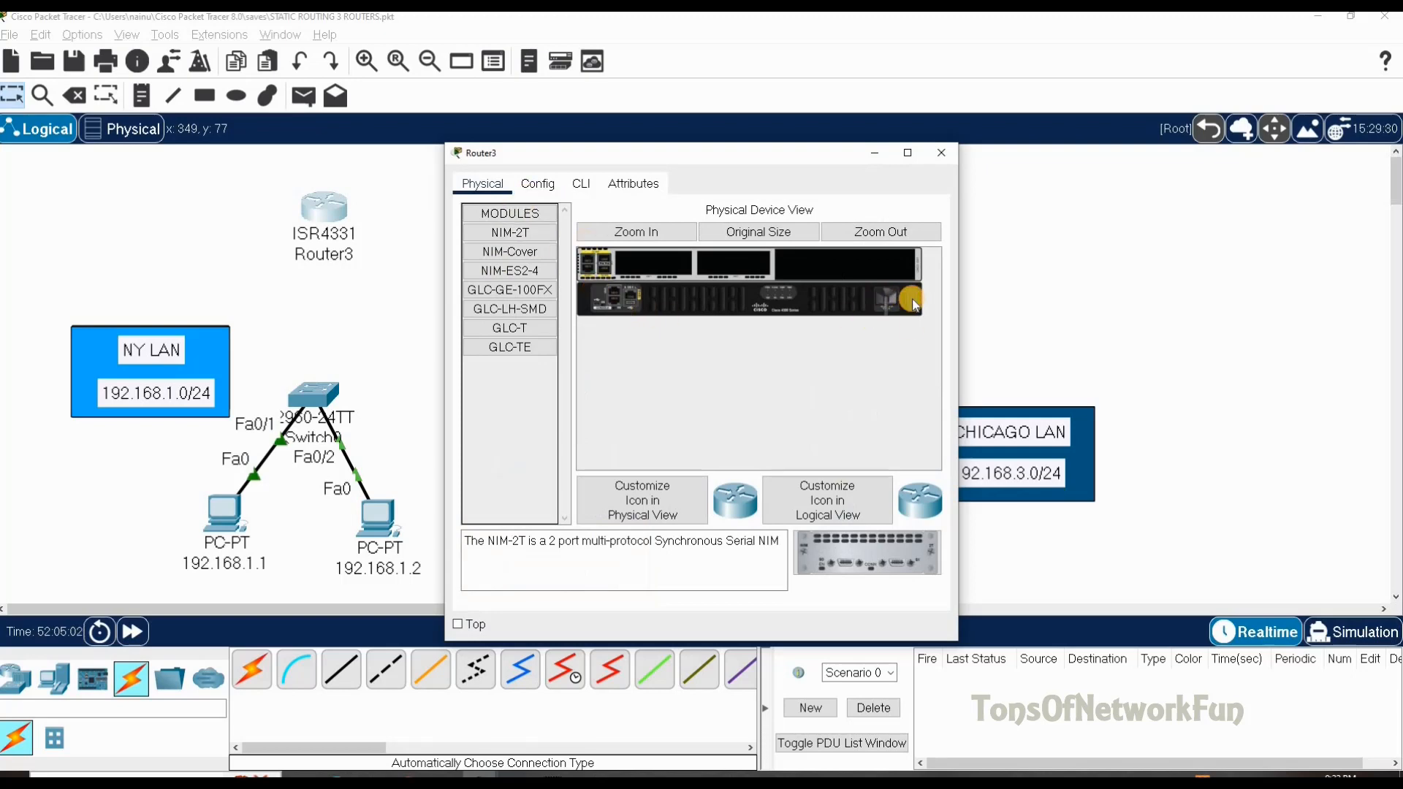
drag(895, 542, 658, 266)
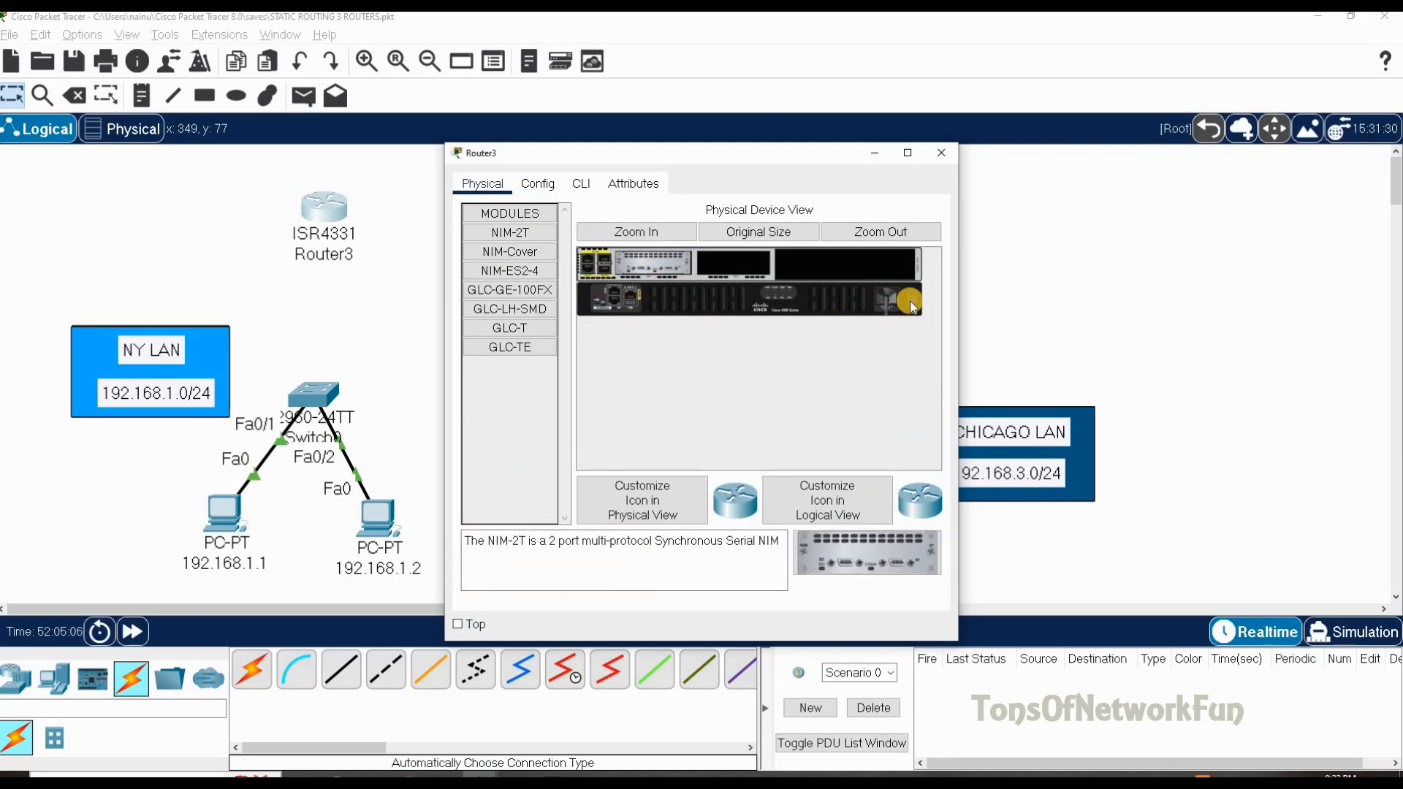
click(957, 154)
Install a NIM-2T serial module in the first empty module slot of the CA router, Router4.
click(603, 288)
click(706, 312)
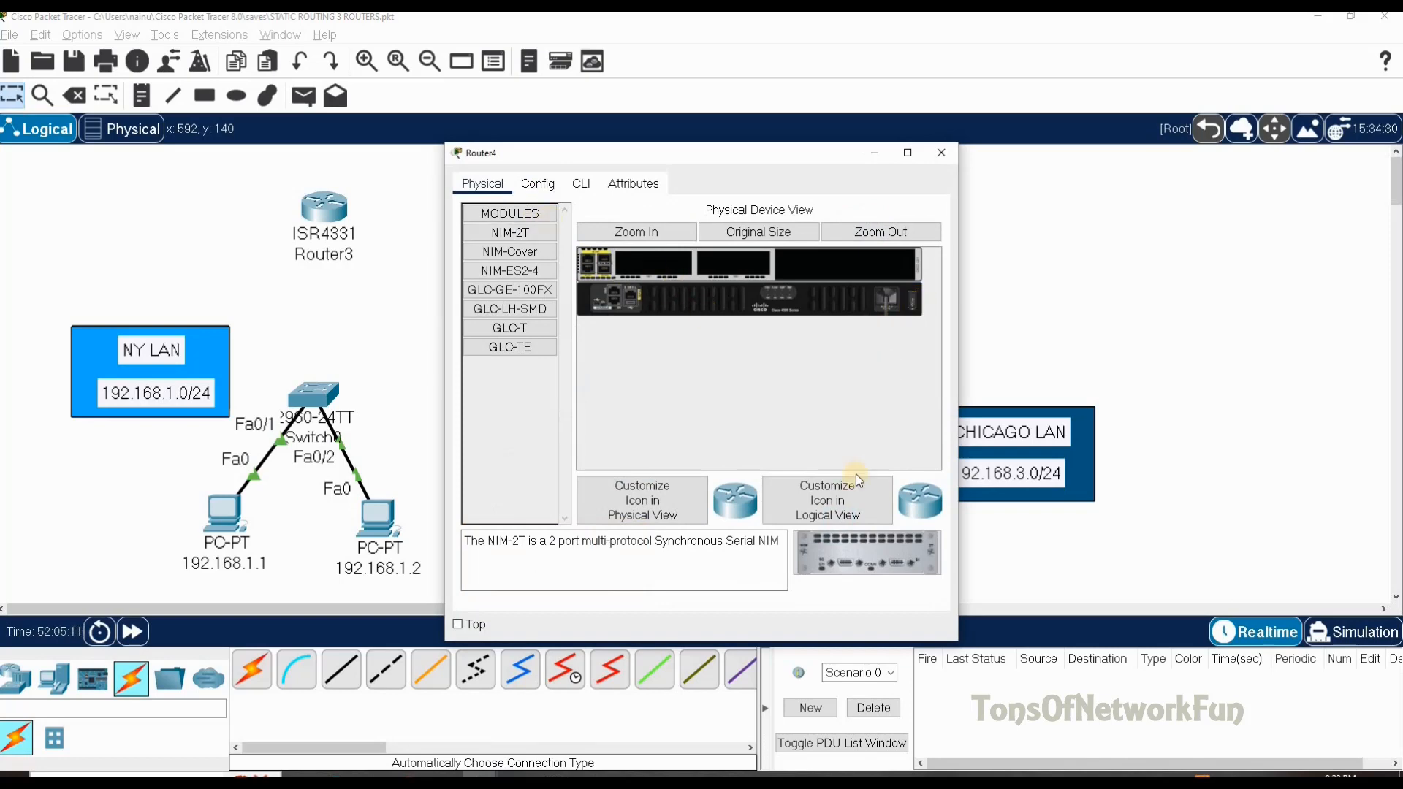
drag(853, 547, 695, 275)
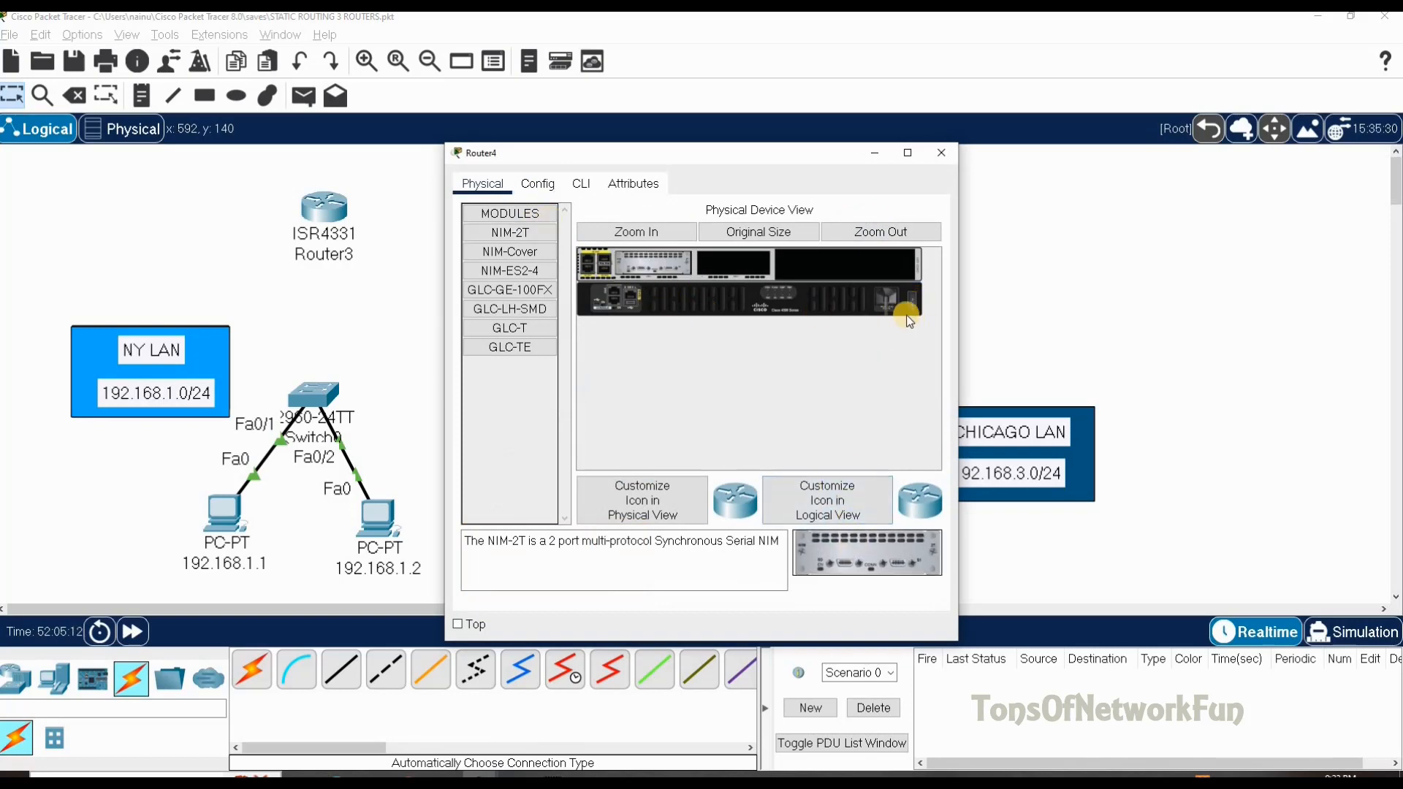
click(941, 153)
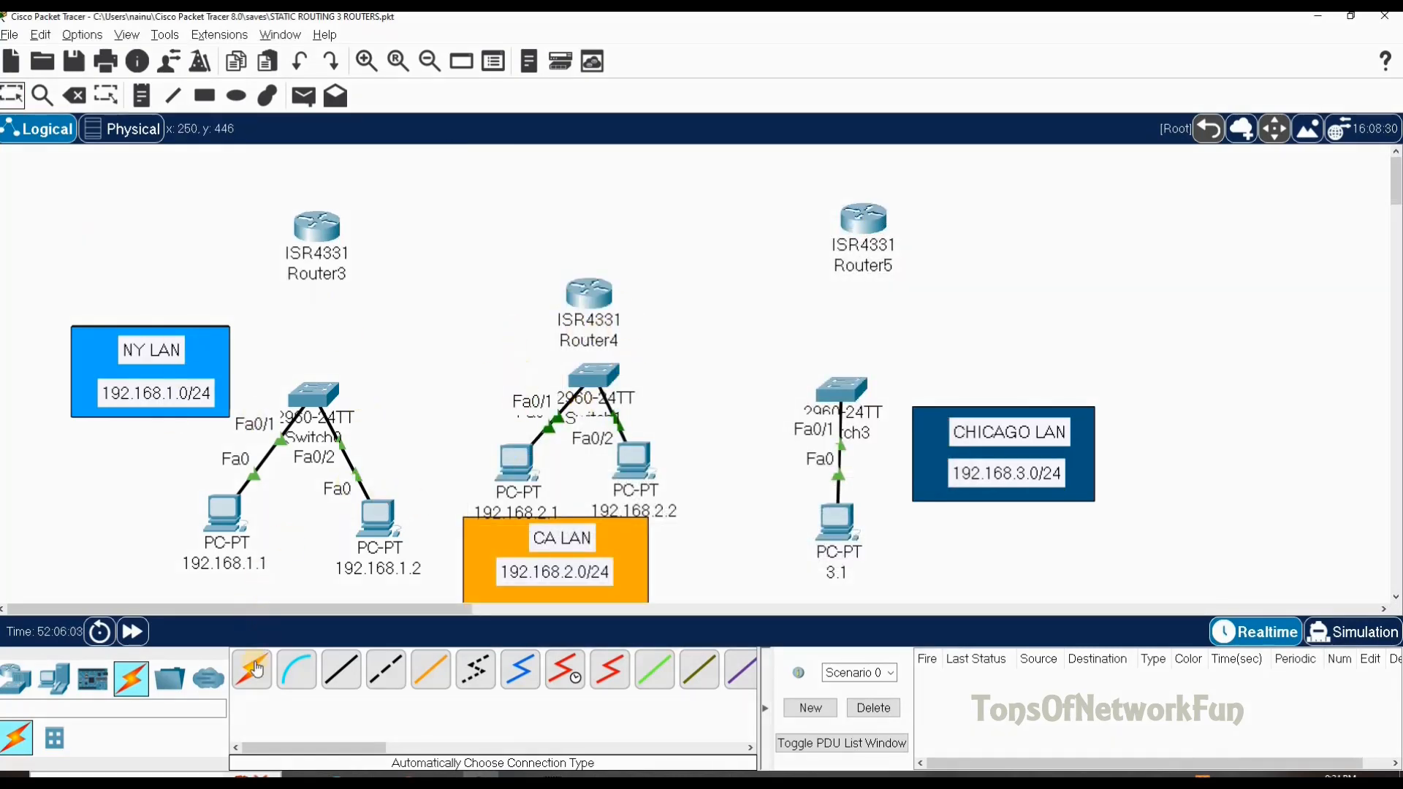
Connect the NY LAN switch to Router3 with an automatically chosen connection type.
click(252, 669)
click(304, 395)
click(316, 227)
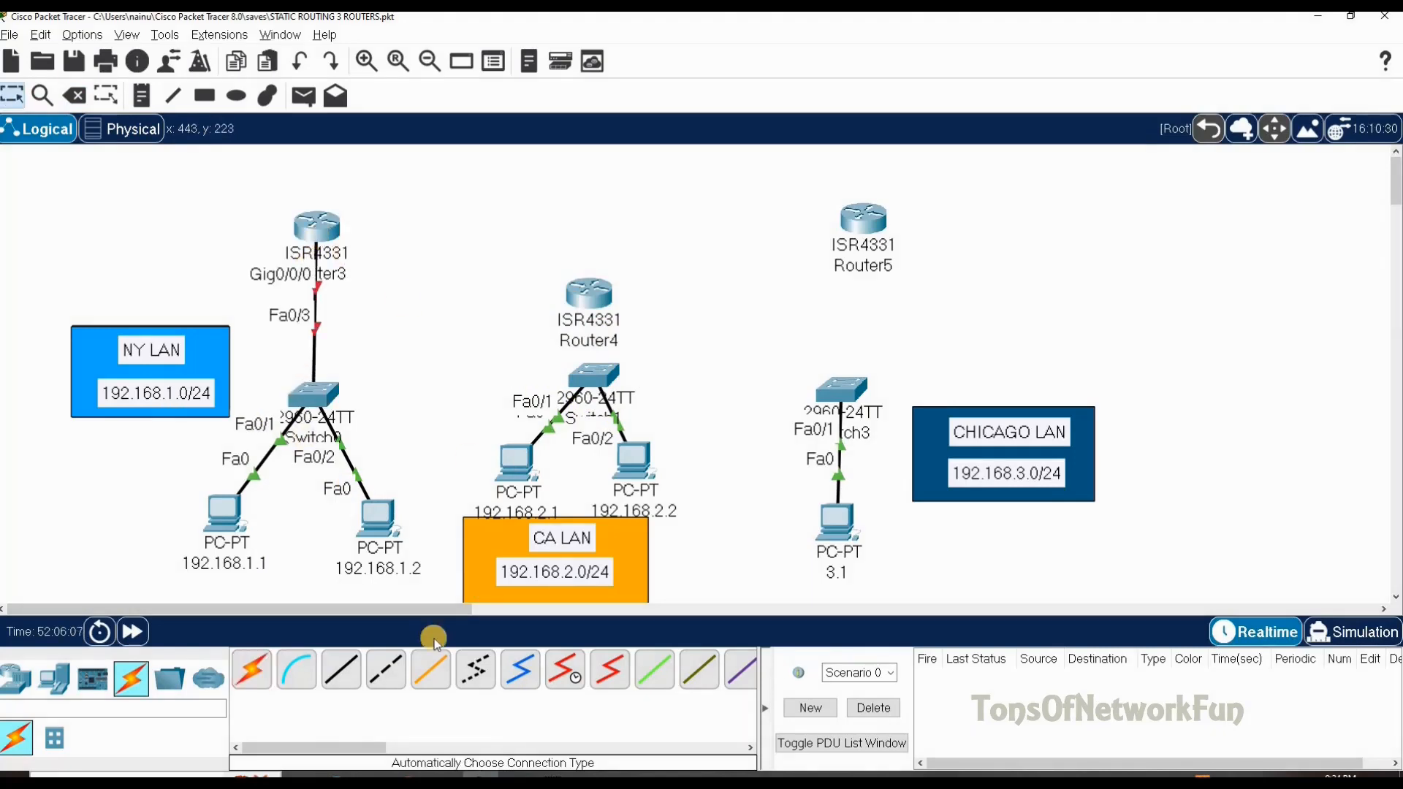
Link Serial0/1/0 on Router3 to Serial0/1/1 on Router4 with a Serial DCE cable.
click(564, 670)
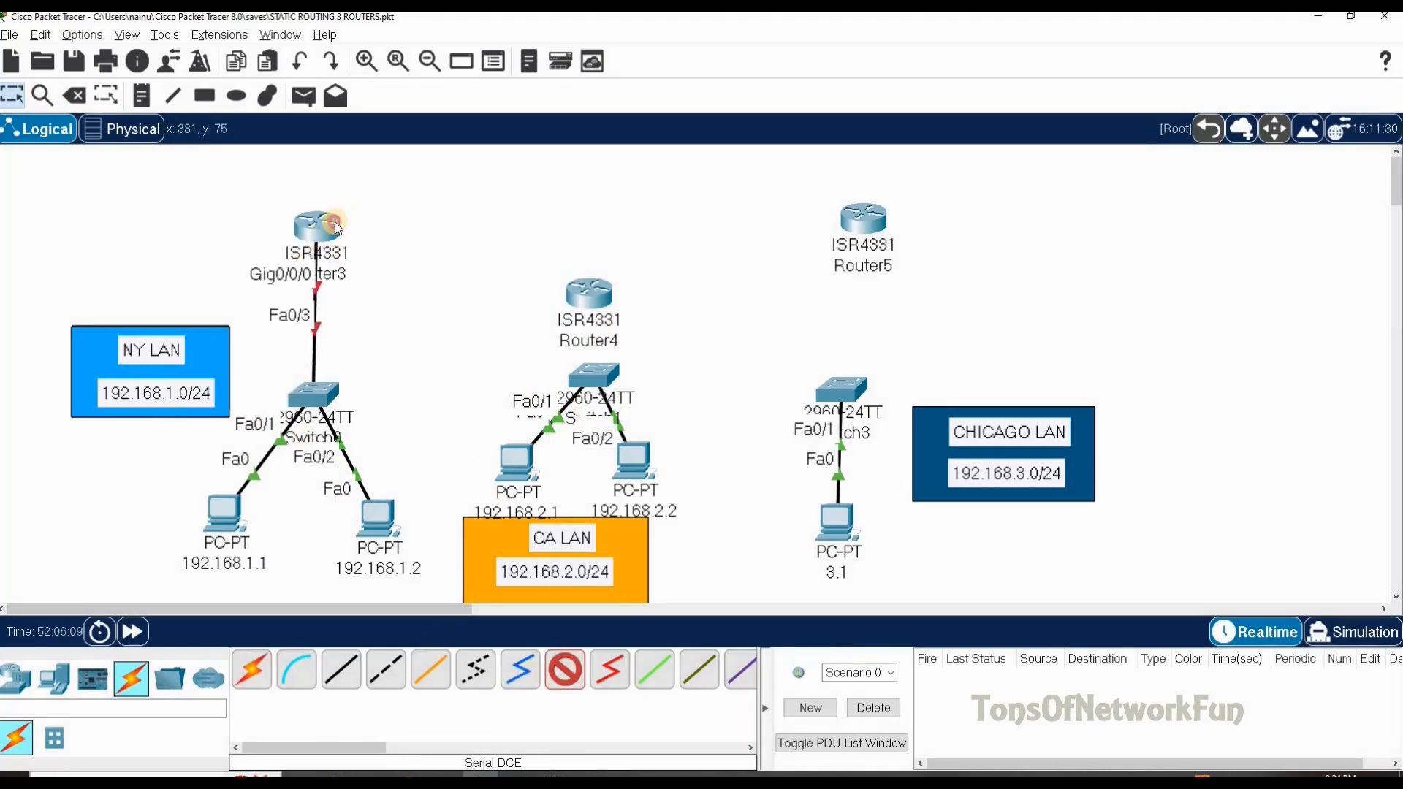
click(335, 222)
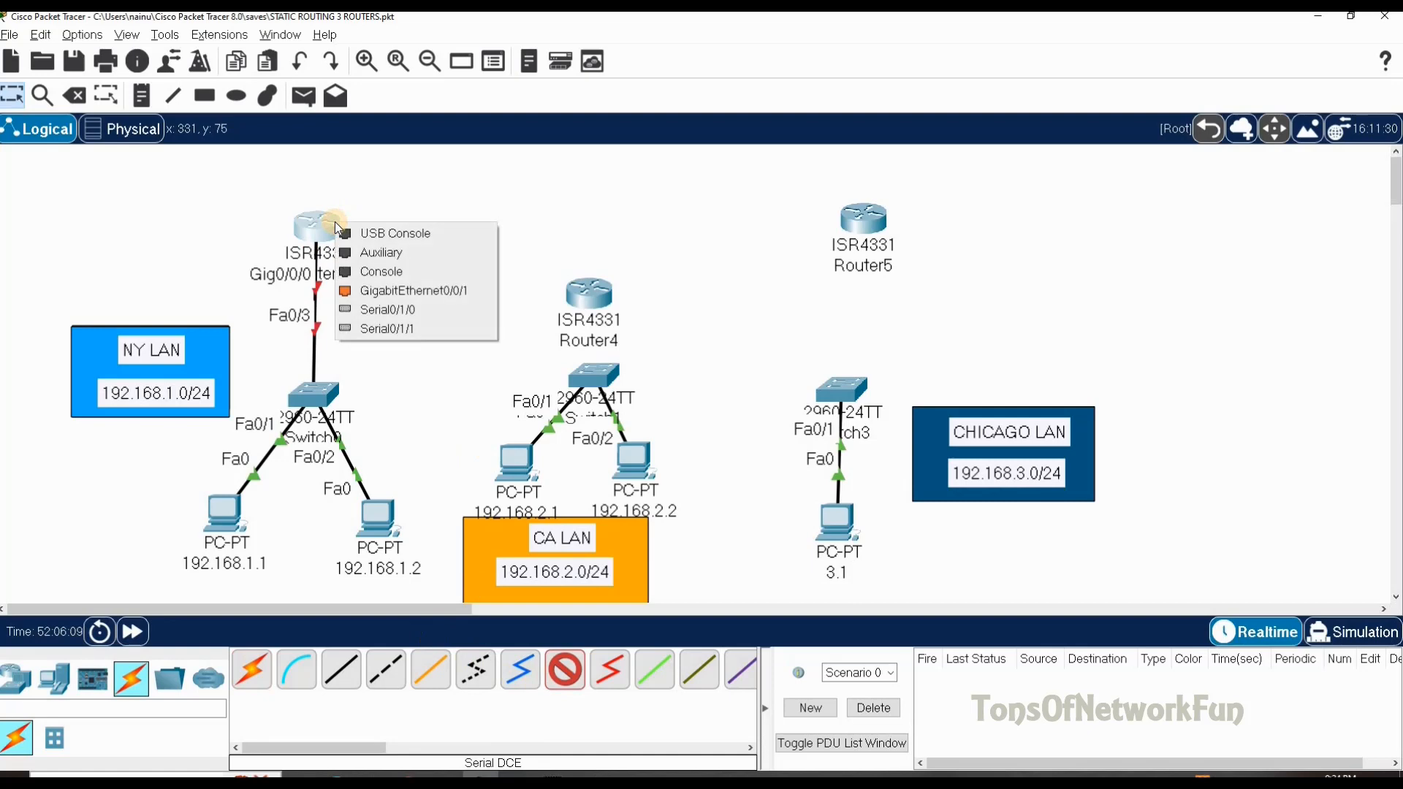
click(404, 311)
click(583, 298)
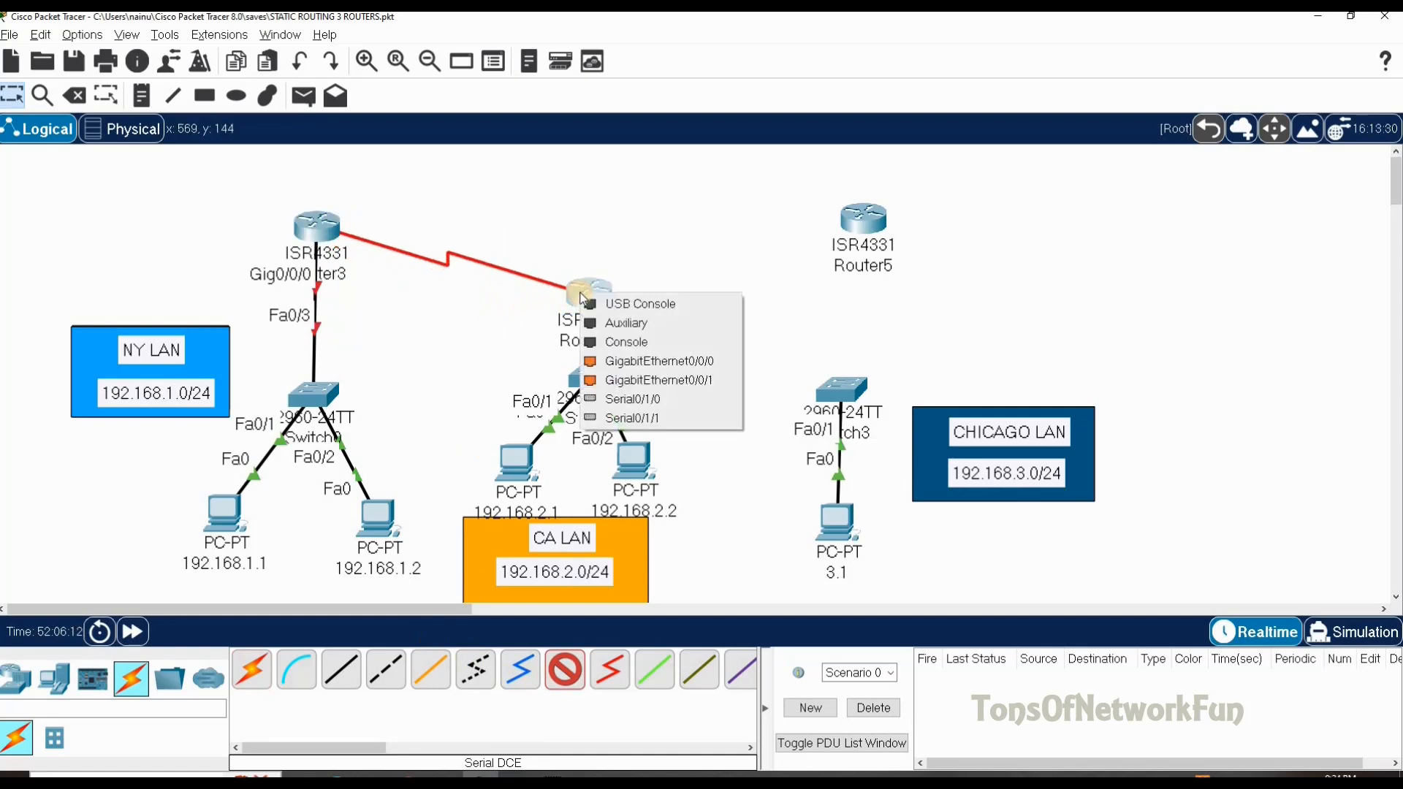
click(639, 419)
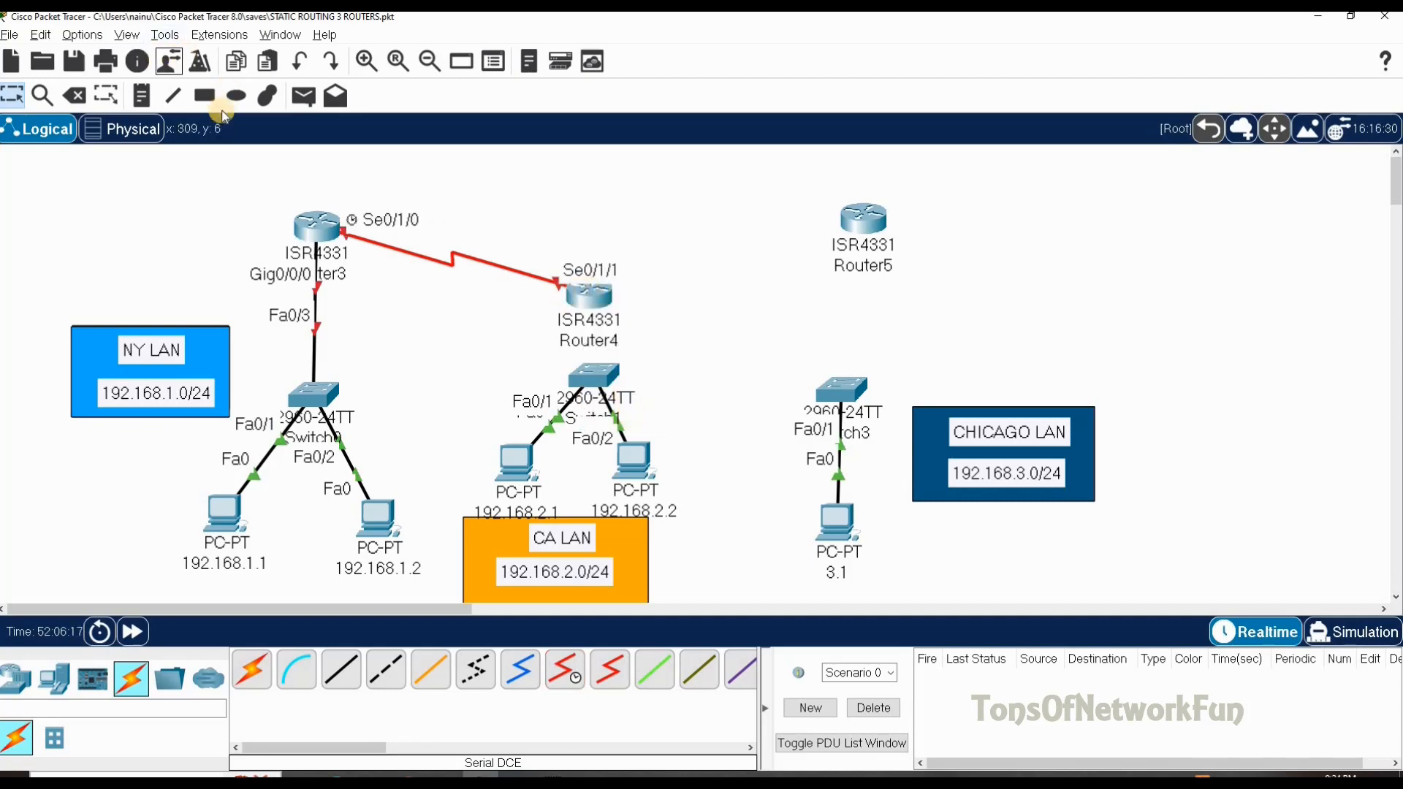
Add text notes to the Router3–Router4 serial link: S0/1/0 at the Router3 end and S0/1/1 at the Router4 end.
click(146, 95)
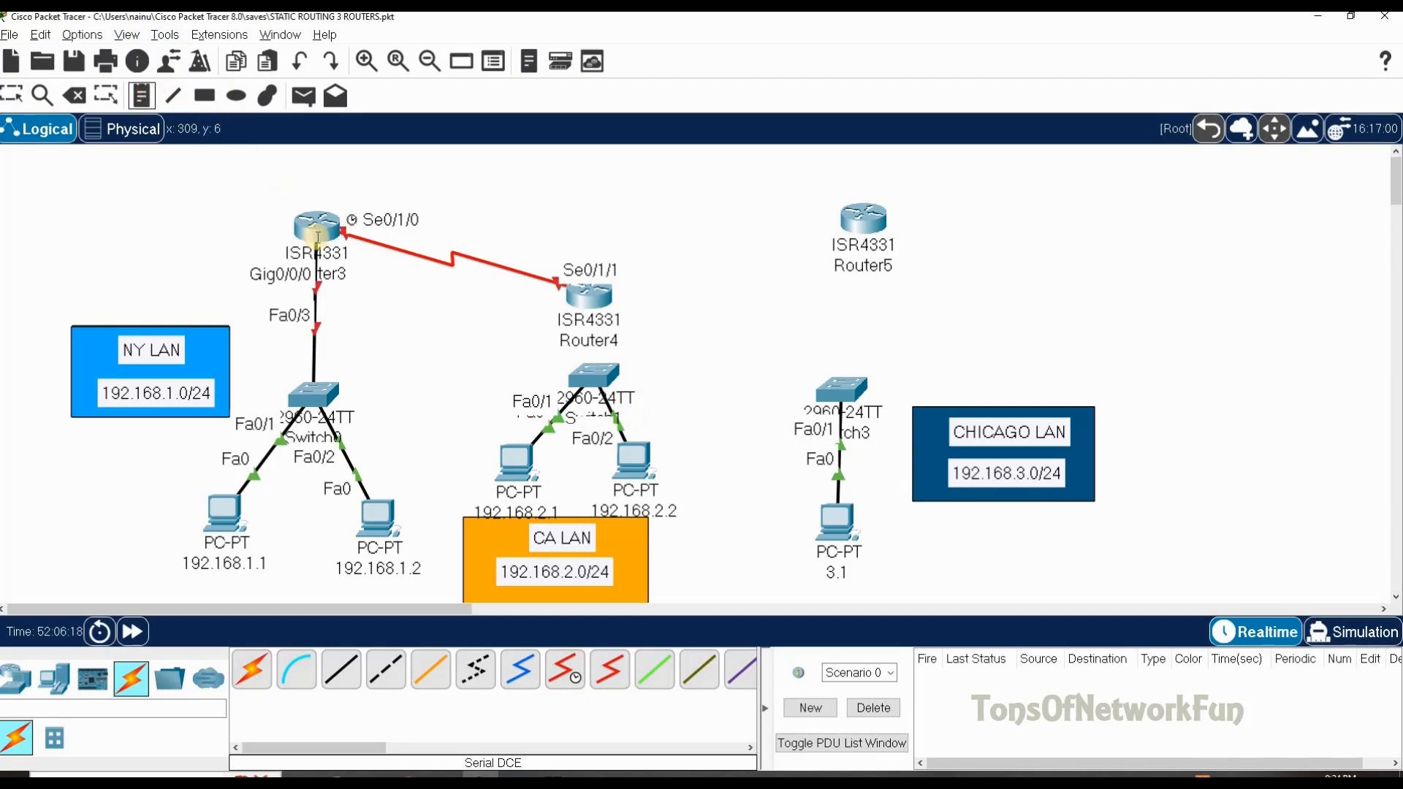
click(356, 249)
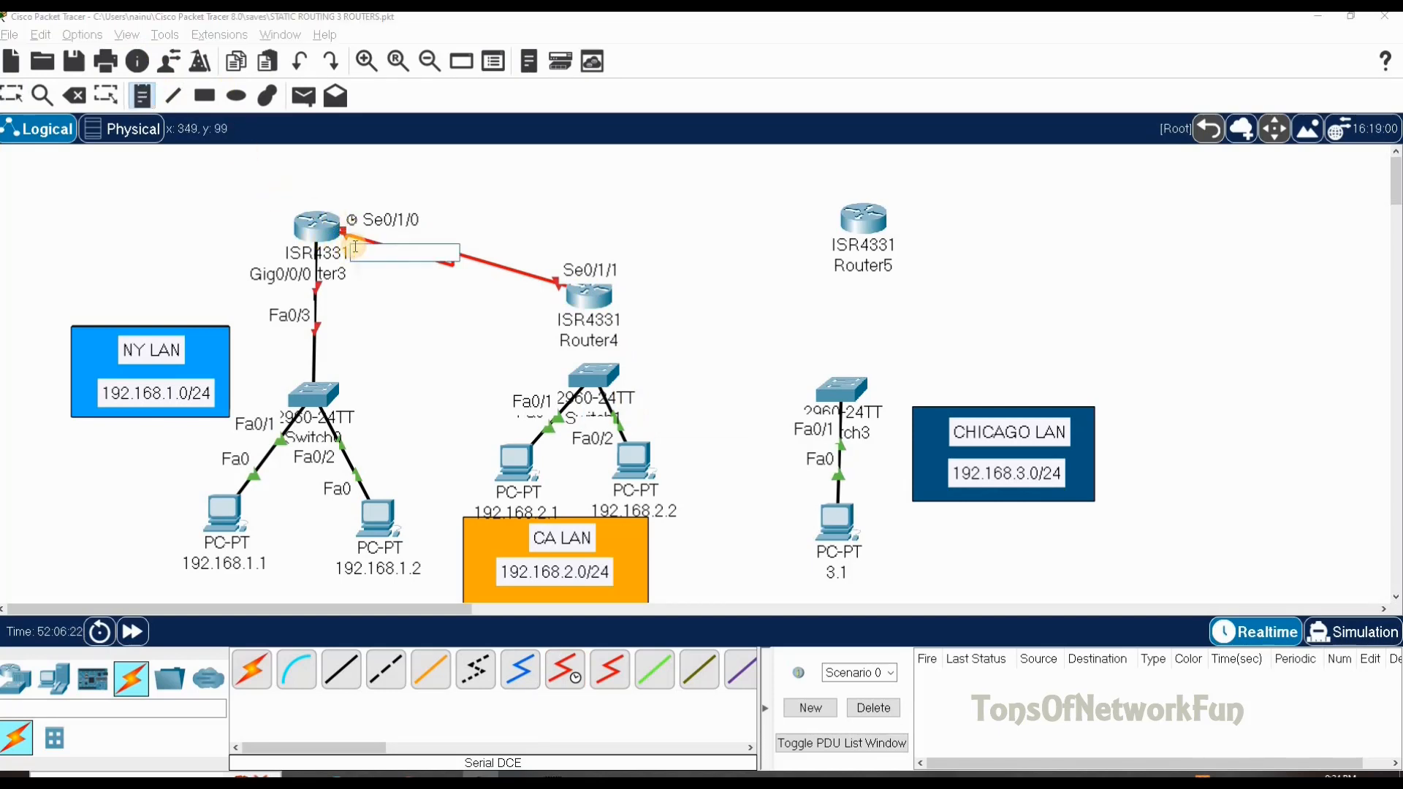
text(S0/1/0)
click(378, 194)
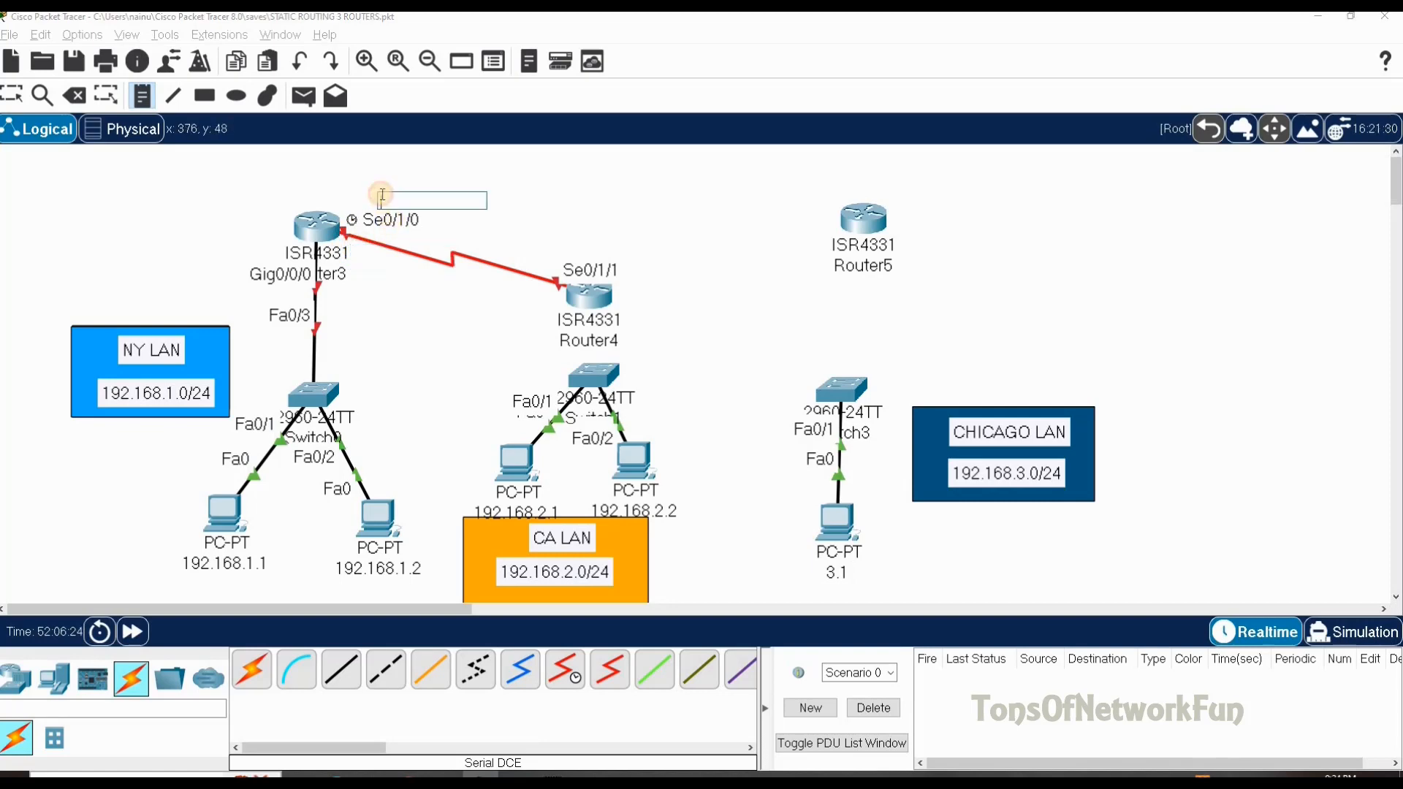
click(527, 283)
text(S)
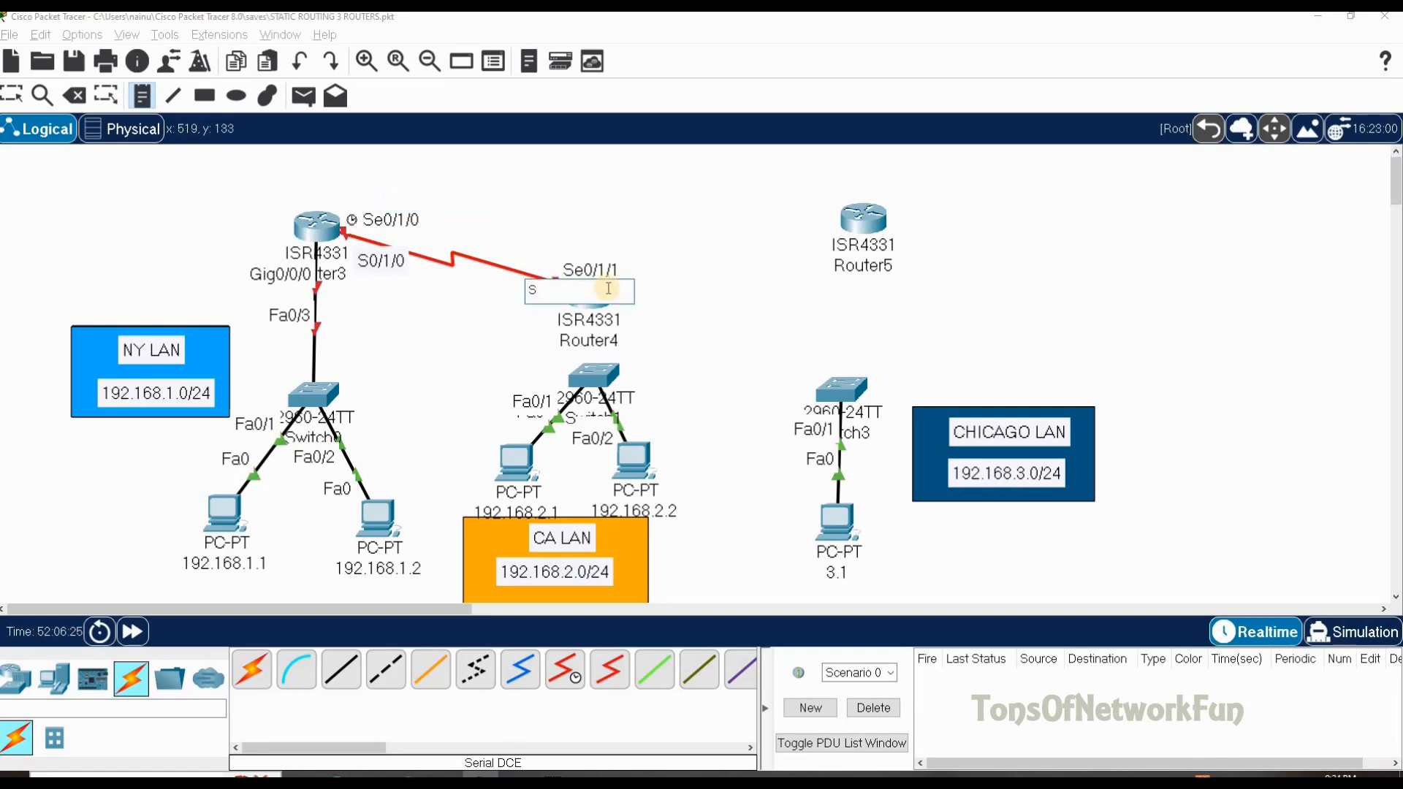
text(0/1/1)
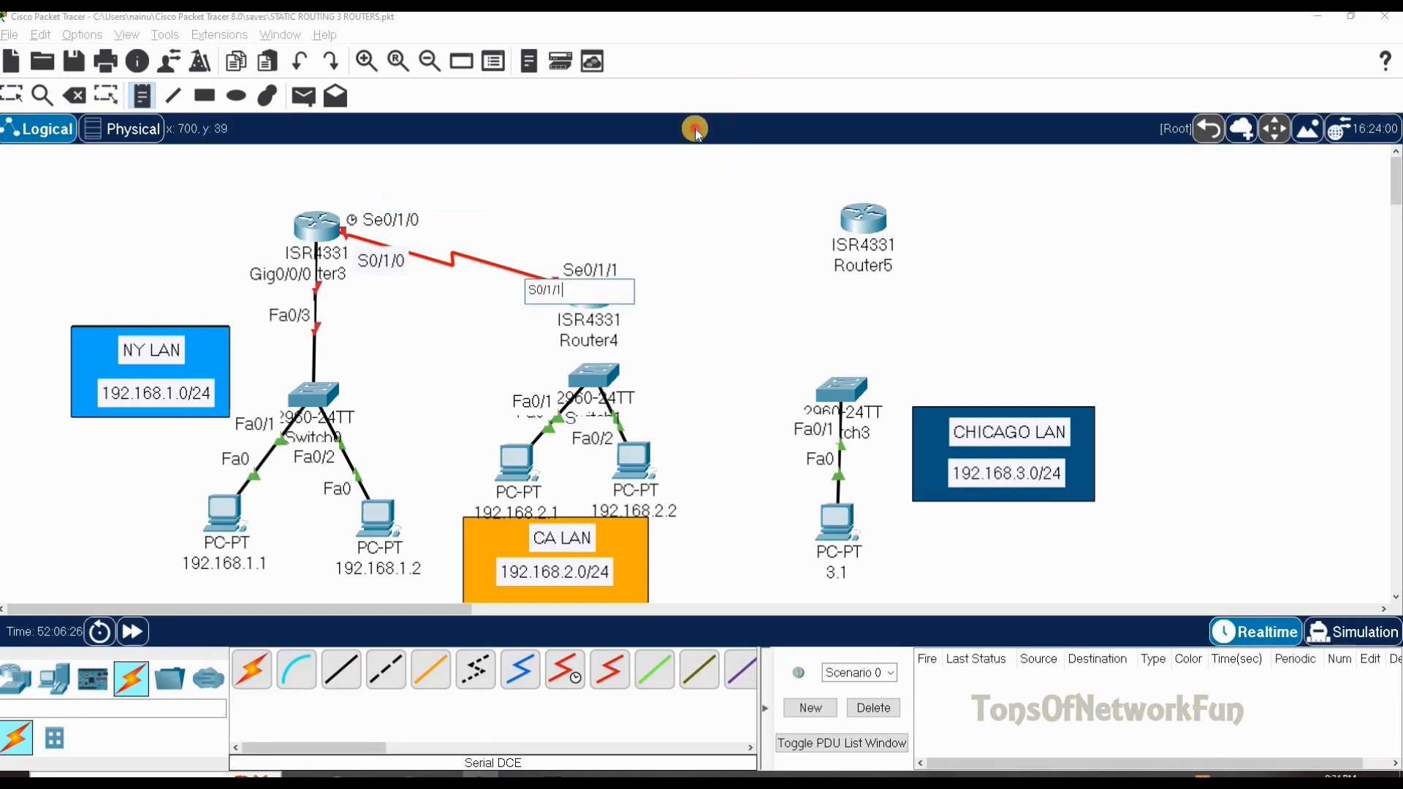
click(695, 134)
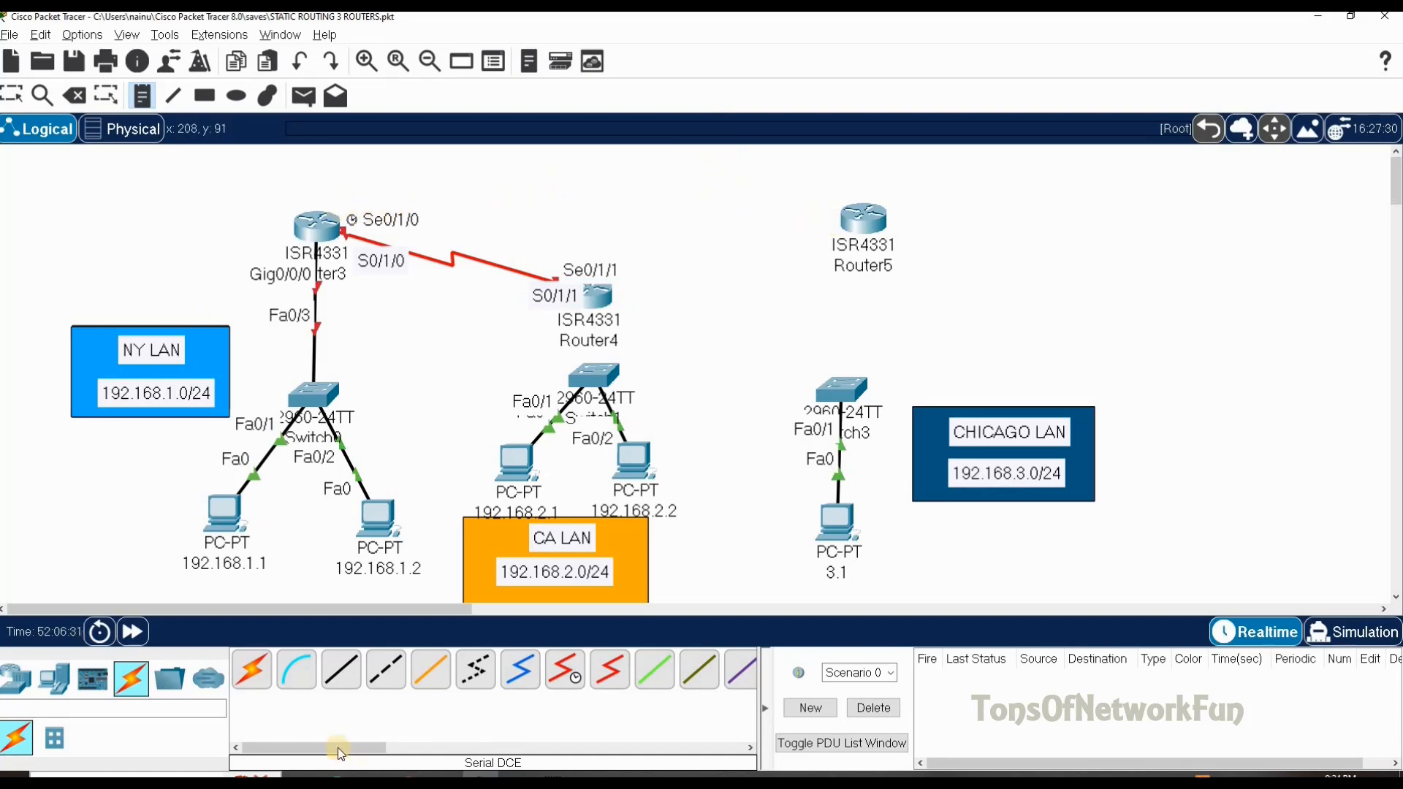
Link Serial0/1/1 on Router3 to Serial0/1/0 on Router5 with a Serial DCE cable.
click(567, 678)
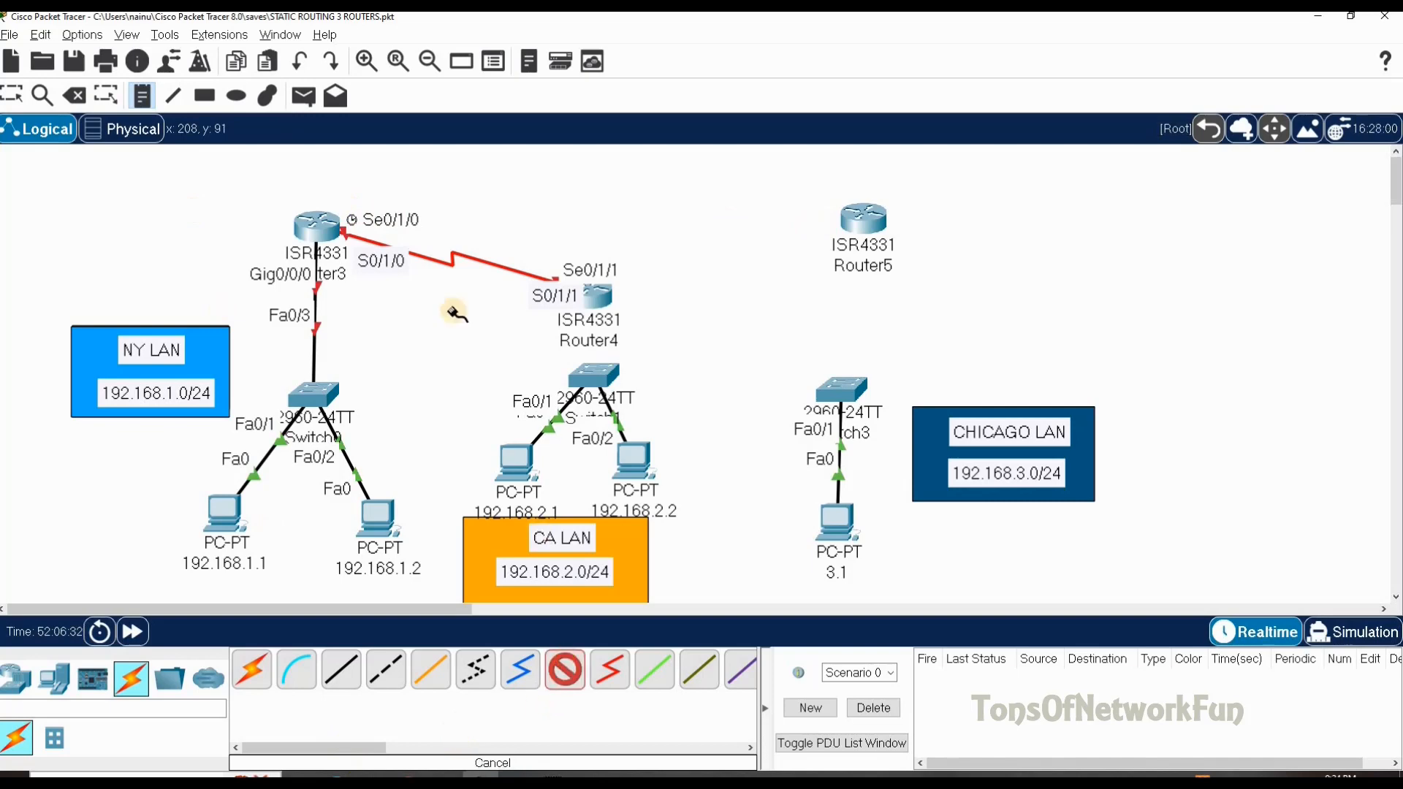
click(333, 213)
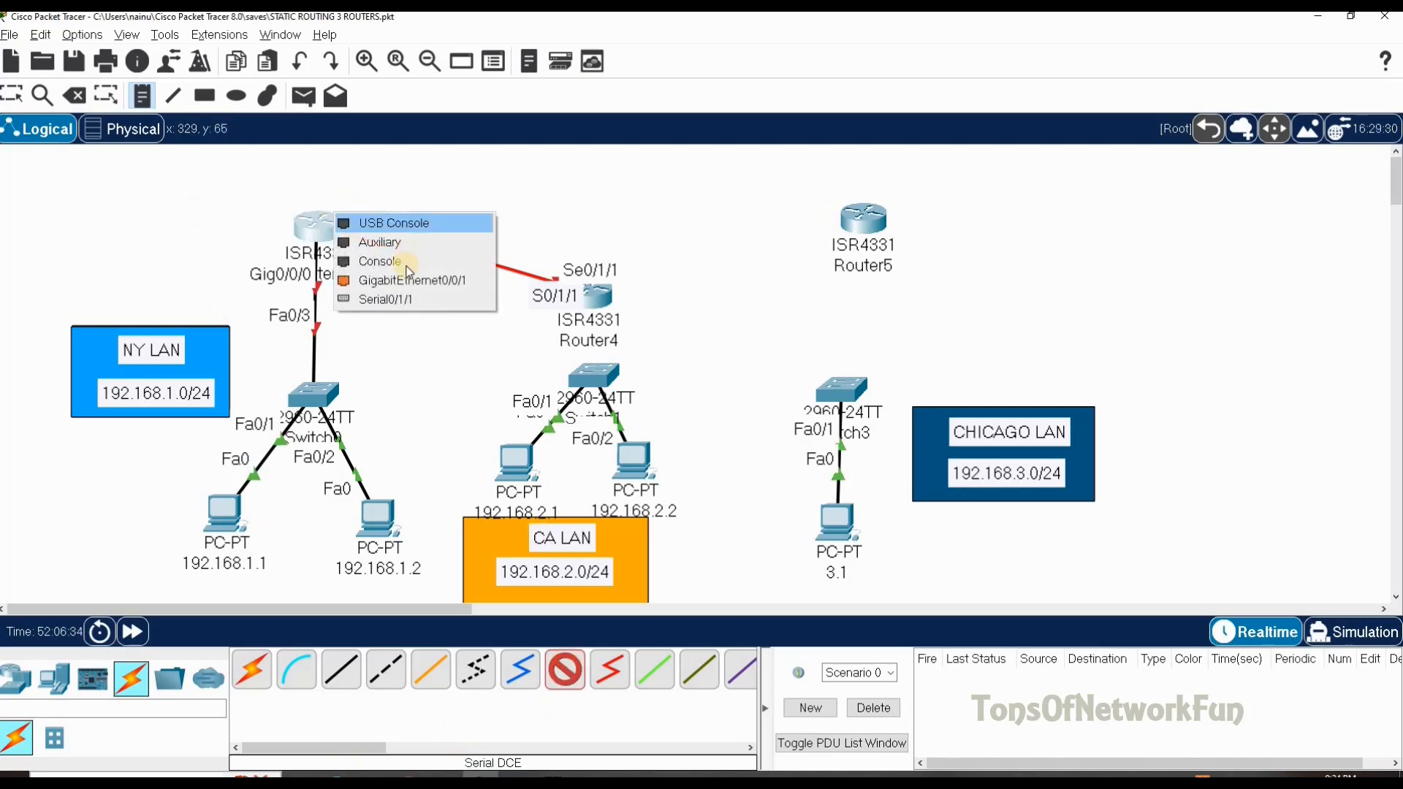
click(410, 299)
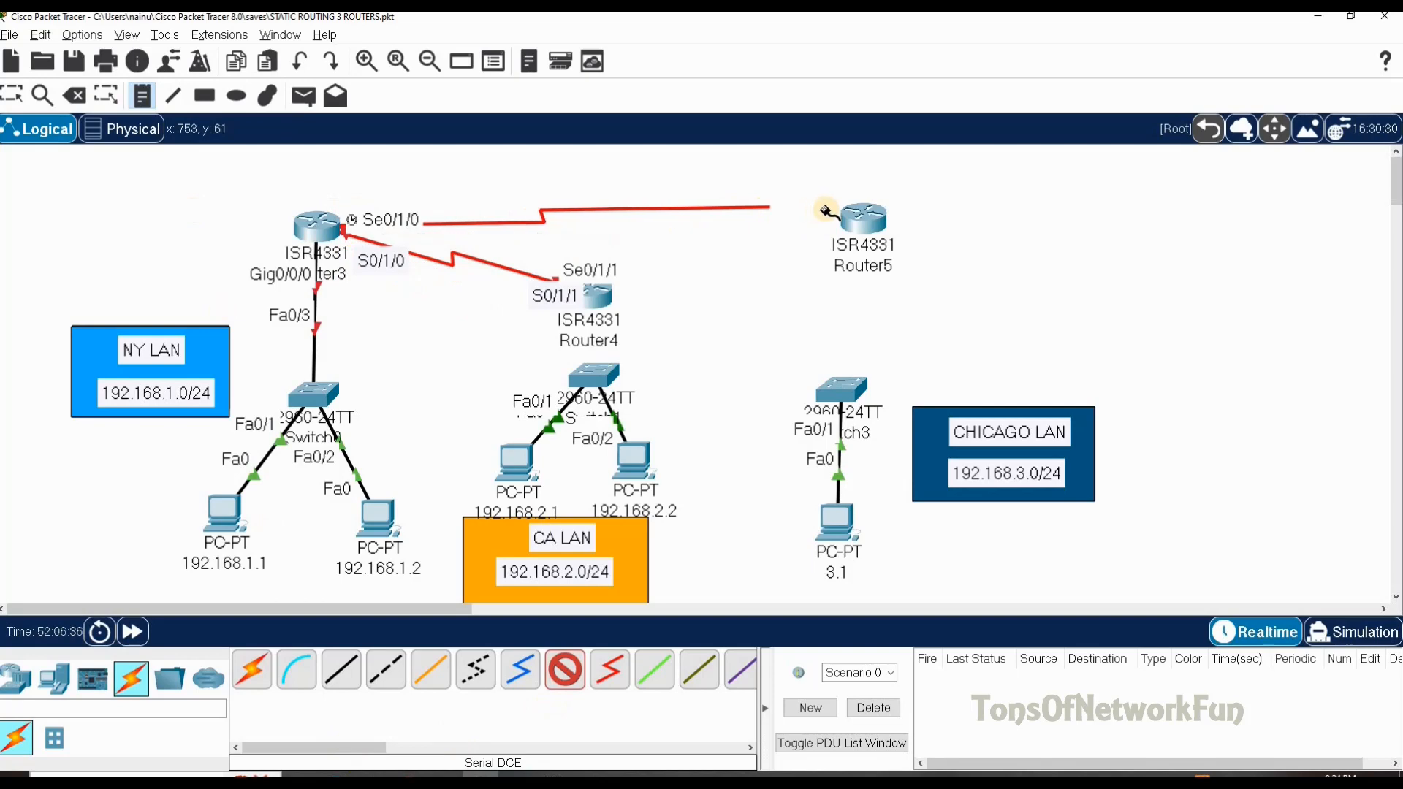
click(850, 214)
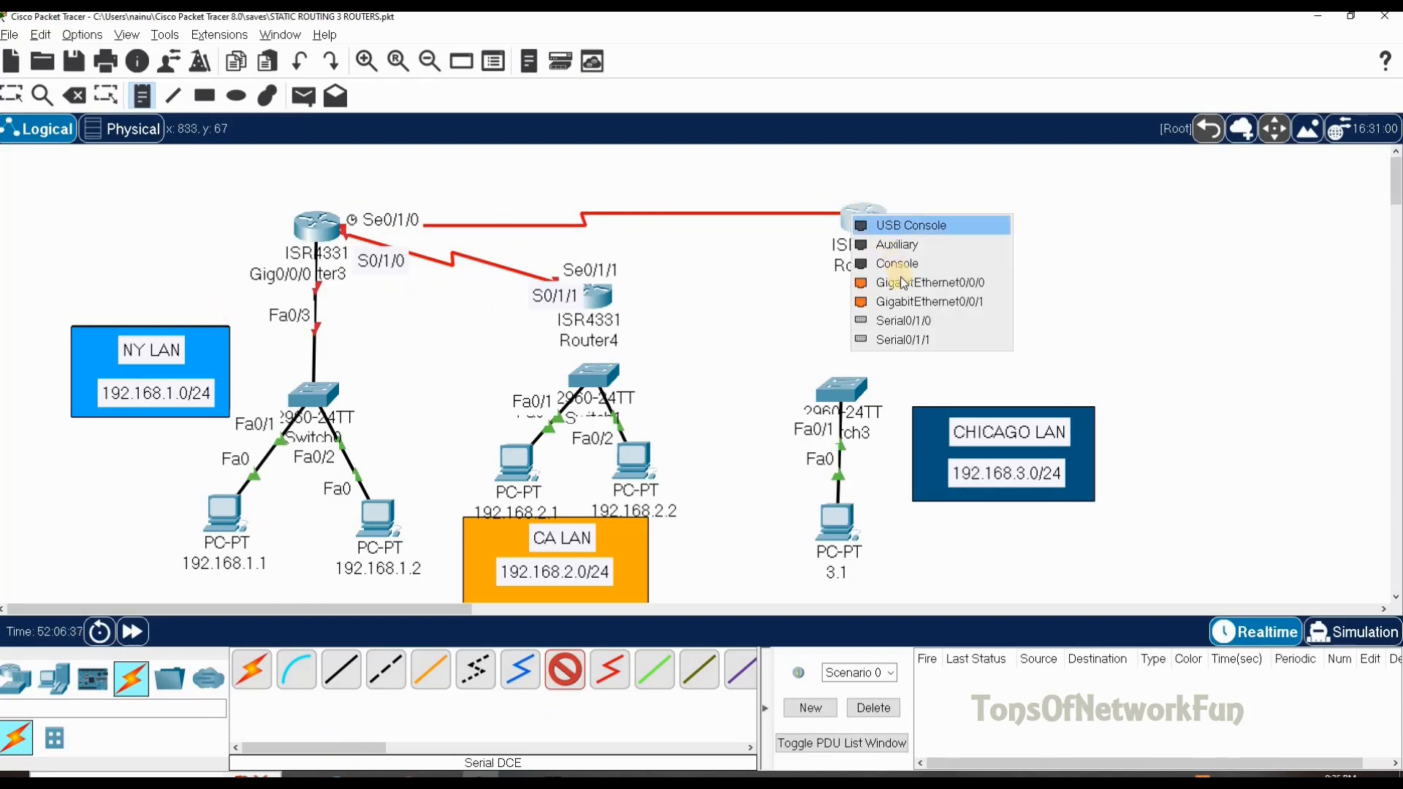
click(912, 320)
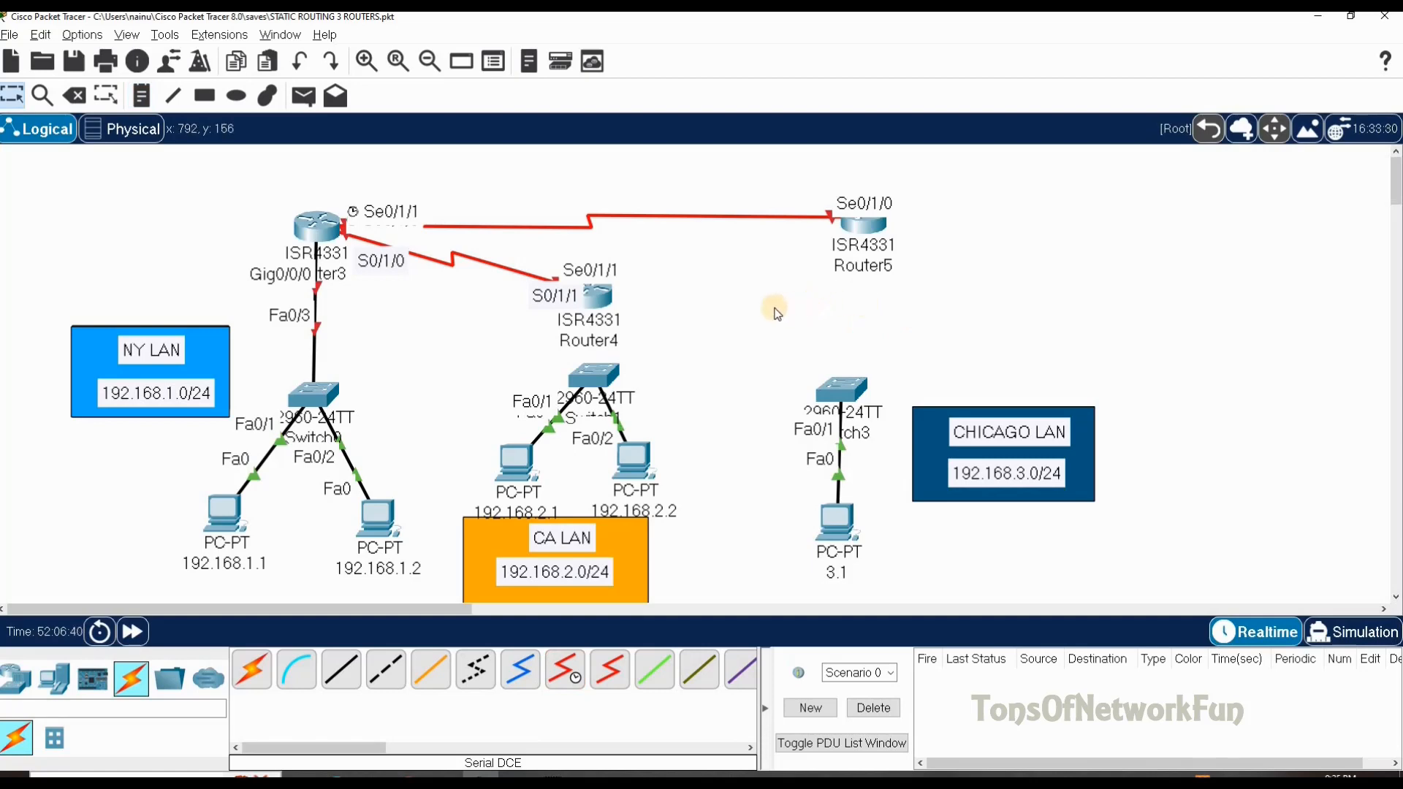
Add text notes to the Router3–Router5 serial link: S0/1/1 at the Router3 end and S0/1/0 at the Router5 end.
click(236, 99)
click(174, 96)
click(155, 105)
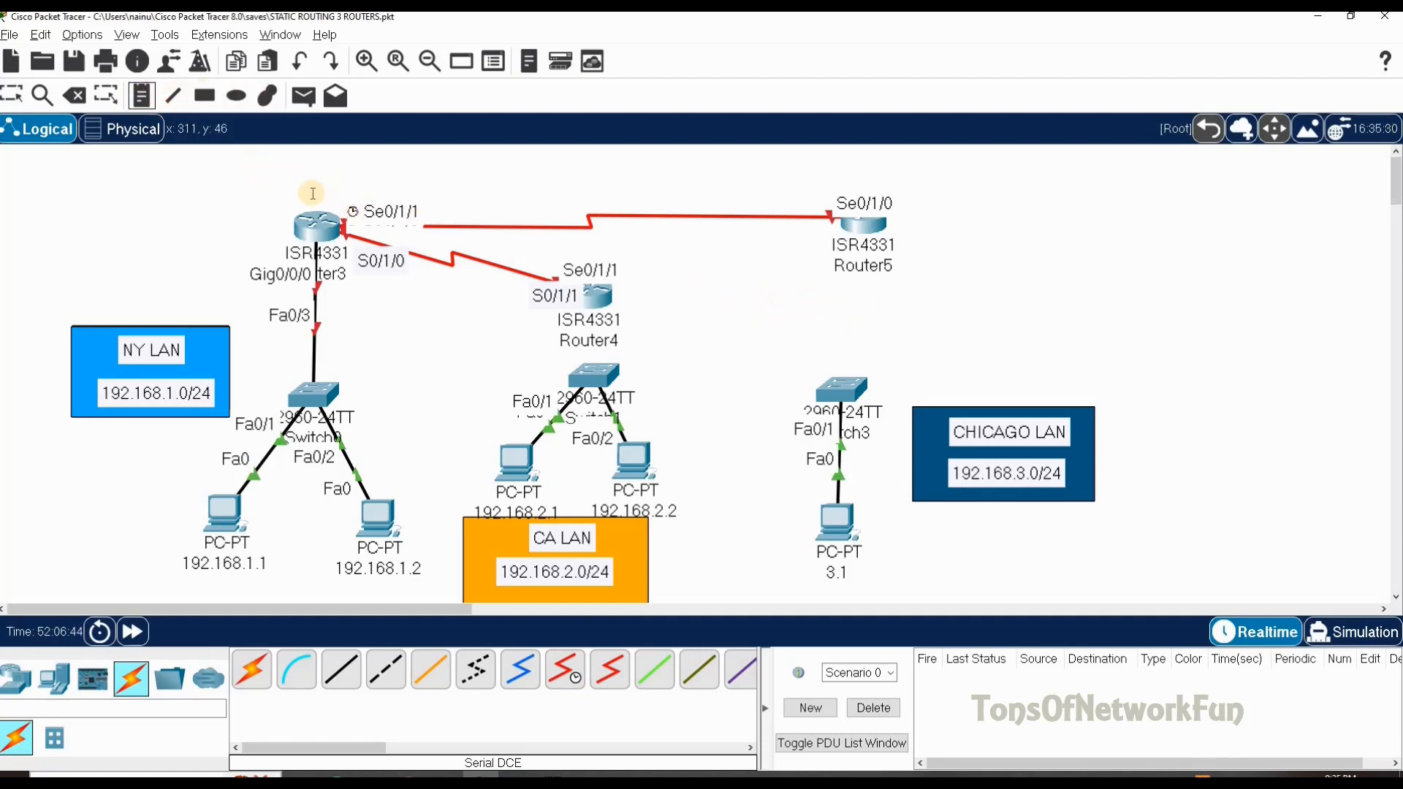
click(357, 194)
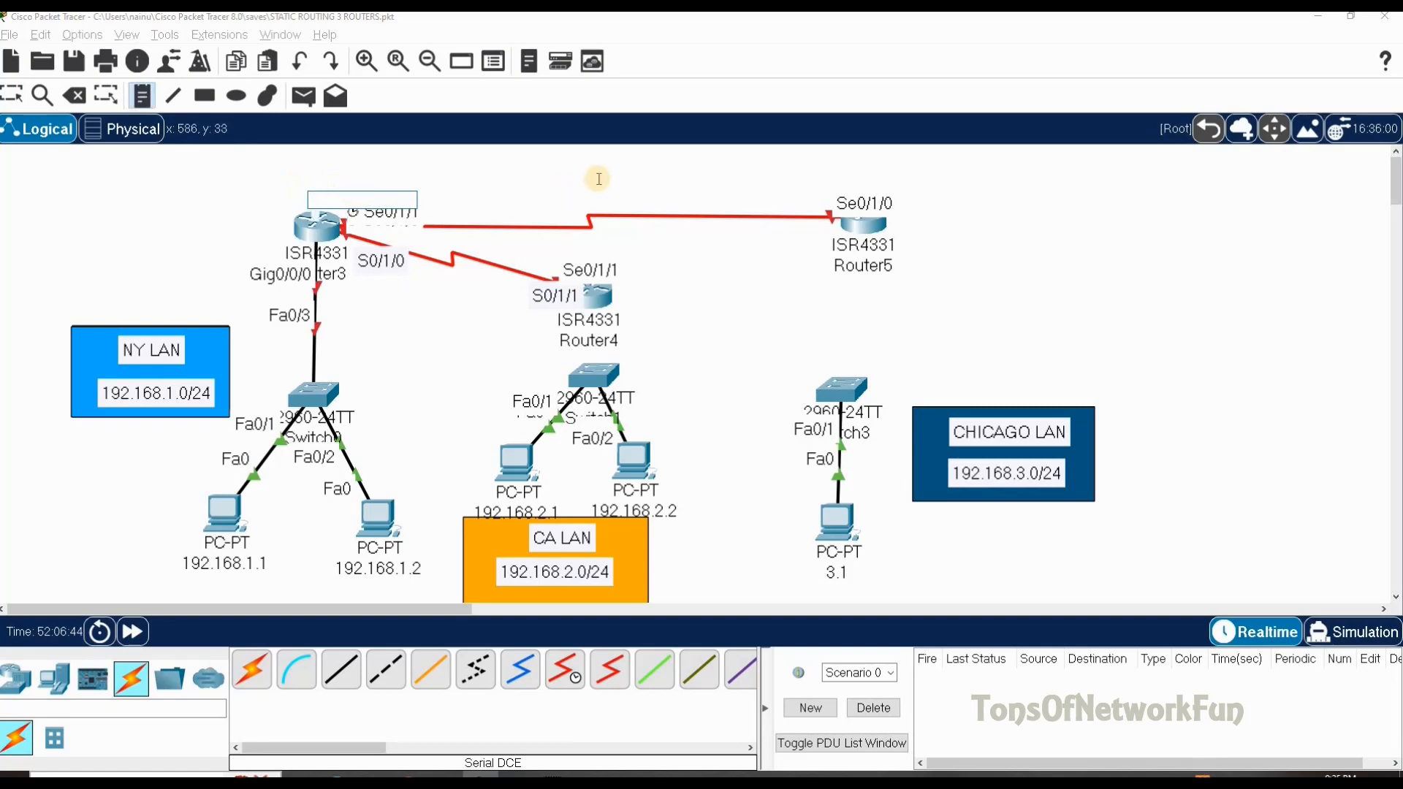
text(S0/1/1)
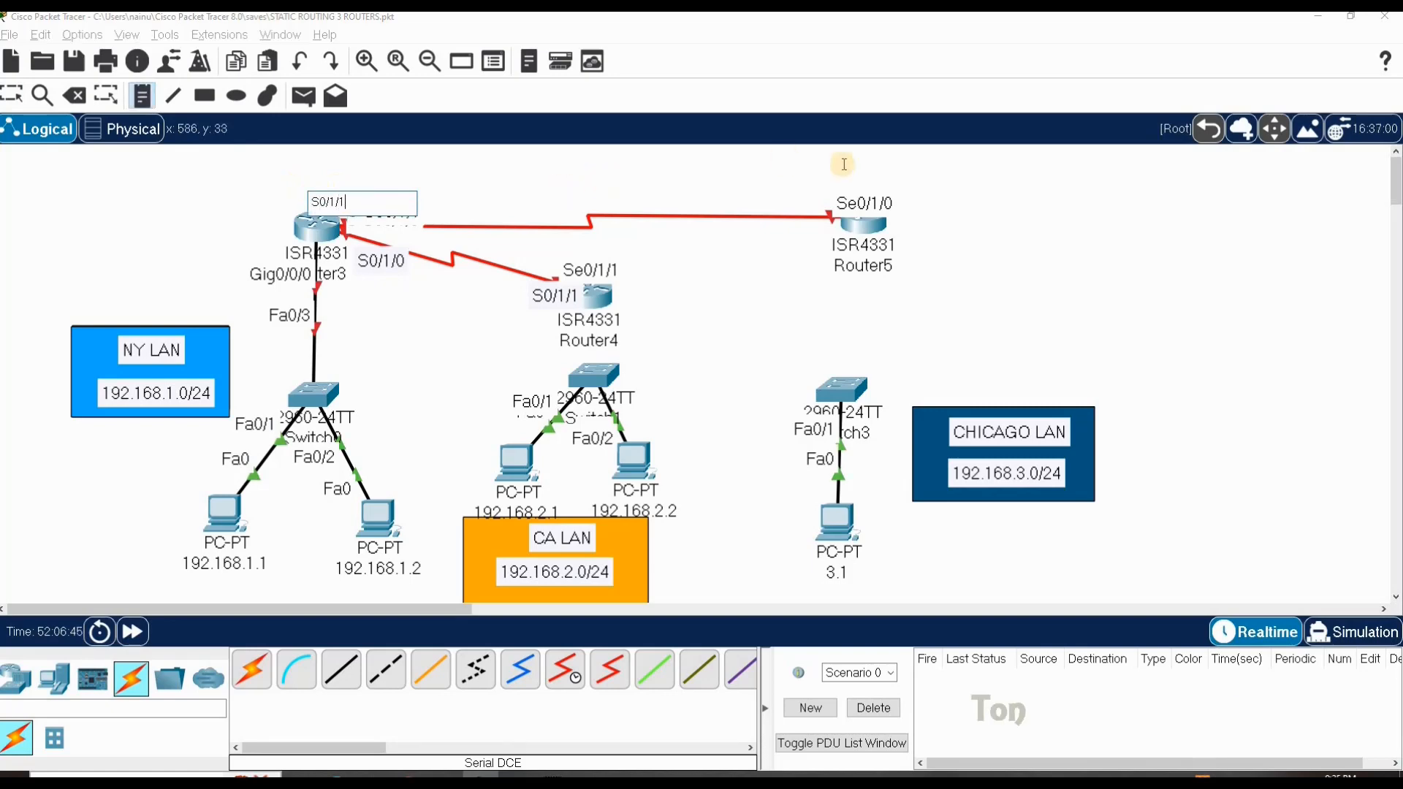
click(830, 184)
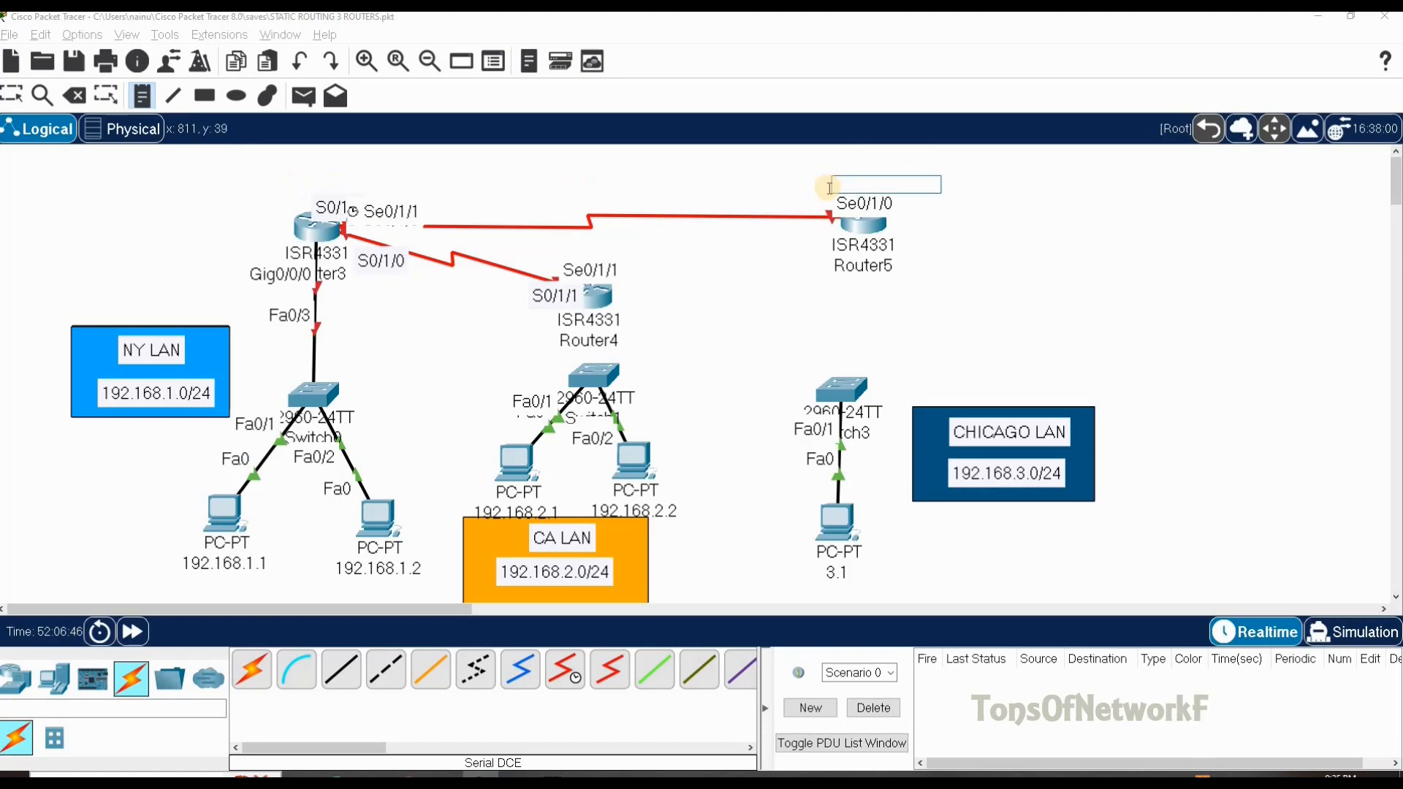
text(S0/1/0)
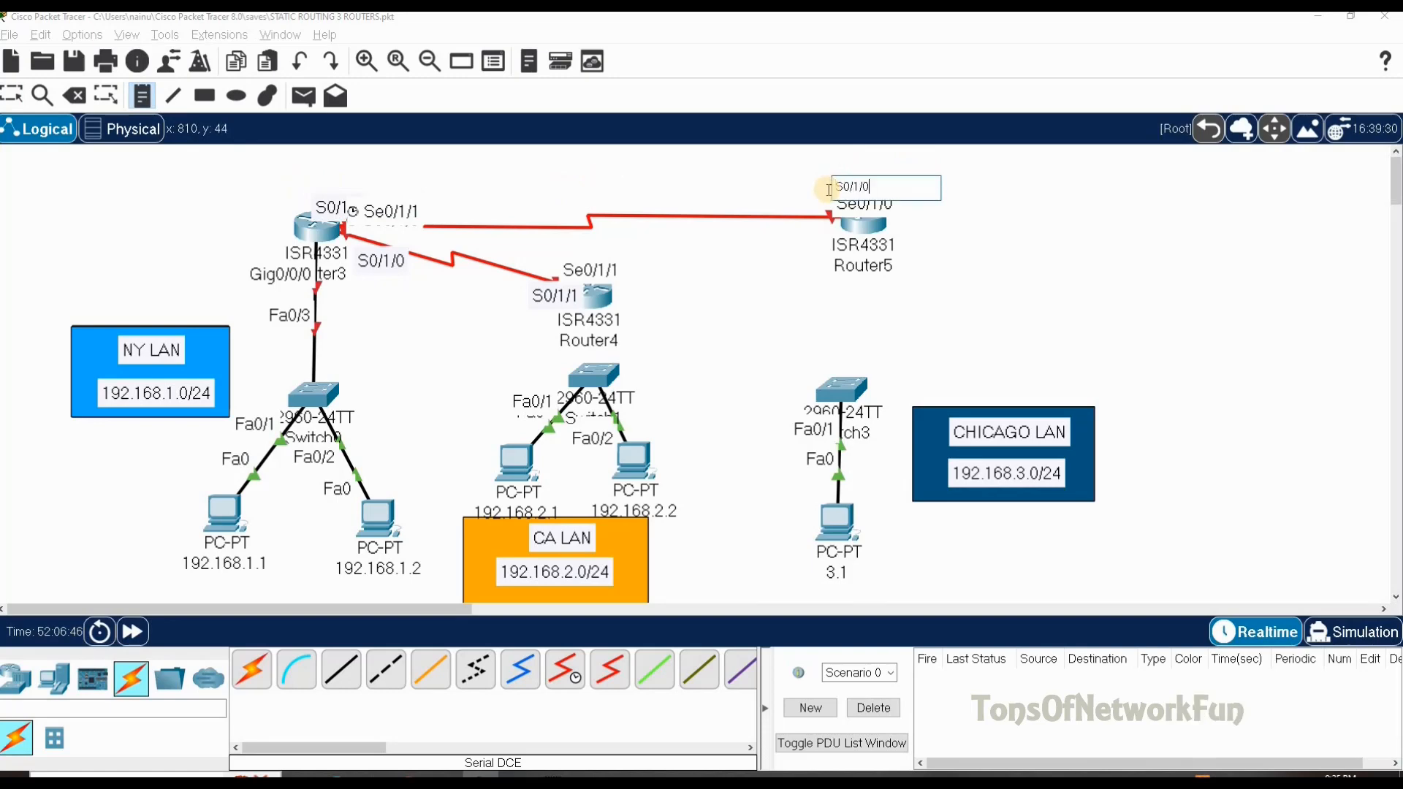
click(794, 154)
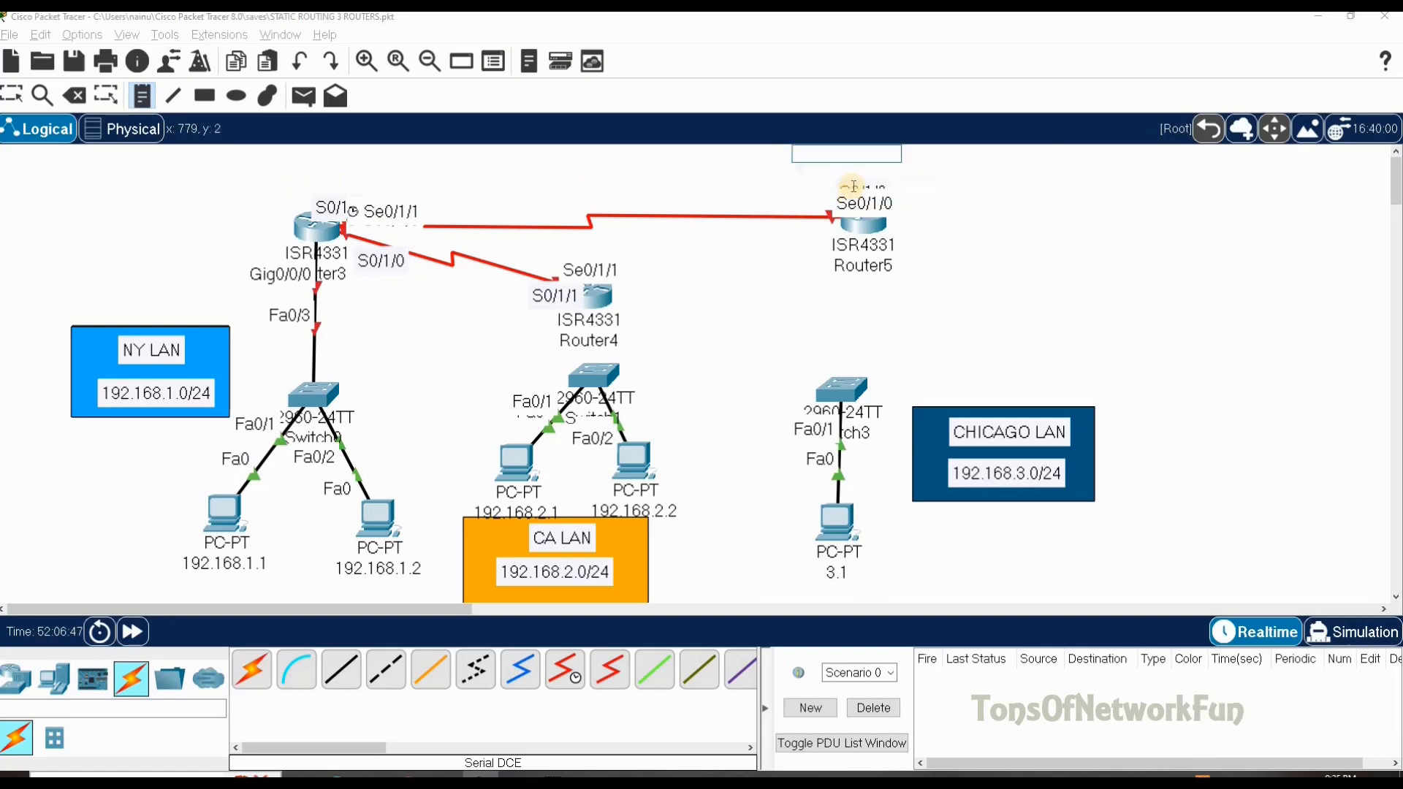
key(Escape)
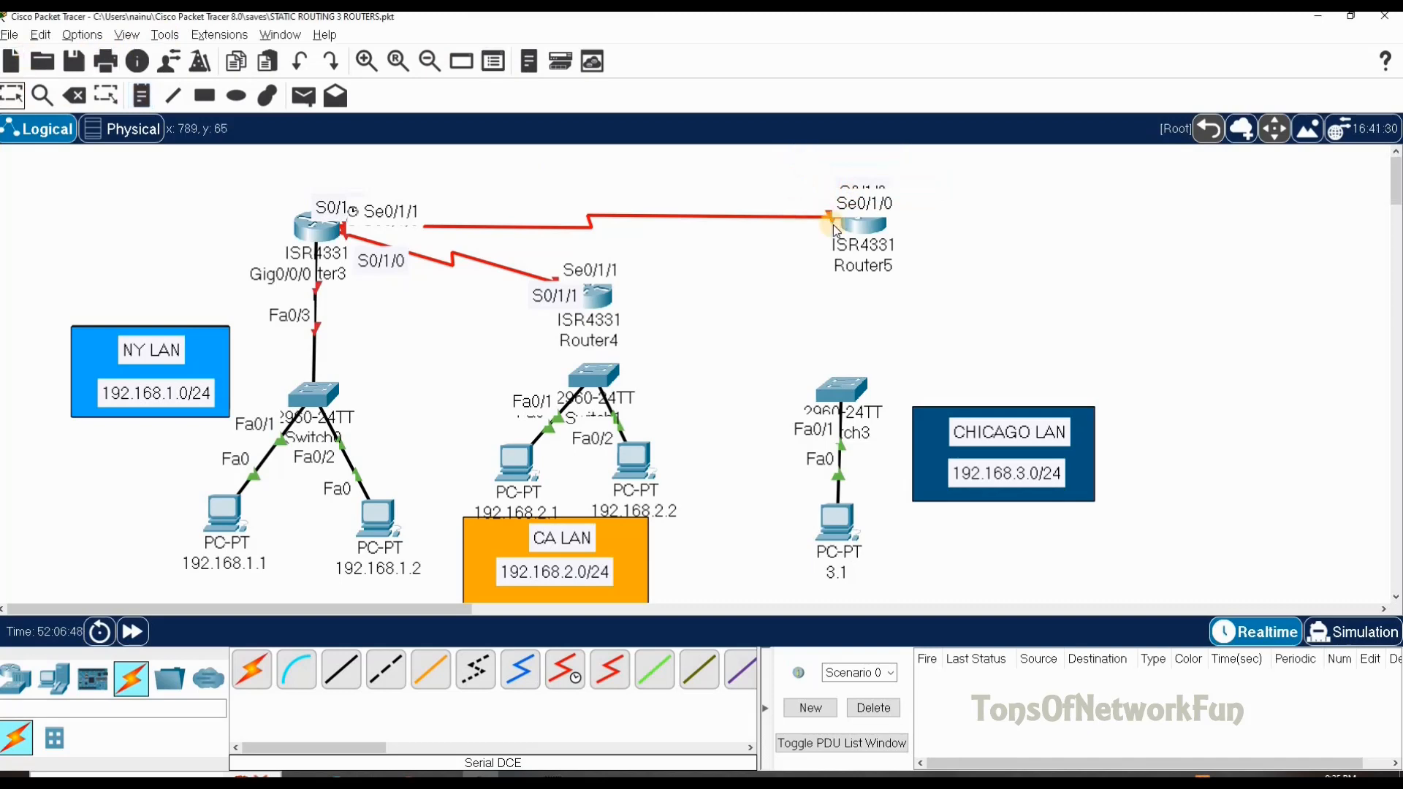
Reposition Router5, its S0/1/0 note and Router3's S0/1/1 note so that both notes are readable beside their routers.
drag(864, 232, 857, 240)
mouse_move(871, 191)
mouse_down()
mouse_move(812, 216)
mouse_move(836, 242)
mouse_move(877, 236)
mouse_move(849, 204)
mouse_up()
click(823, 211)
click(330, 208)
drag(333, 211, 313, 197)
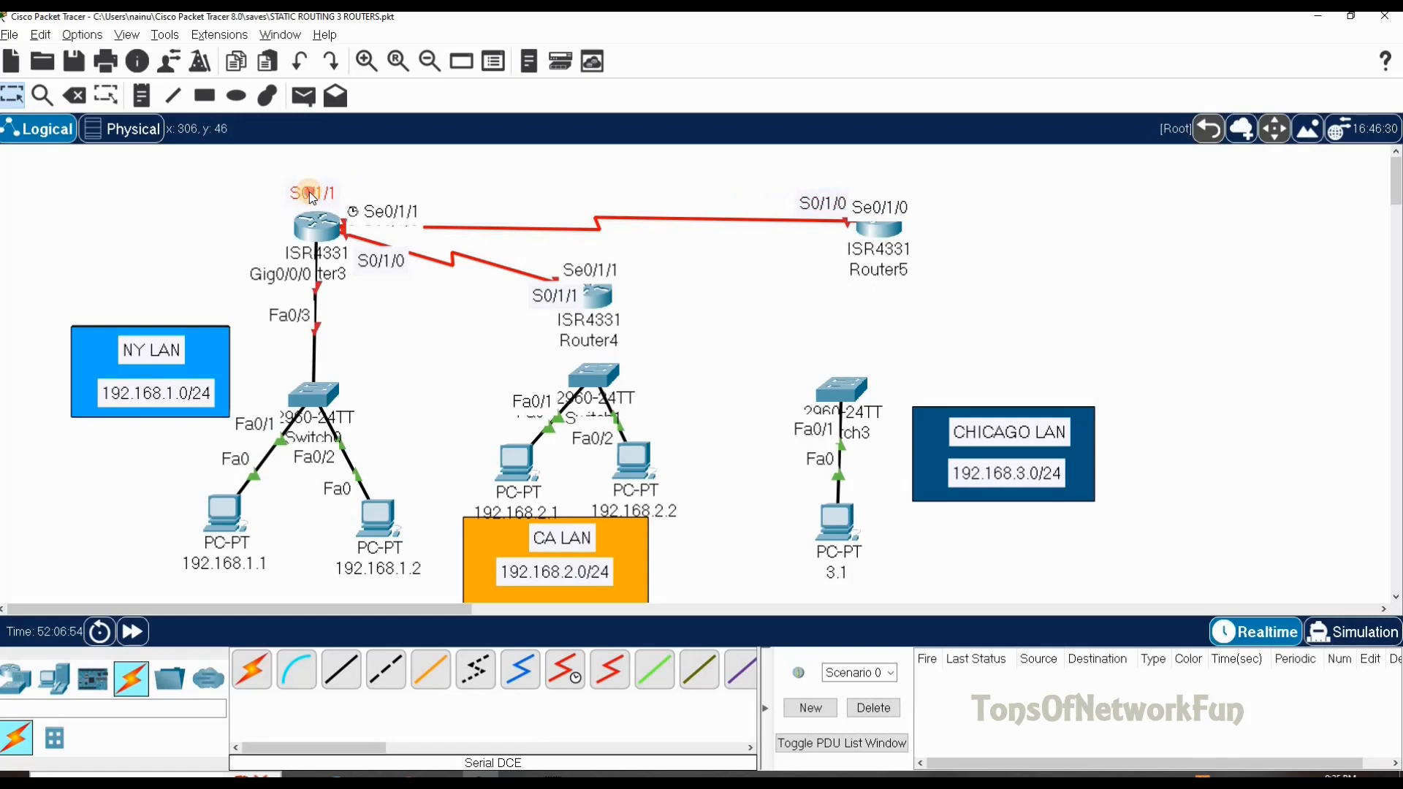
click(550, 303)
Link Serial0/1/0 on Router4 to Serial0/1/1 on Router5 with a Serial DCE cable.
click(565, 669)
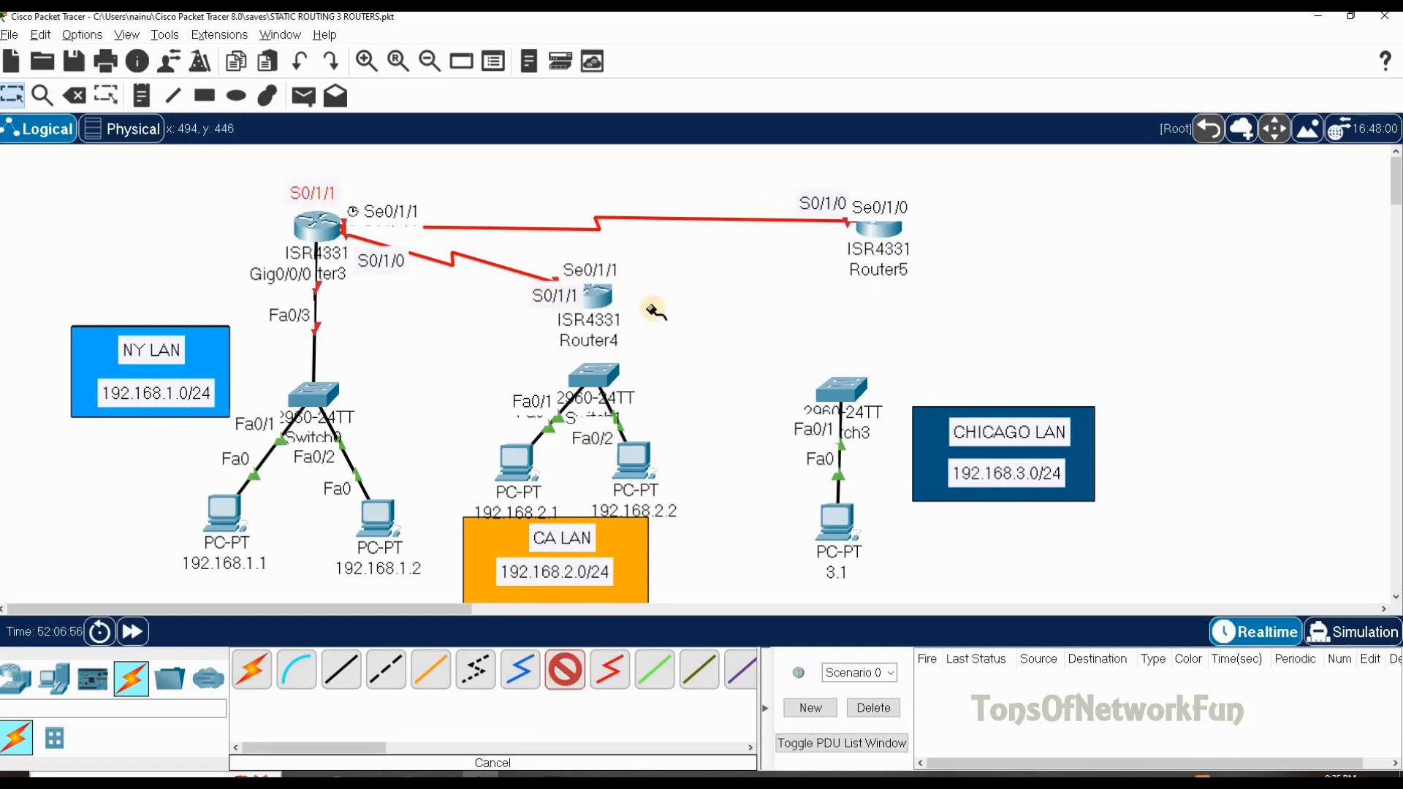
click(613, 300)
click(683, 402)
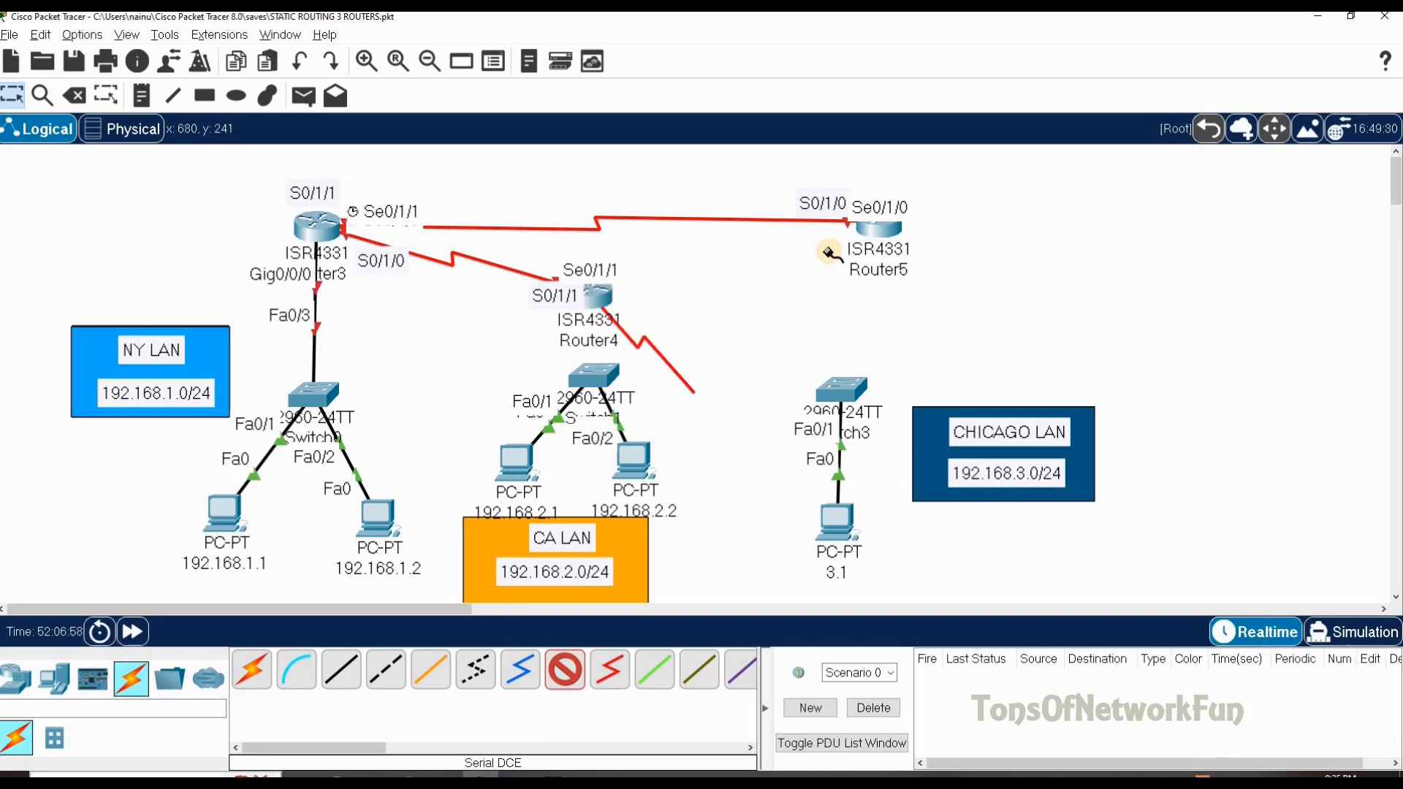
click(867, 234)
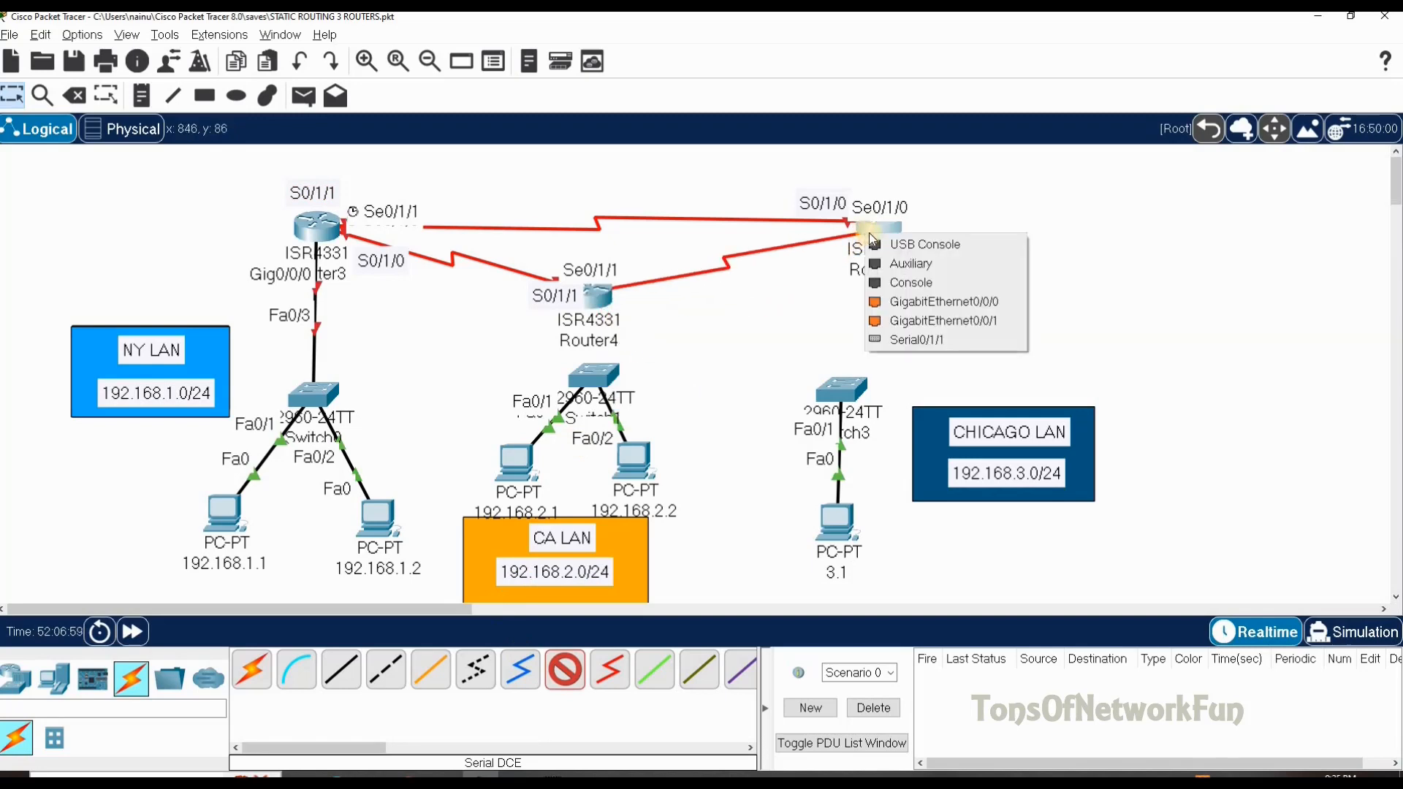
click(924, 341)
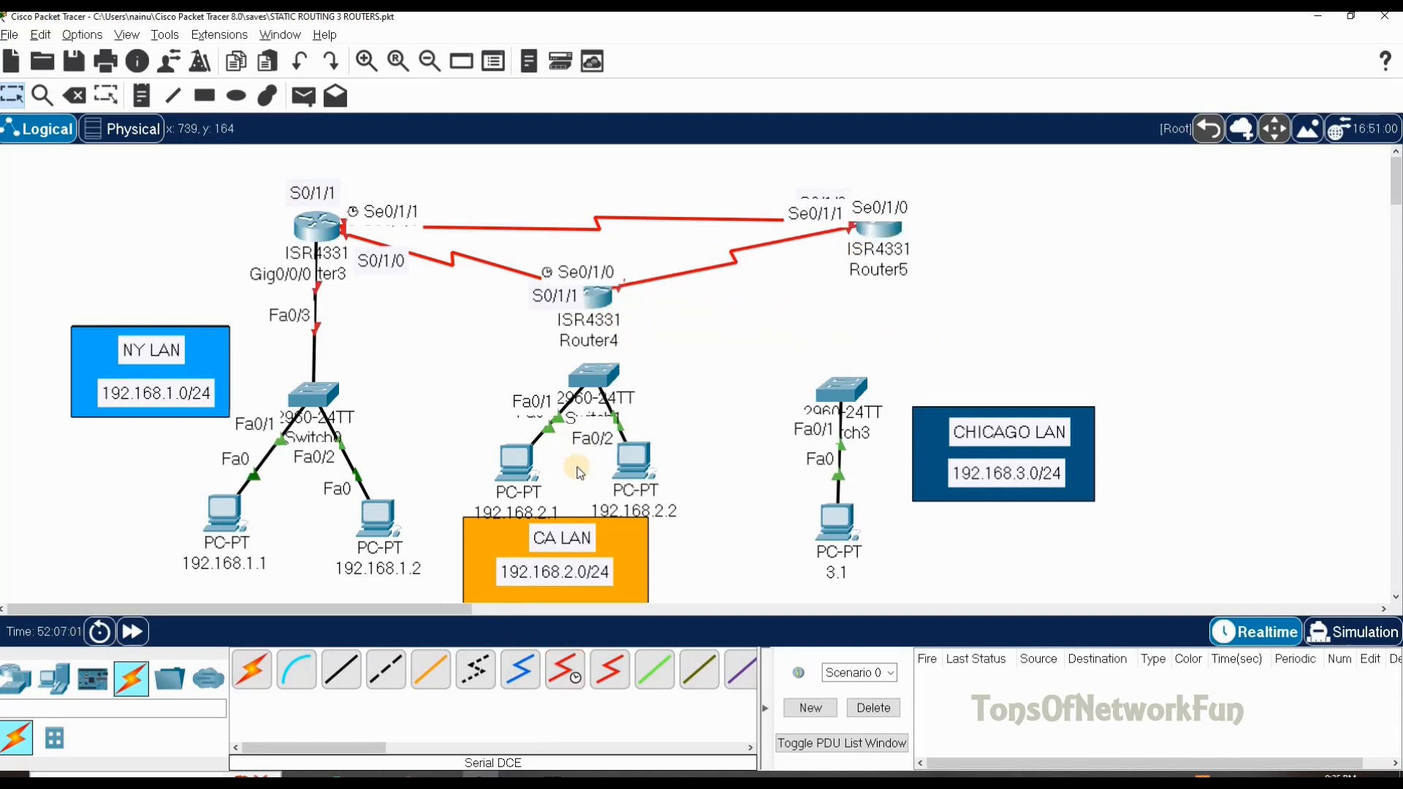
Add text notes to the Router4–Router5 serial link: S0/1/0 at the Router4 end and S0/1/1 at the Router5 end.
click(144, 96)
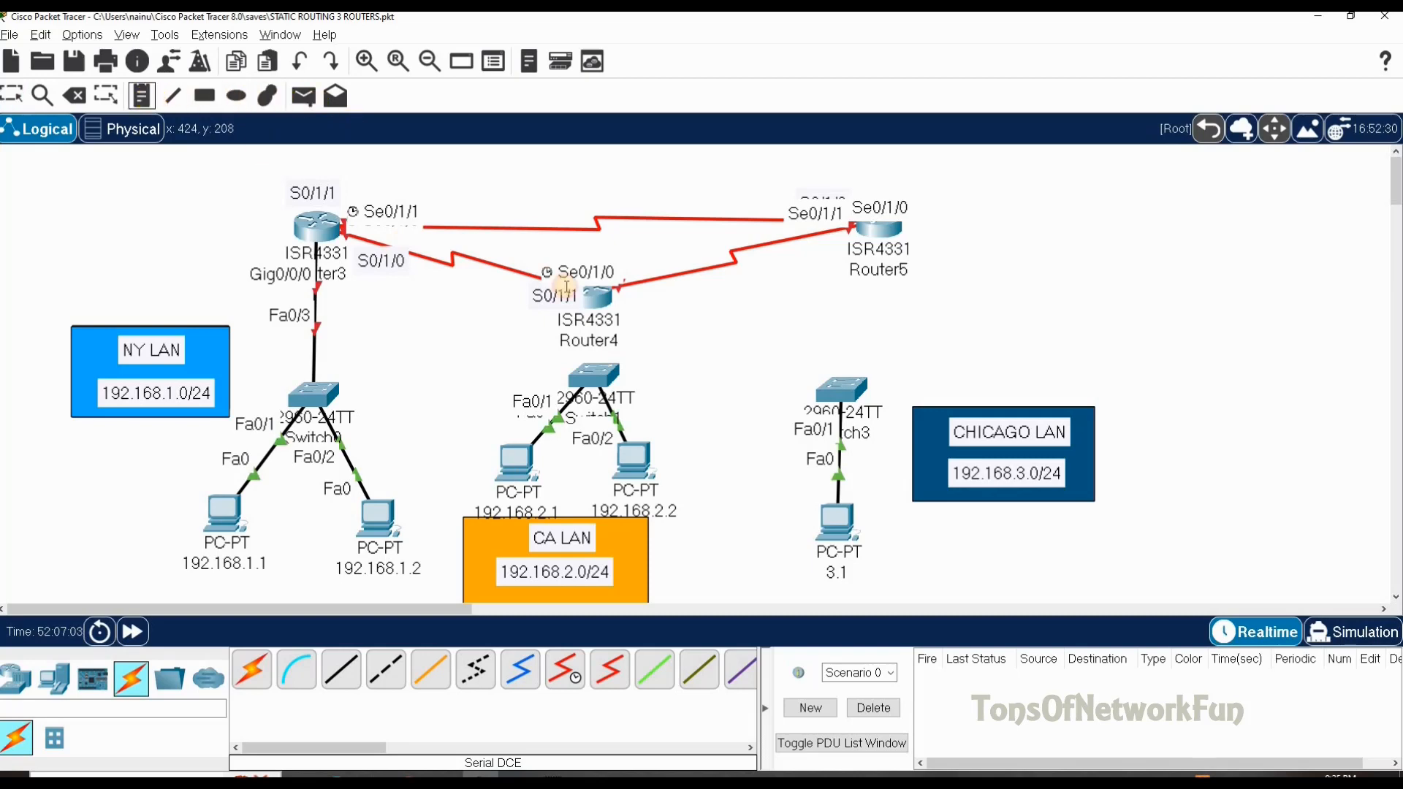
click(635, 300)
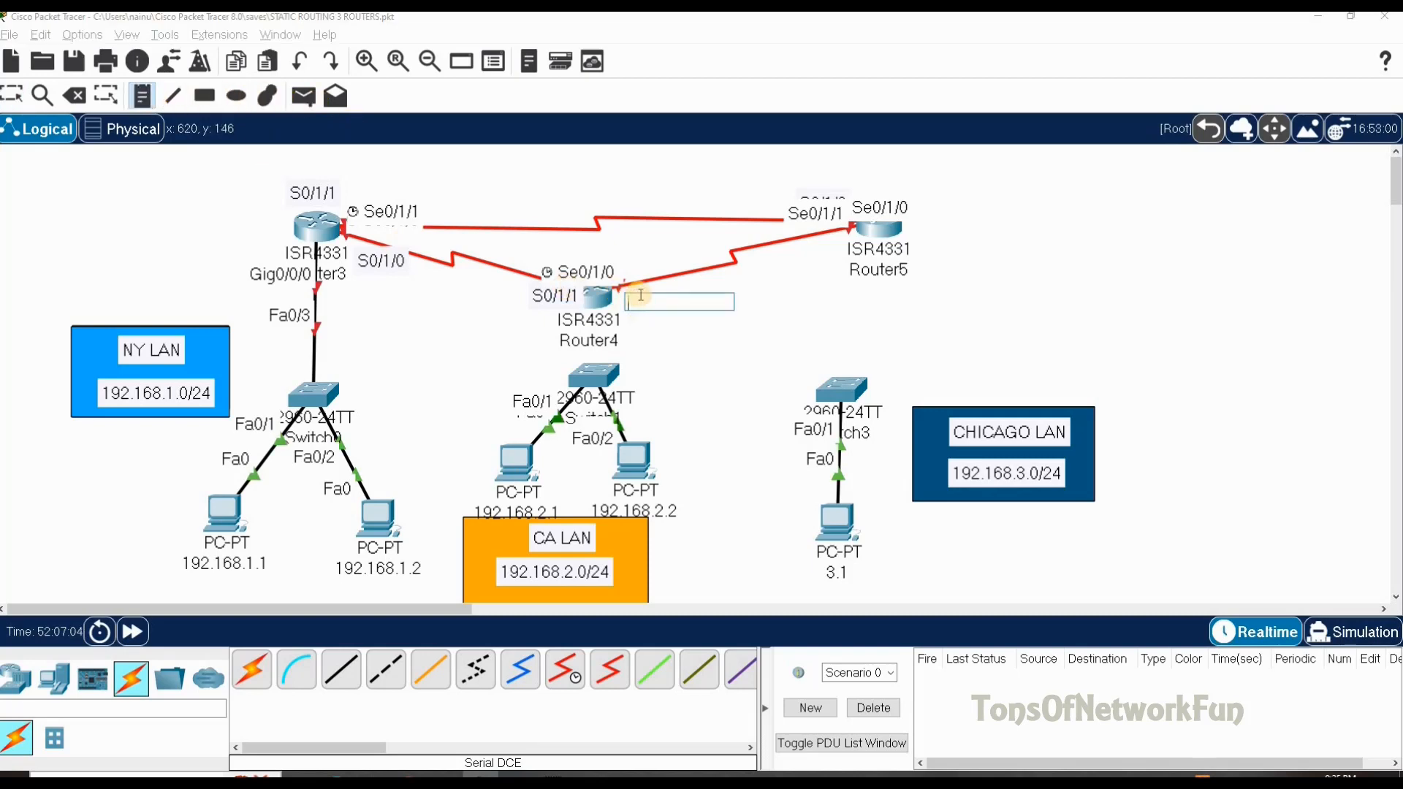
text(S0/1/0)
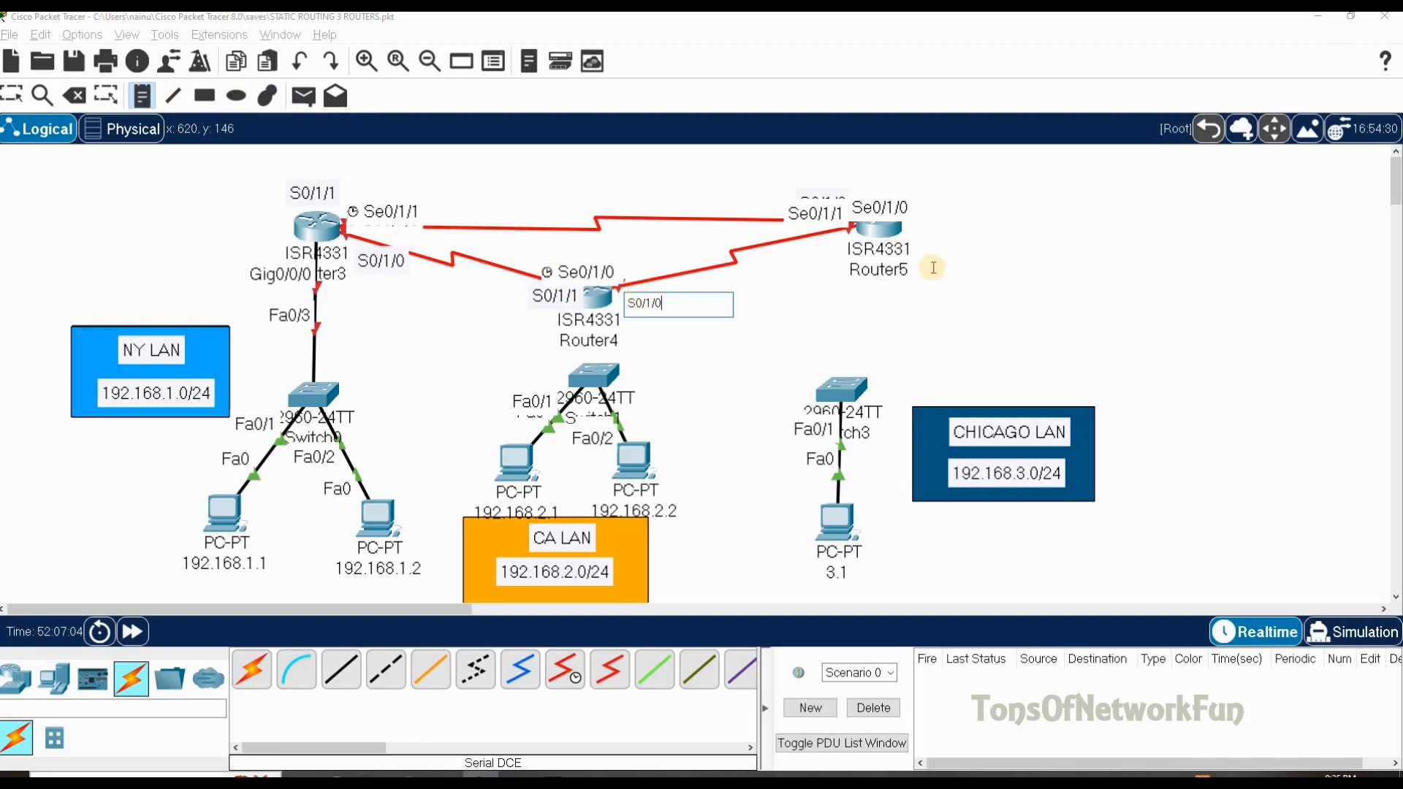
click(820, 244)
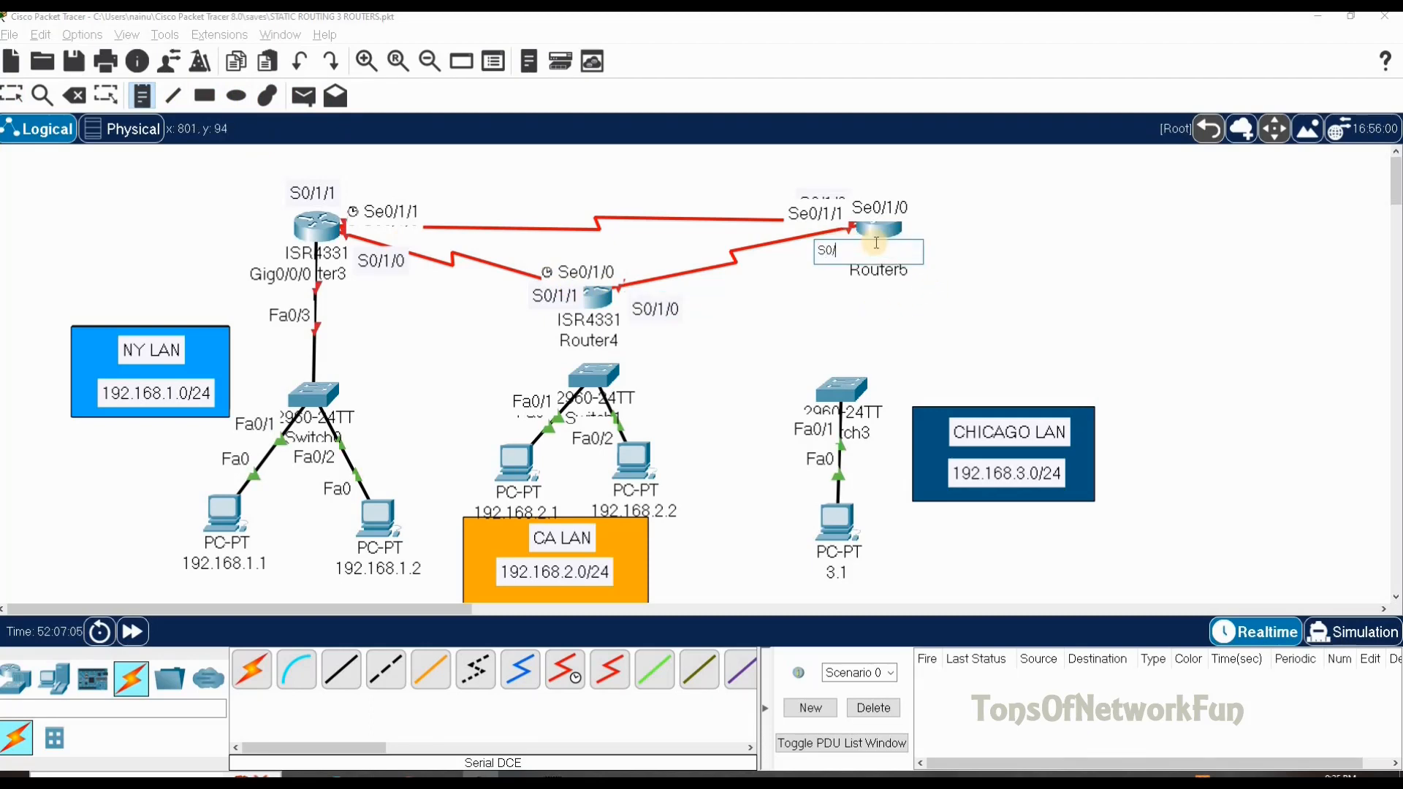
text(S0/1/1)
click(1096, 277)
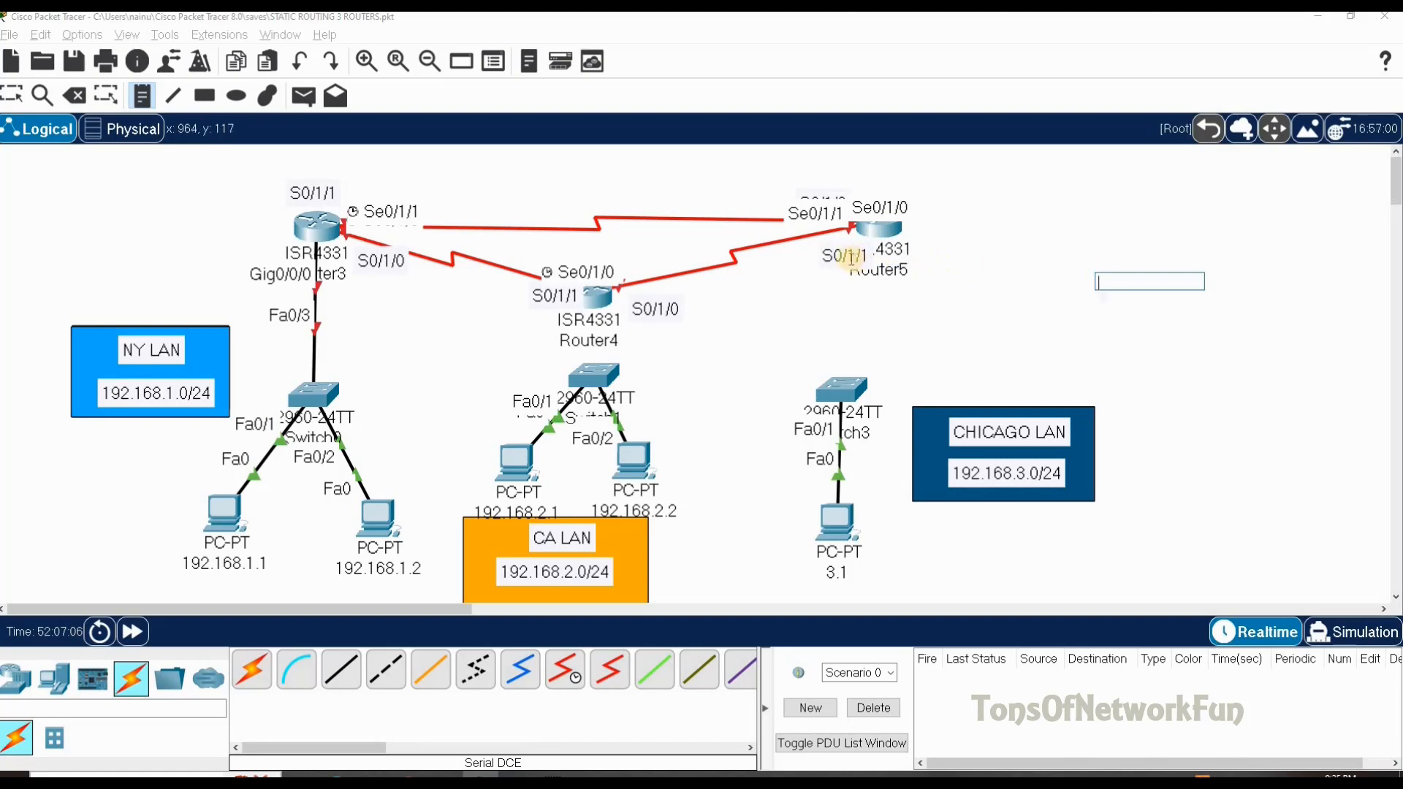
Reposition Router5, its two serial port notes and Router4's S0/1/0 note so that the notes are readable beside their routers.
click(12, 95)
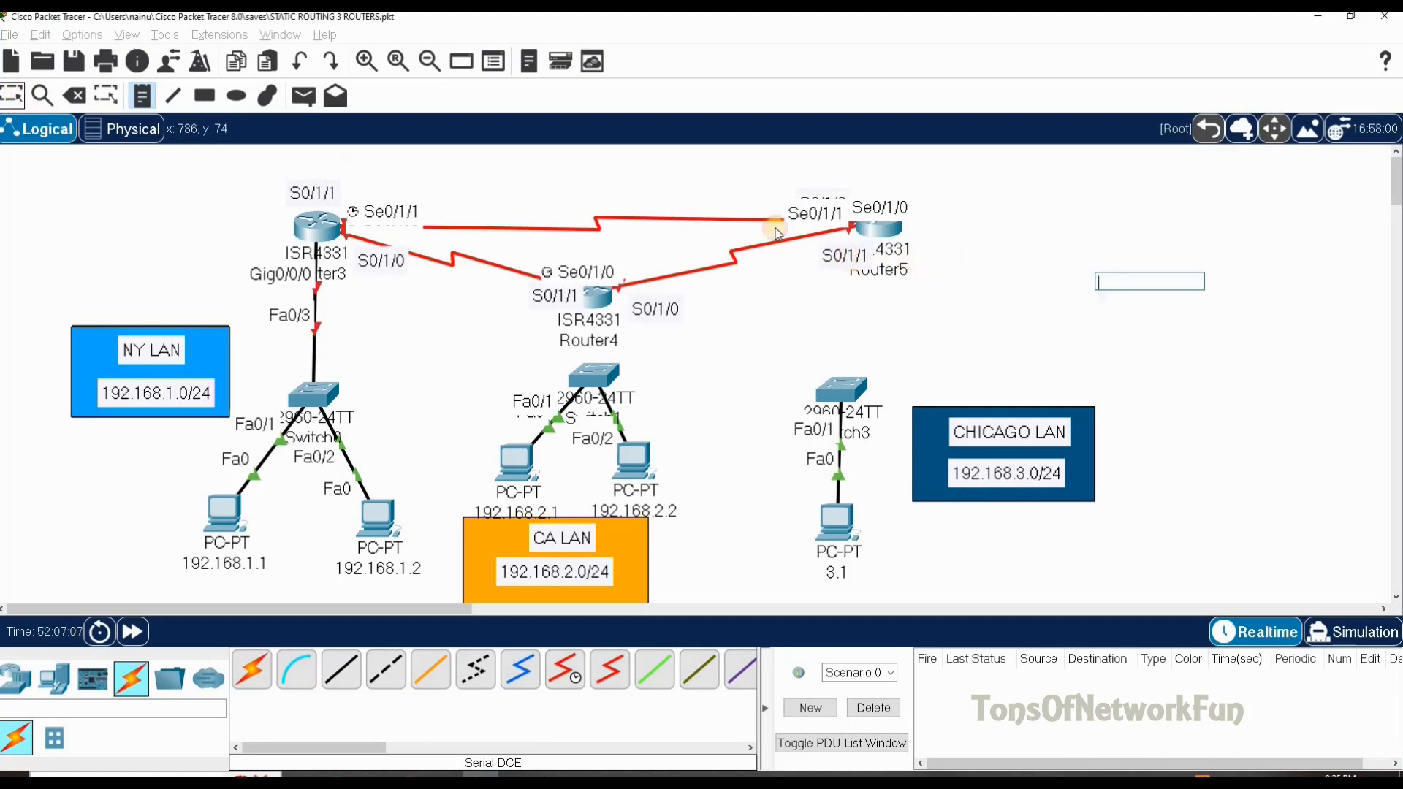
drag(837, 253, 819, 247)
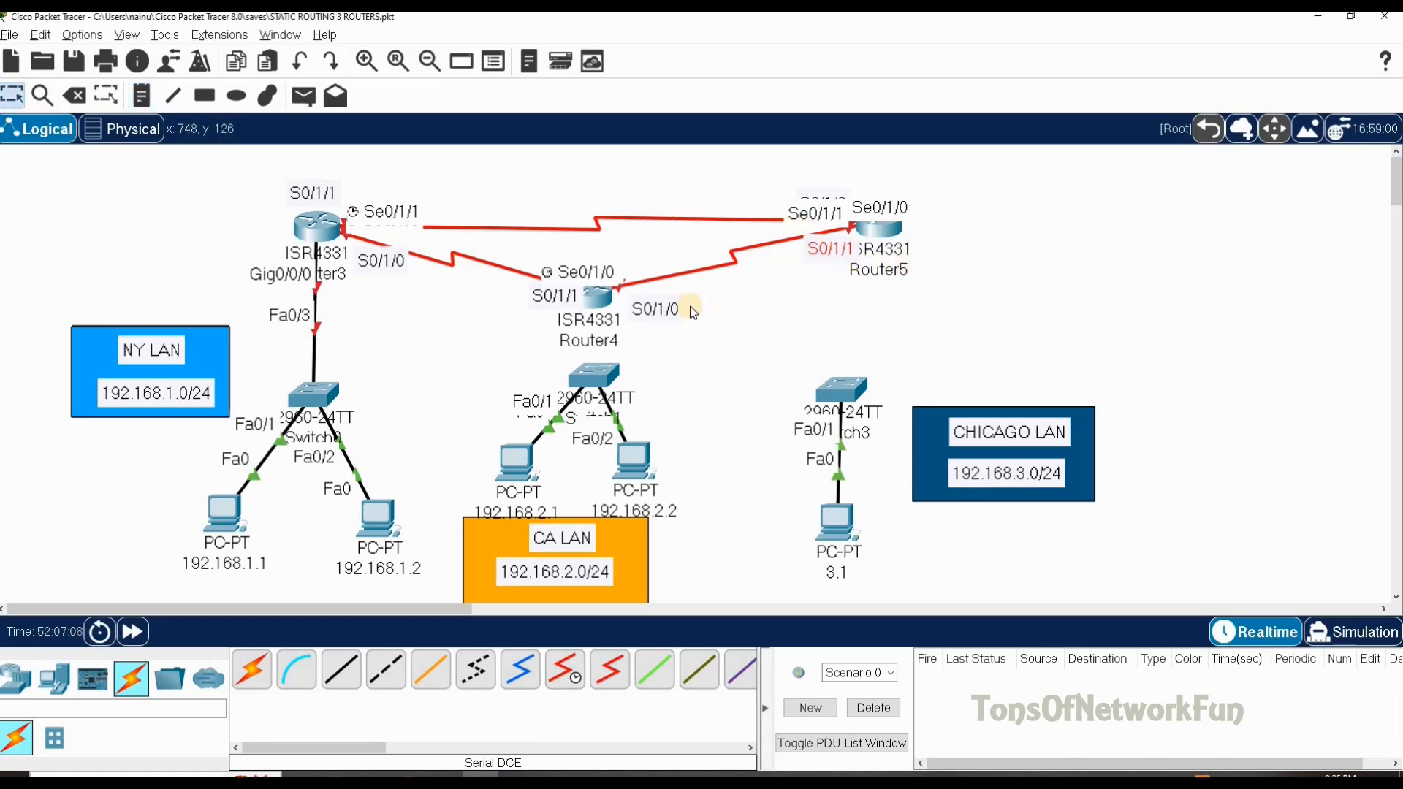
drag(669, 305, 667, 296)
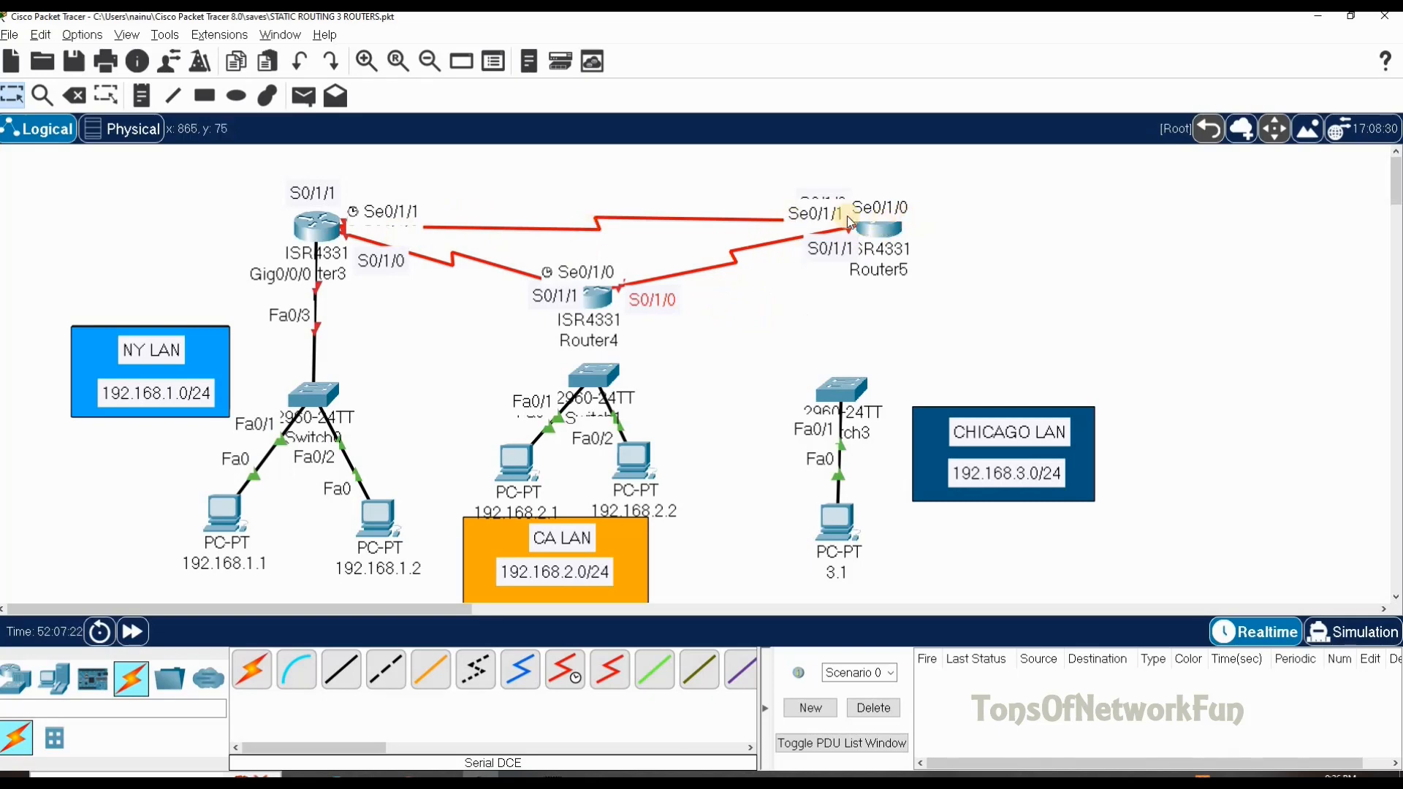
drag(889, 254, 848, 222)
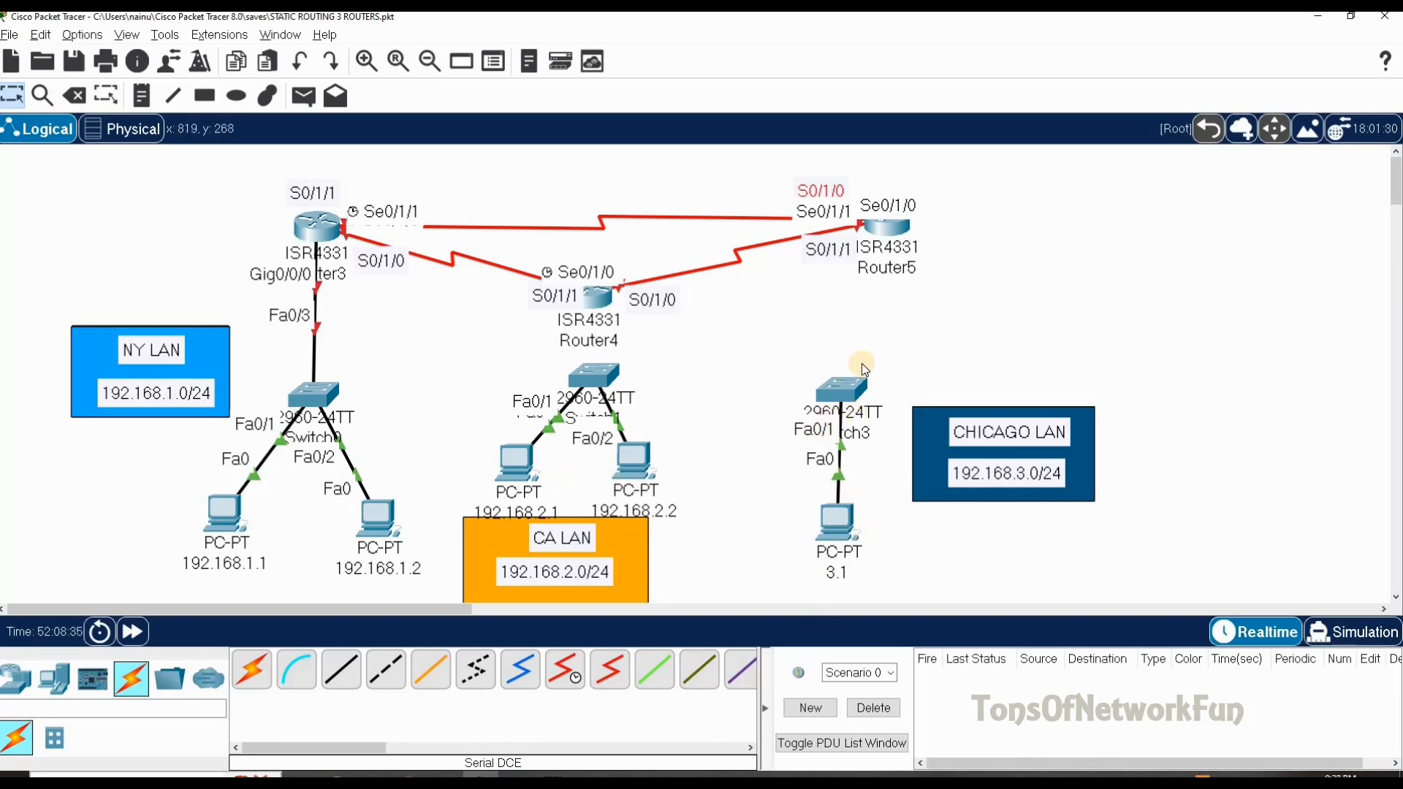
Connect the CA switch to Router4 and the Chicago switch to Router5 with automatically chosen cables.
click(252, 669)
click(571, 402)
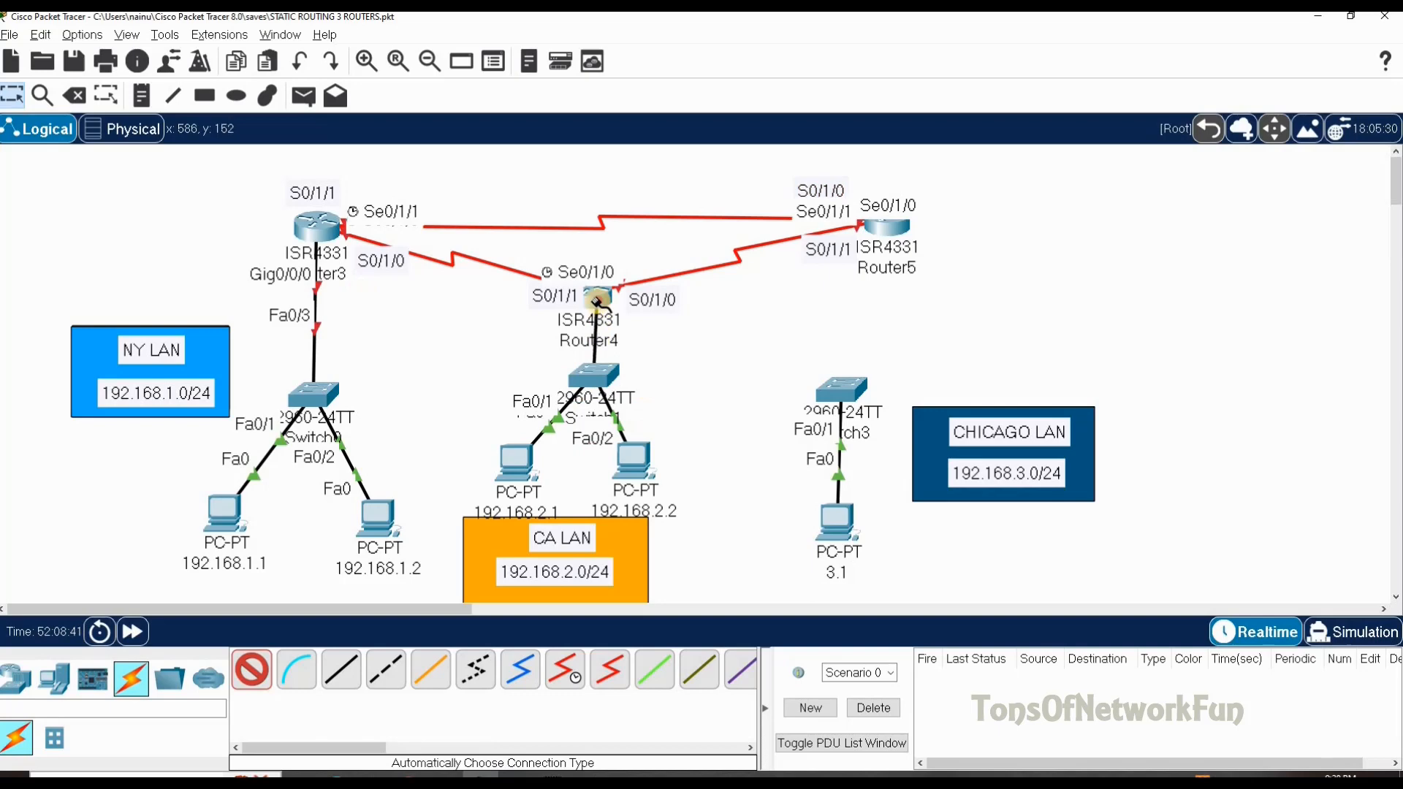
click(598, 297)
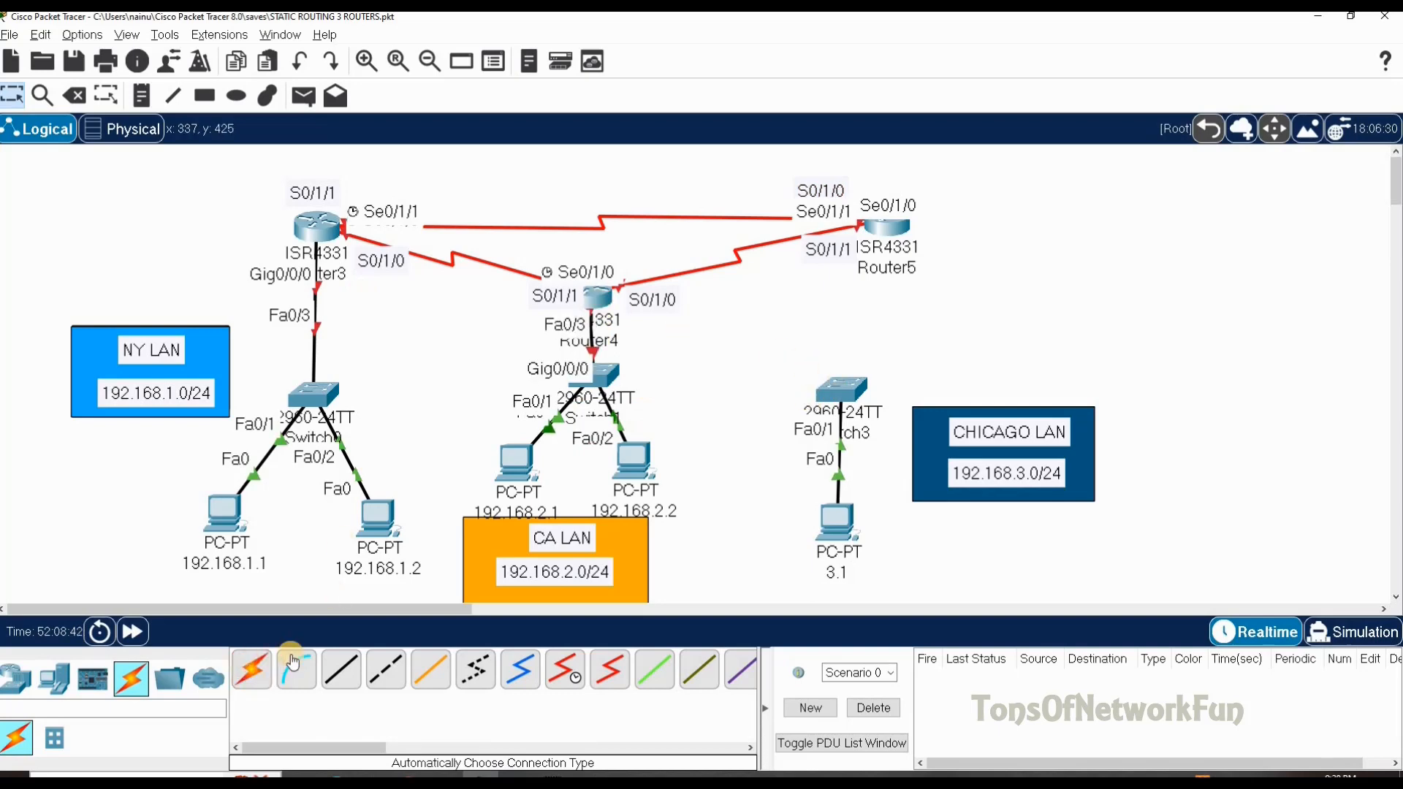
click(850, 393)
click(884, 231)
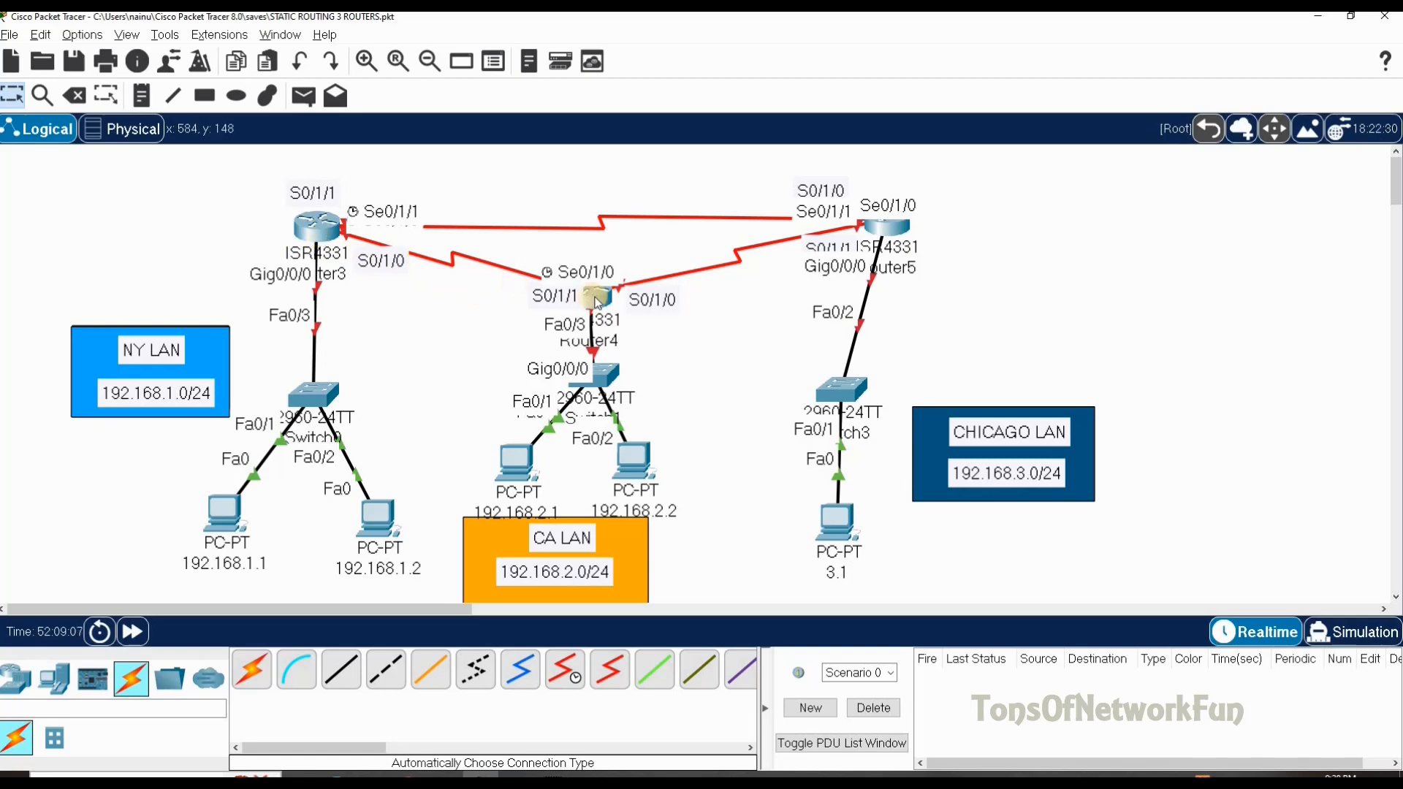
Add a text note reading 12.0.0.0.0/8 above the Router3–Router5 serial link.
mouse_move(597, 302)
click(142, 96)
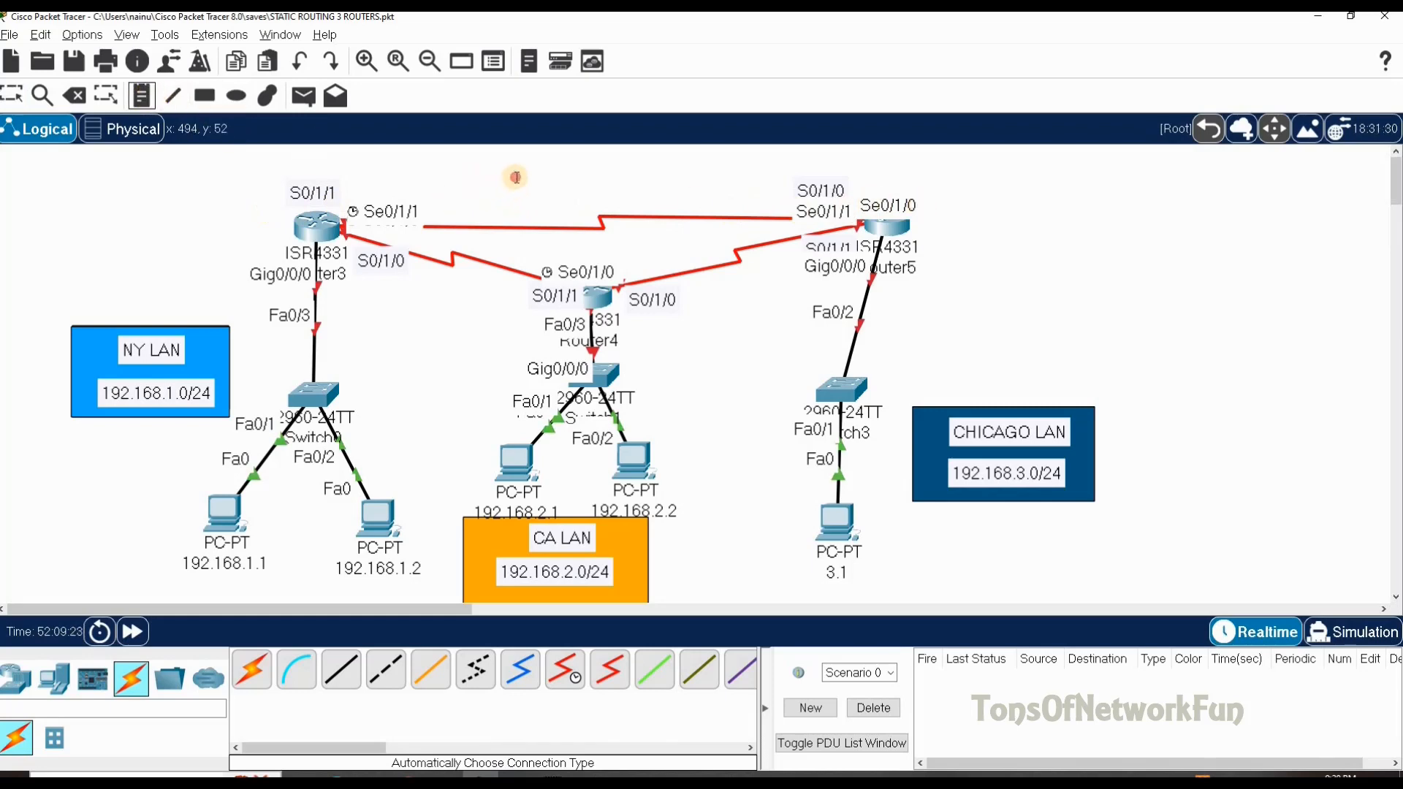
click(516, 179)
text(12.0)
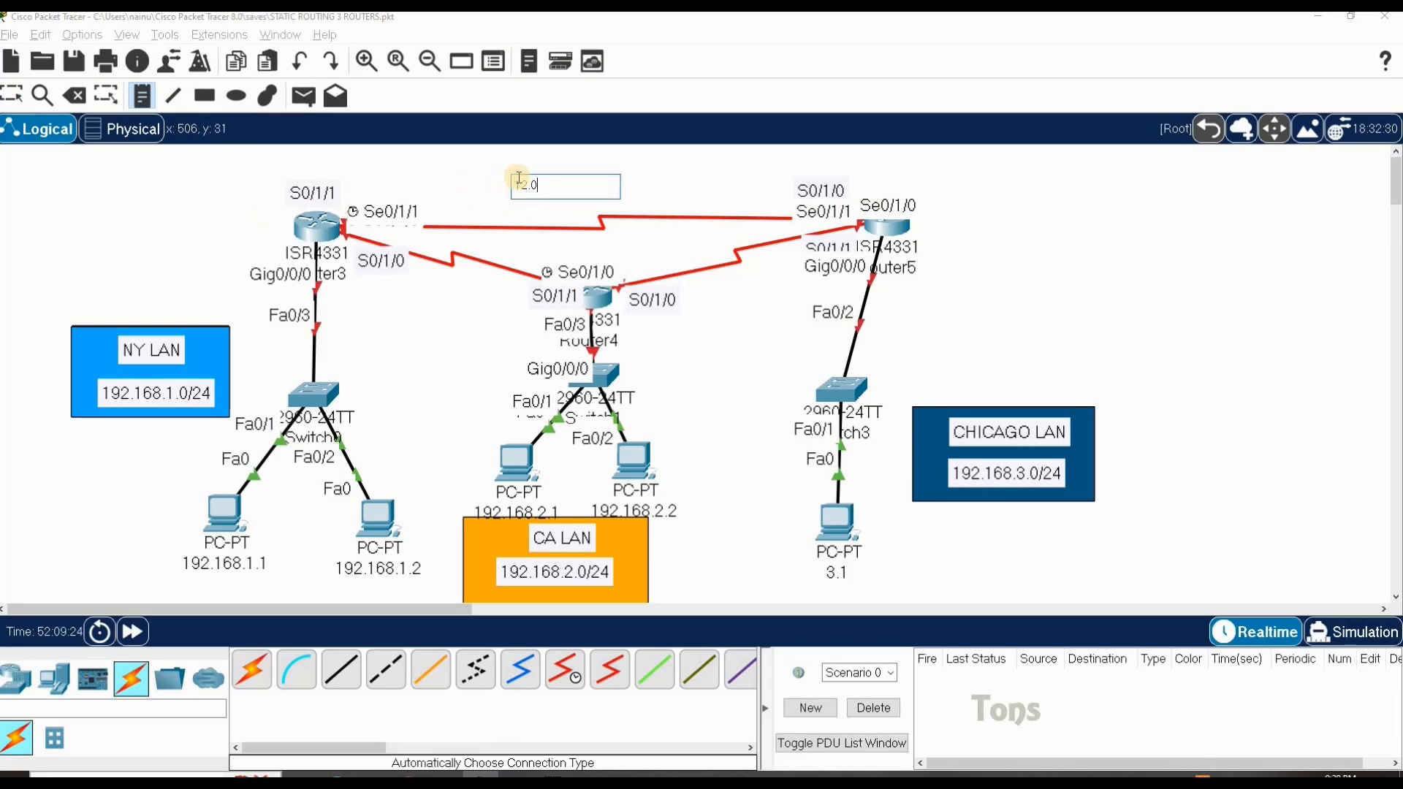
text(.0.0.0)
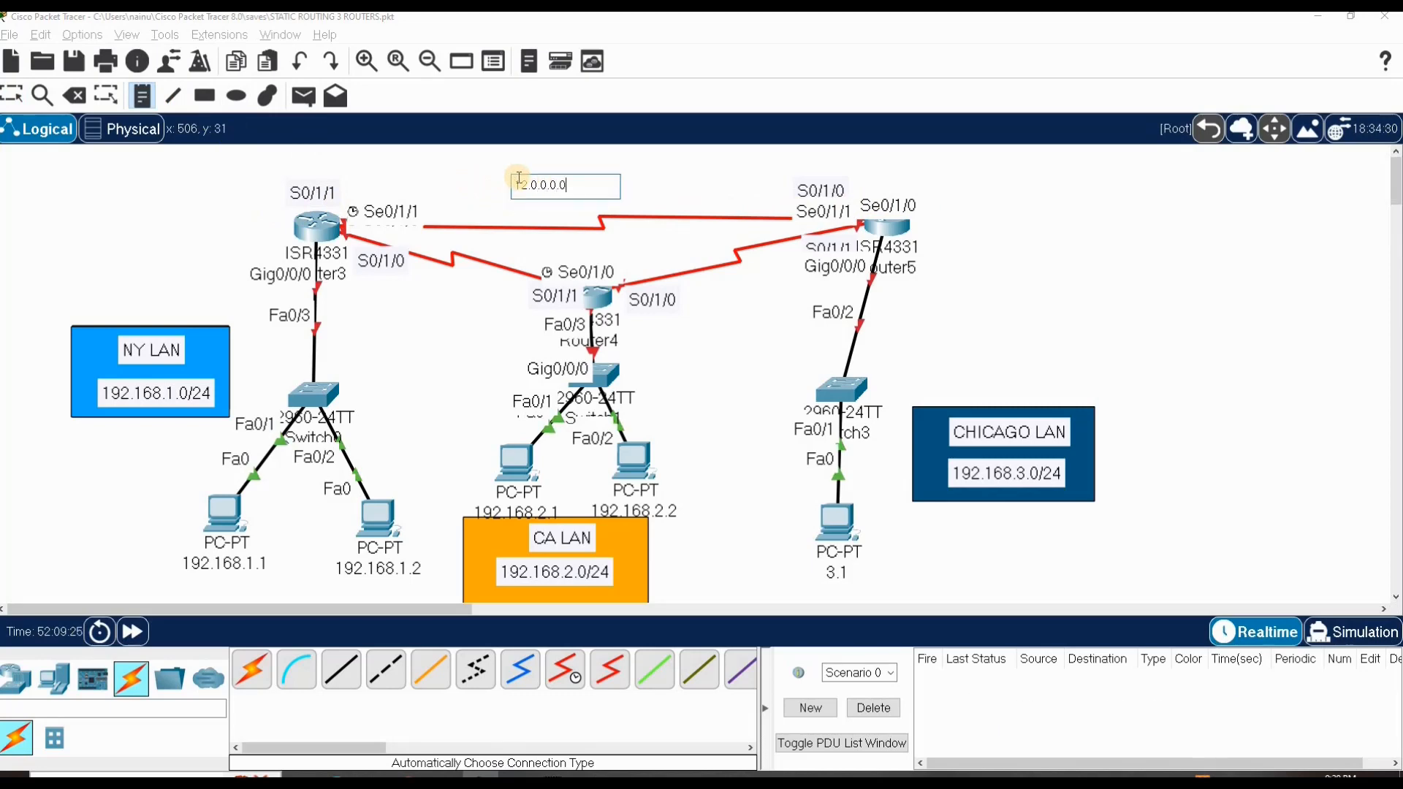
text(/8)
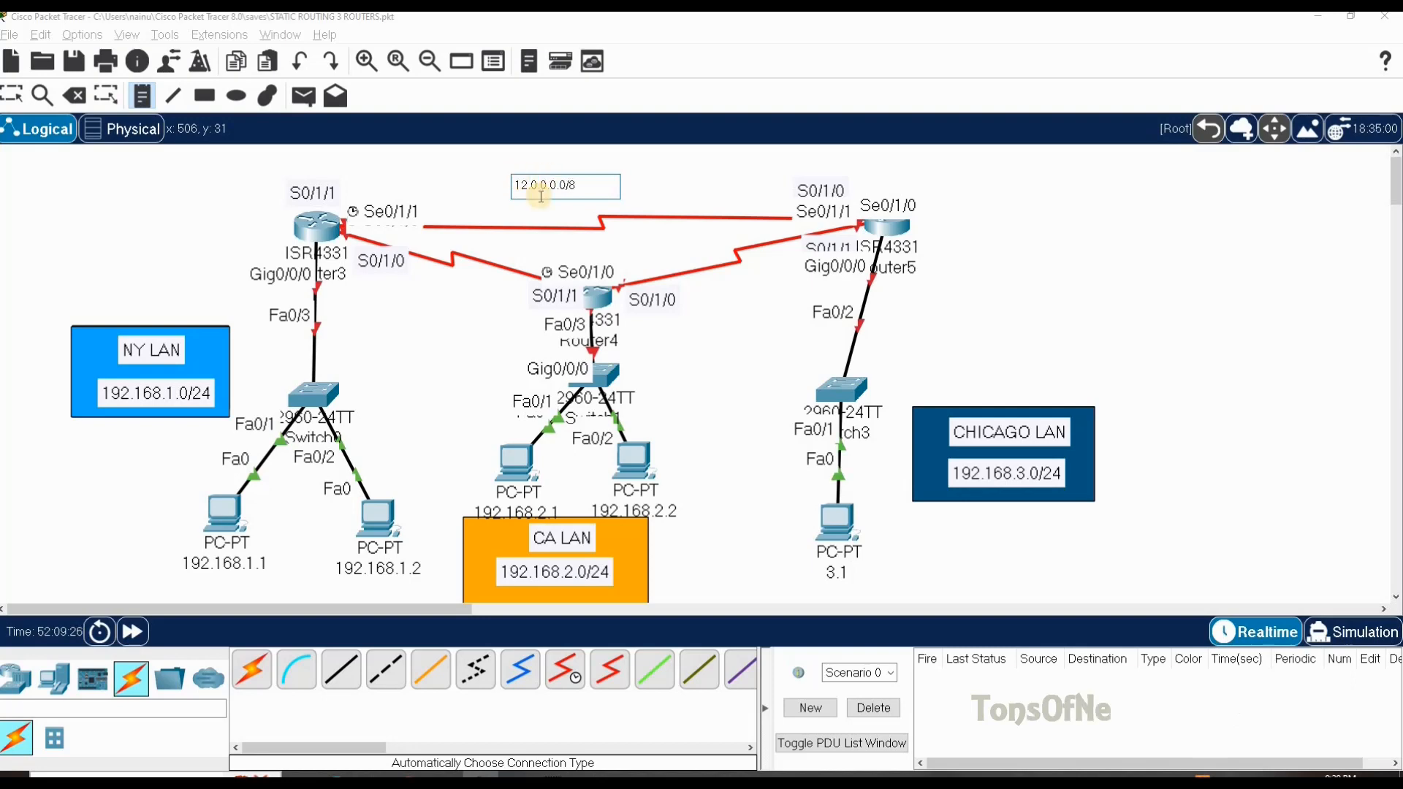
Add network address notes 10.0.0.0/8 below the Router3–Router4 link and 11.0.0.0/8 below the Router4–Router5 link.
click(388, 289)
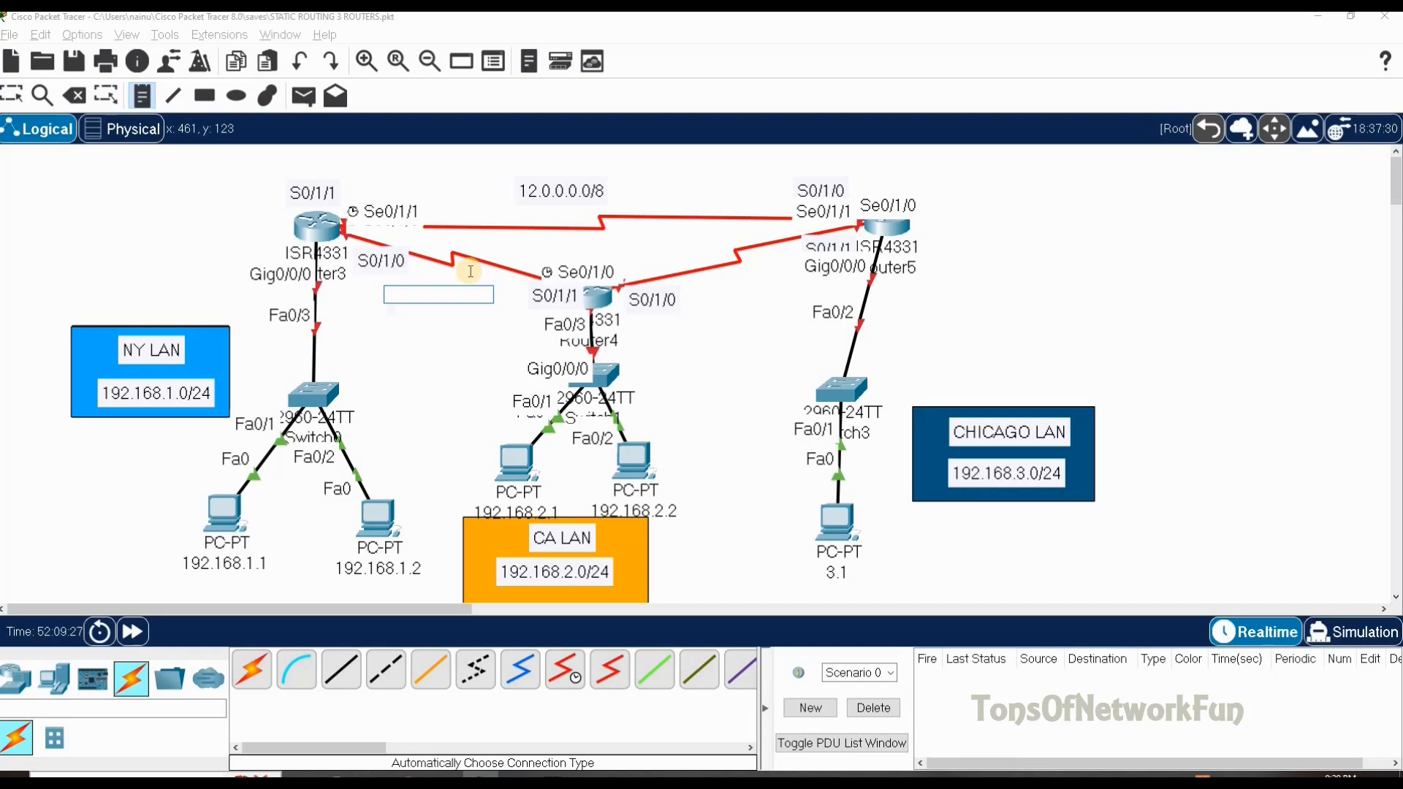
text(10.0.0.0/8)
click(712, 287)
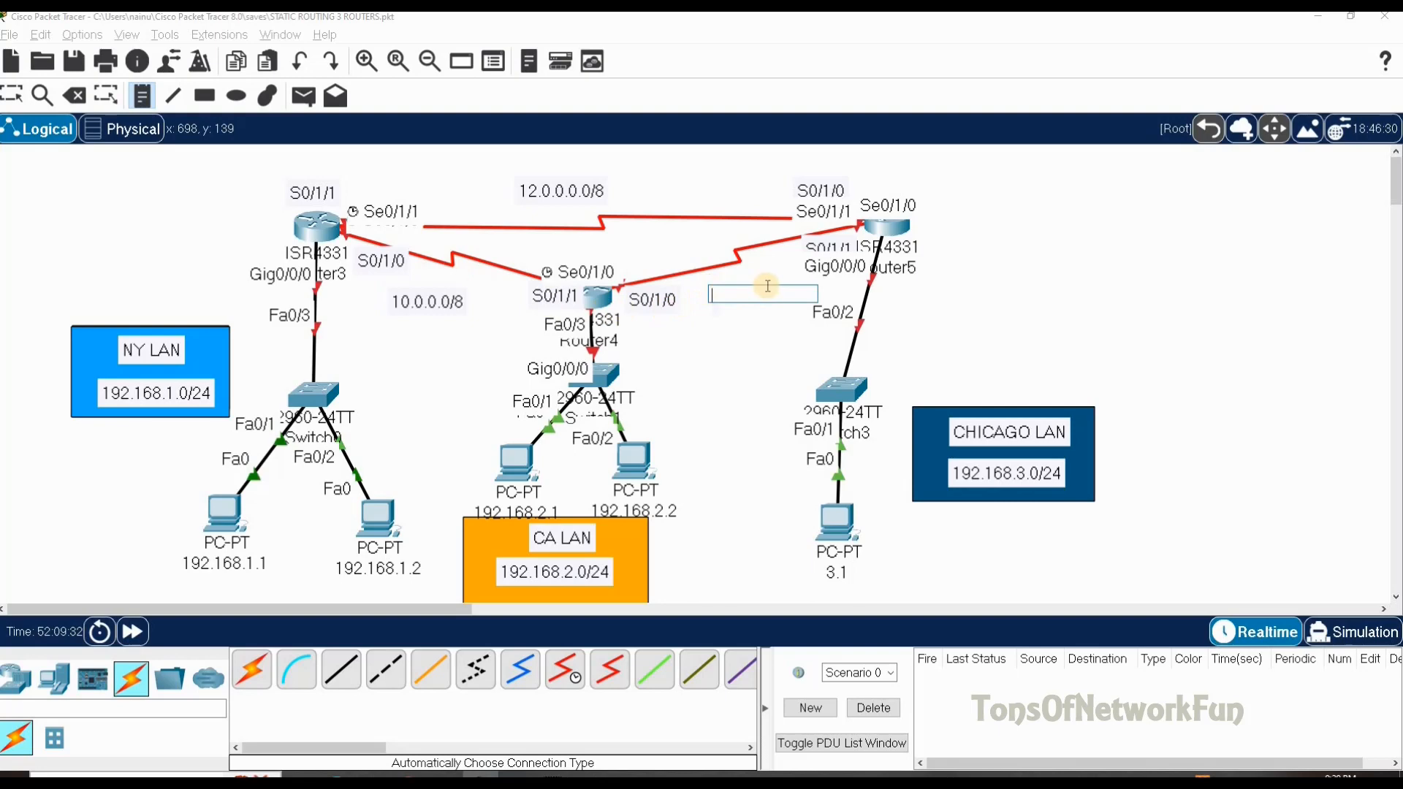
text(11.0.0.0/8)
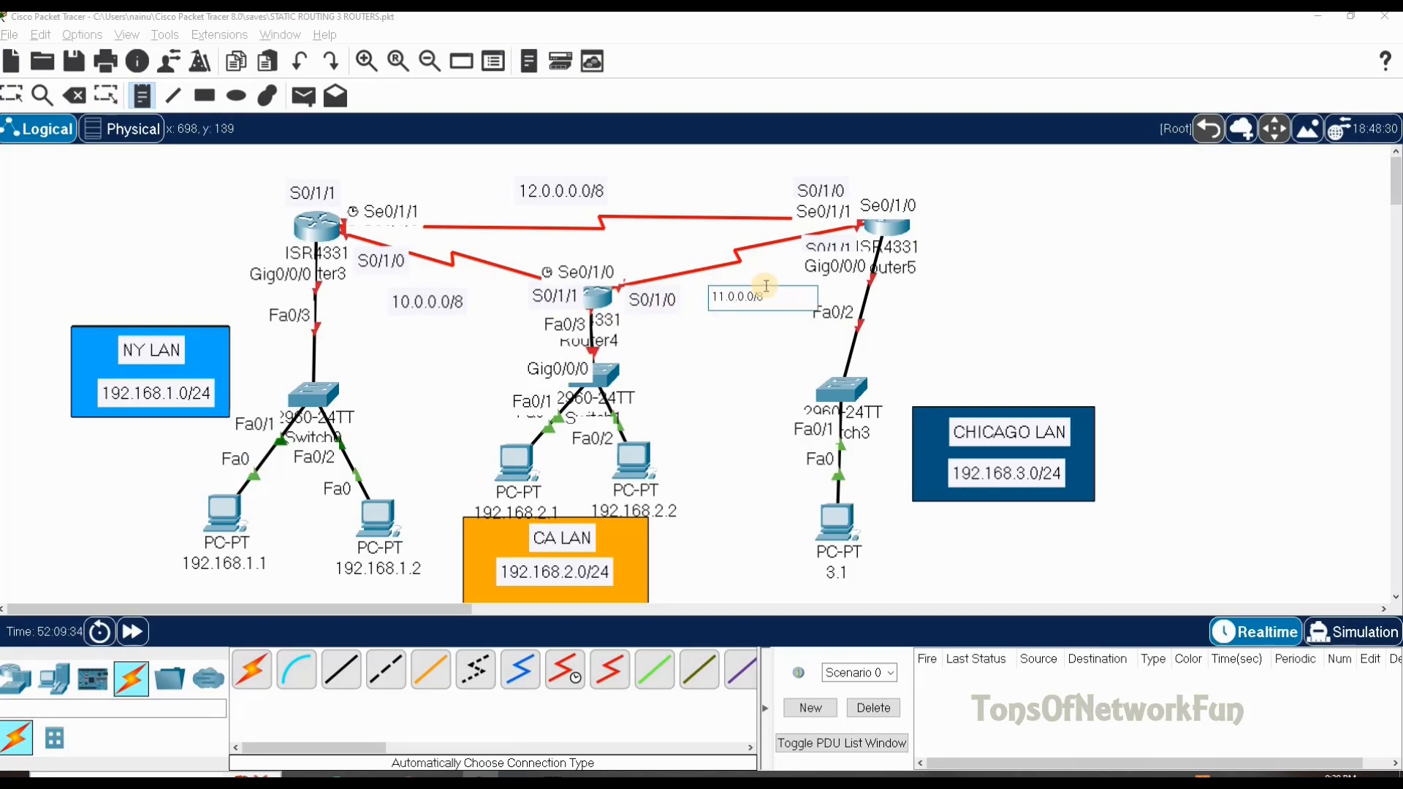
click(958, 298)
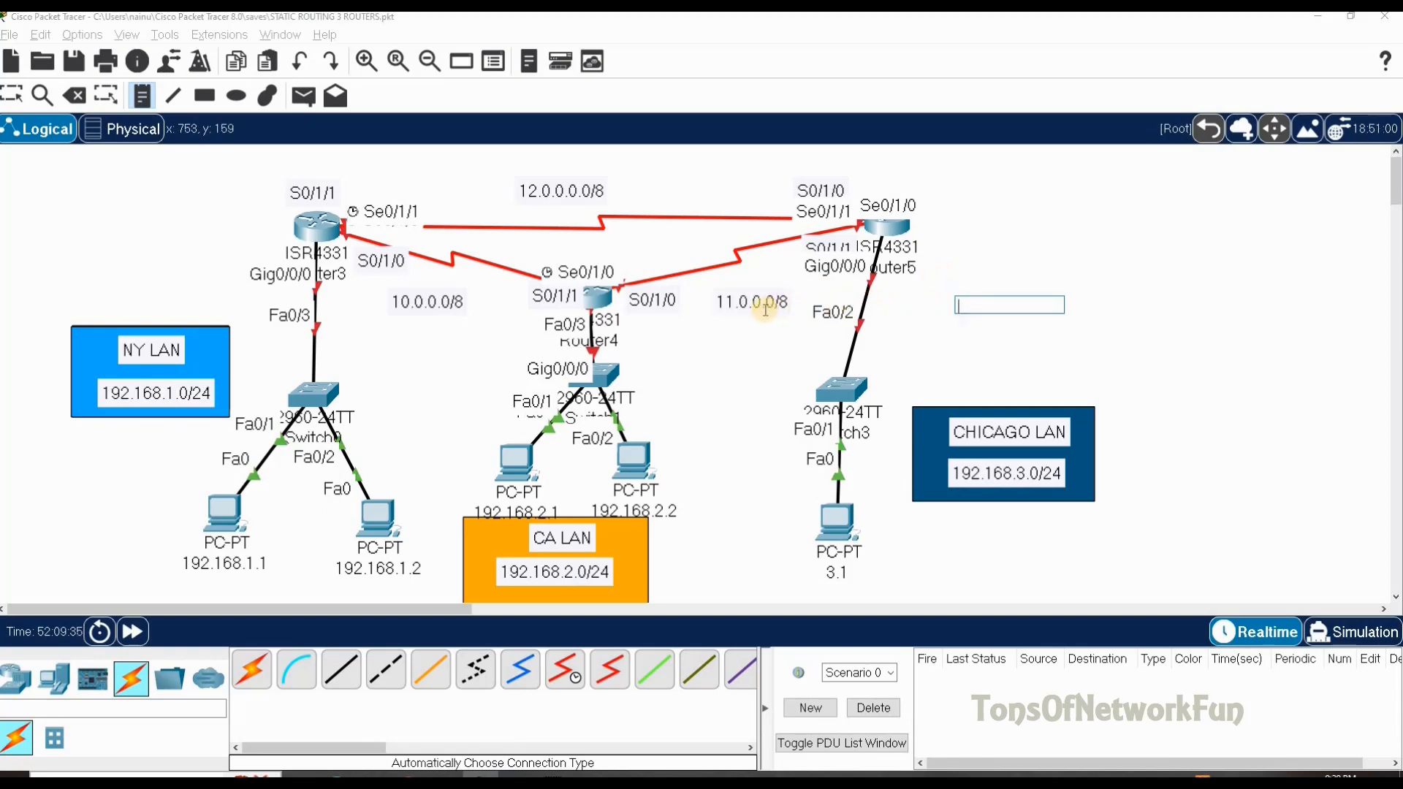
Add interface address notes to the Router4–Router5 link: 11.1 below Router4's S0/1/0 note and 11.2 beside Router5's S0/1/1 note.
click(633, 315)
text(11.1)
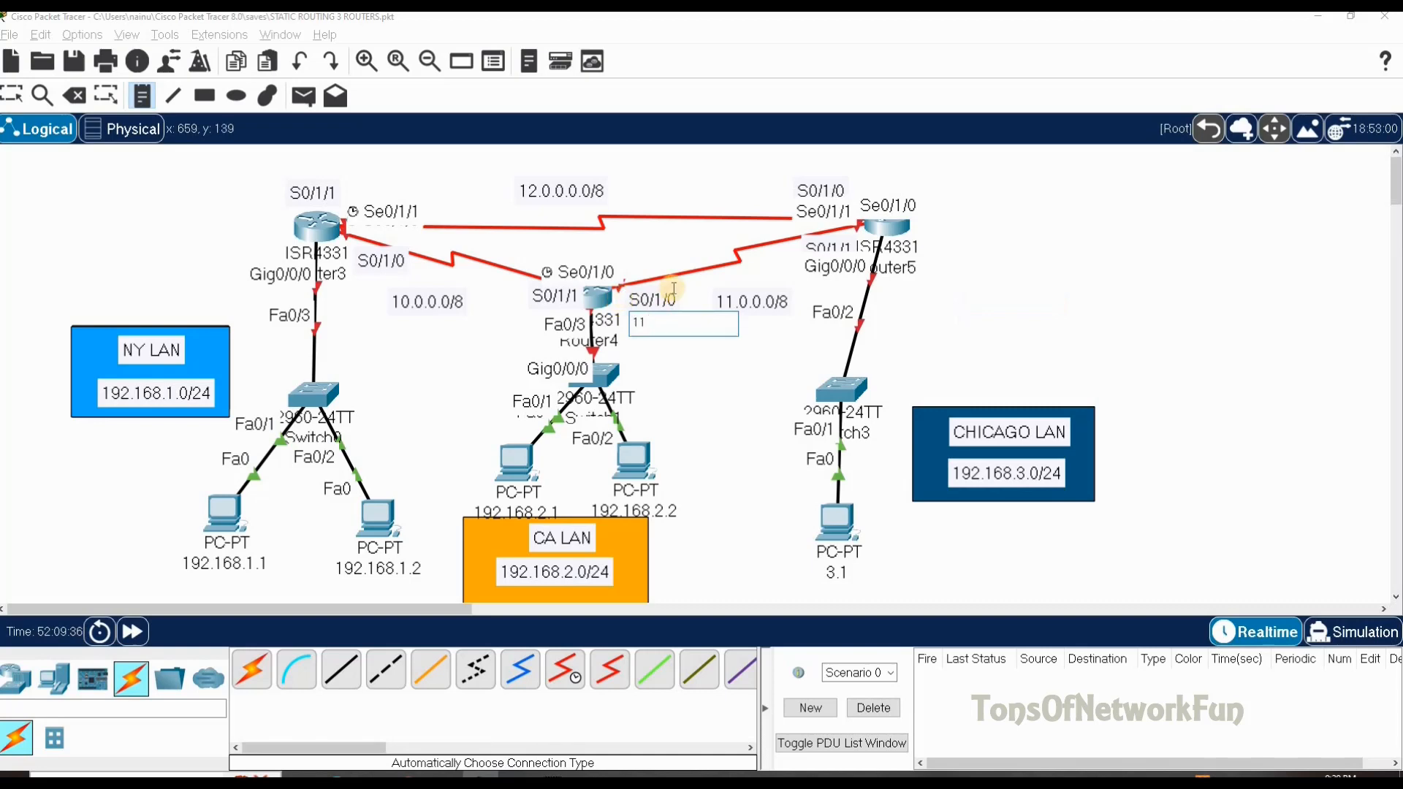
click(926, 224)
click(765, 254)
text(11.2)
click(958, 279)
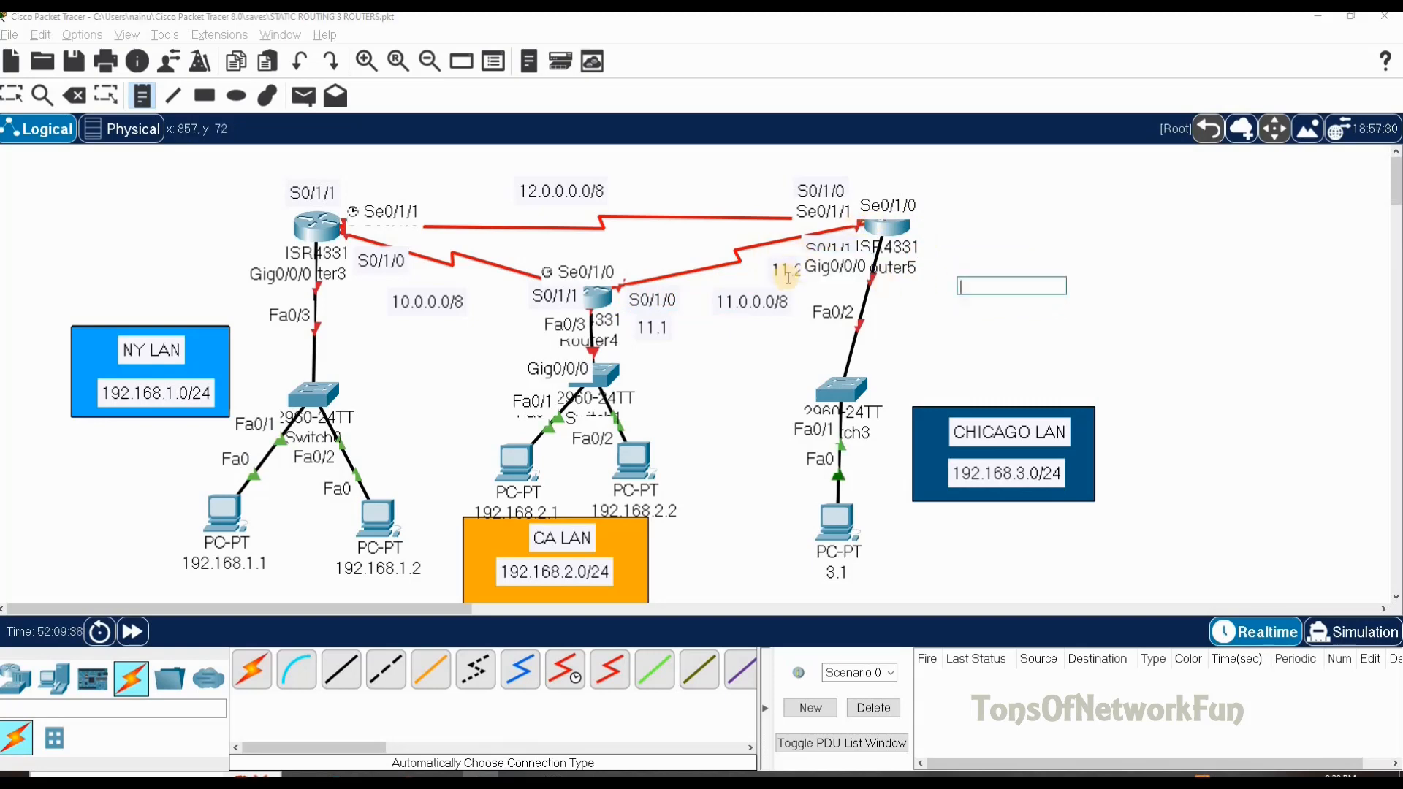
key(Escape)
drag(788, 282, 786, 261)
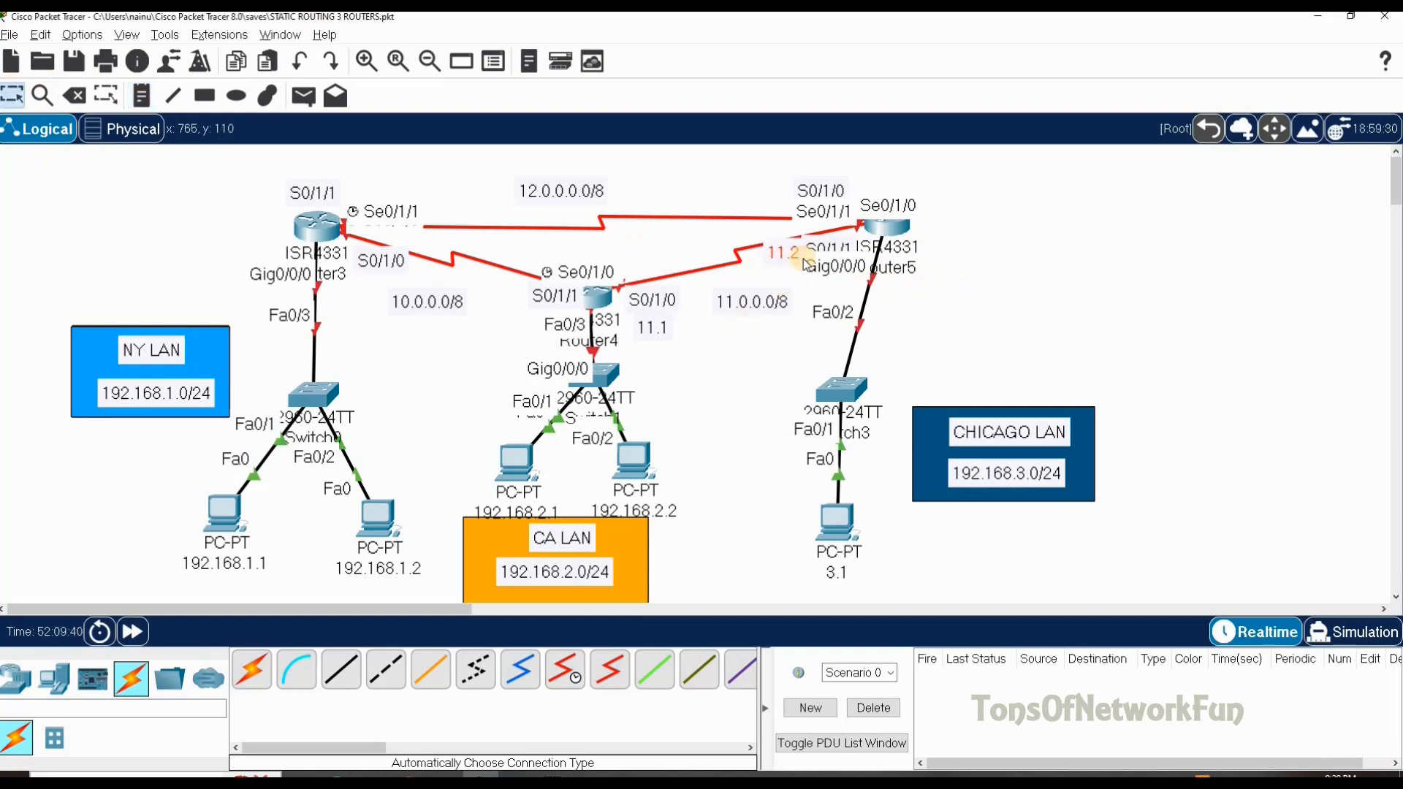
Add interface address notes to the Router3–Router5 link: 12.2 above Router5 and 12.1 beside Router3's S0/1/1 note.
click(142, 95)
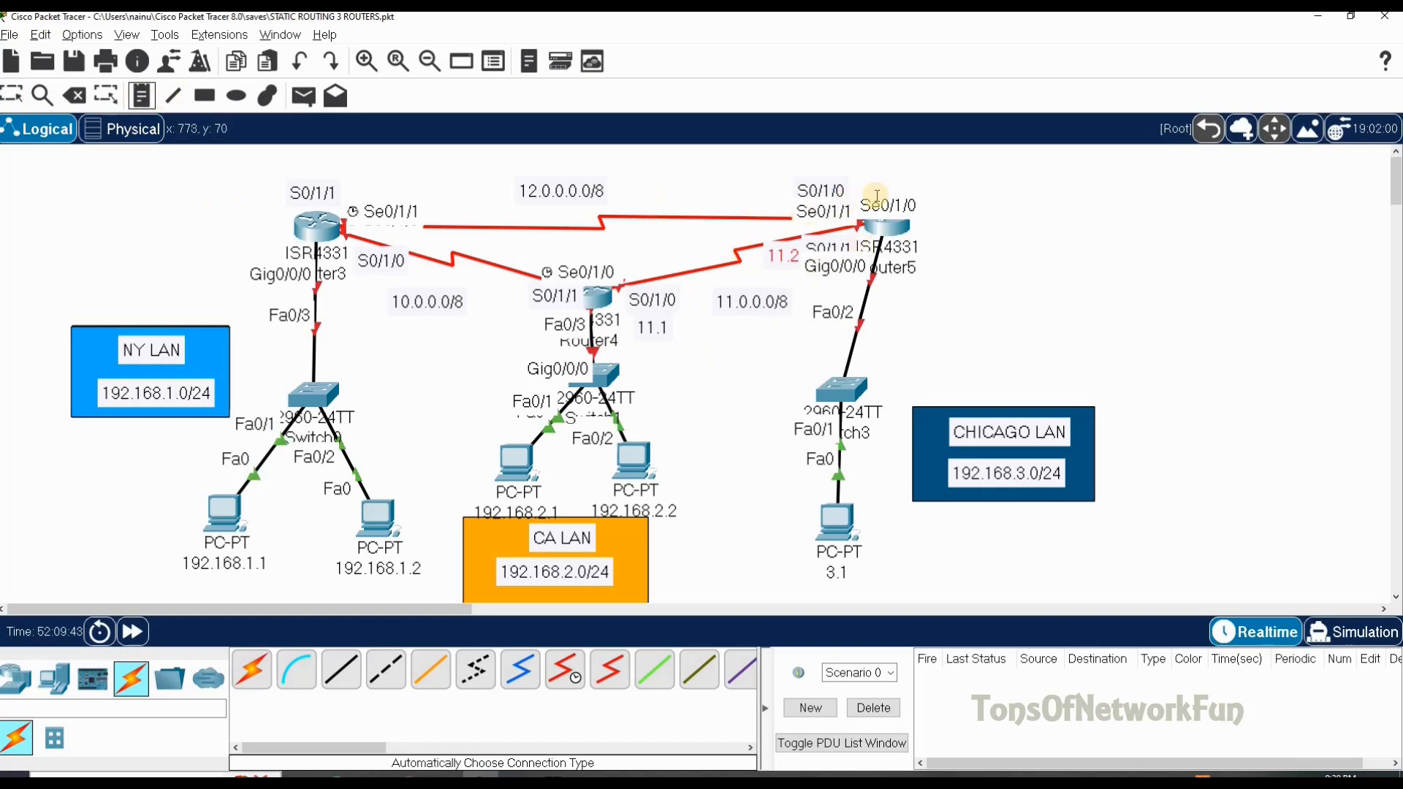
click(858, 180)
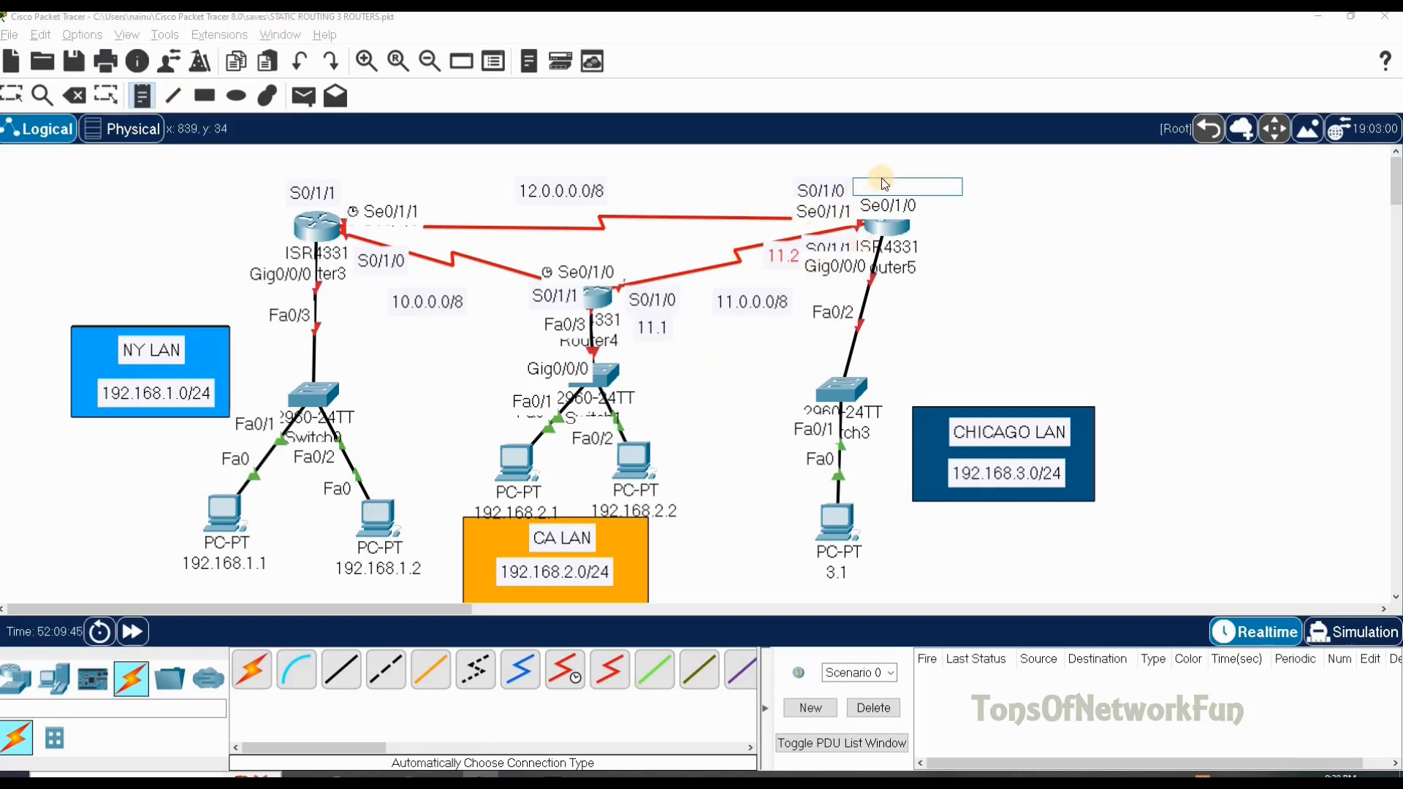
text(12.2)
click(815, 155)
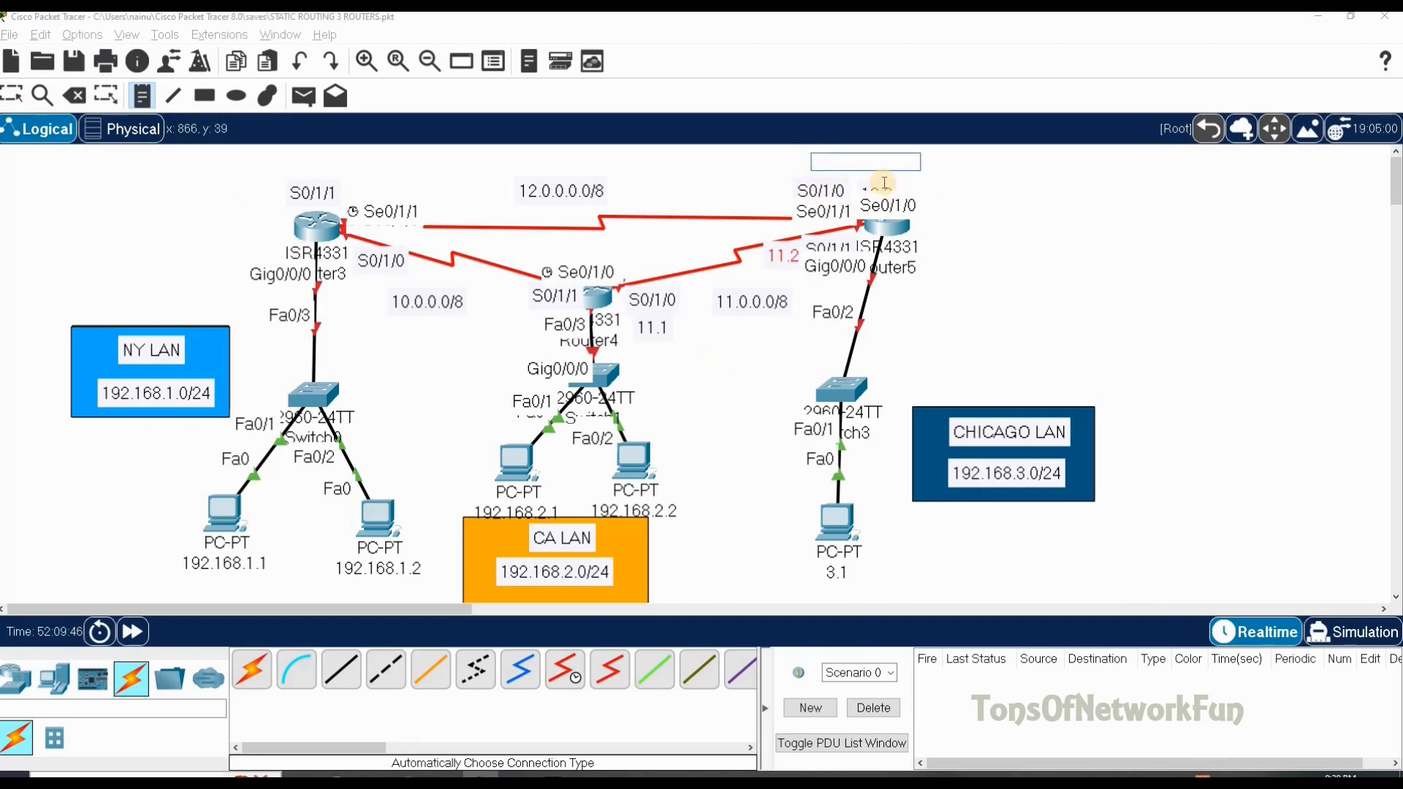
click(13, 93)
drag(878, 190, 879, 180)
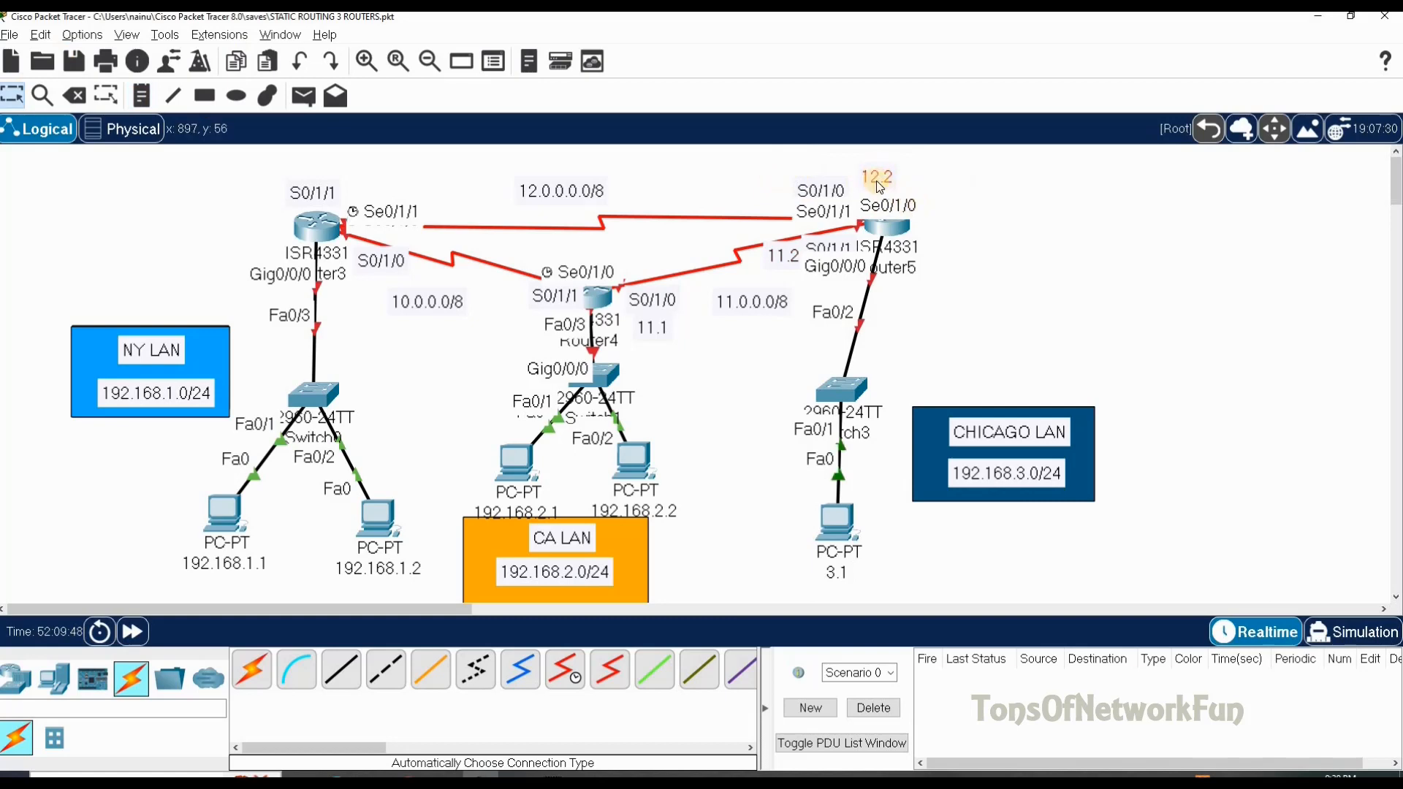
click(142, 95)
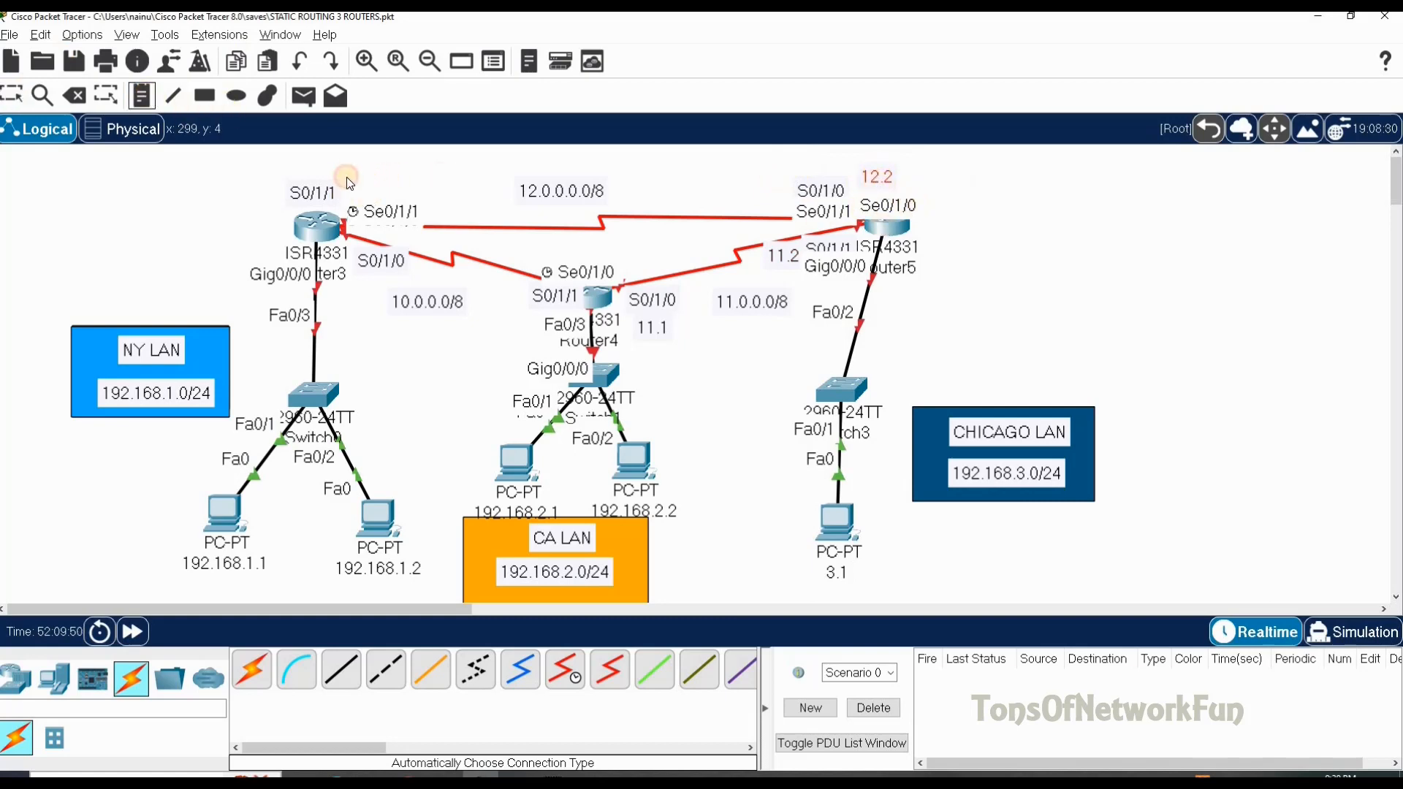
click(355, 177)
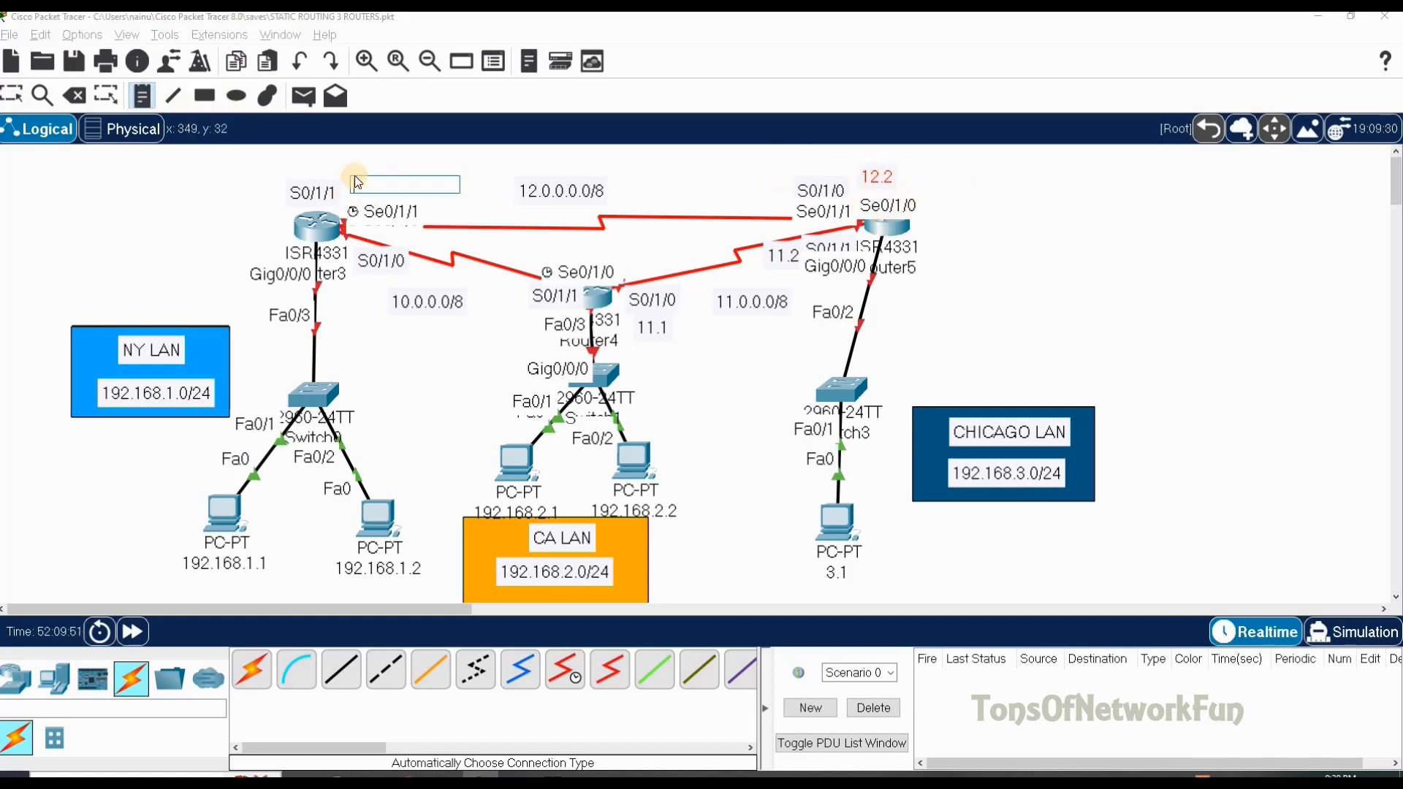
text(12.1)
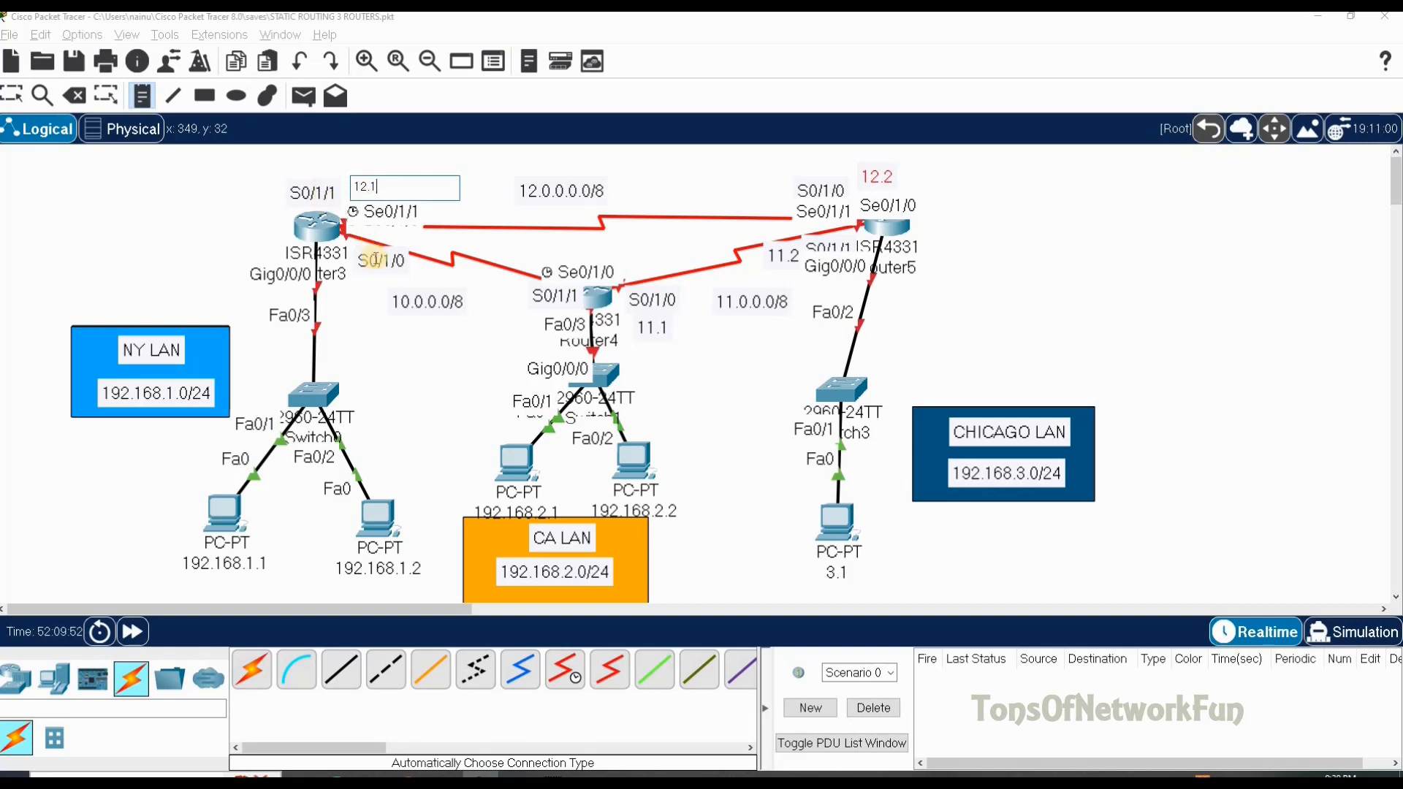
Add interface address notes to the Router3–Router4 link: 10.2 below Router4's S0/1/1 note and 10.1 above Router3's S0/1/0 note.
click(523, 304)
text(10.2)
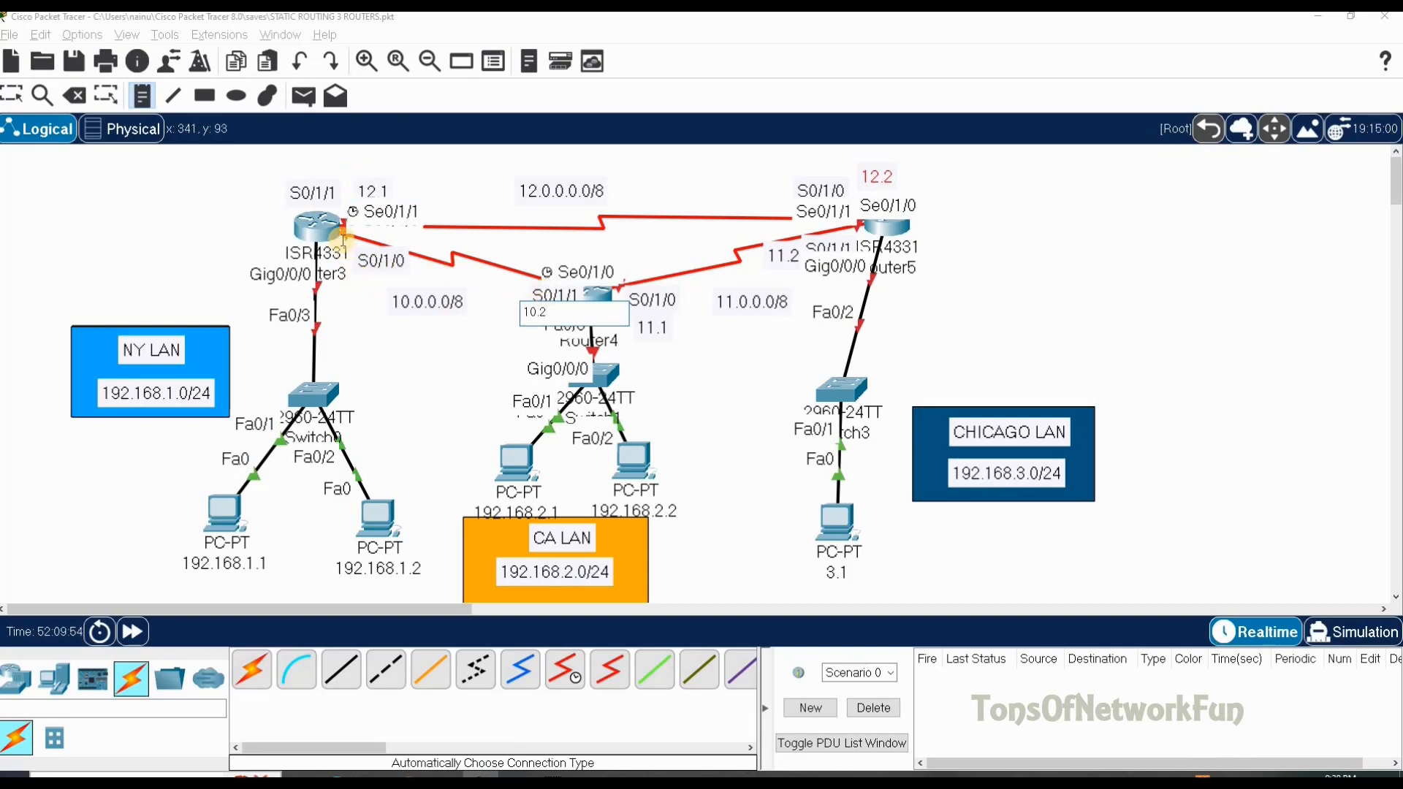
click(357, 236)
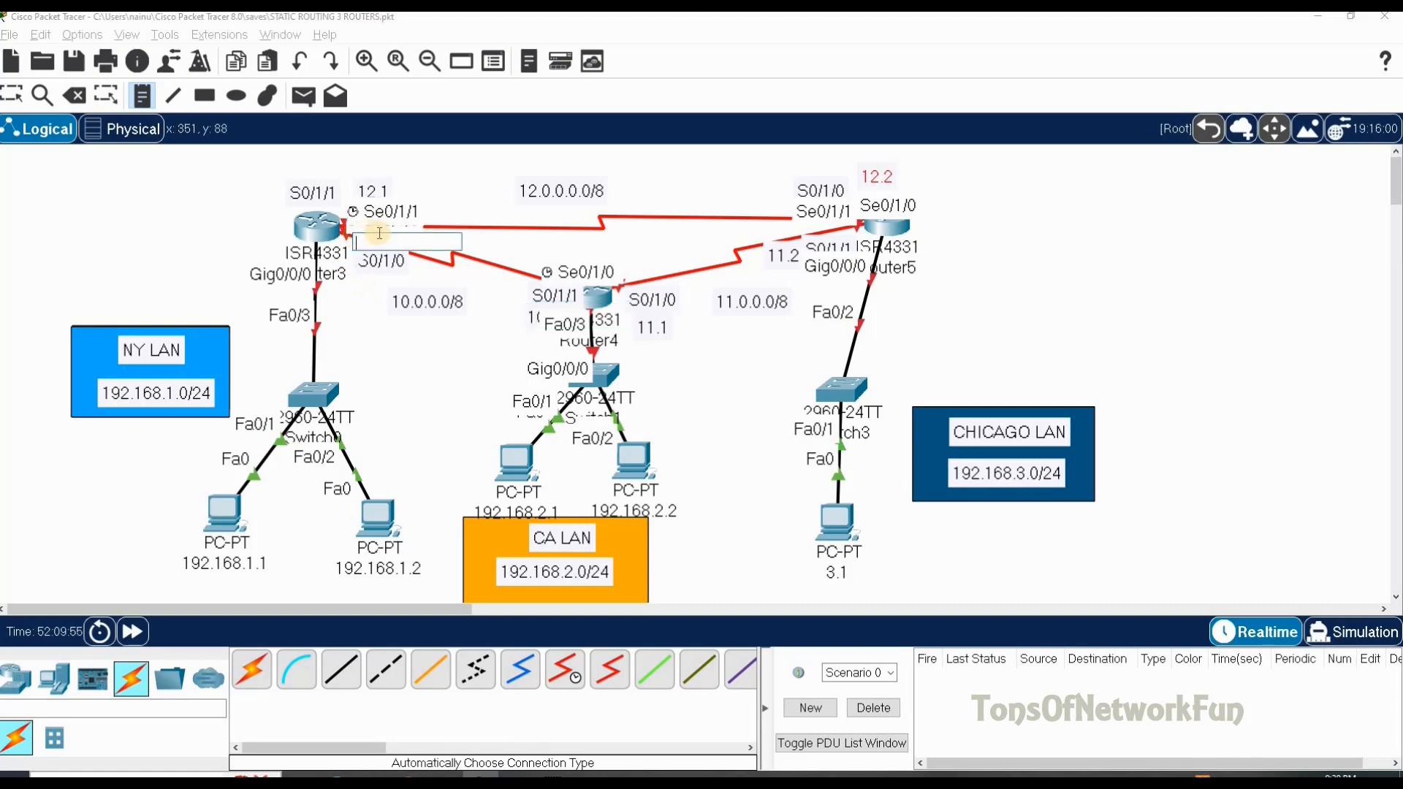
text(10.1)
click(1182, 324)
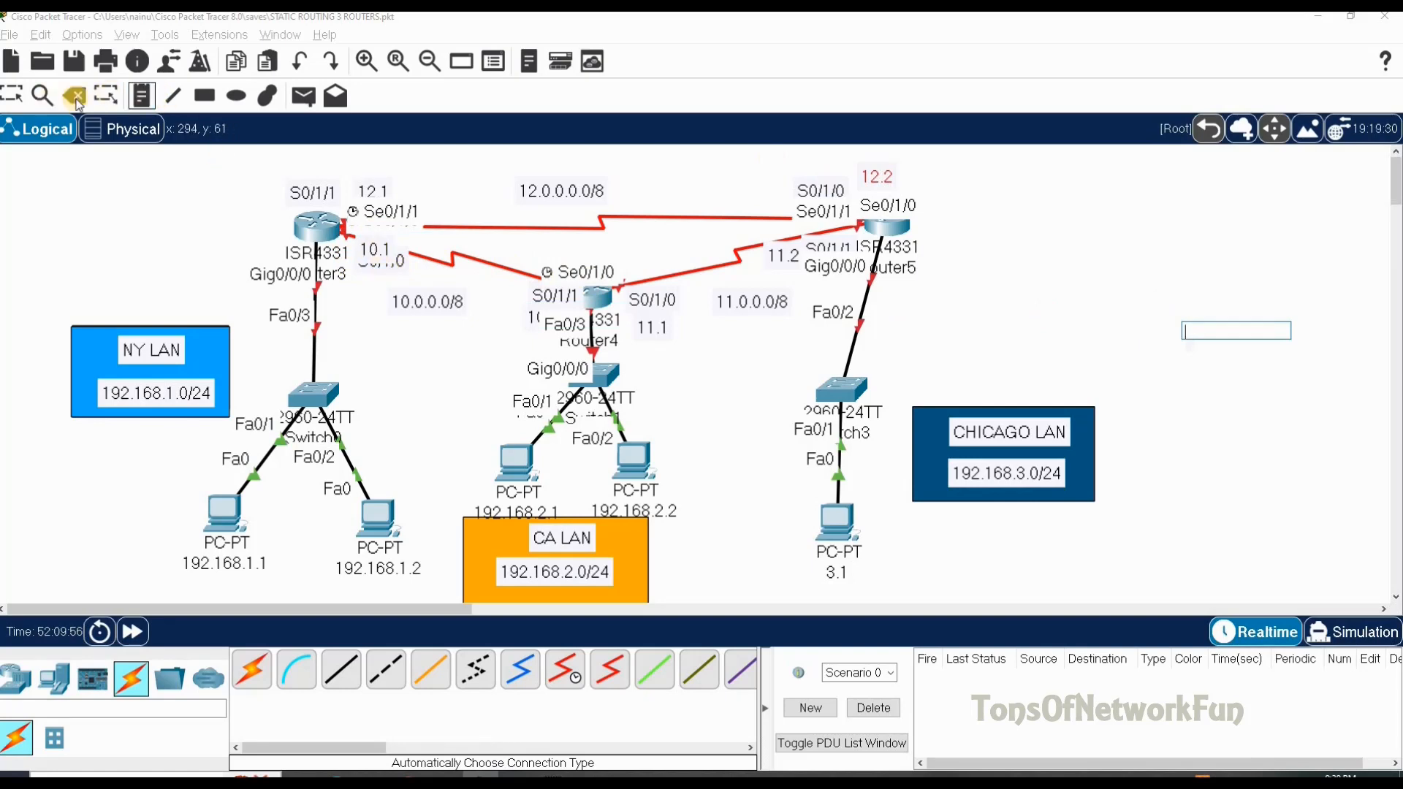
Reposition Router3's notes: raise 10.1 clear of S0/1/0, lower S0/1/0 slightly and raise 12.1 above the Se0/1/1 label.
click(106, 95)
click(373, 245)
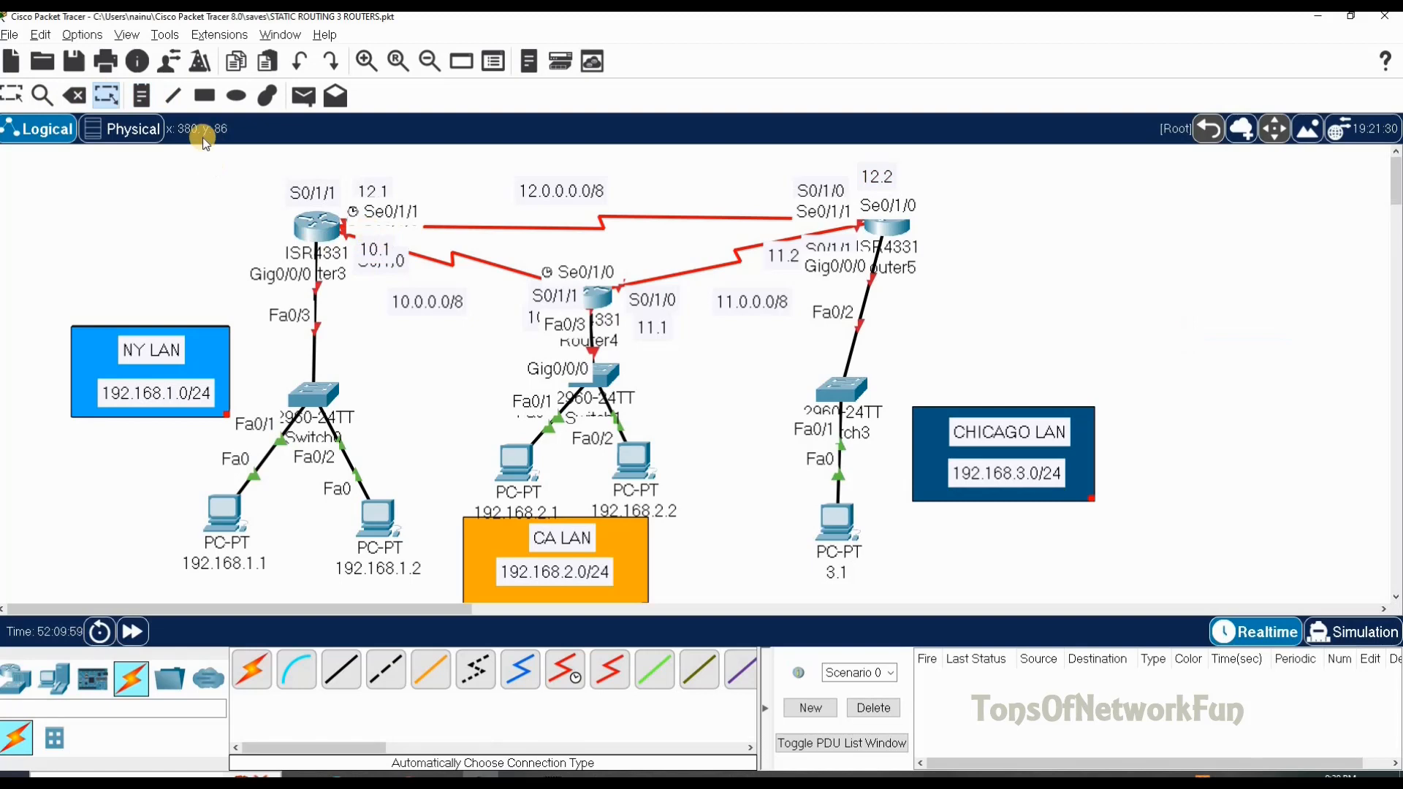
click(11, 95)
drag(375, 247, 382, 235)
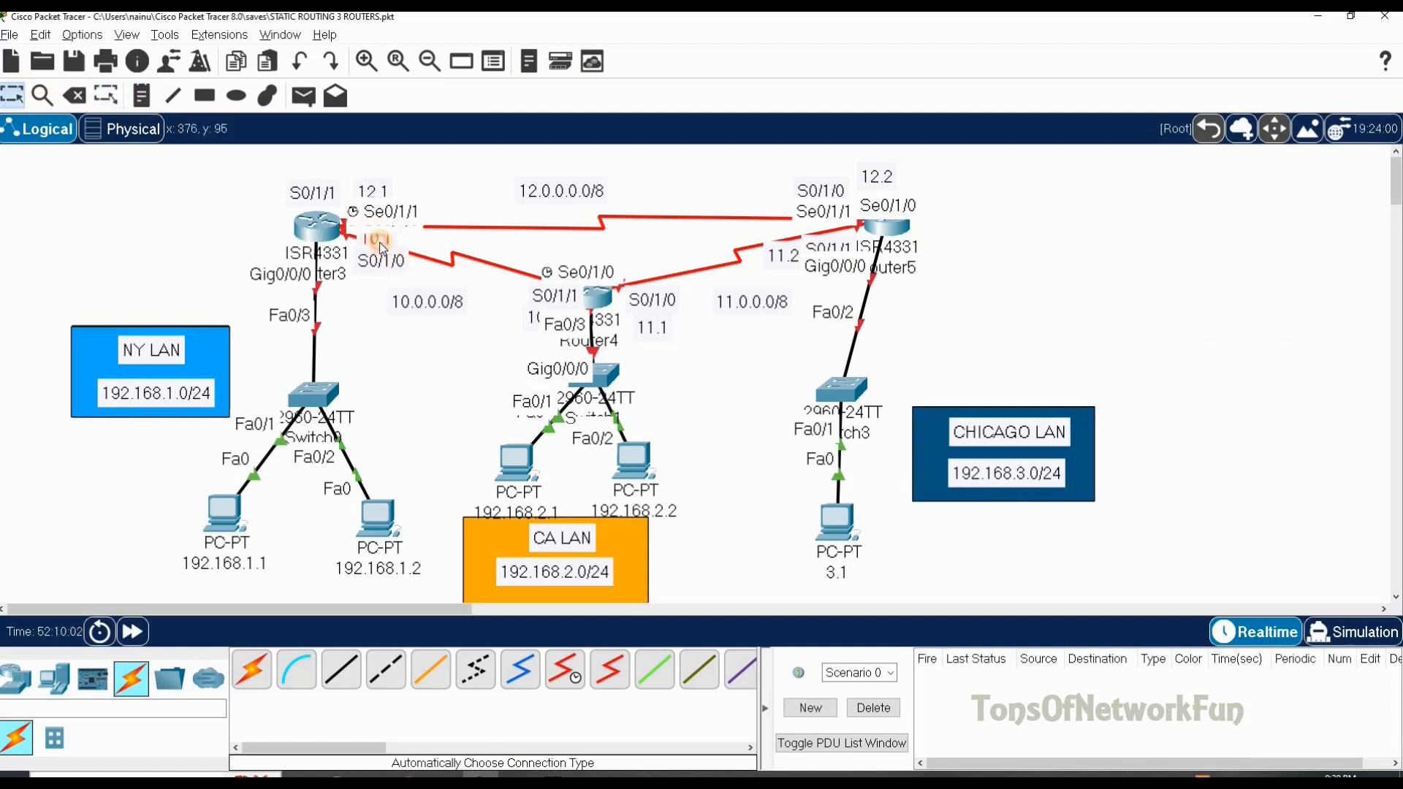
drag(376, 261, 371, 269)
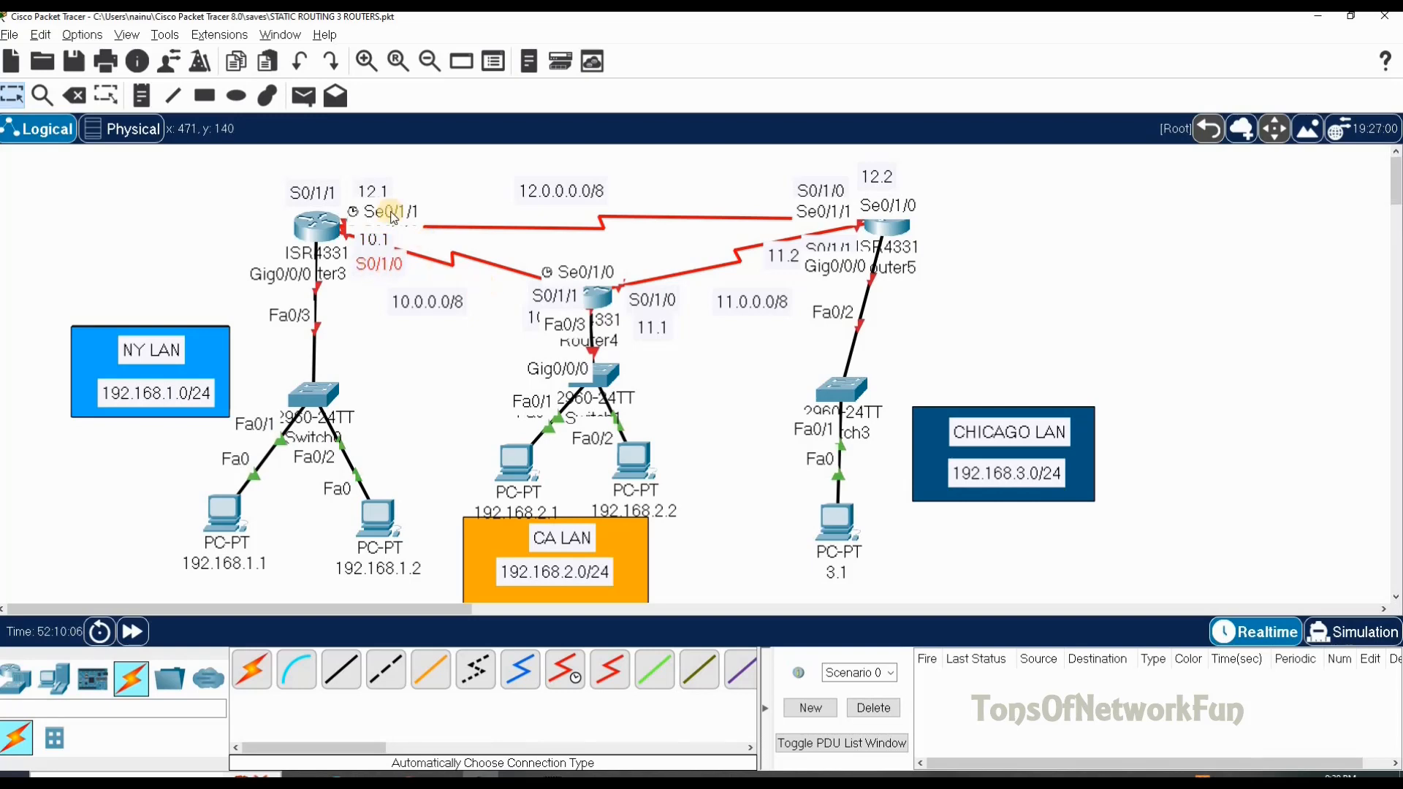
click(375, 192)
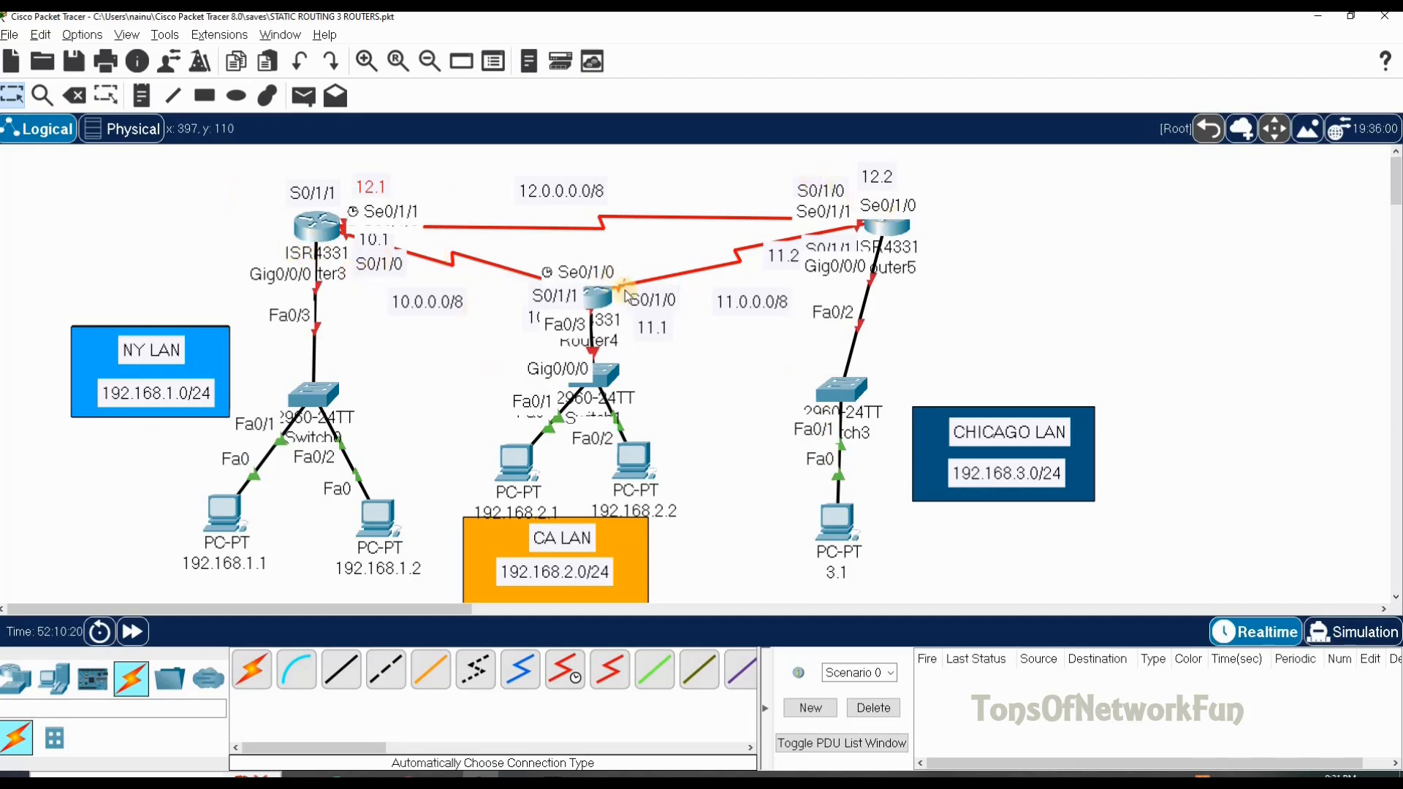
Open Router3's command-line interface with its window positioned clear of the Router3 and Router4 side of the topology.
click(317, 226)
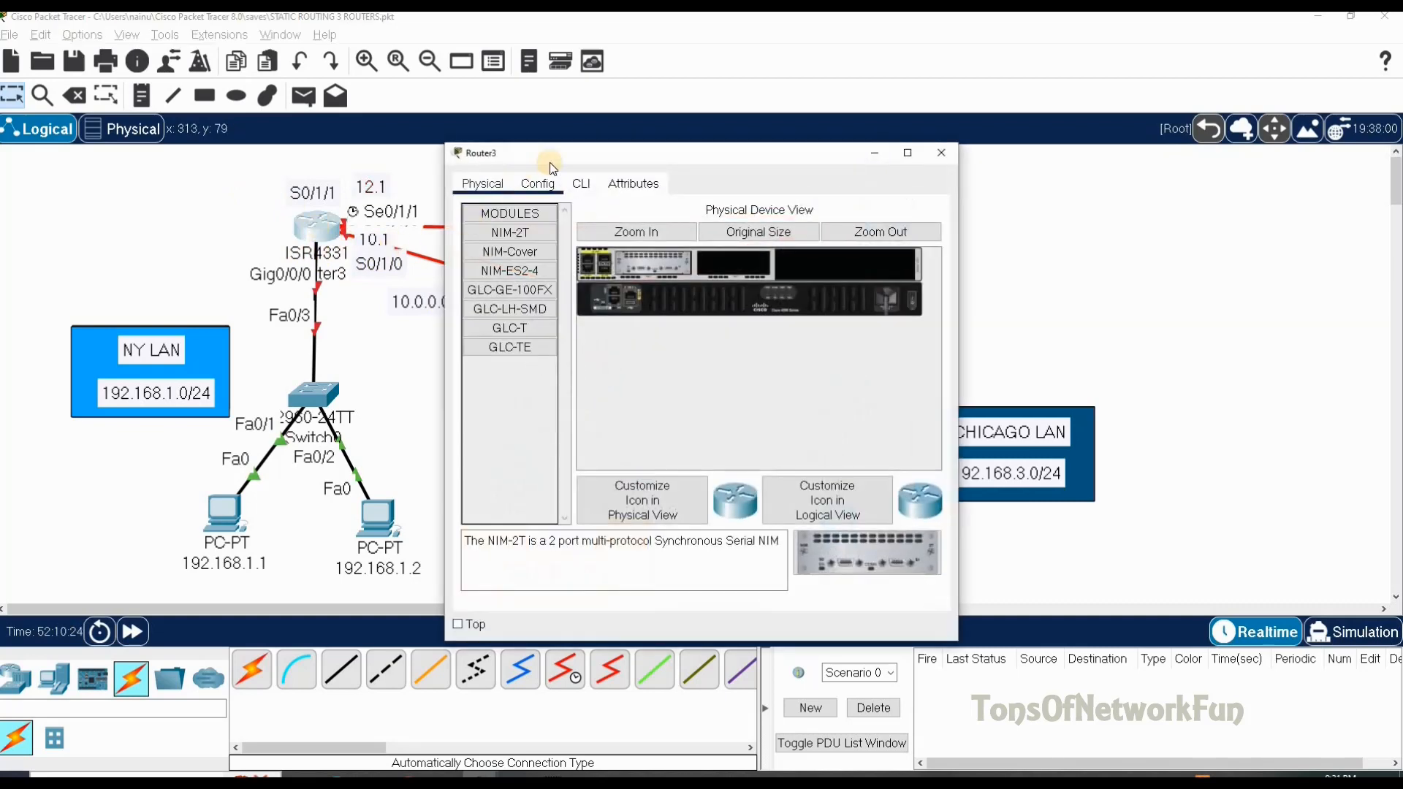
drag(570, 164, 642, 168)
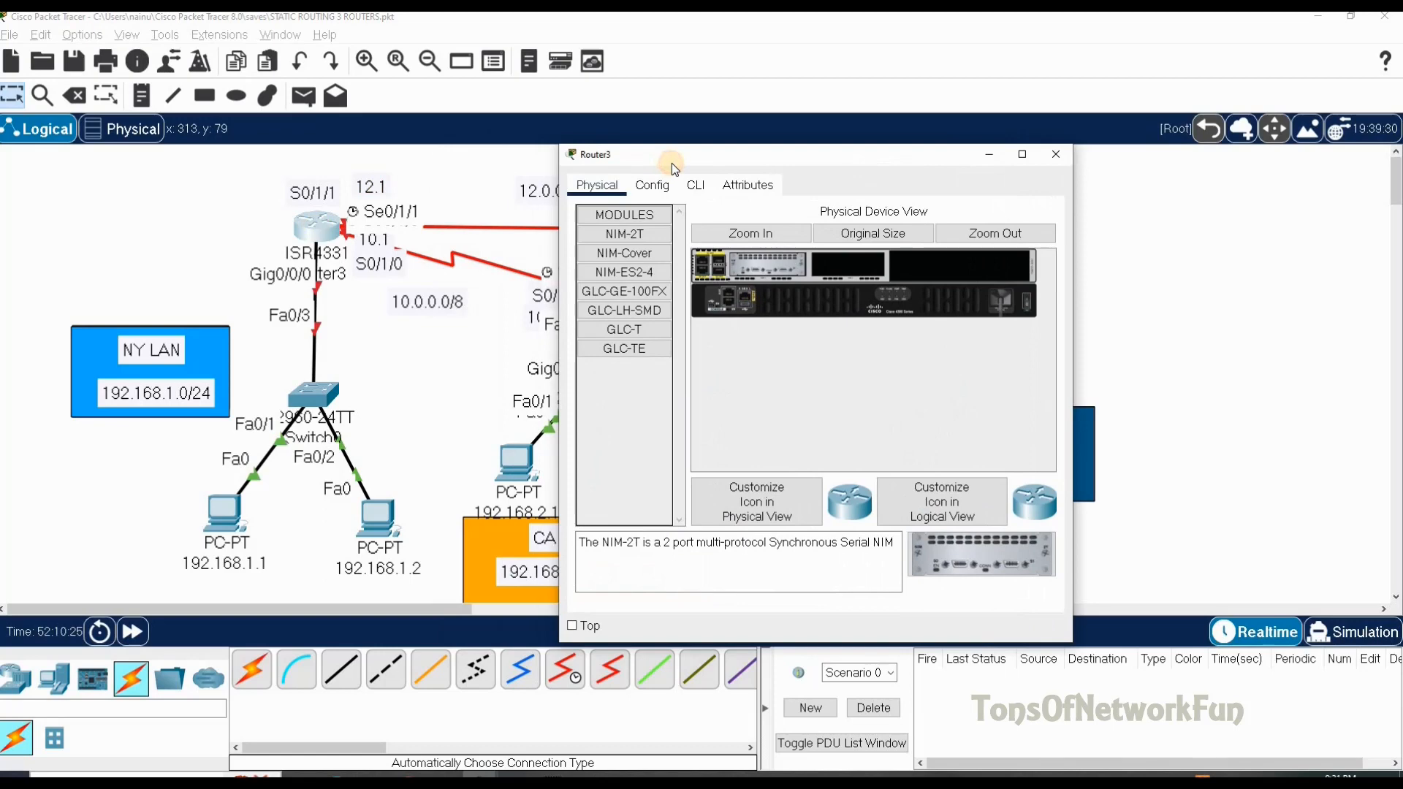
drag(672, 164, 705, 162)
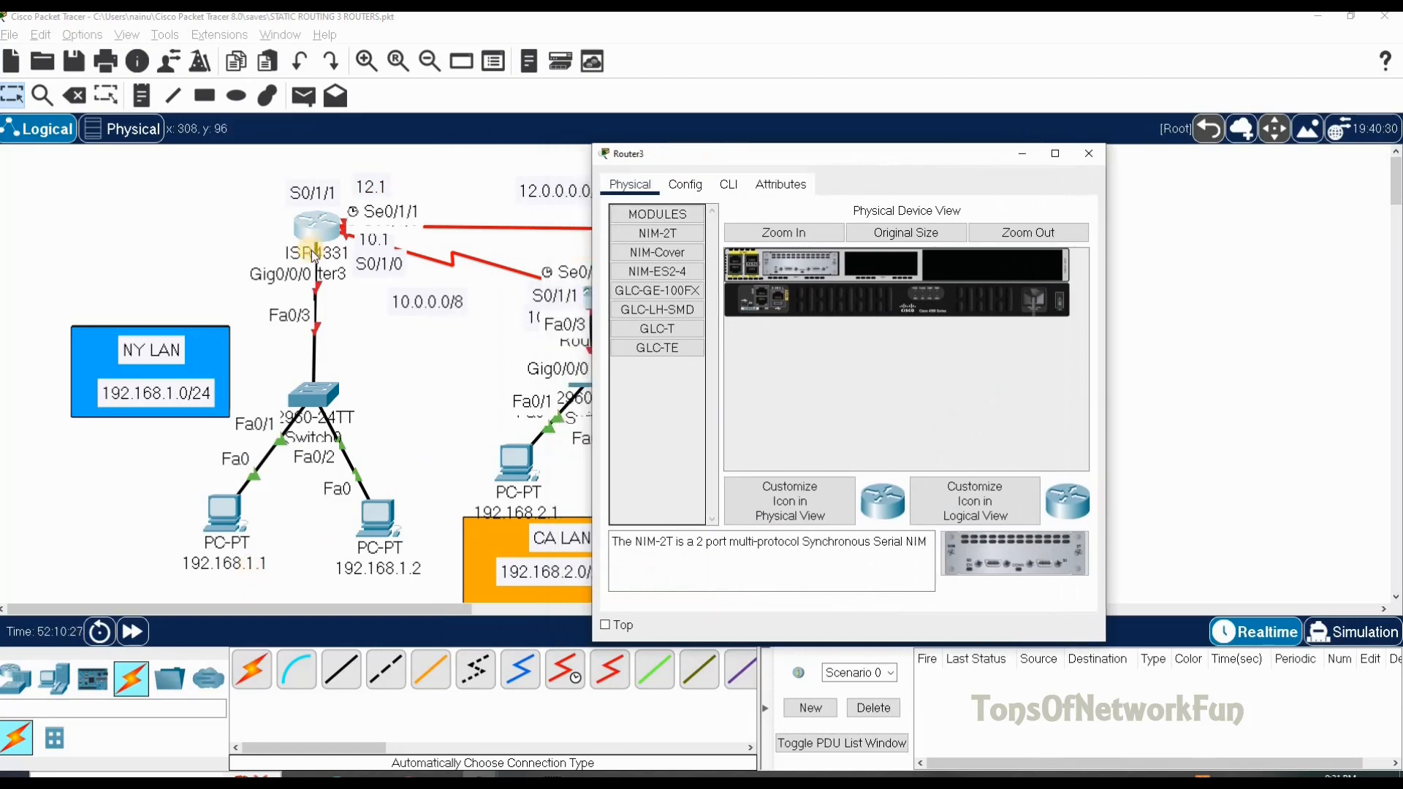
drag(860, 162, 1074, 253)
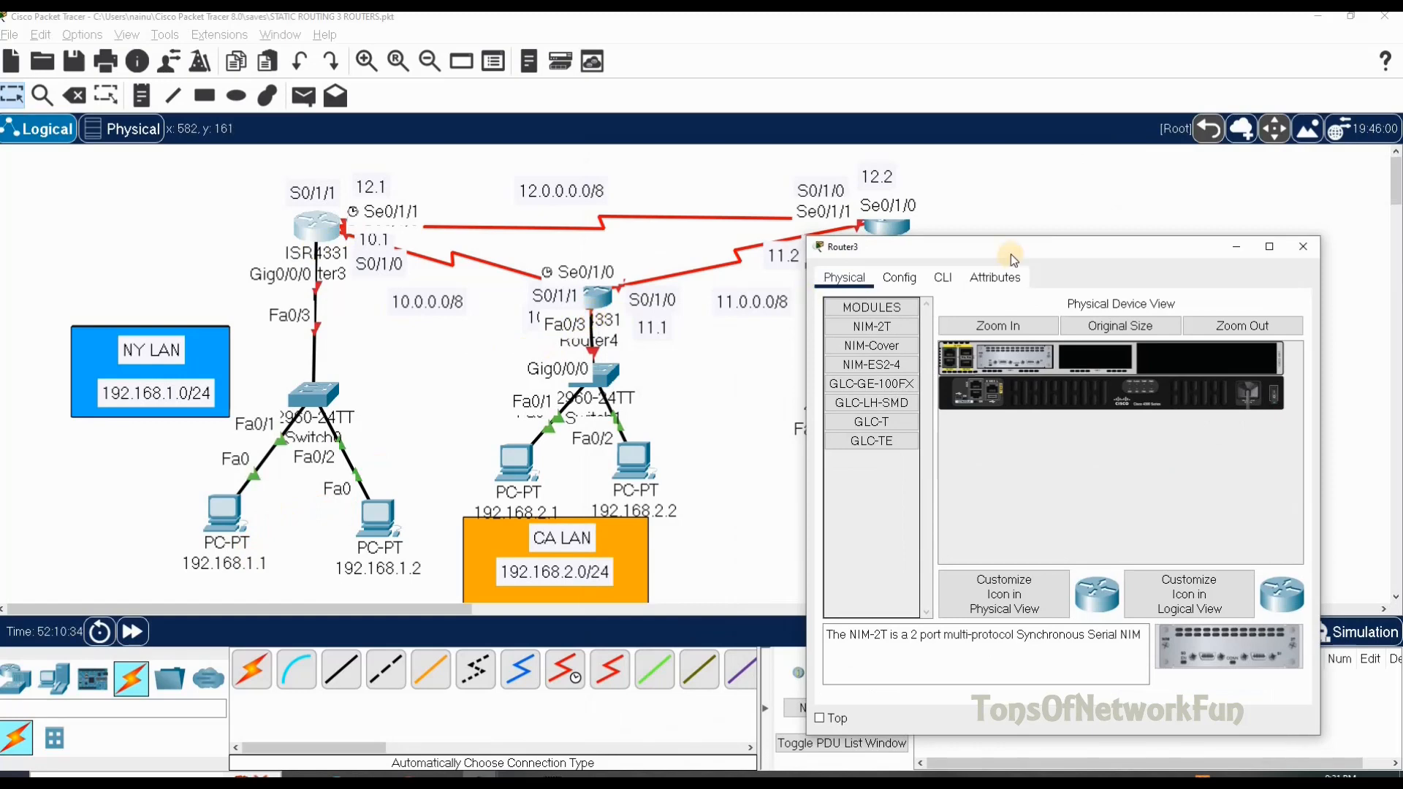
drag(1007, 256, 1207, 387)
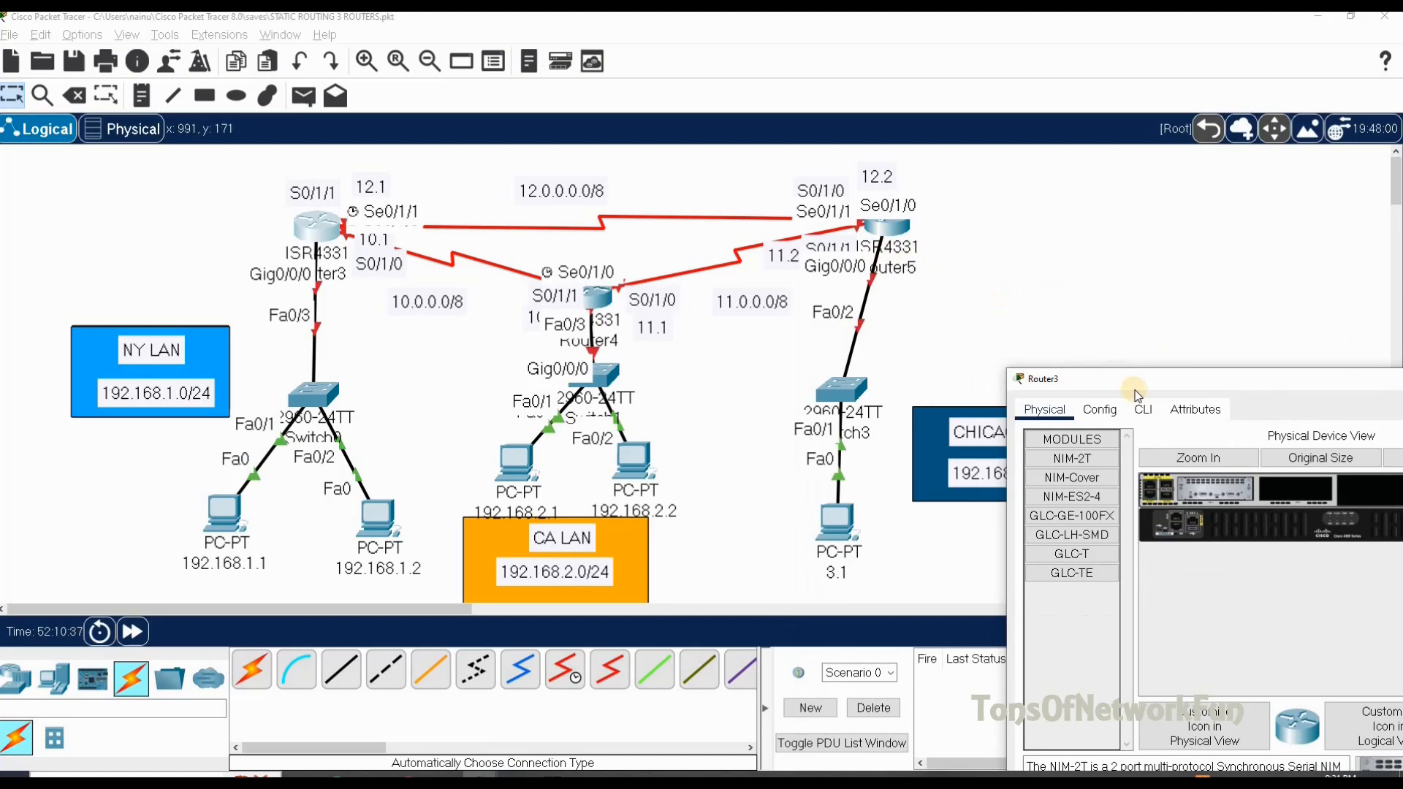
drag(1134, 390, 910, 141)
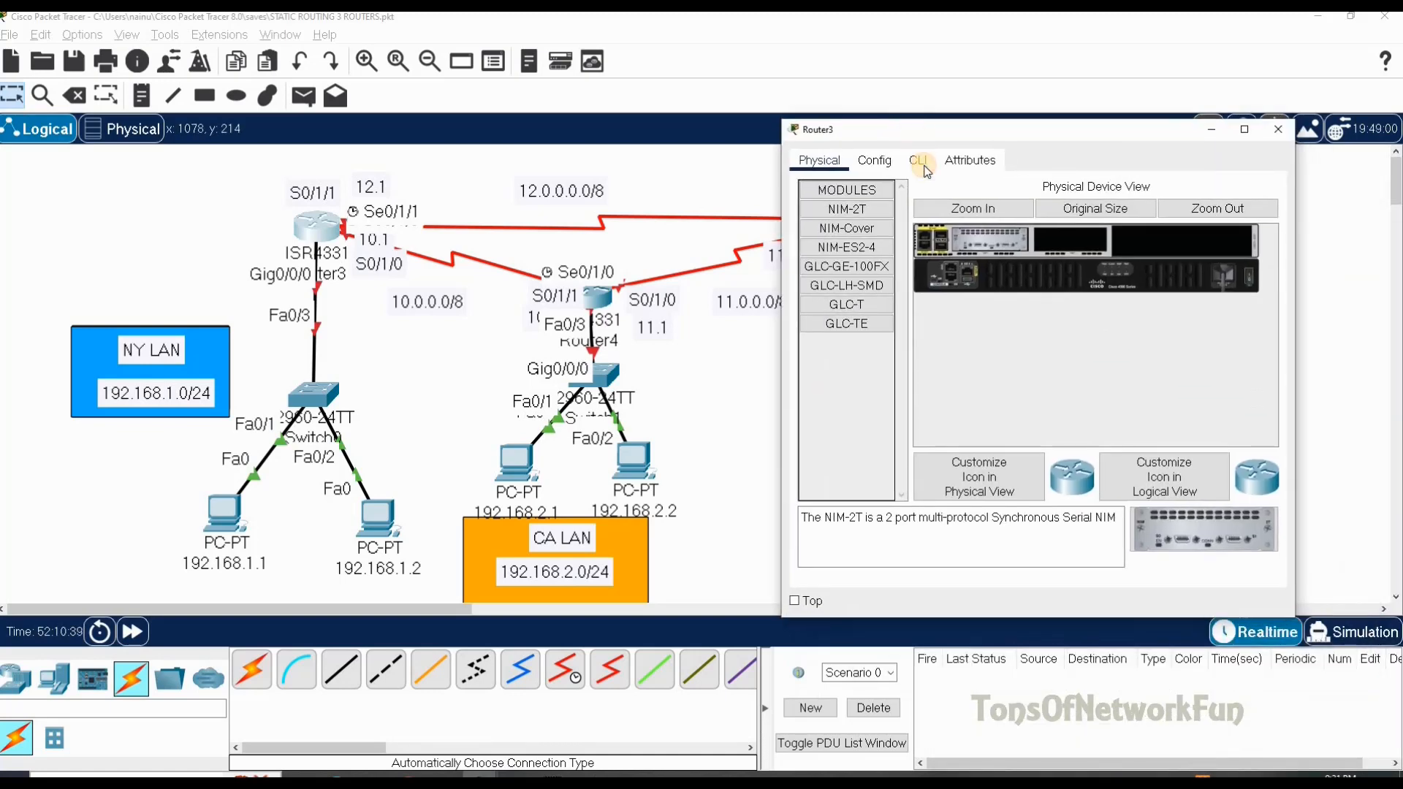
click(922, 164)
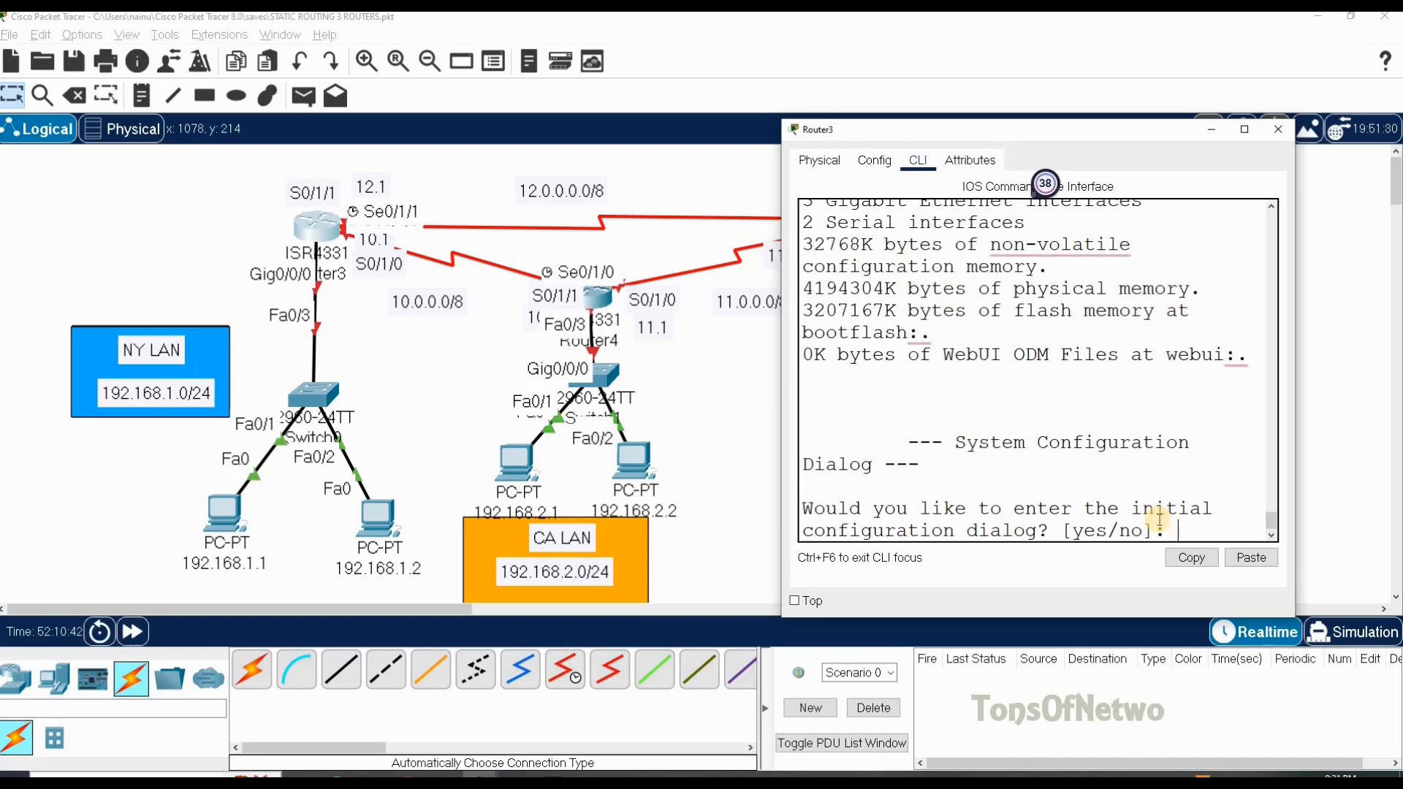
Decline Router3's initial configuration dialog and enter global configuration mode through privileged mode.
text(n)
key(Return)
key(Return)
text(en)
key(Return)
text(conf t)
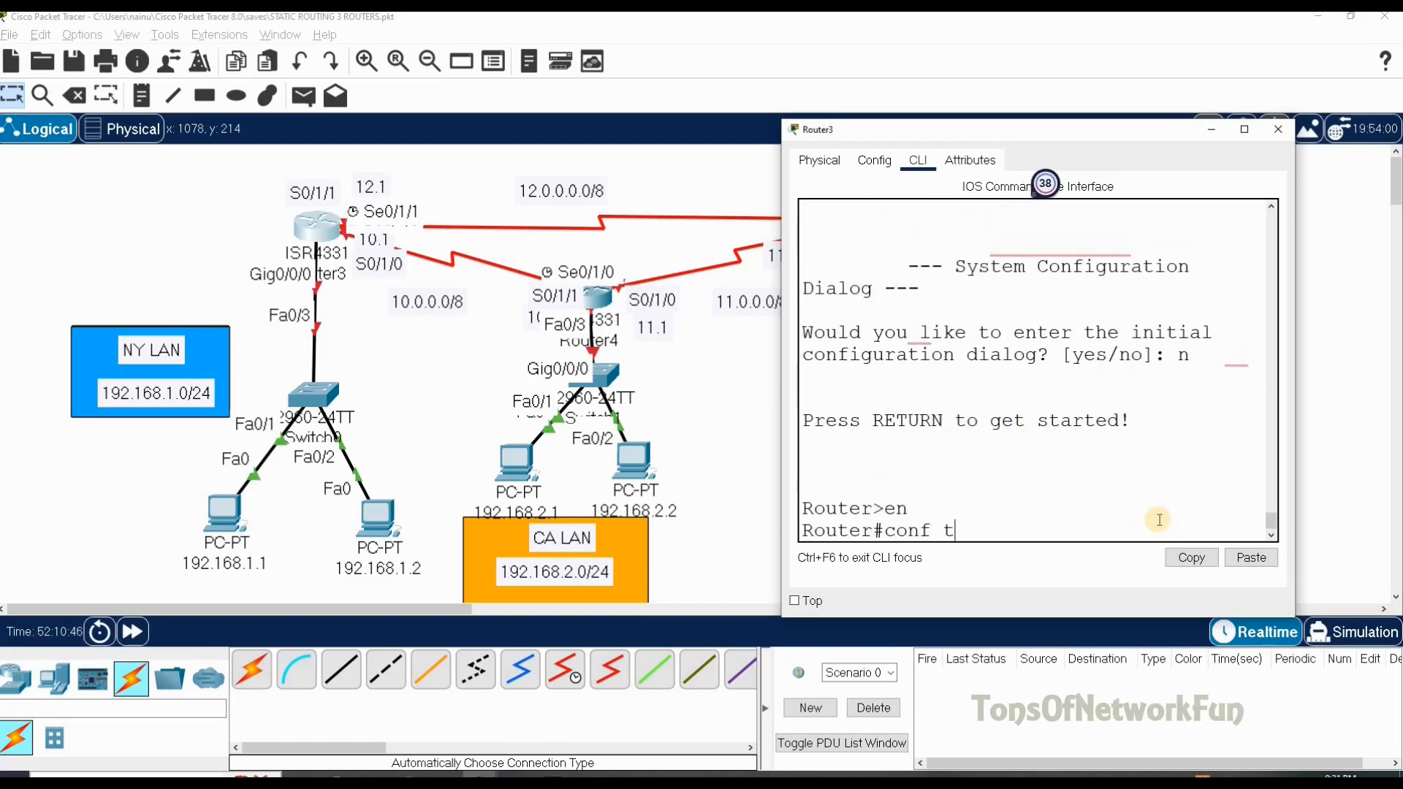
key(Return)
text(int g)
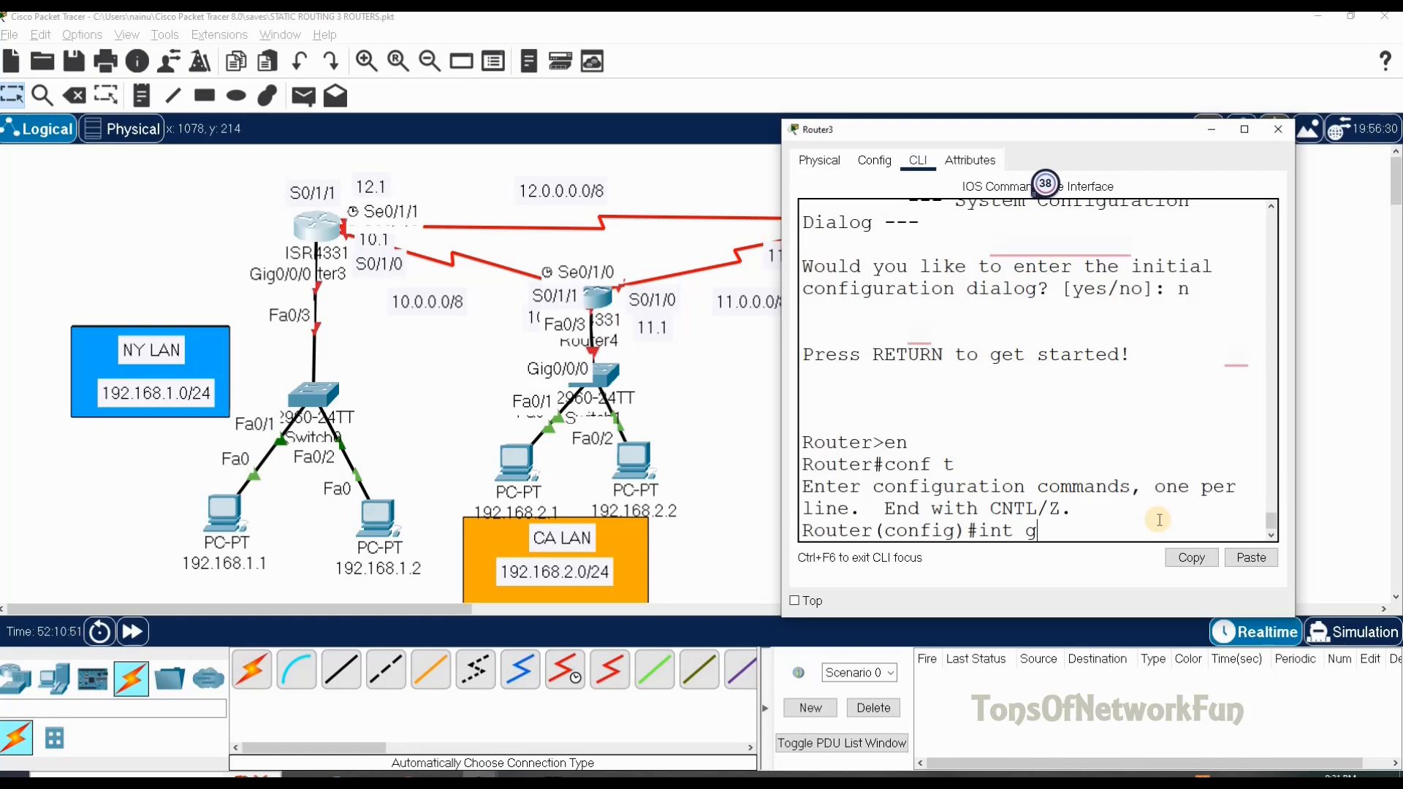
text(/0/0/0)
key(Return)
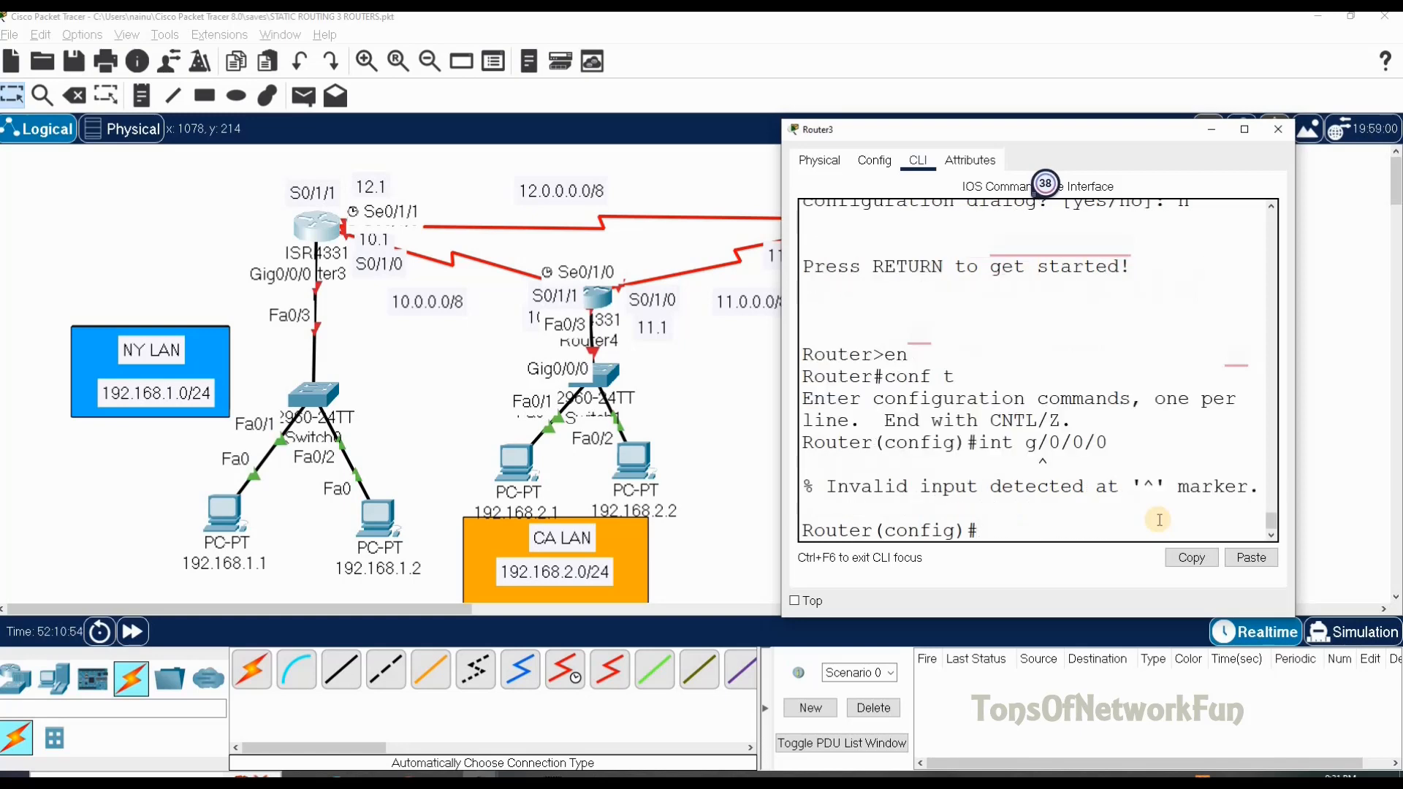
Configure Router3's g0/0/0 interface with IP address 192.168.1.100 and mask 255.255.255.0, and enable it.
text(int g0/0/0)
key(Return)
text(ip add 192)
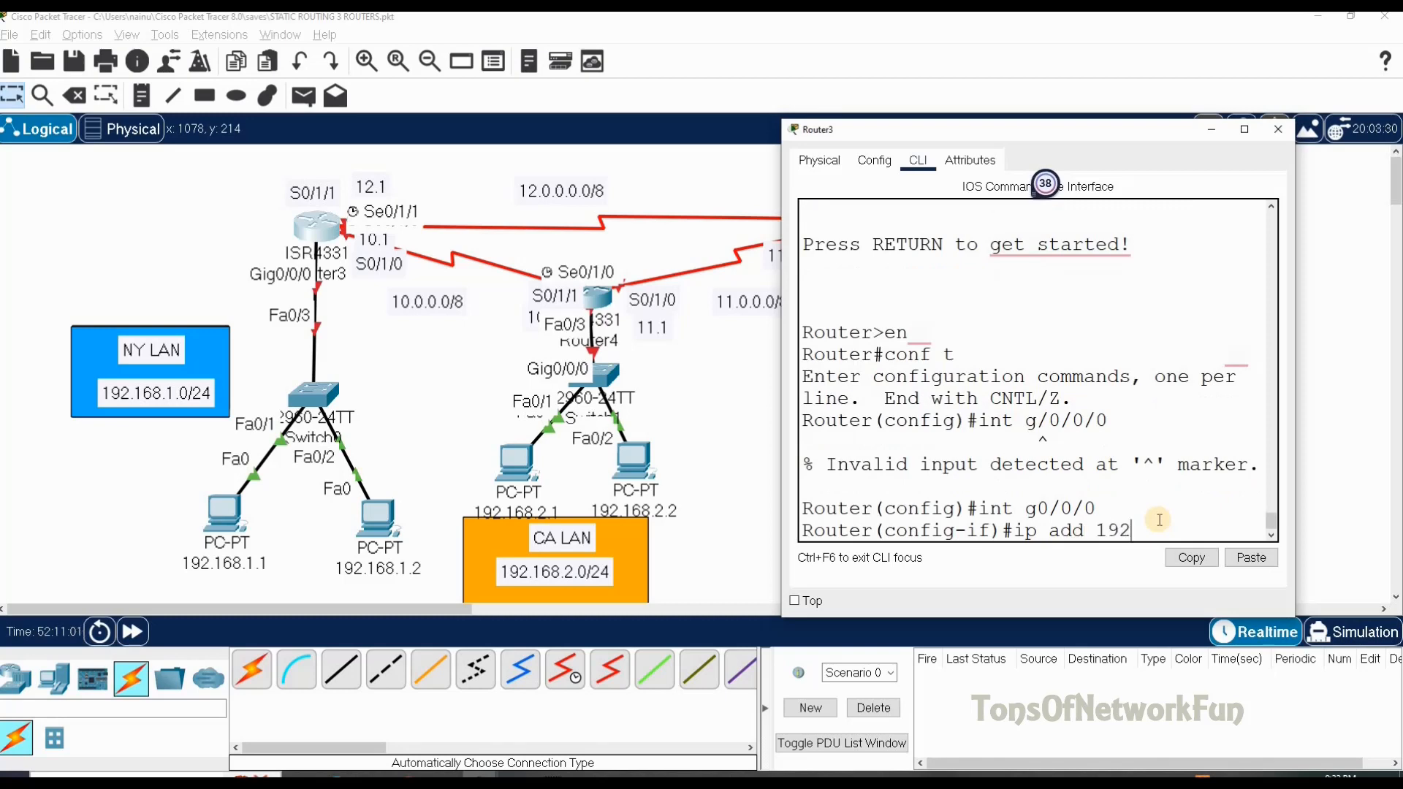
text(.168.1.100 255.255.255.0)
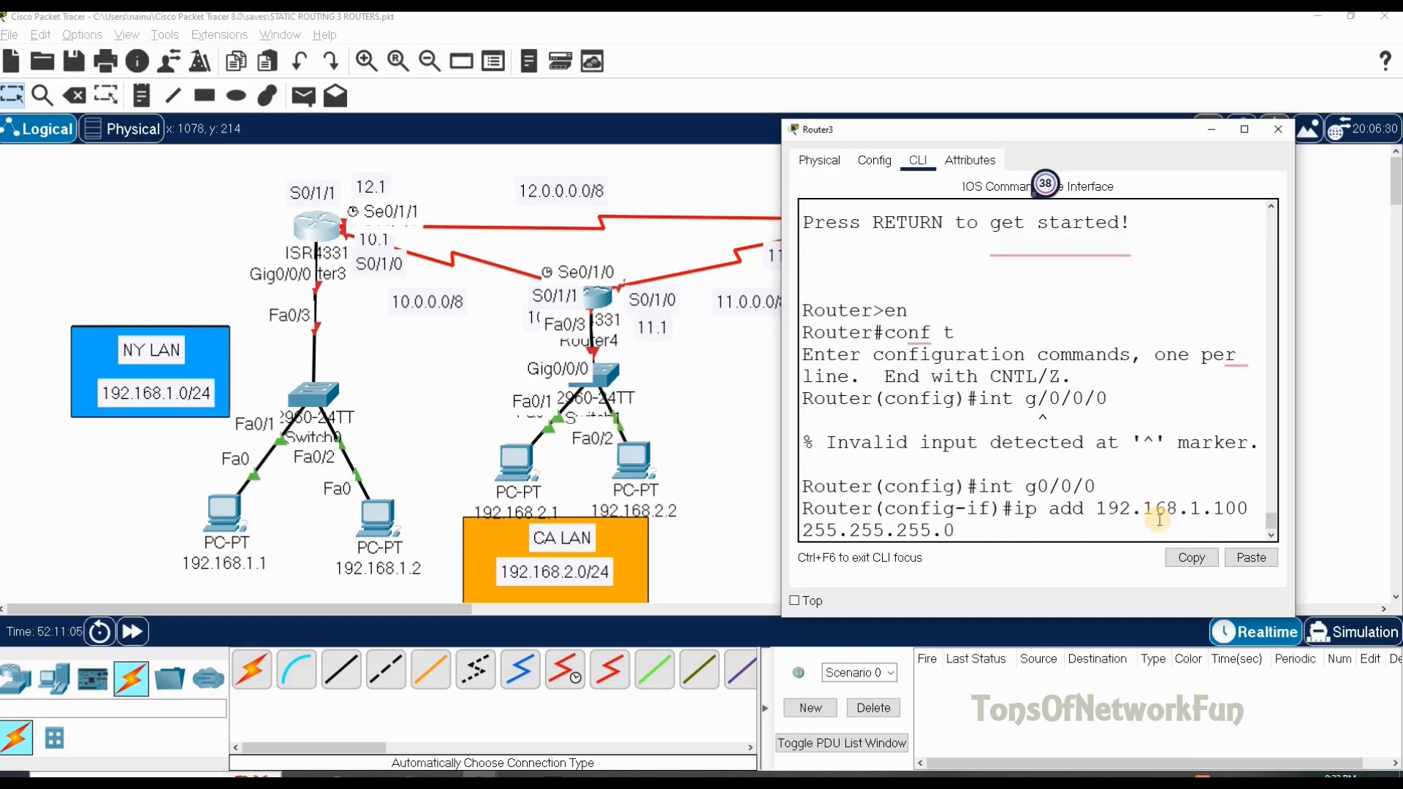
key(Return)
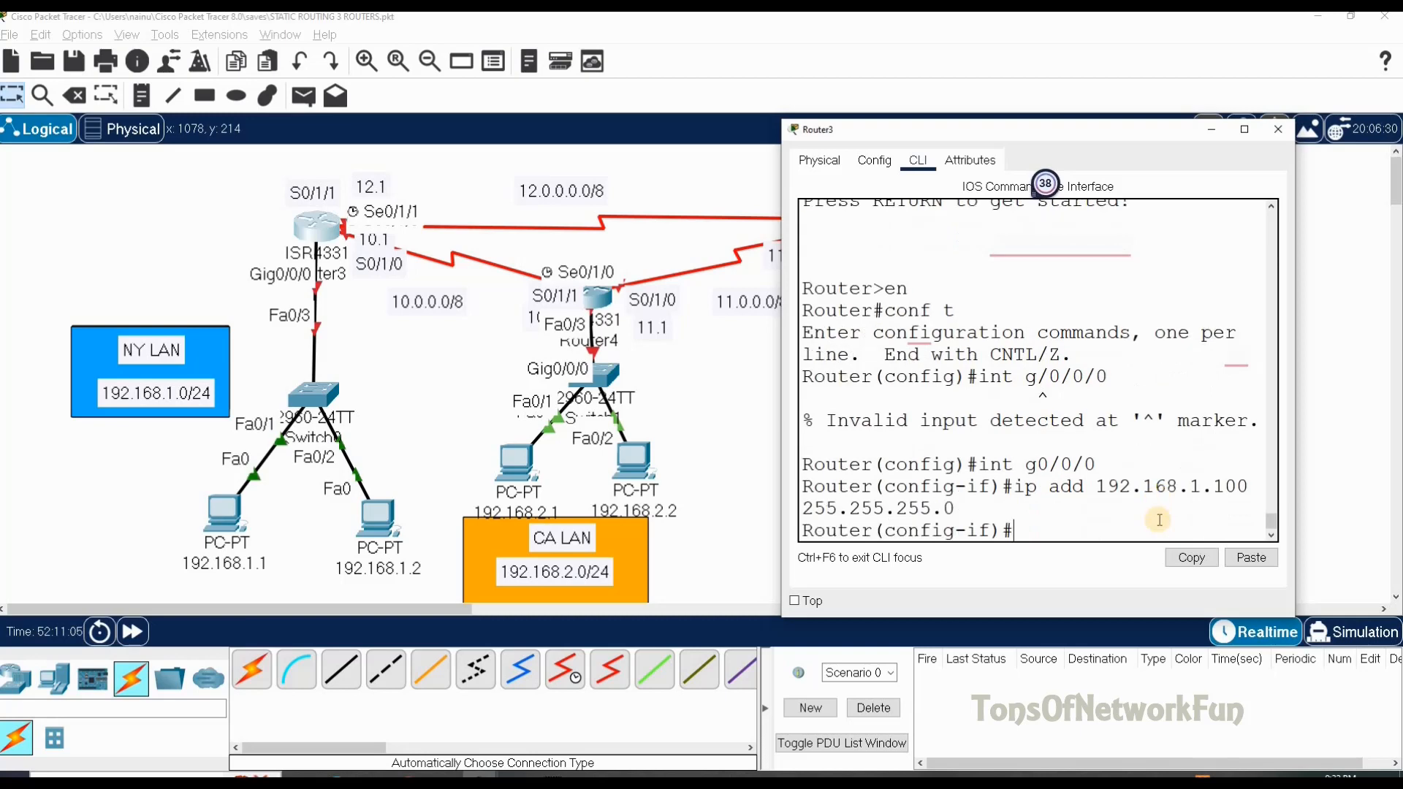
text(no sh)
key(Return)
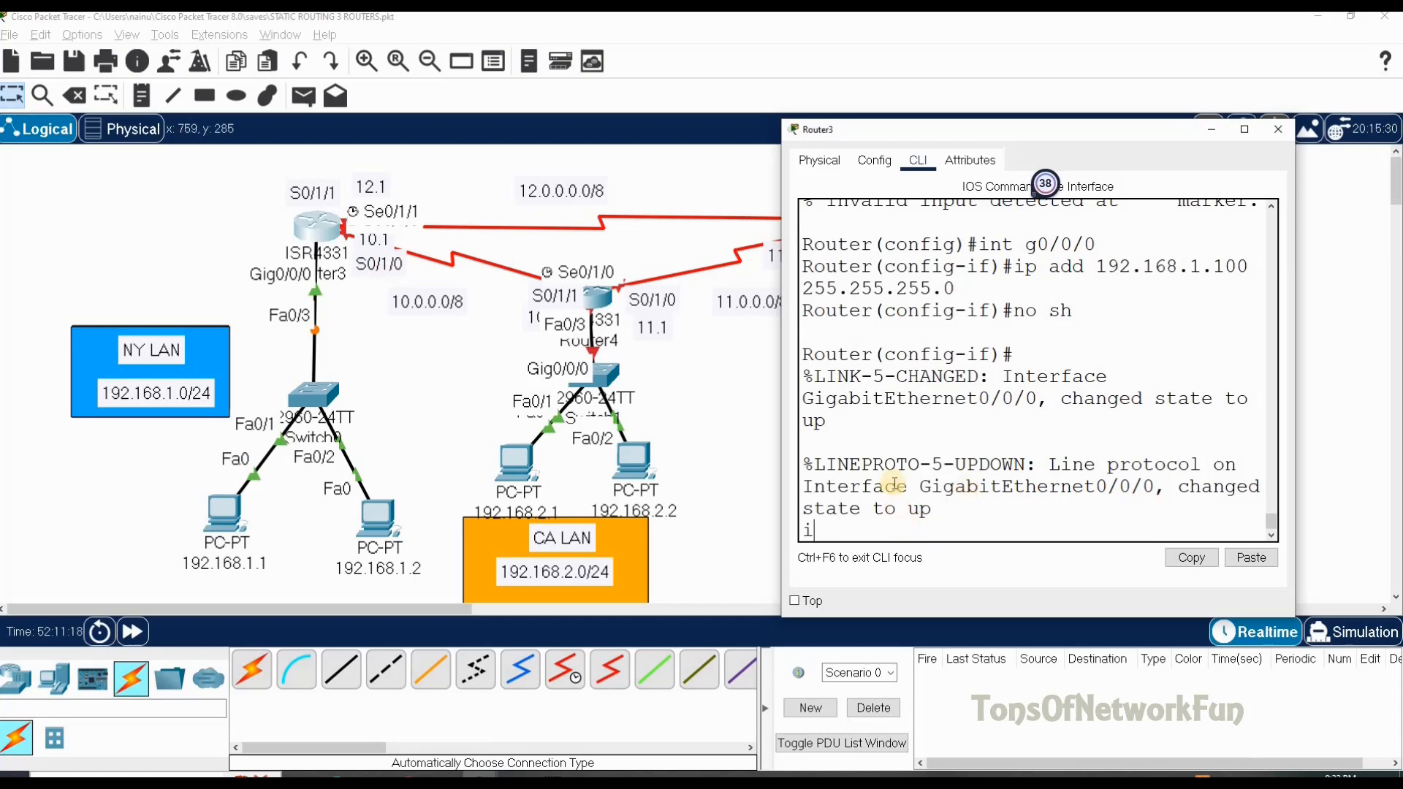
Enable Router3's s0/1/0 interface and assign it IP address 10.0.0.1 with mask 255.0.0.0.
text(/1/0)
key(Return)
text(no)
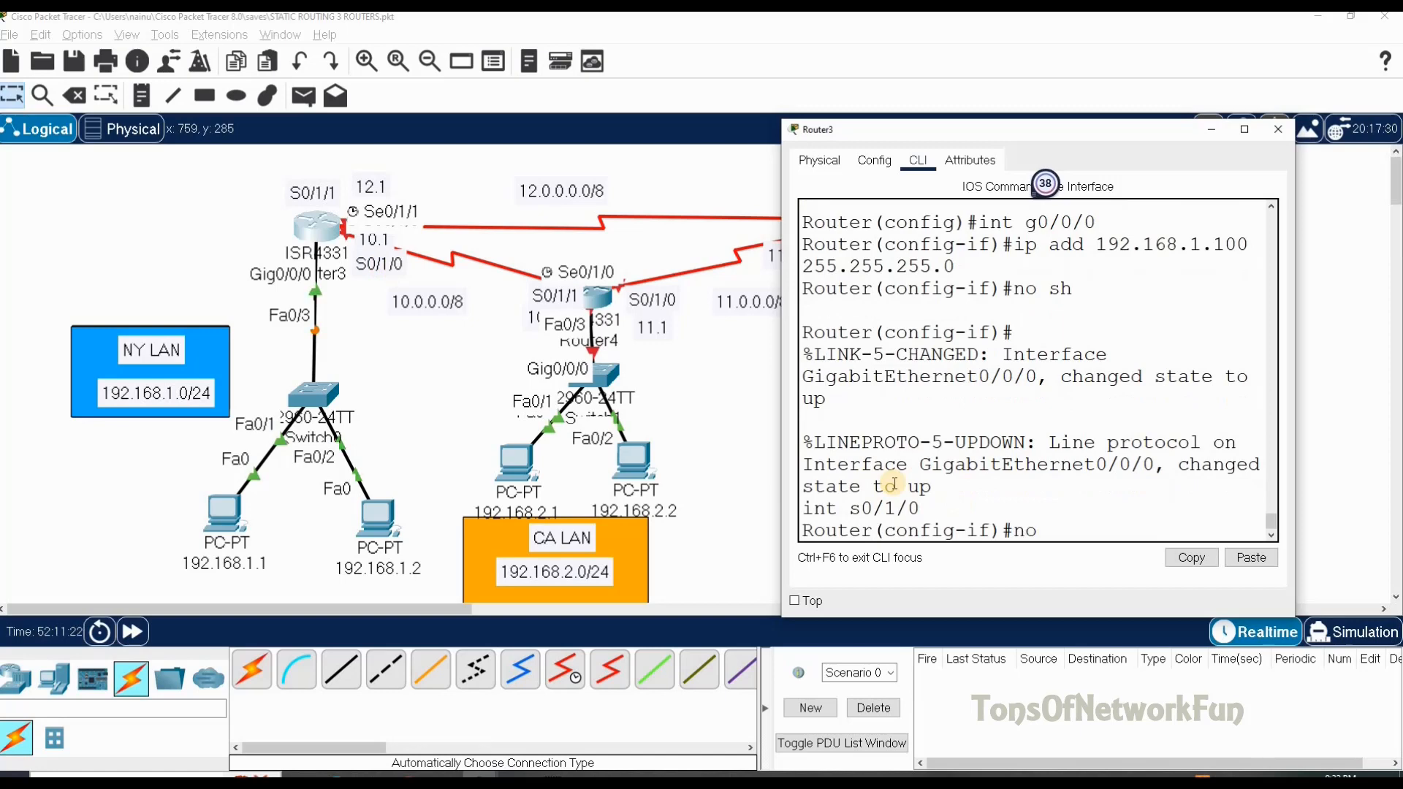
text( sh)
key(Return)
text(ip add )
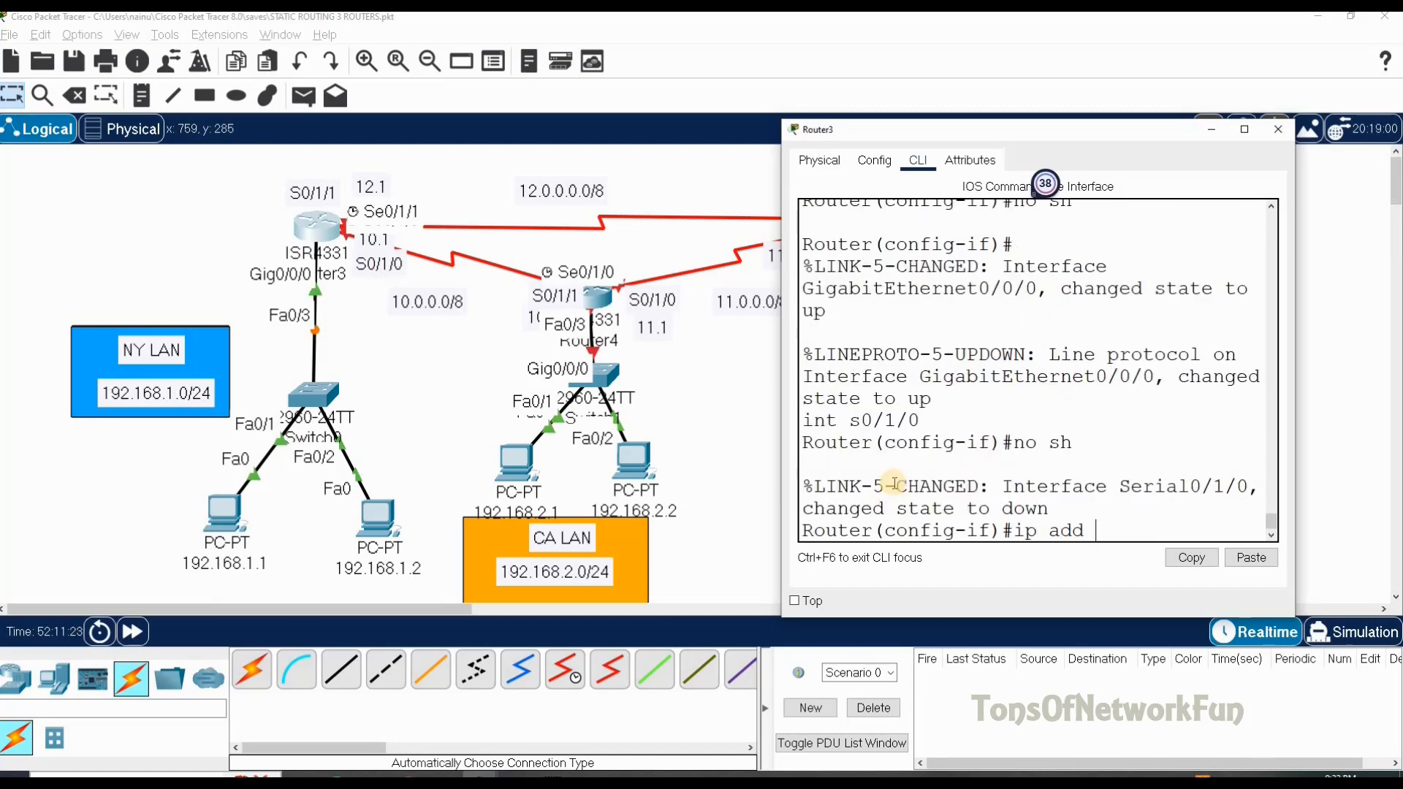
text(10.0.0.1 255.0.0.0)
key(Return)
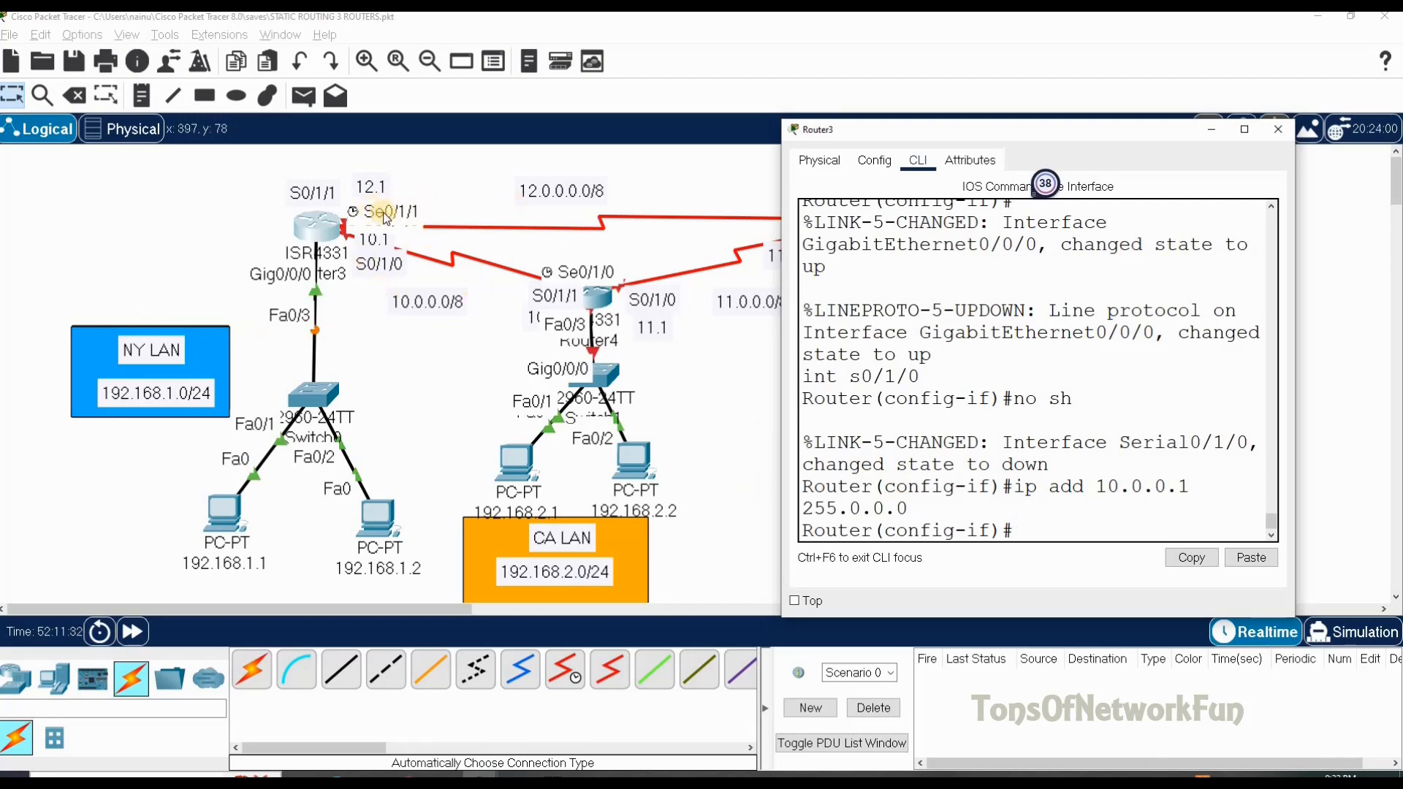
Enable Router3's s0/1/1 interface, assign it IP address 12.0.0.1 with mask 255.0.0.0, and close the router's window.
text(int)
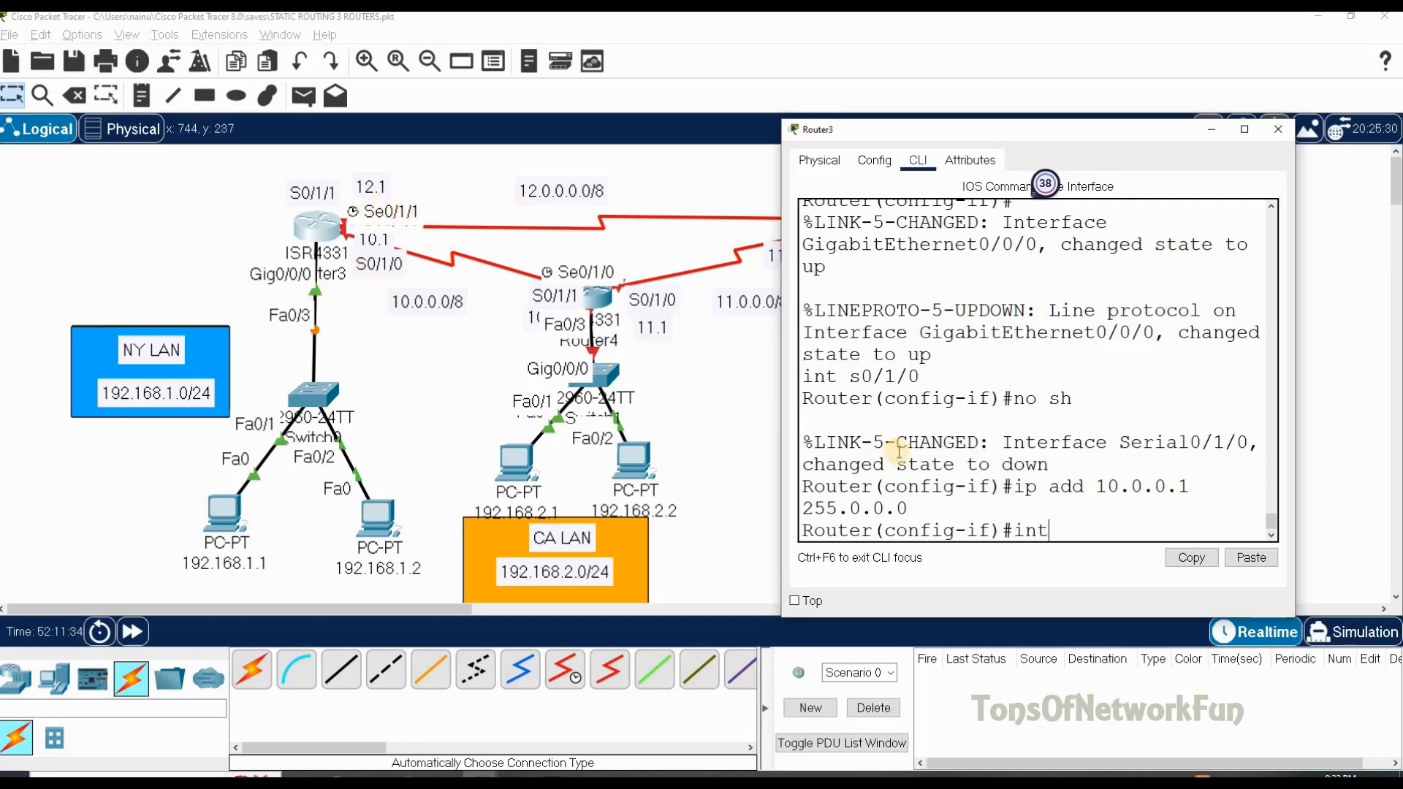
text( s0/1/1)
key(Return)
text(no sh)
key(Return)
text(ip add 12.0.0.)
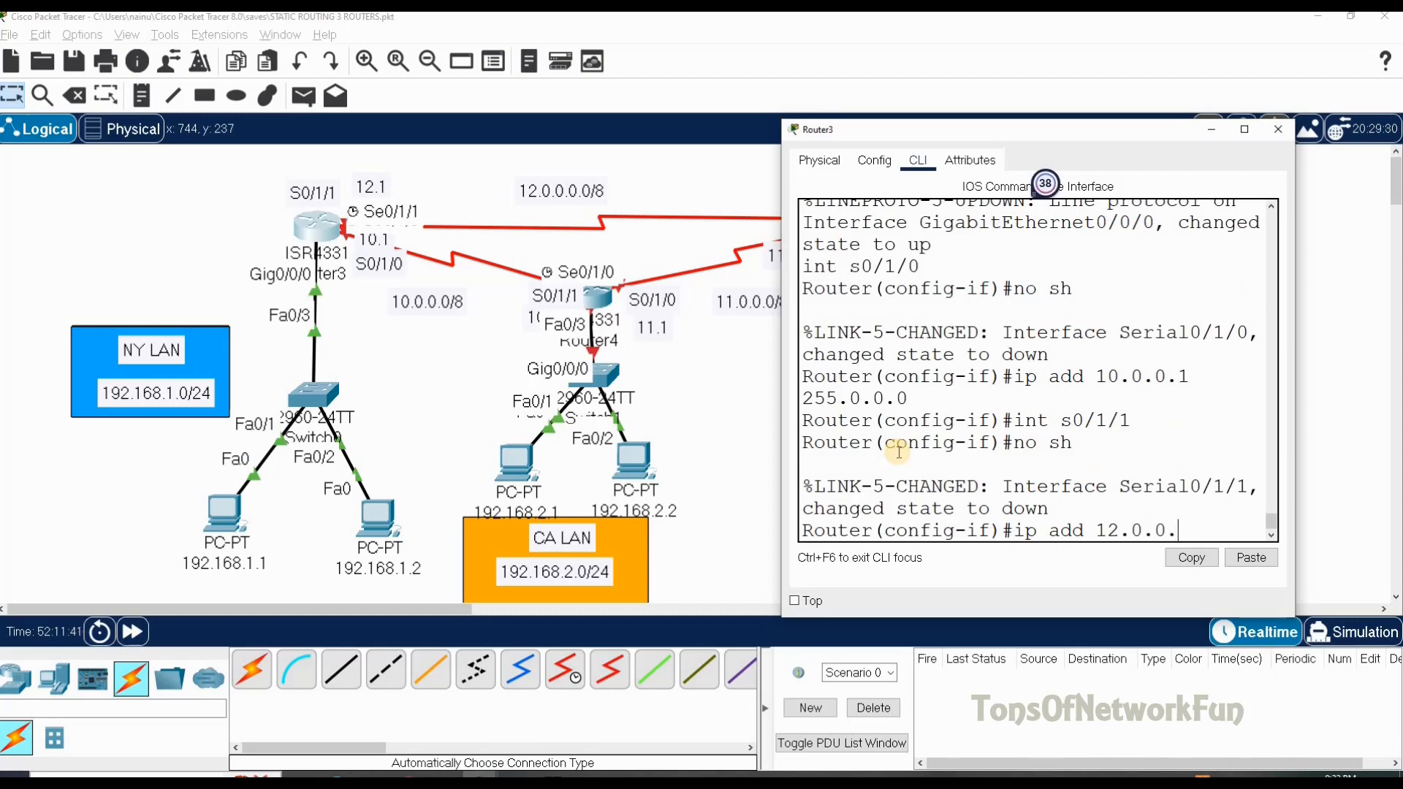
text(1 255.0.)
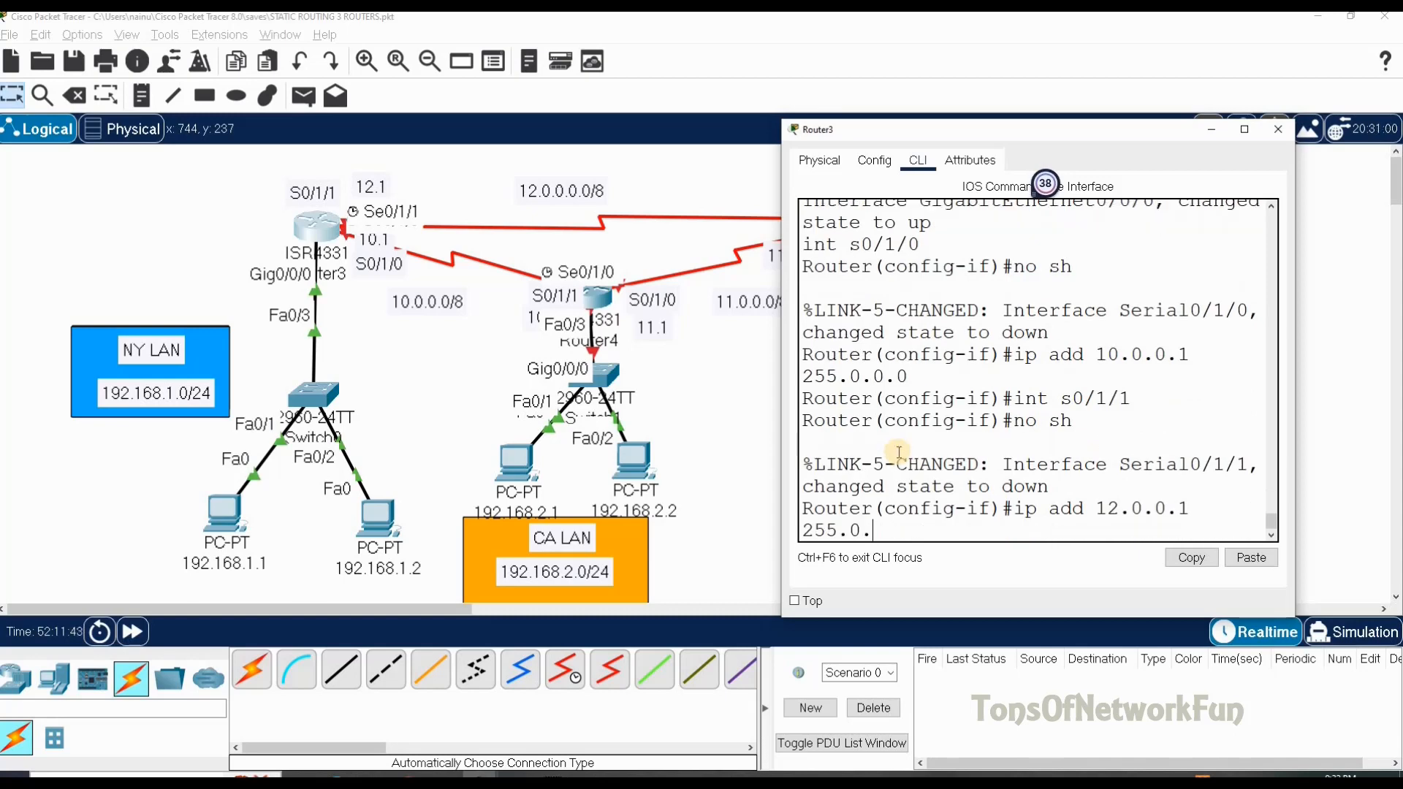
text(0.0)
key(Return)
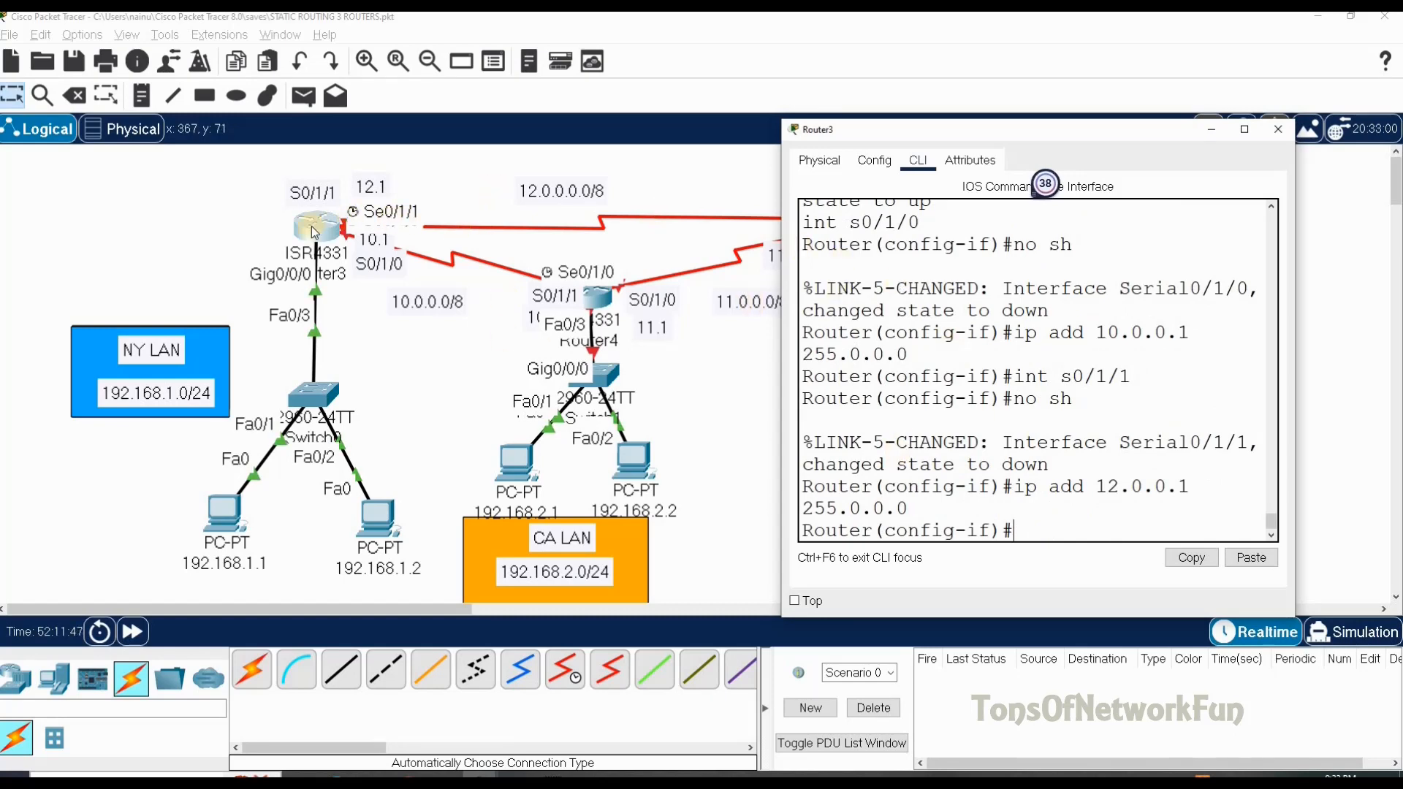
click(1278, 129)
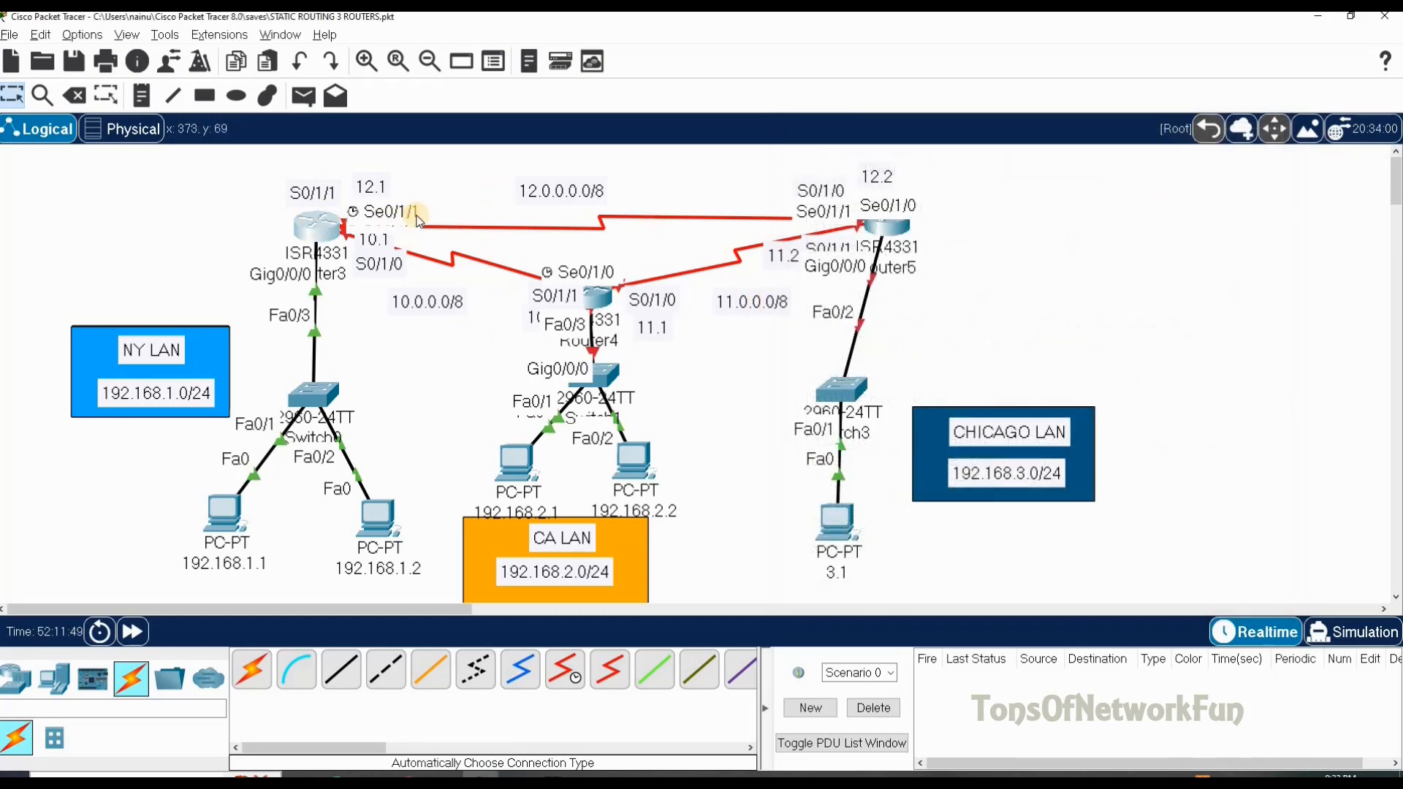
Open Router4's command-line interface beside the topology and decline its initial configuration dialog.
click(603, 305)
drag(667, 163, 995, 171)
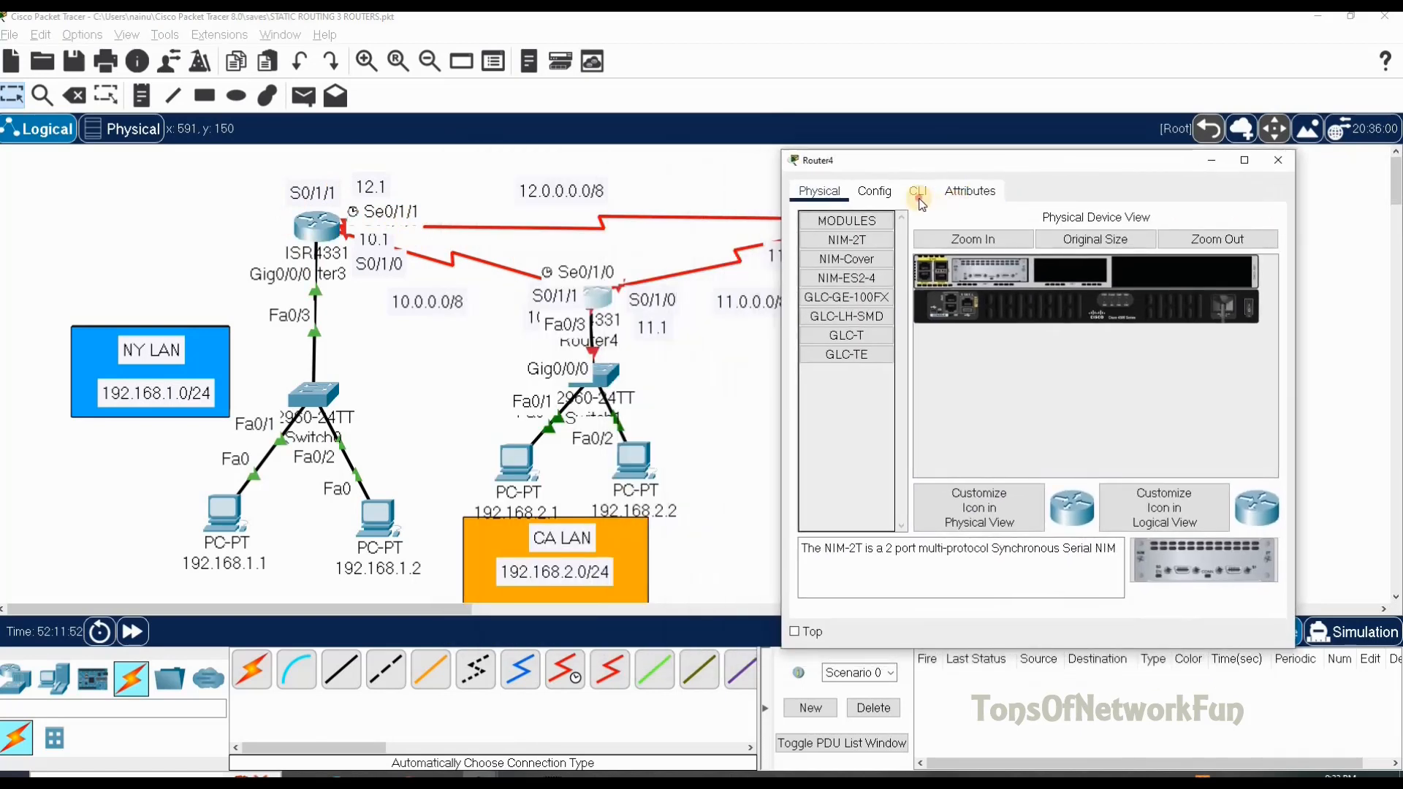
click(919, 193)
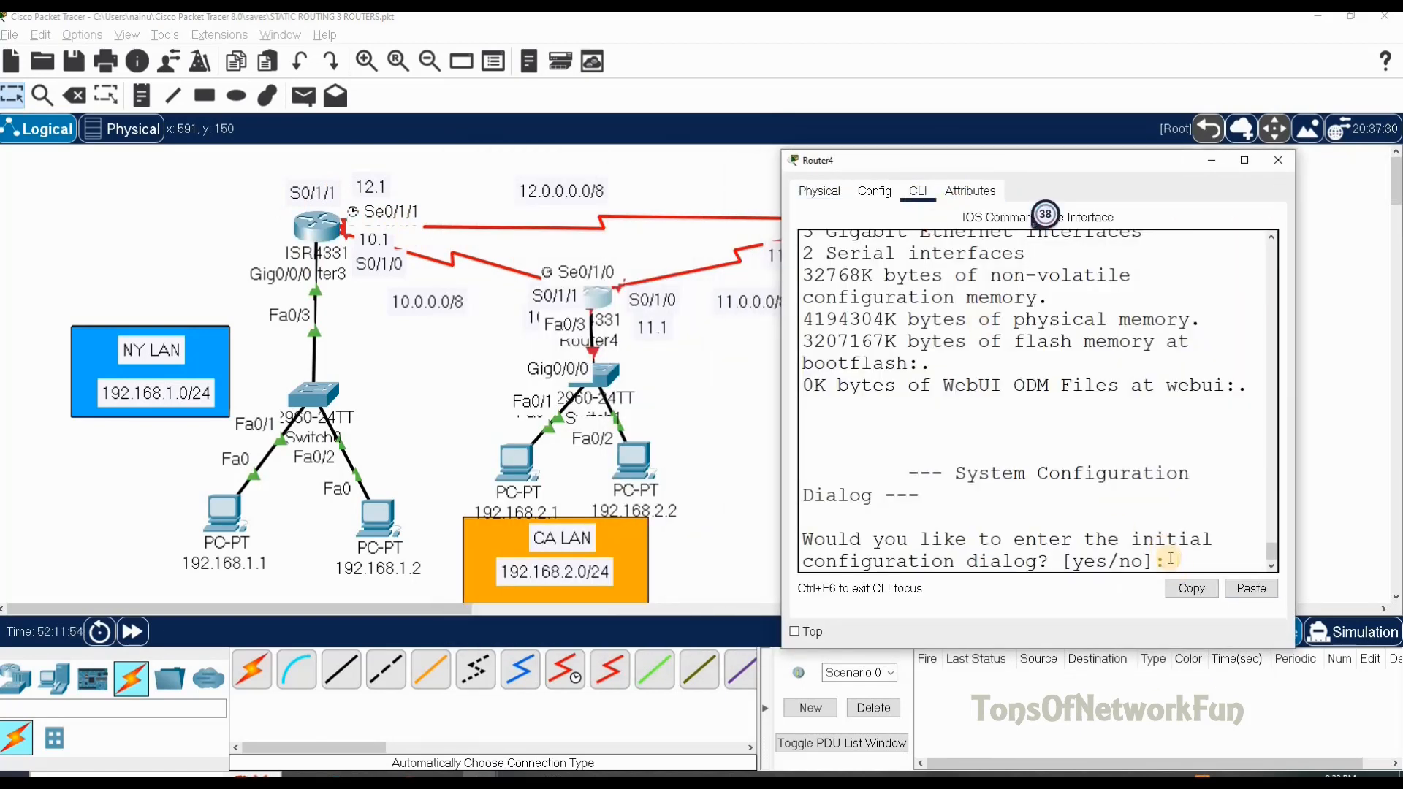
text(n)
key(Return)
key(Return)
text(e)
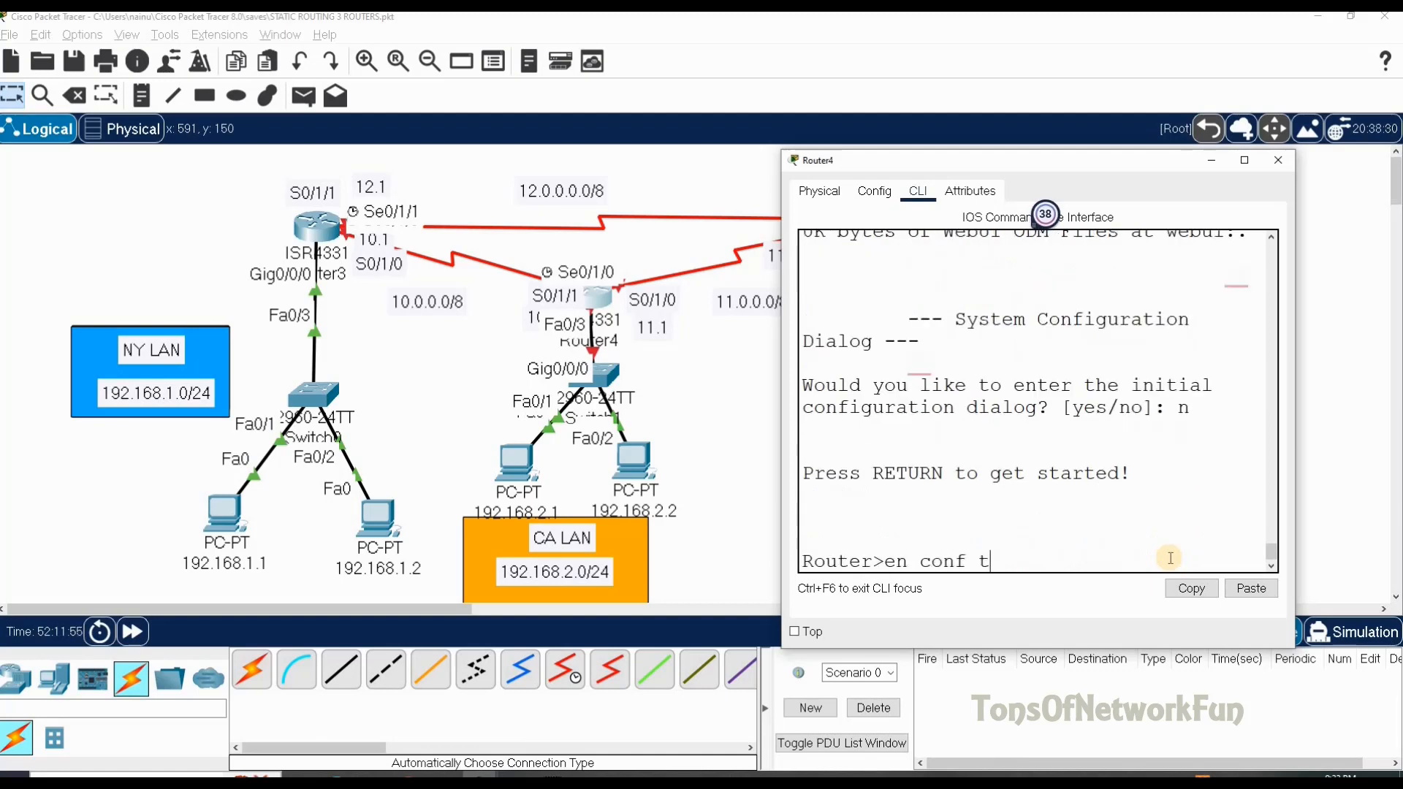
text(n conf t)
key(Return)
Enter privileged mode on Router4, followed by global configuration mode.
text(en)
key(Return)
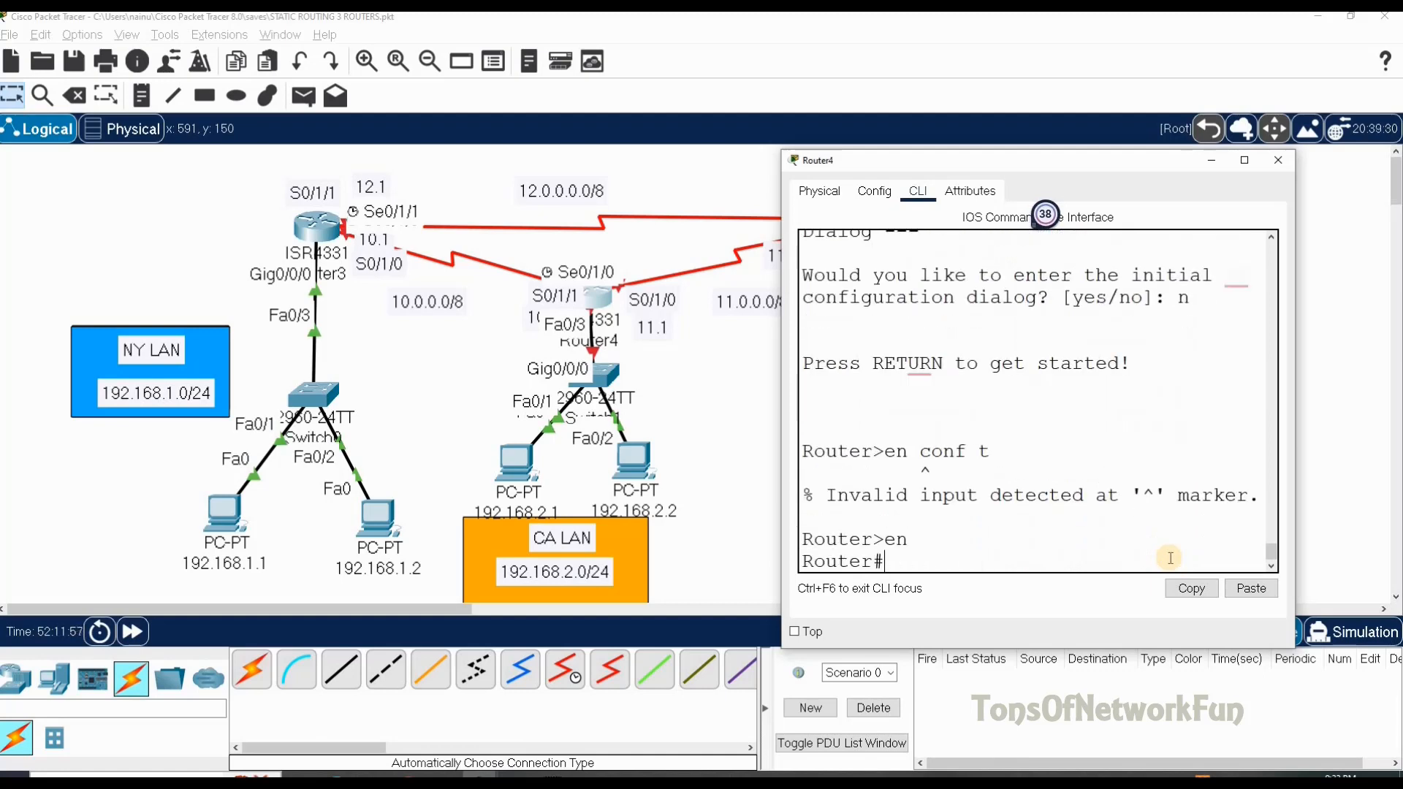
text(conf t)
key(Return)
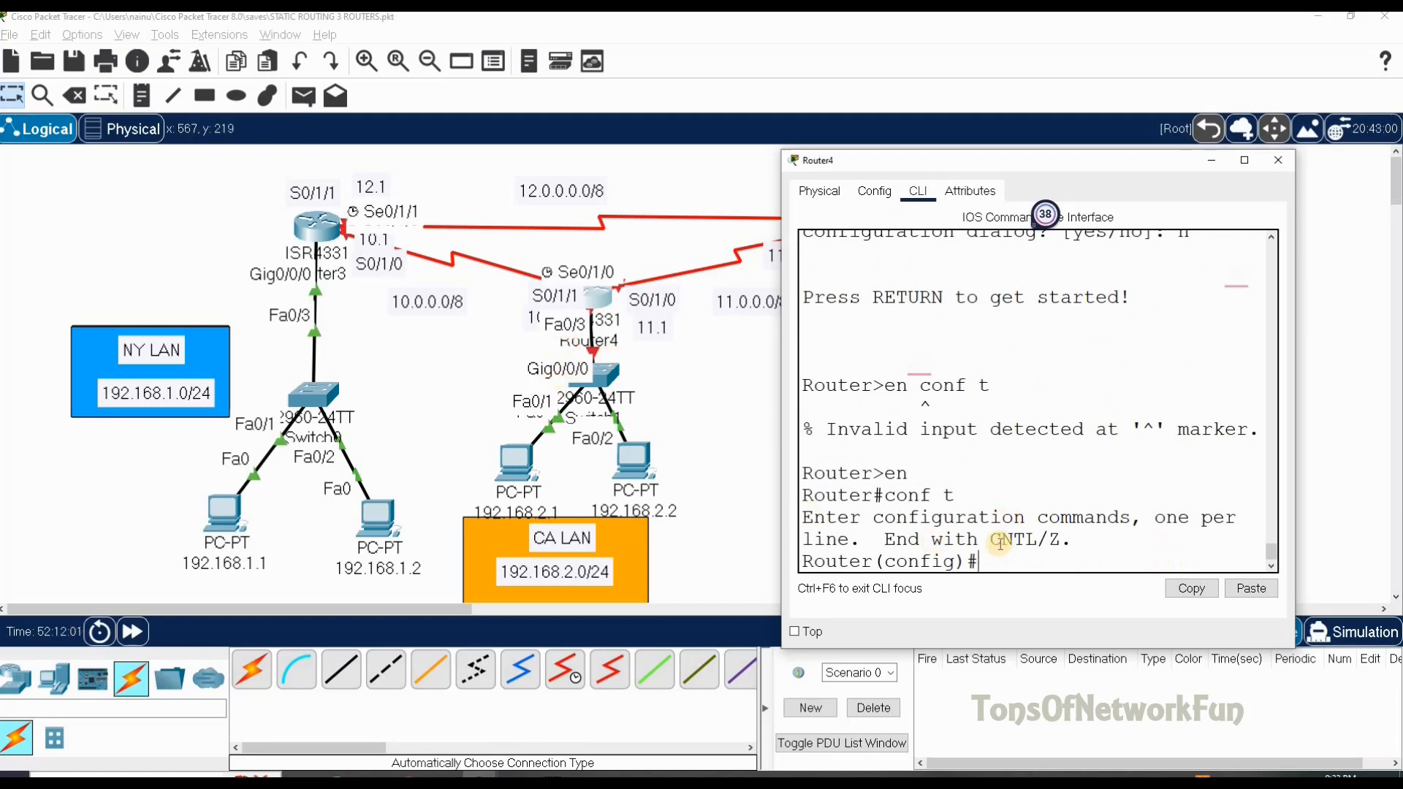
Enable Router4's g0/0/0 interface and assign it IP address 192.168.2.100 with mask 255.255.255.0.
text(int g0/0/0)
key(Return)
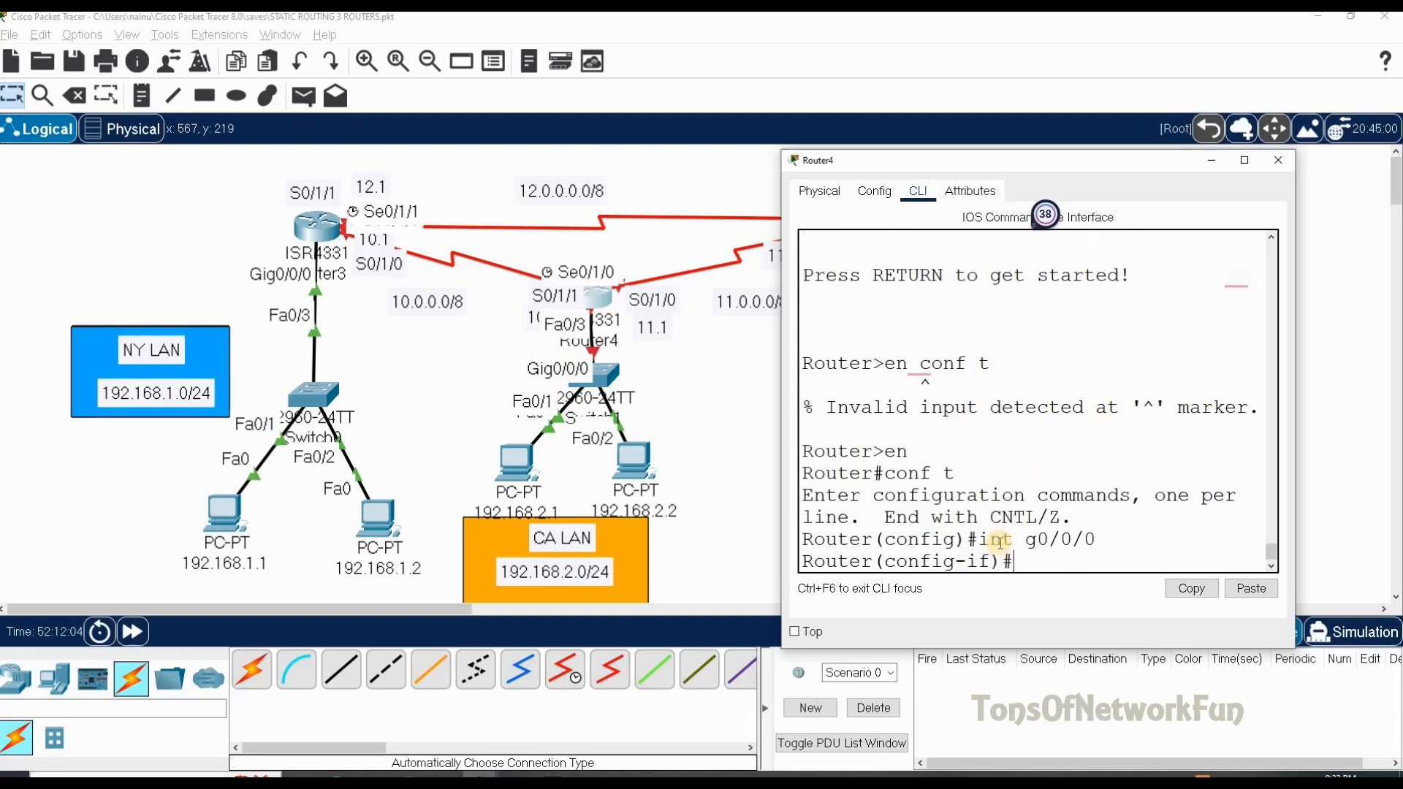
key(Return)
text(ip add 192.168)
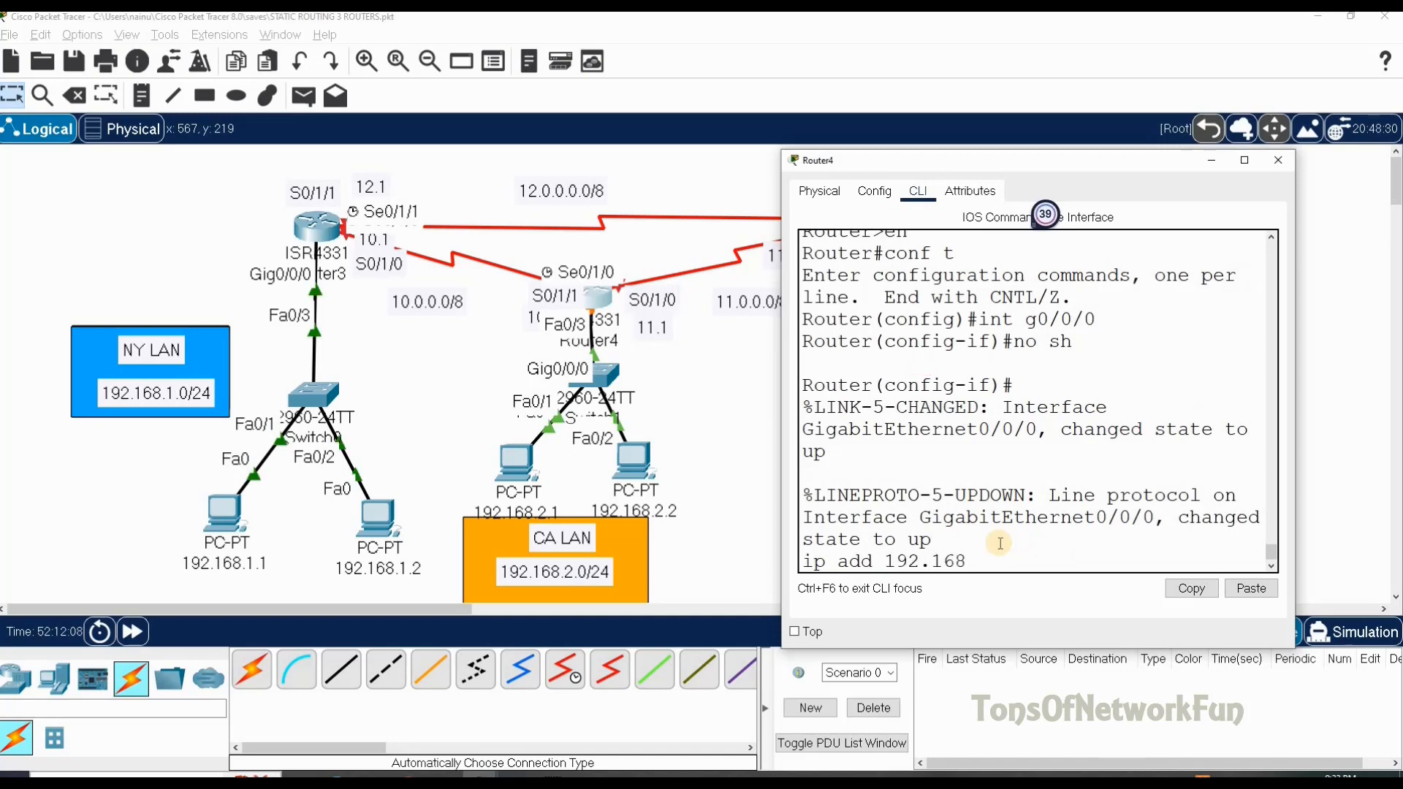
text(.2.100 255.255.255.0)
key(Return)
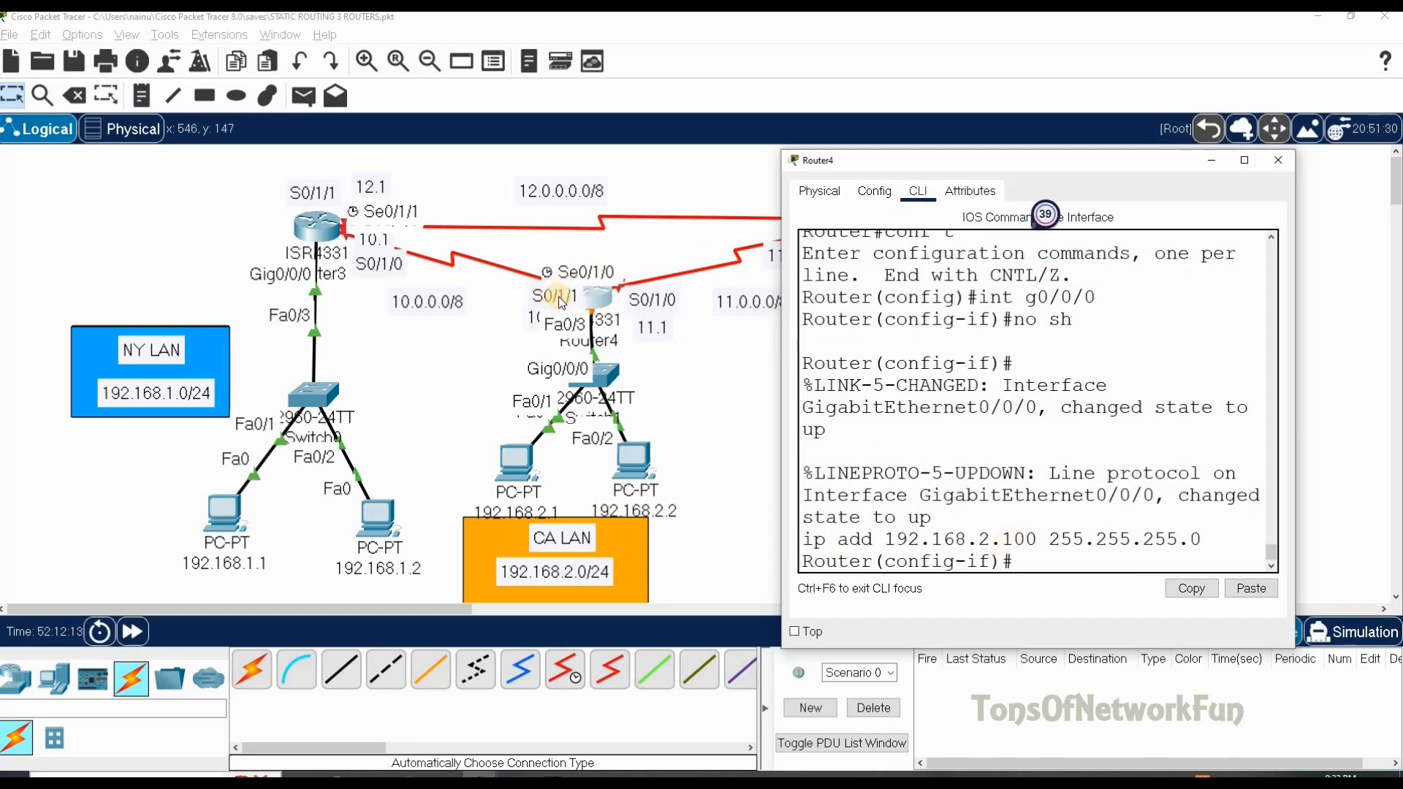
Enable Router4's s0/1/1 interface and assign it IP address 10.0.0.2 with mask 255.0.0.0.
text(int s0)
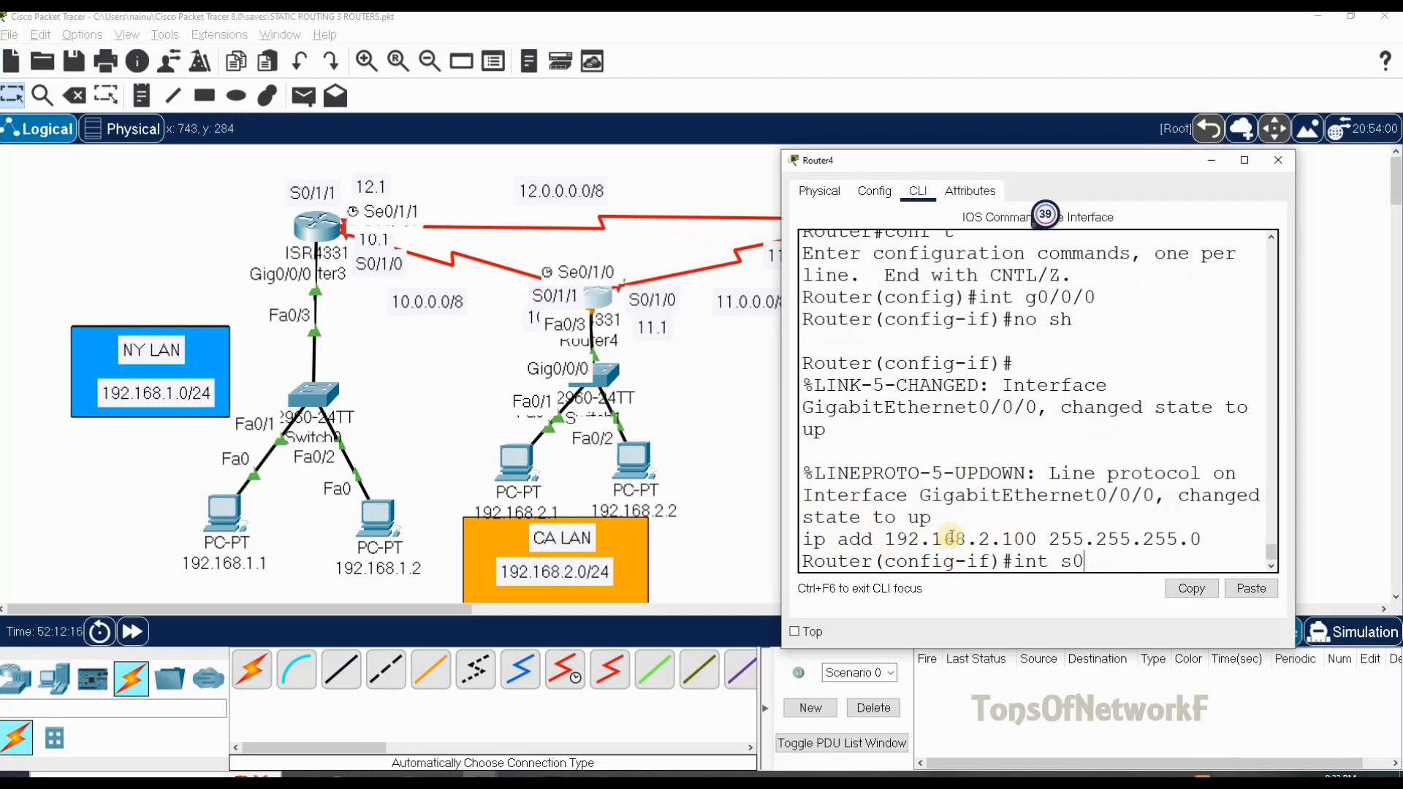
text(/1/1)
key(Return)
text(no)
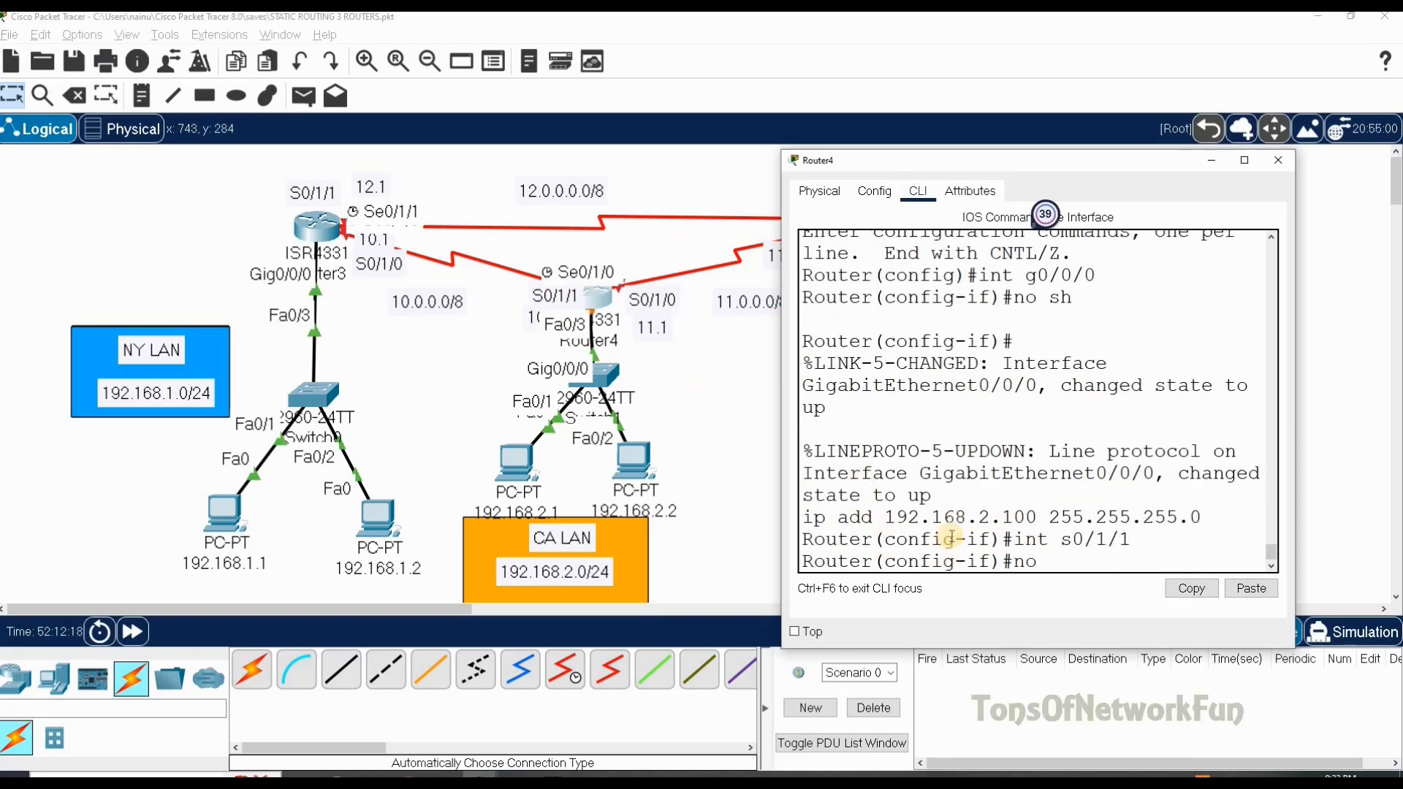
text( sh)
key(Return)
text(ip add)
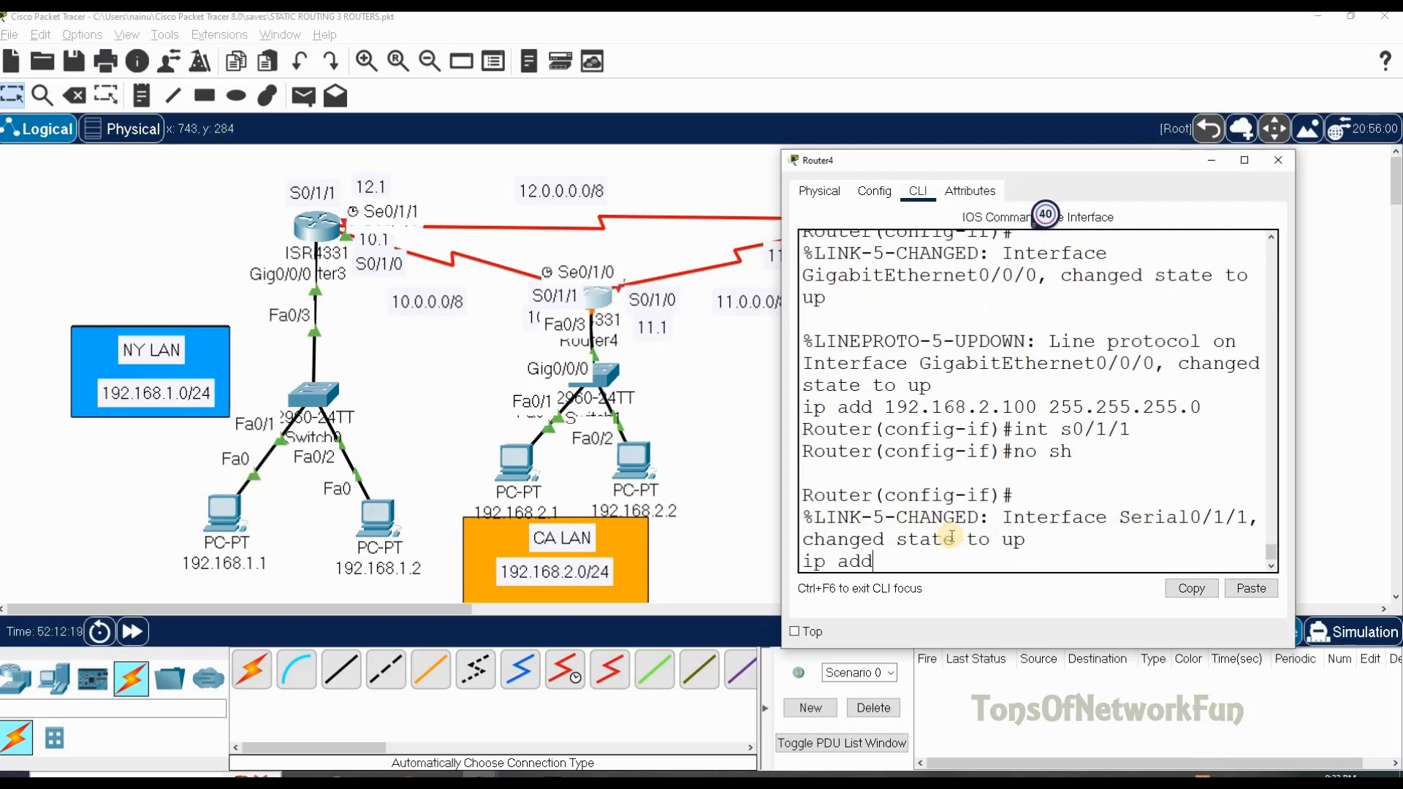
text( 10.0.0.2 255.0.0.0)
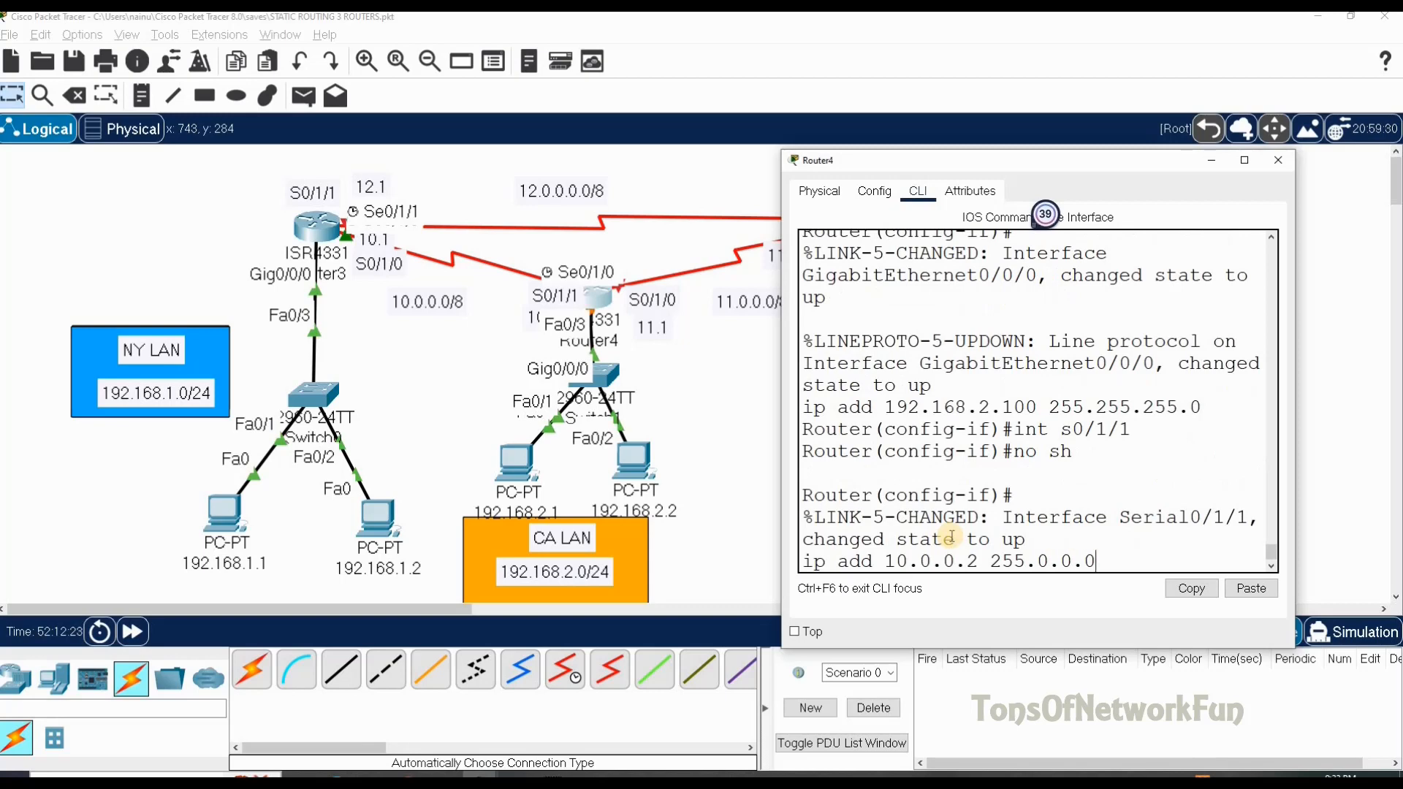
key(Return)
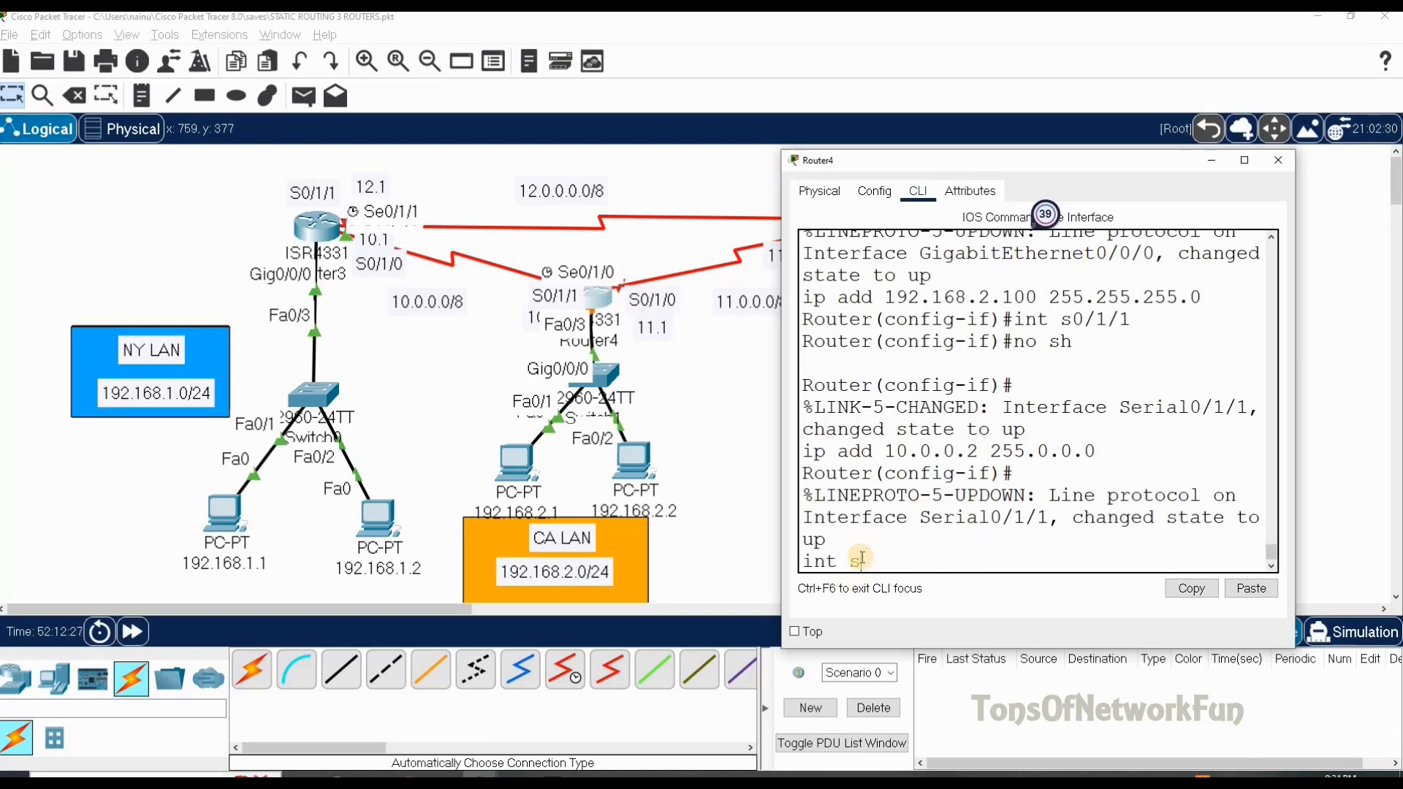
Enable Router4's s0/1/0 interface, assign it IP address 11.0.0.1 with mask 255.0.0.0, and close the router's window.
text(int s0/1/0)
key(Return)
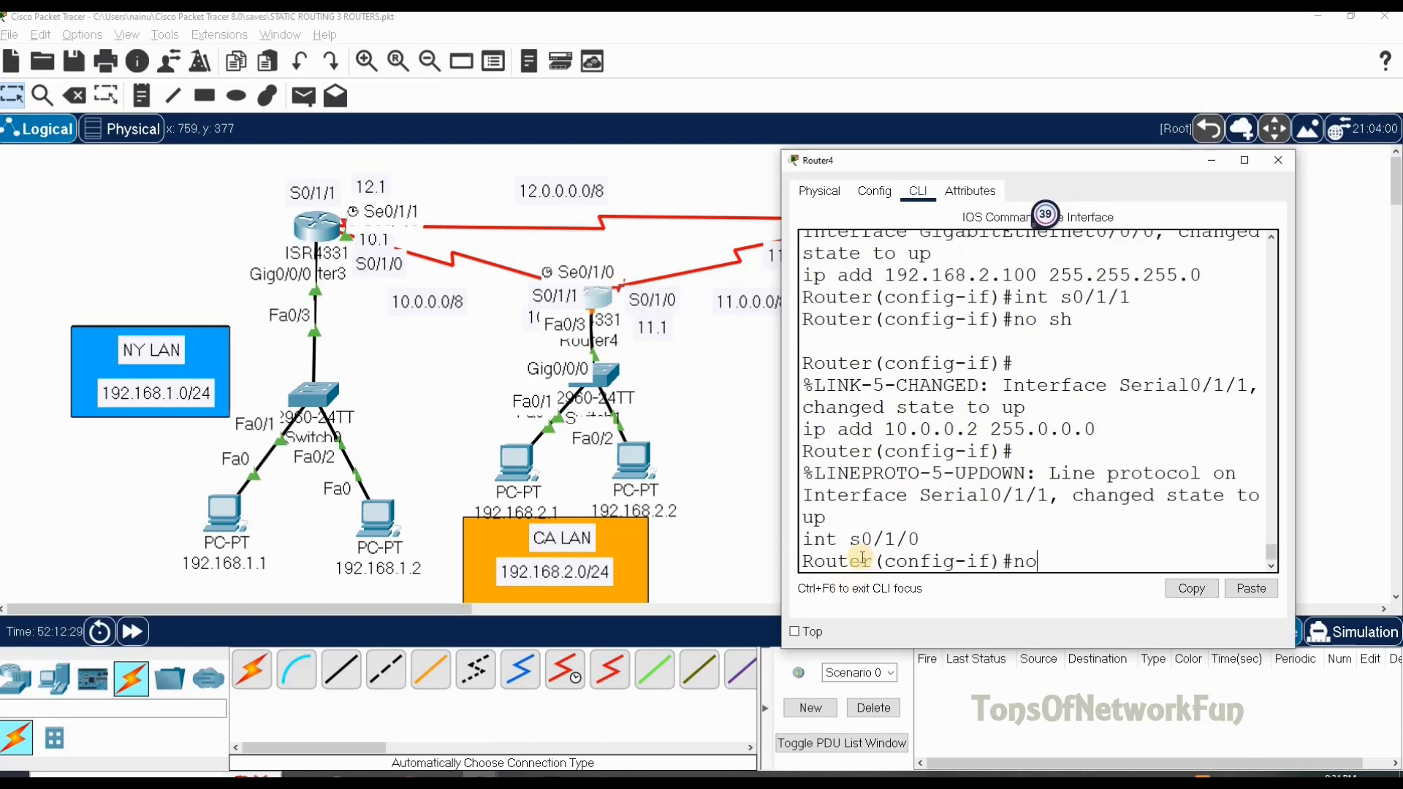
key(Return)
text(ip add 11.0.0.1 255.0.0.0)
key(Return)
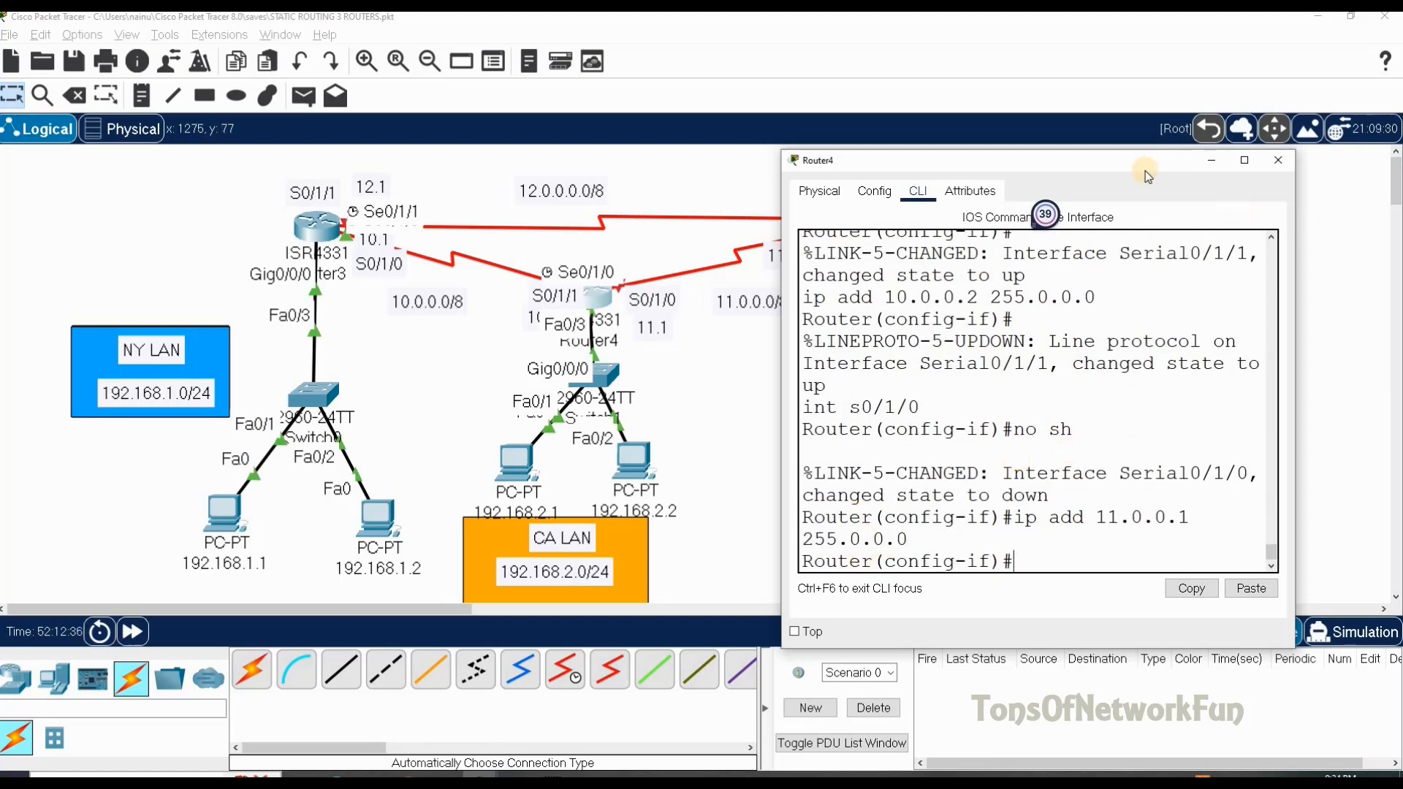
drag(1143, 167, 1109, 198)
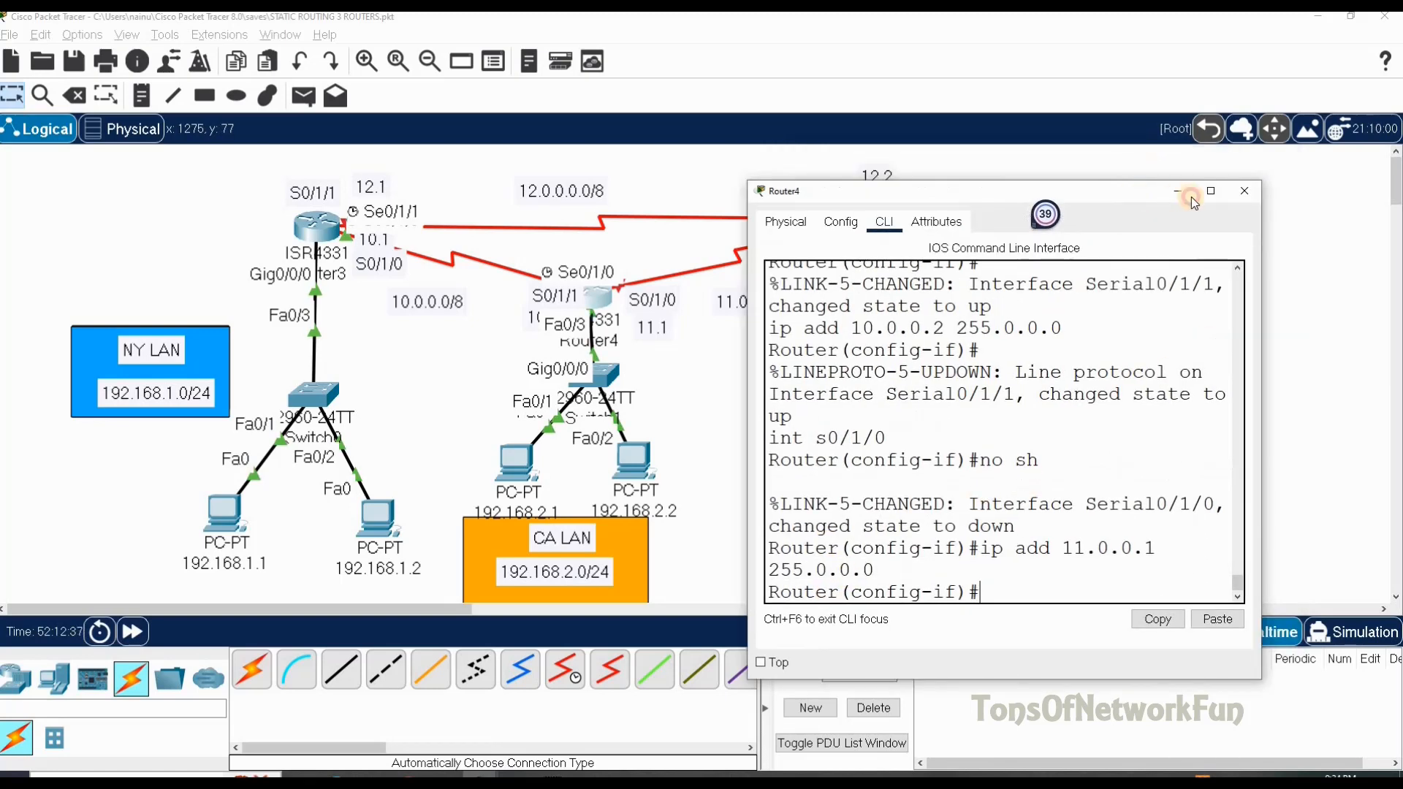
click(1244, 190)
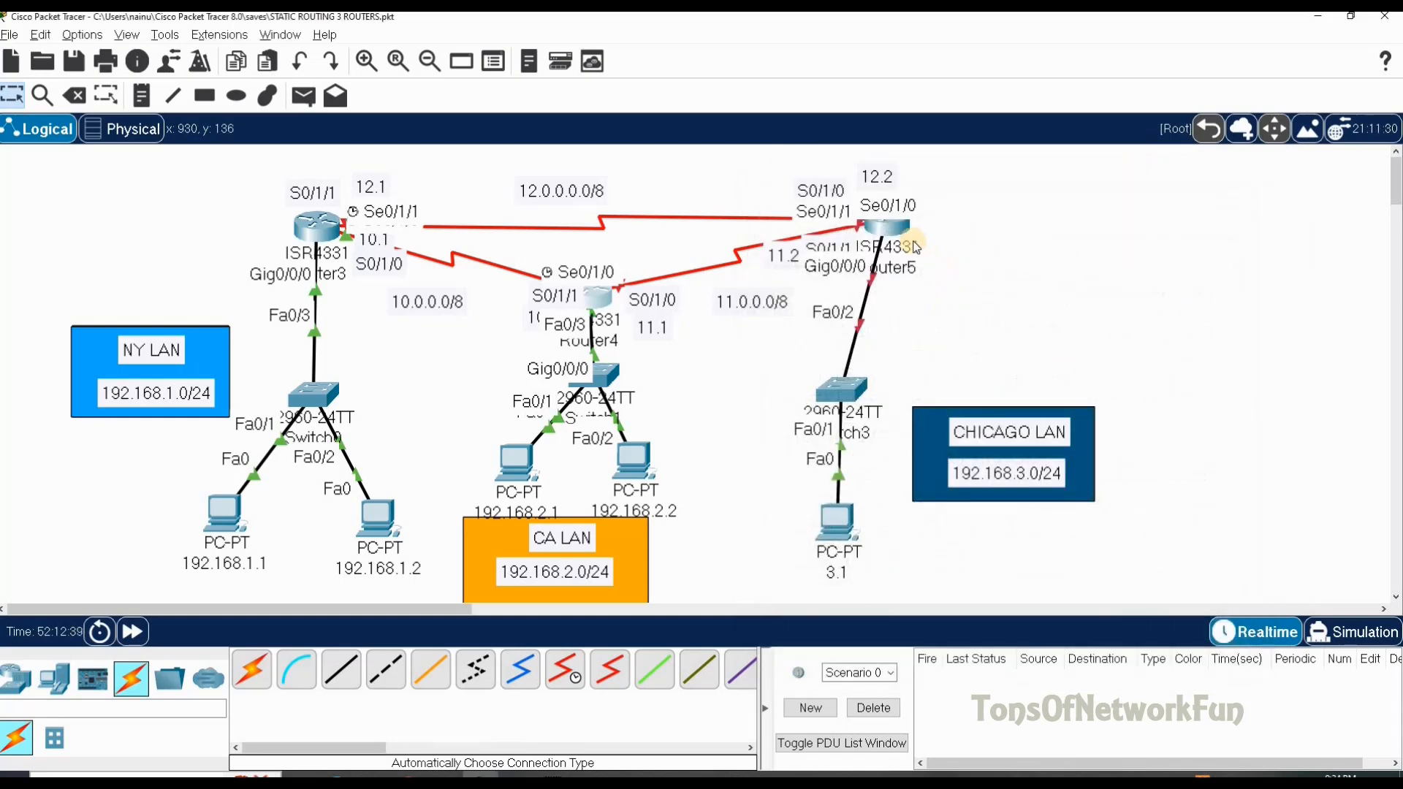
Switch on Router5's power in its physical device view and close the router's window.
click(901, 238)
drag(777, 163, 1262, 149)
click(1058, 172)
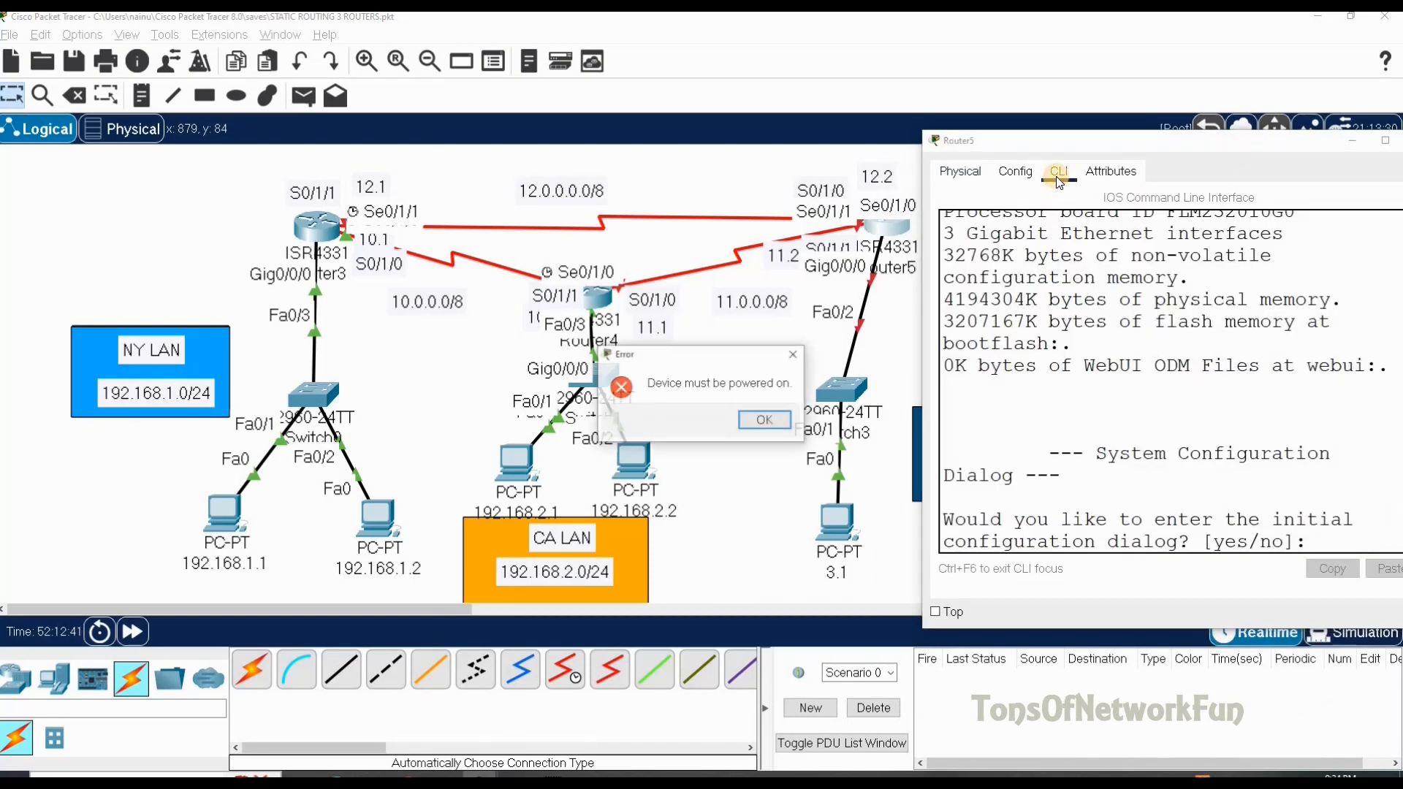
click(765, 421)
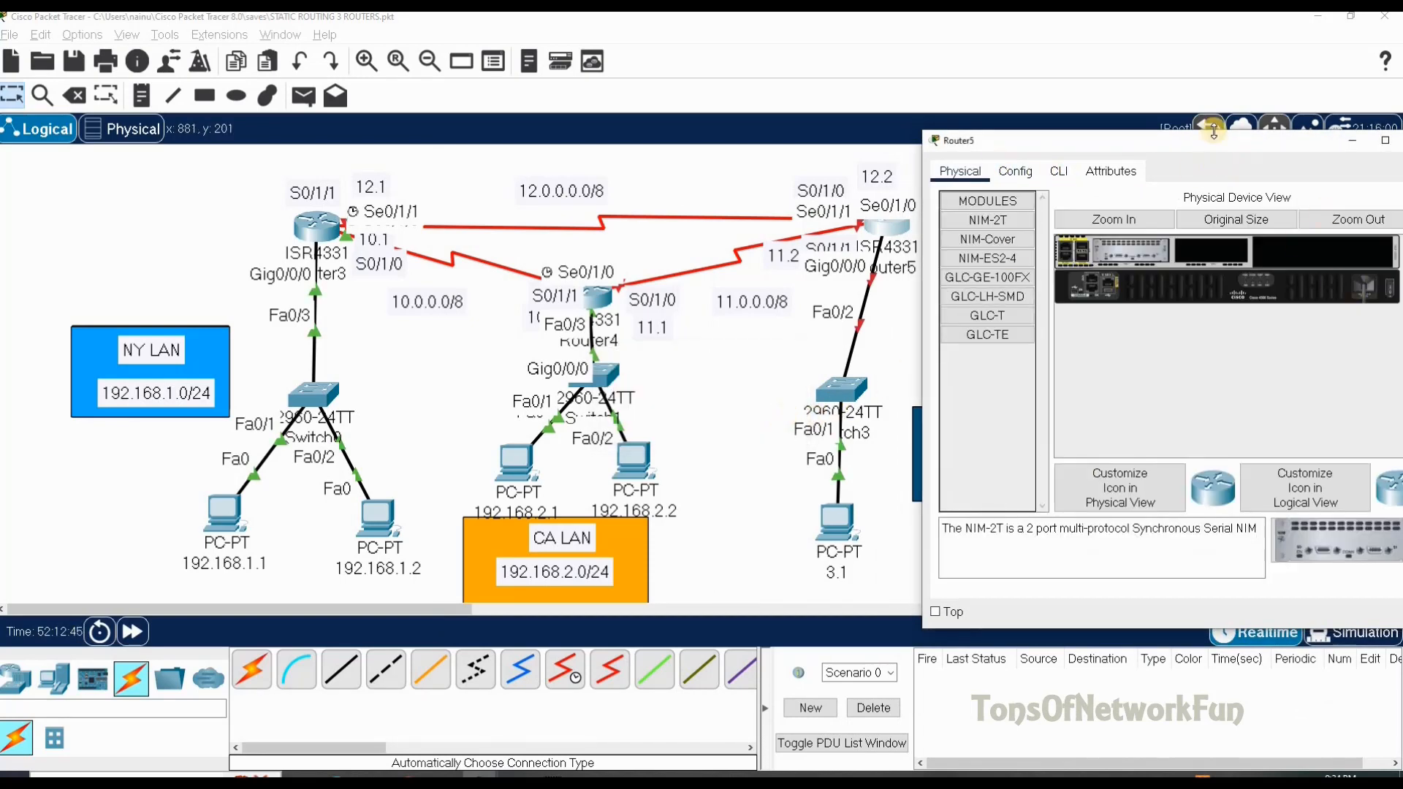
drag(1213, 139, 1063, 131)
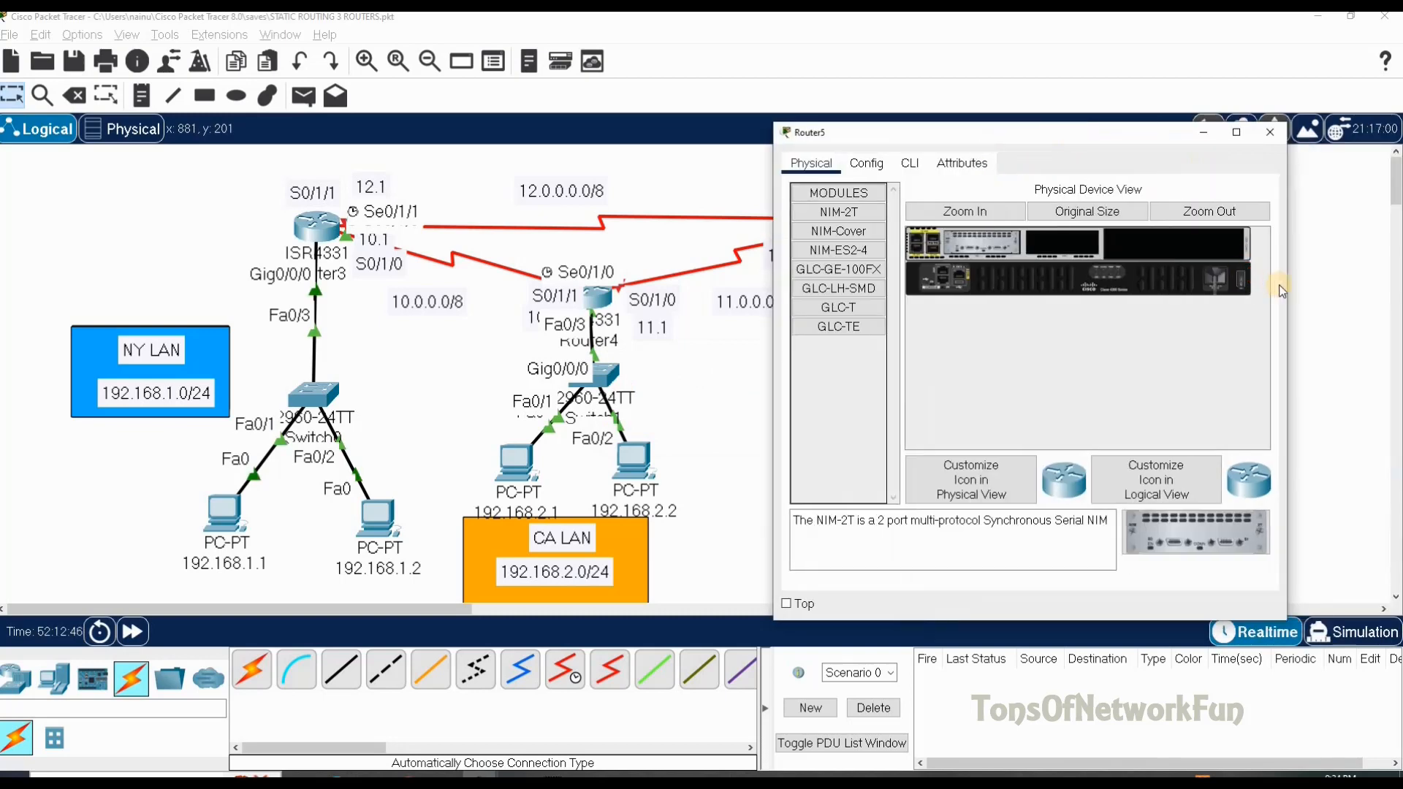
click(1270, 132)
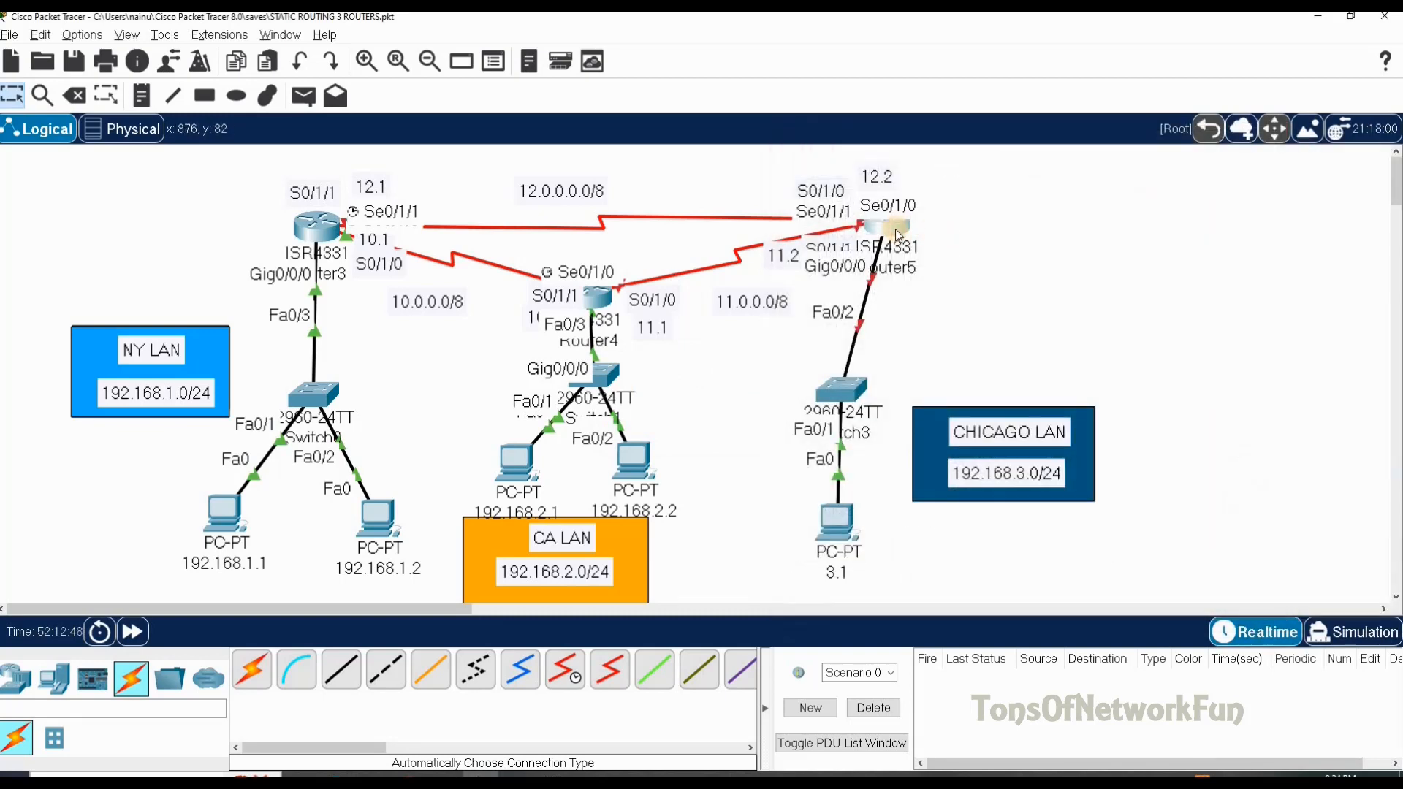
Open Router5's command-line interface clear of the Chicago LAN and decline its initial configuration dialog.
click(899, 233)
drag(860, 156, 1210, 144)
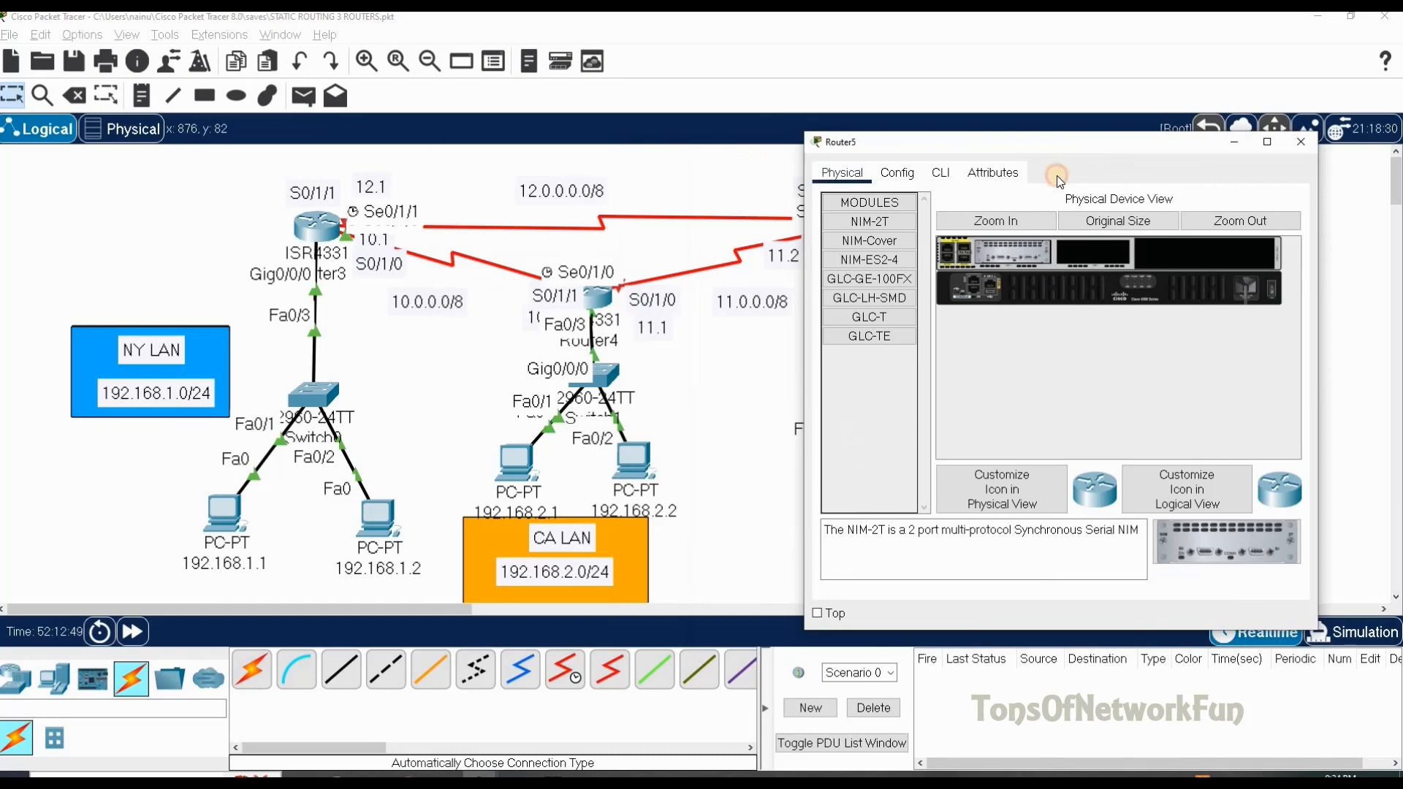
click(946, 175)
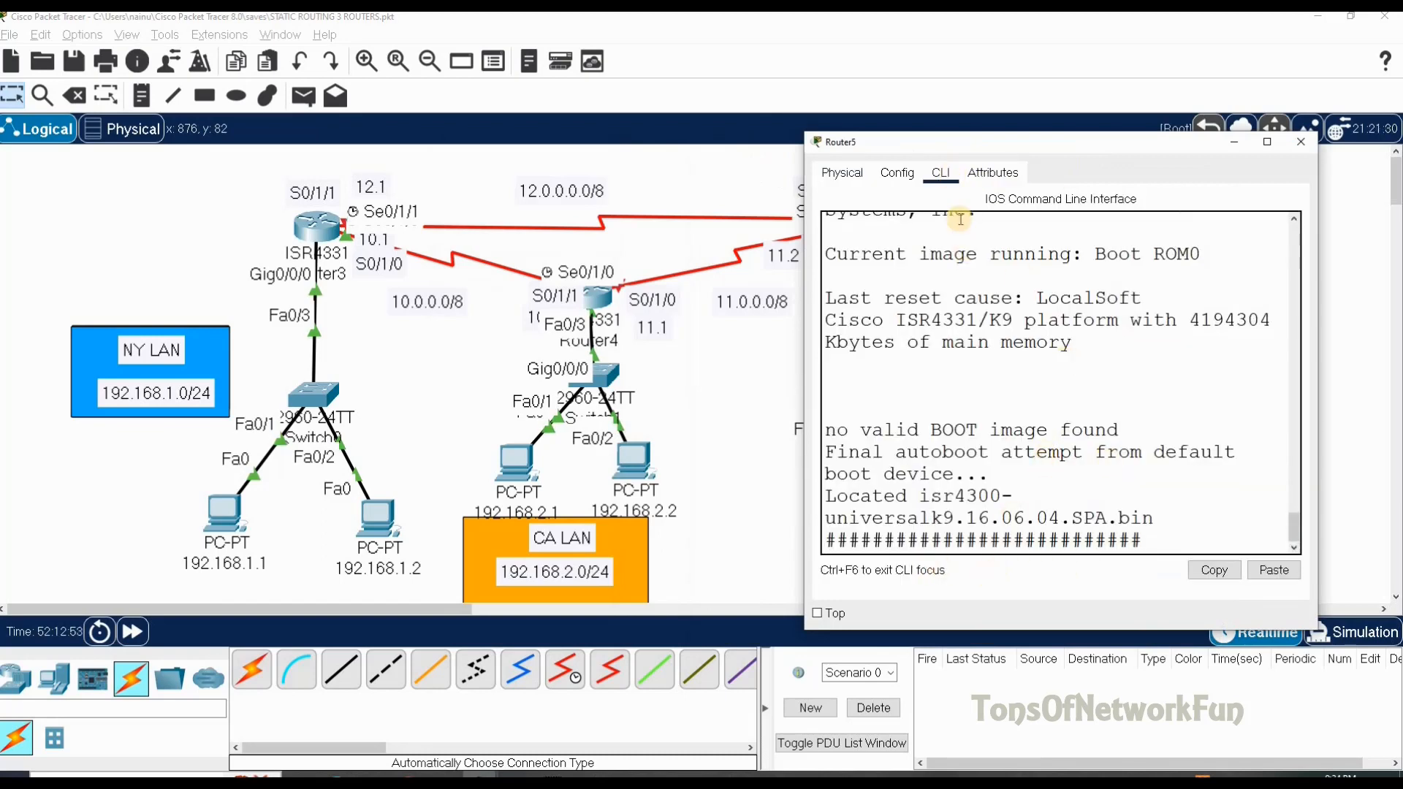
drag(943, 152, 296, 116)
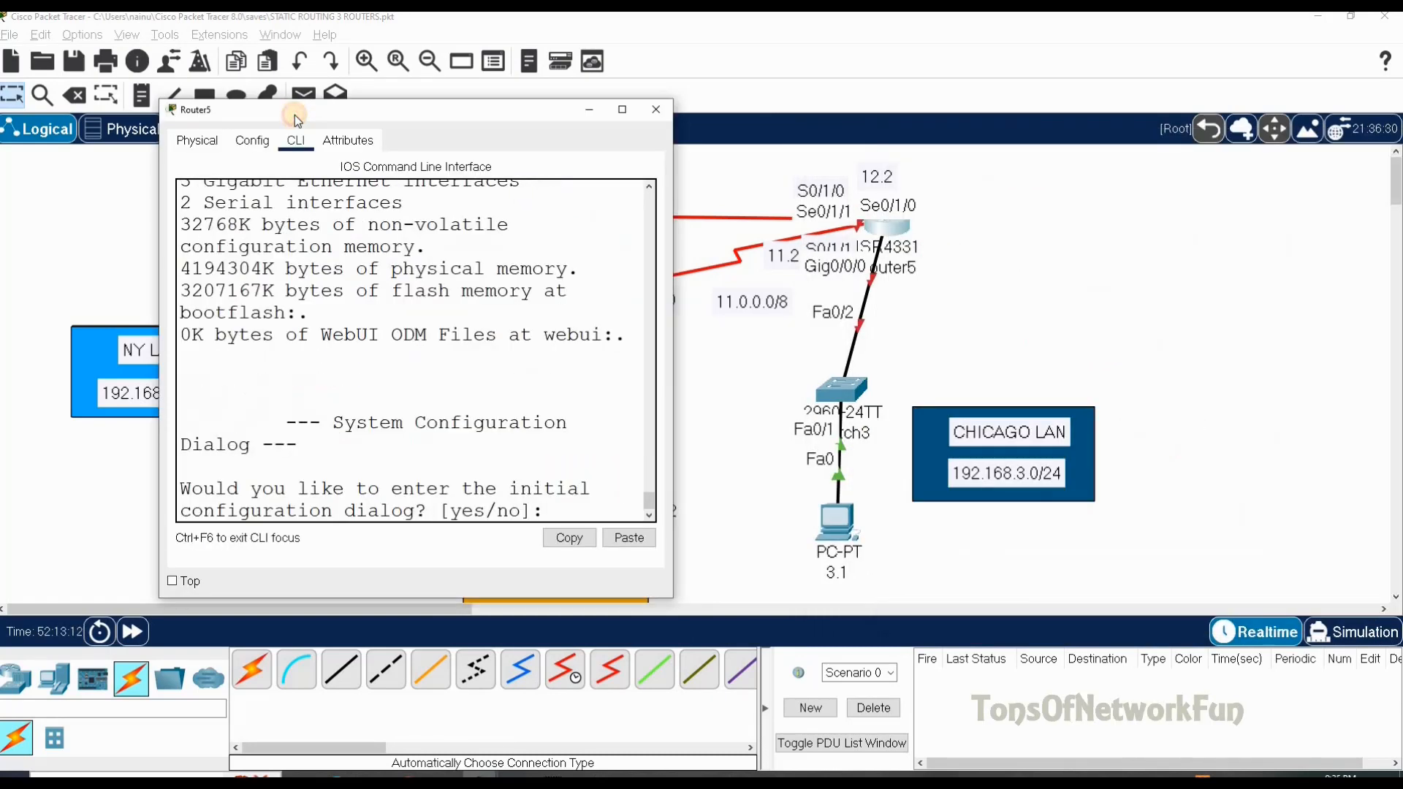
click(555, 496)
text(n)
key(Return)
key(Return)
Enter privileged mode on Router5, followed by global configuration mode.
text(en conf)
key(BackSpace)
key(BackSpace)
key(BackSpace)
key(BackSpace)
key(BackSpace)
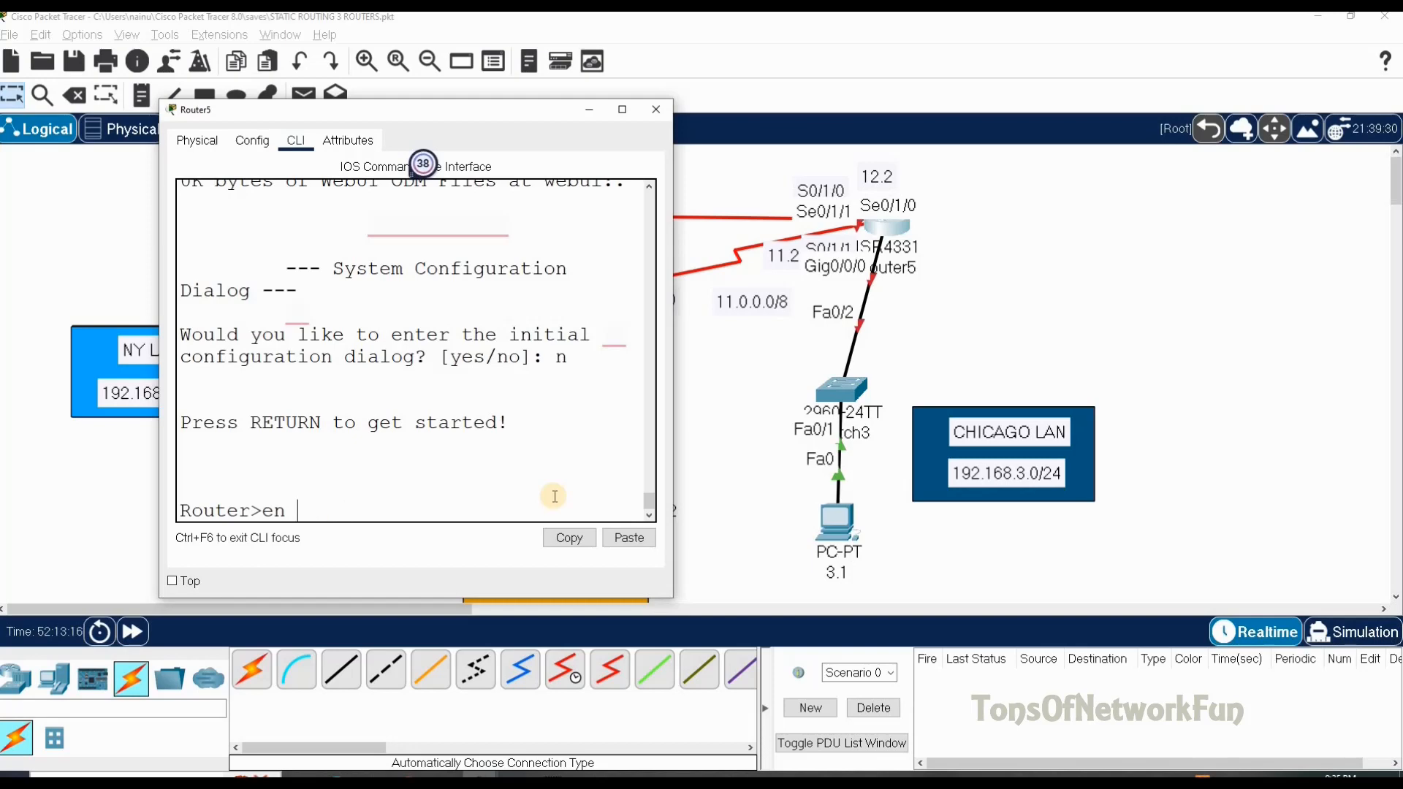
key(Return)
text(conf t)
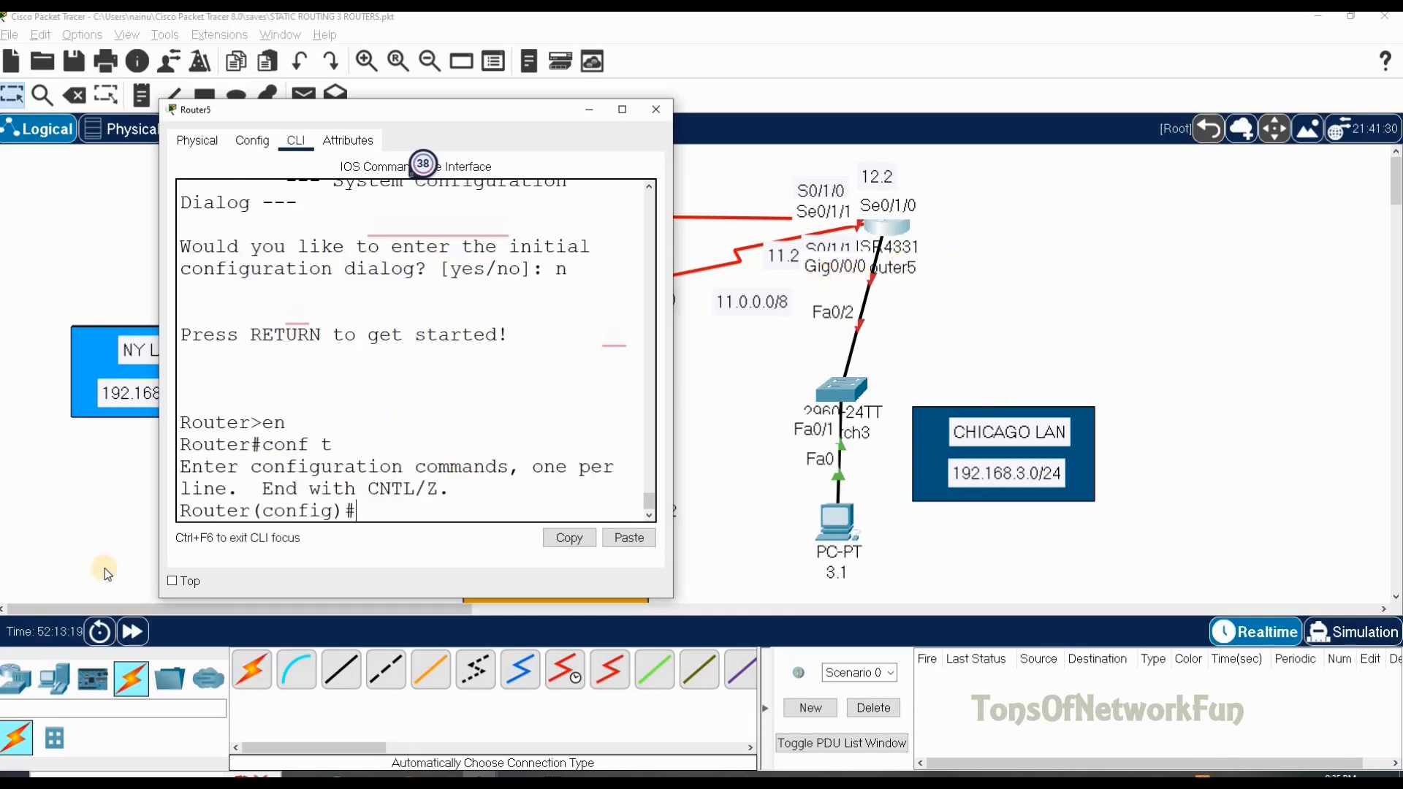
Select Router5's g0/0/0 interface for configuration and enable it.
text(int g0/0/0)
key(Return)
text(no sh)
key(Return)
Try to assign IP address 192.168.3.100 with mask 255.255.255.0 to Router5's g0/0/0 interface.
text(ip add)
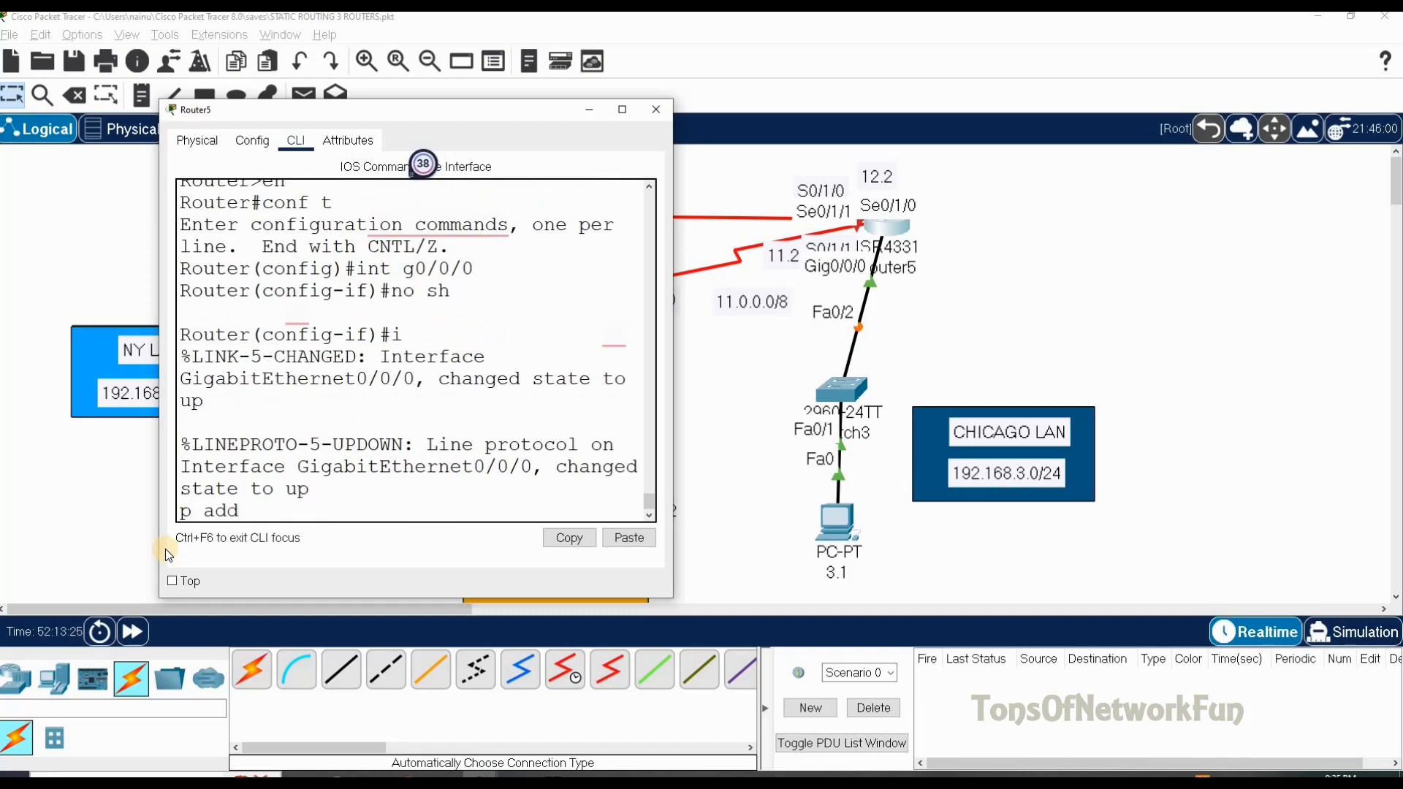
key(BackSpace)
key(BackSpace)
key(BackSpace)
key(BackSpace)
key(BackSpace)
text(ip a)
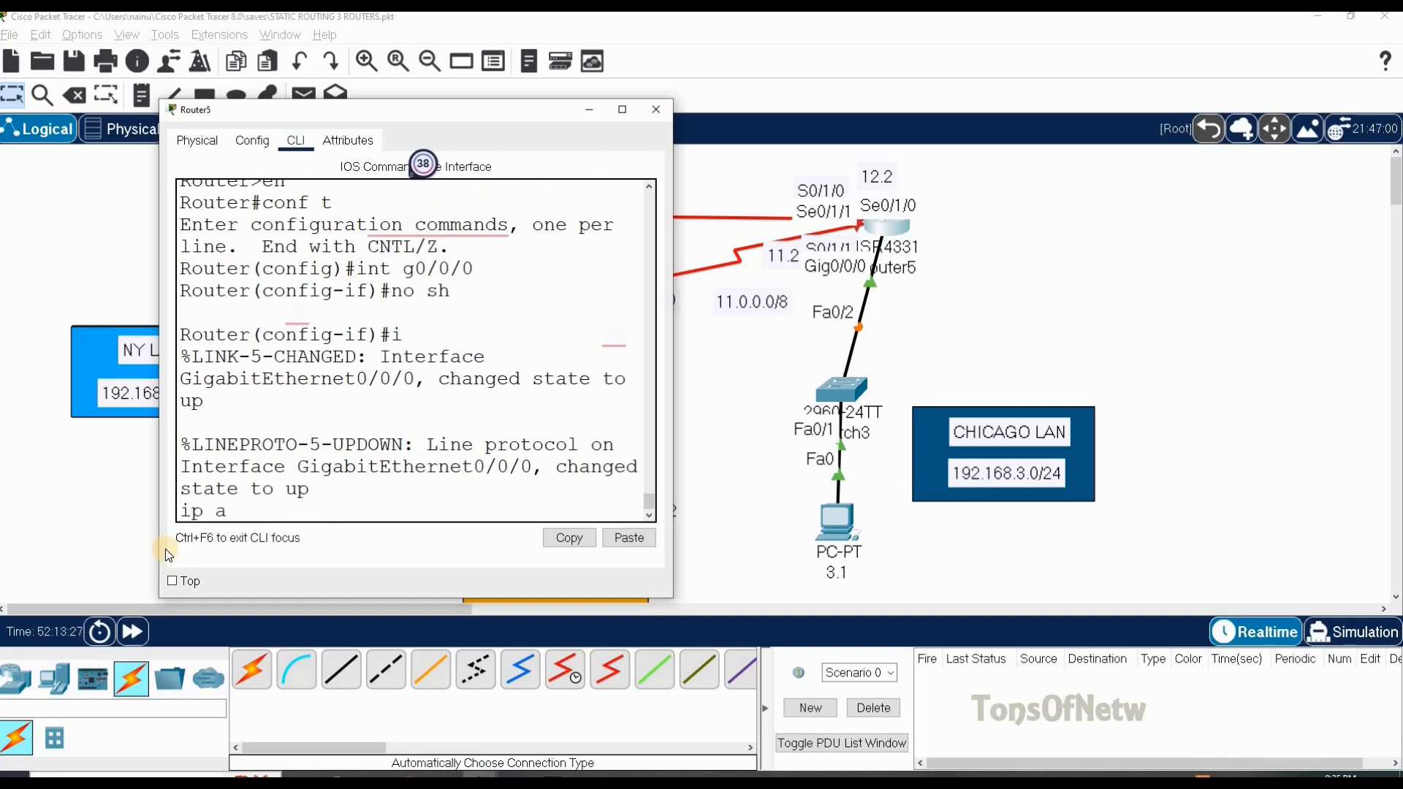
text(dd 192.168)
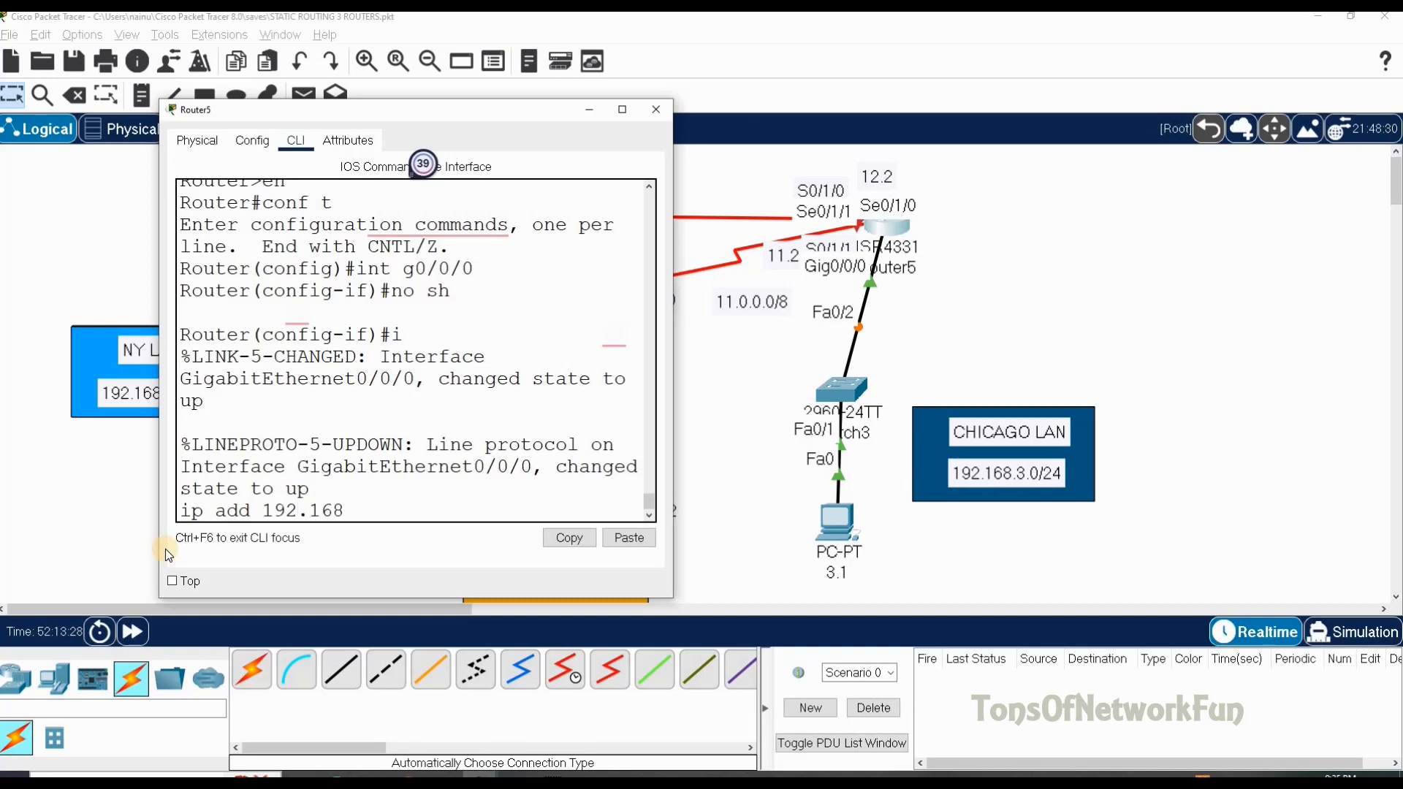
text(.3.100)
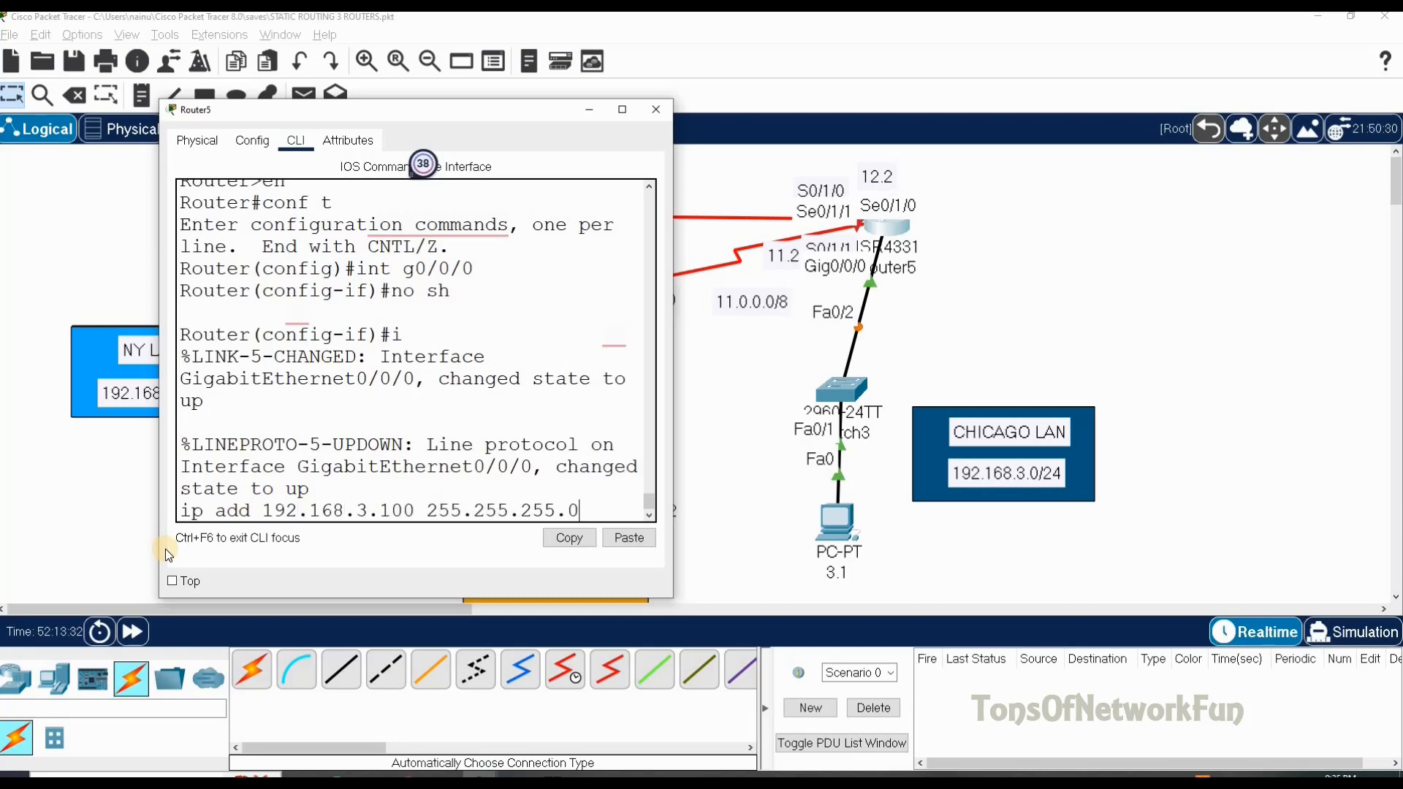
text( 255.255.255.0)
key(Return)
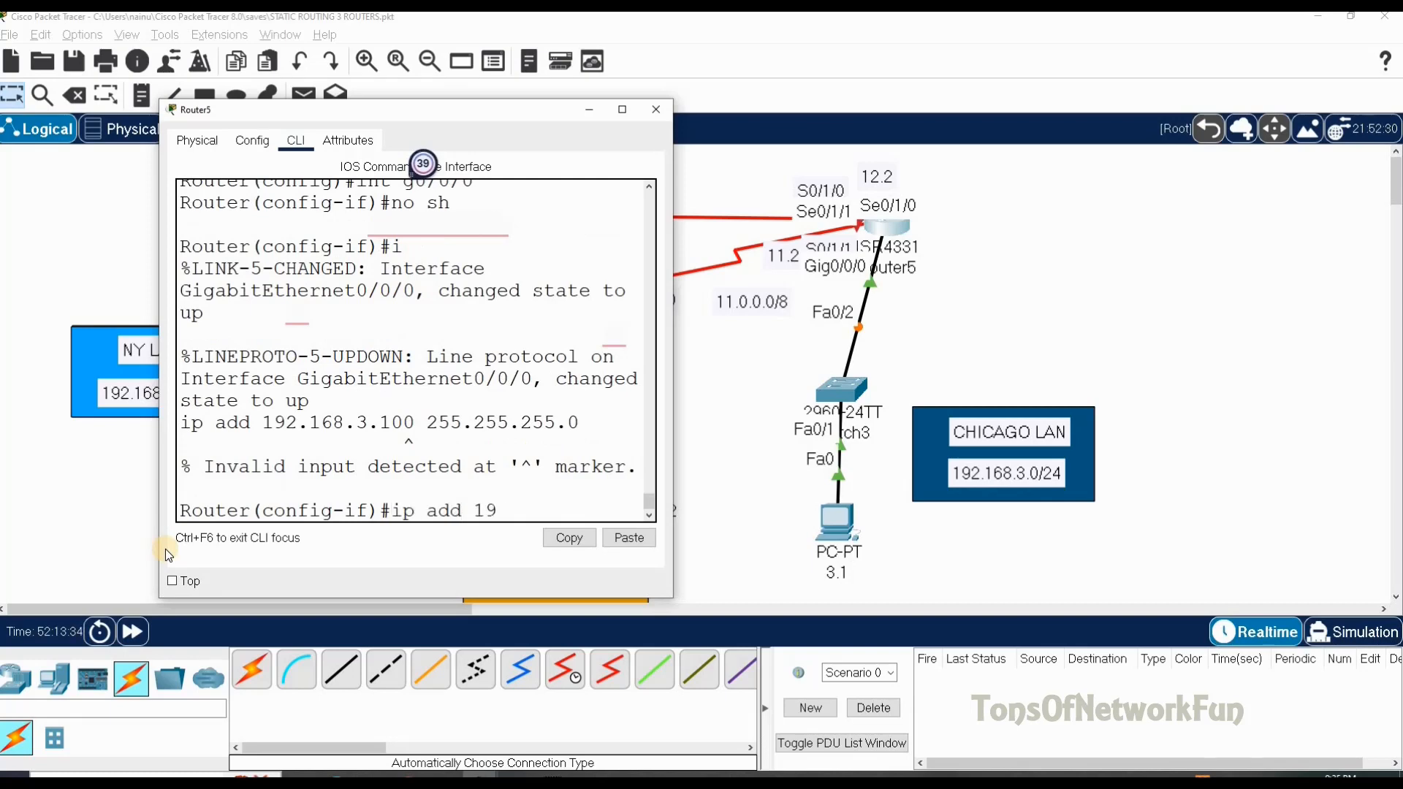
Assign IP address 192.168.3.100 with mask 255.255.255.0 to Router5's g0/0/0 interface.
text(ip add 192.168.3.100 255.255.)
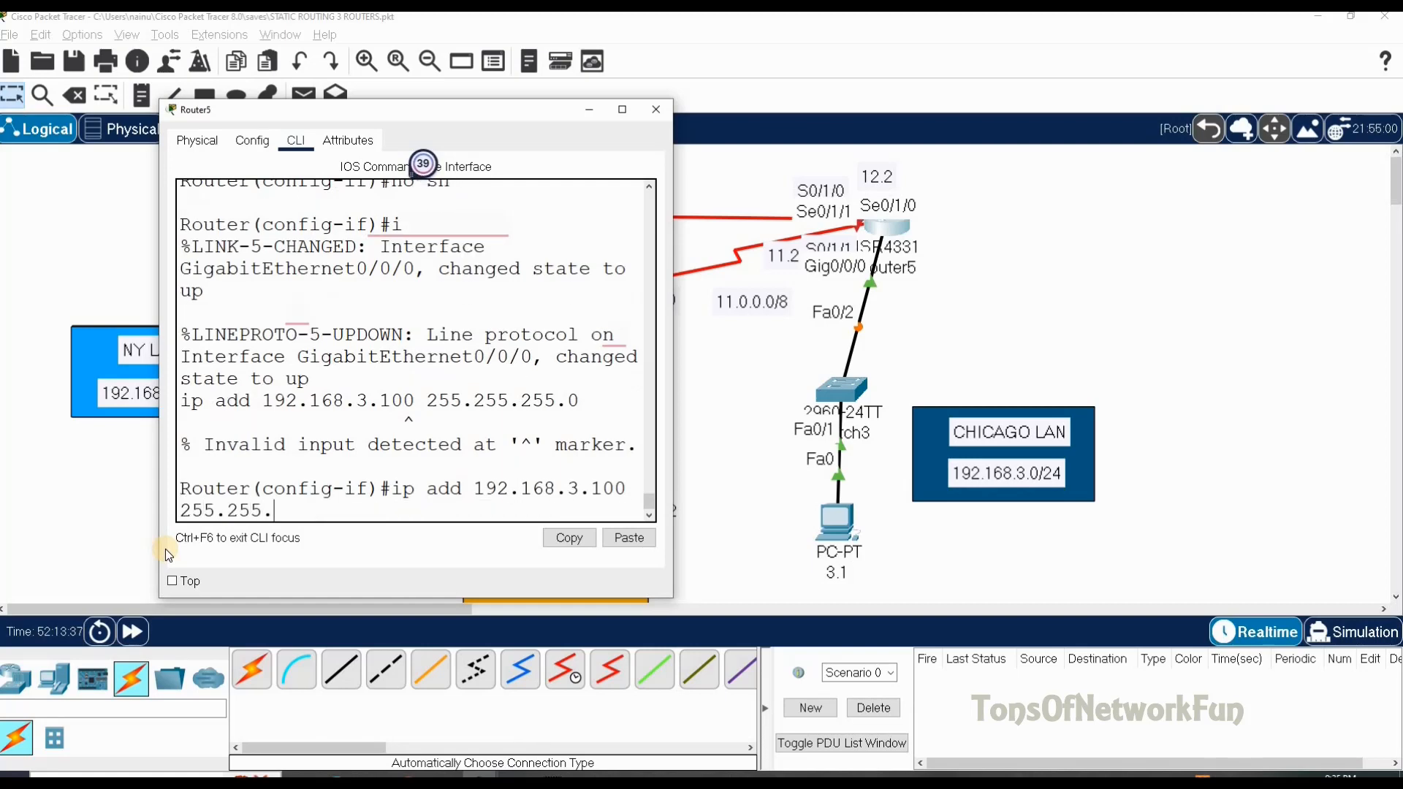
text(255.0)
key(Return)
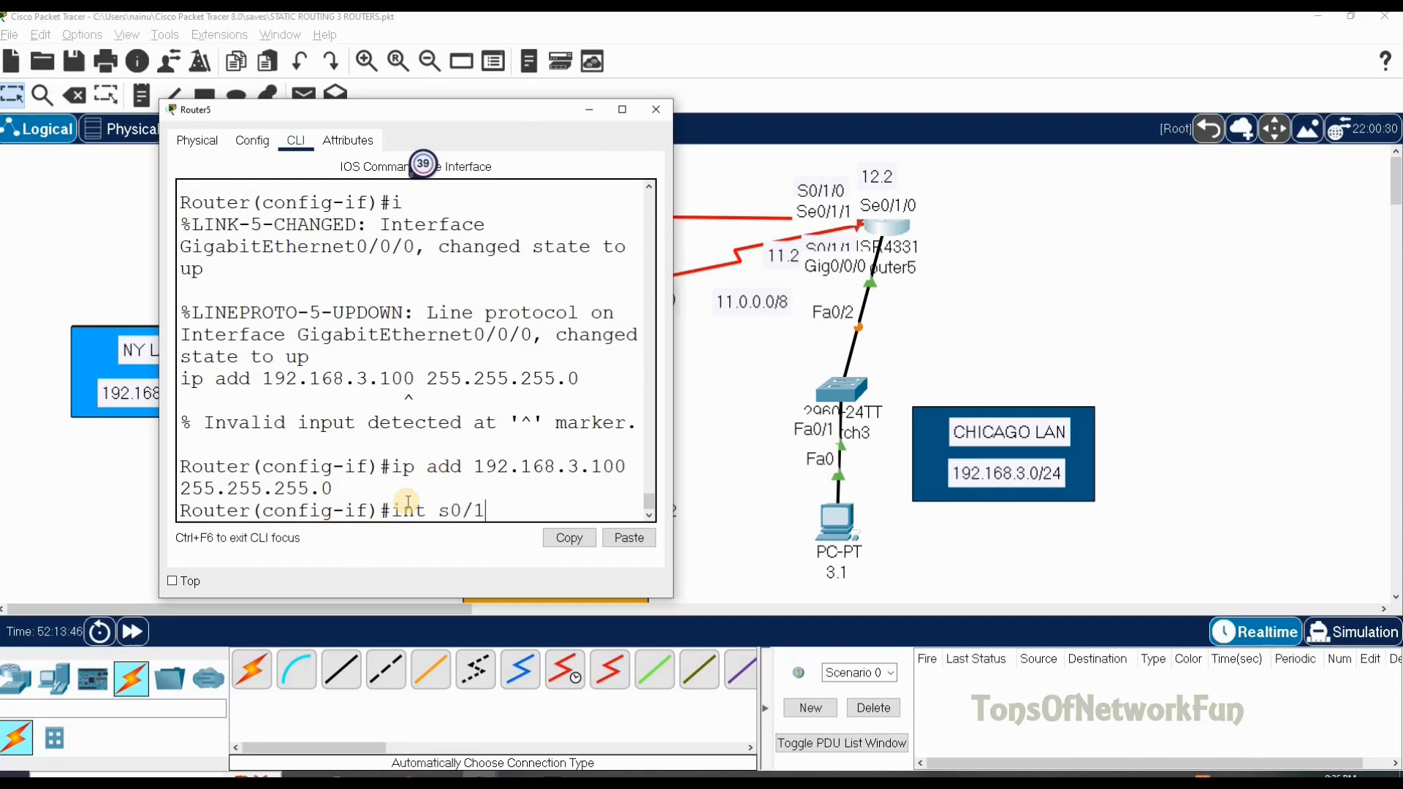
Enable Router5's s0/1/1 interface and assign it IP address 11.0.0.2 with mask 255.0.0.0.
key(Return)
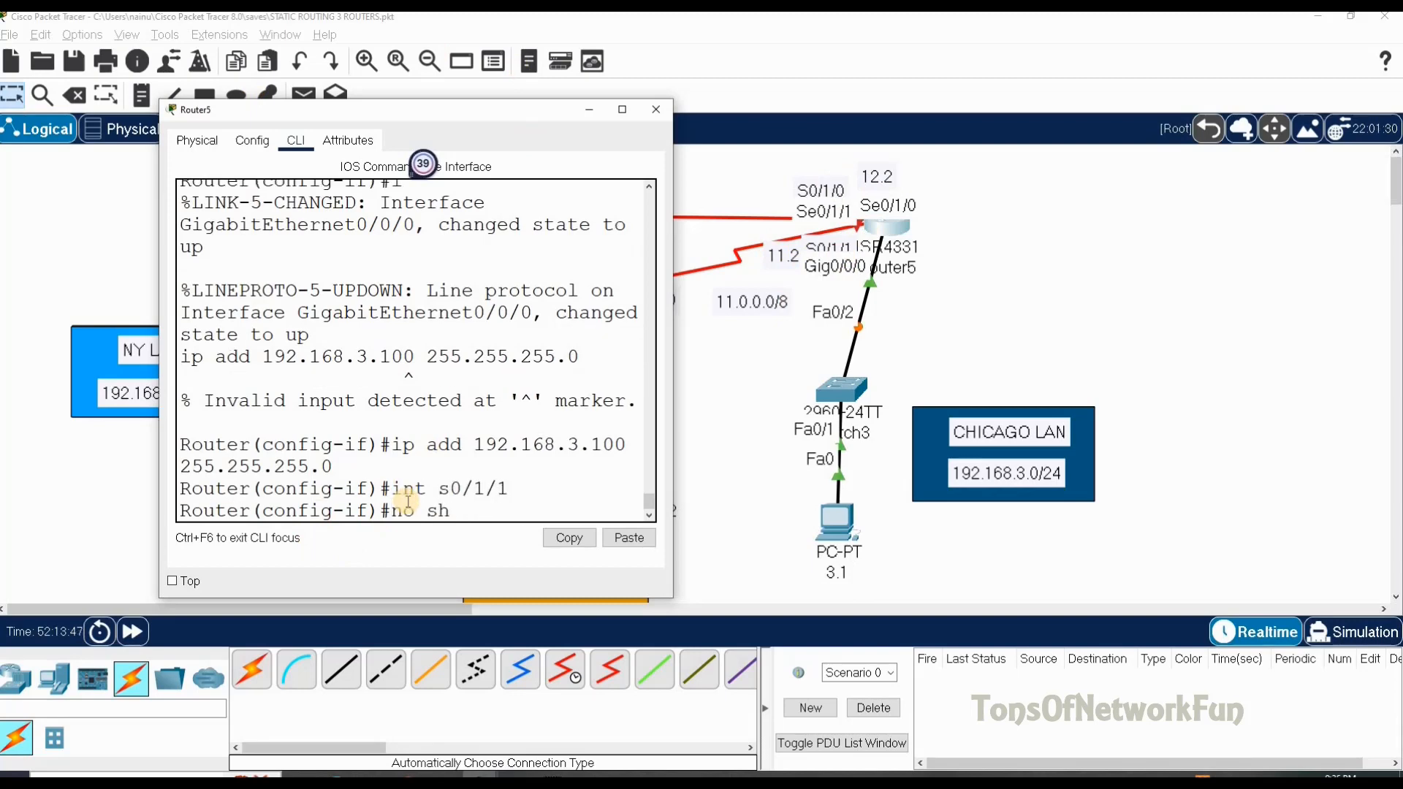
key(Return)
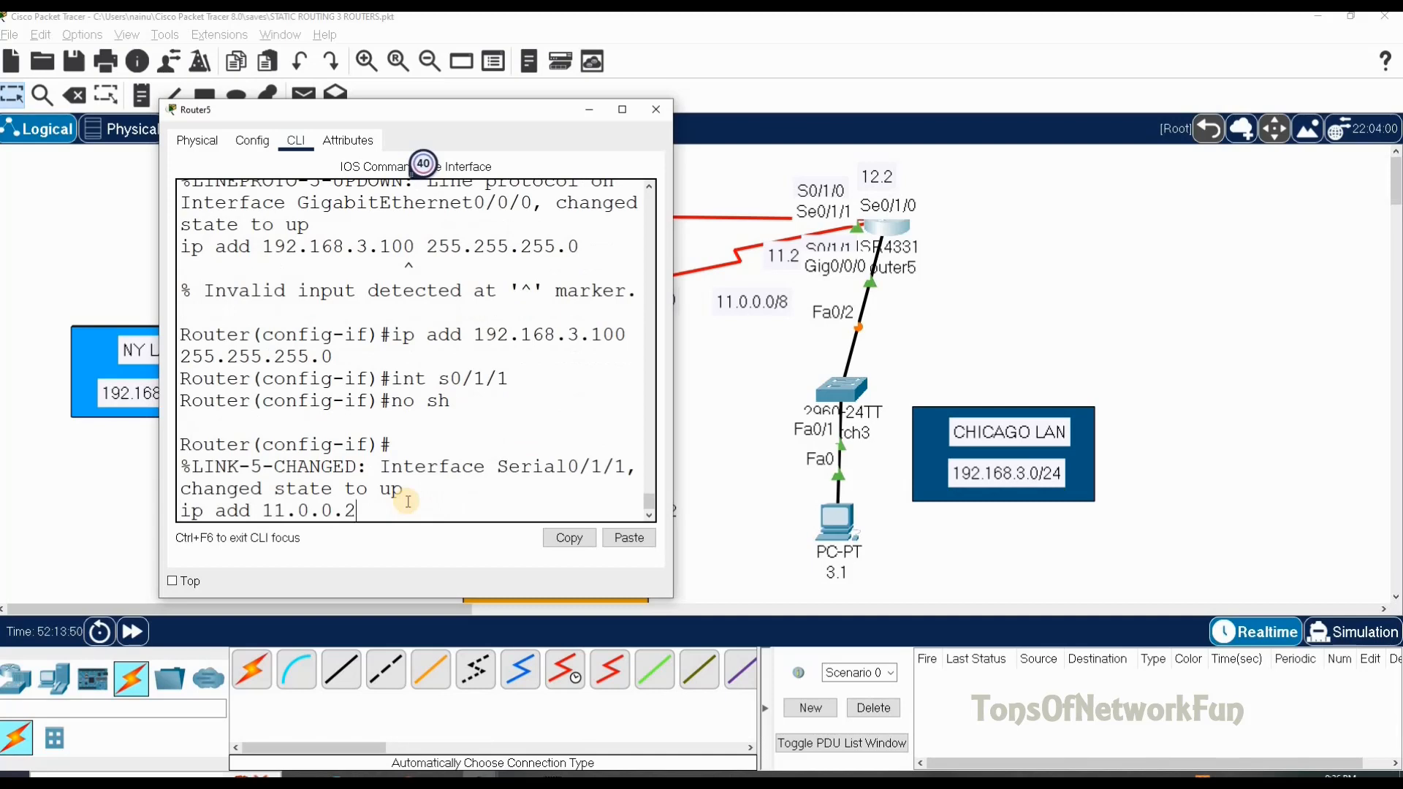
text(ip add 11.0.0.2 255.0.0.0)
key(Return)
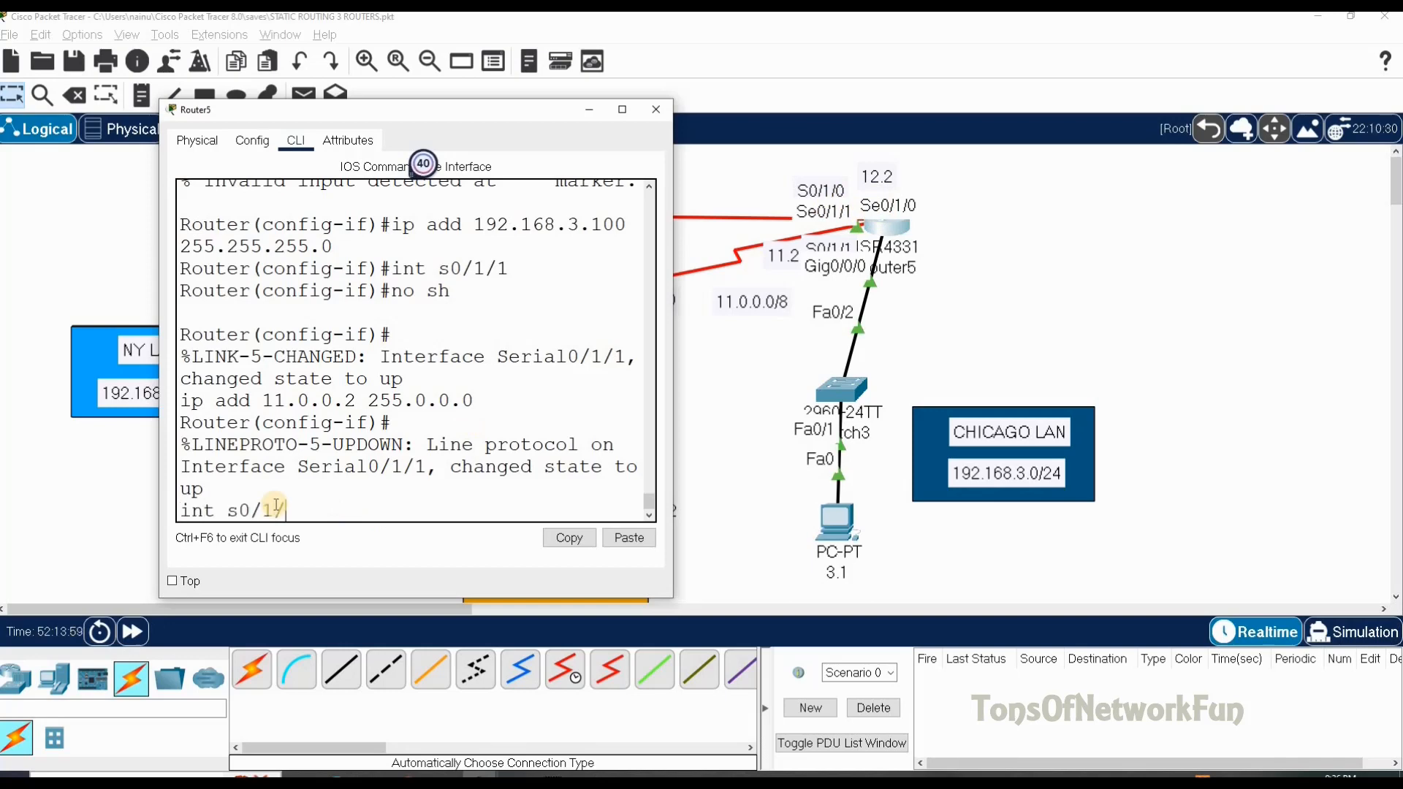
Enable Router5's s0/1/0 interface, assign it IP address 12.0.0.2 with mask 255.0.0.0, and close the router's window.
text(0)
key(Return)
text(no s)
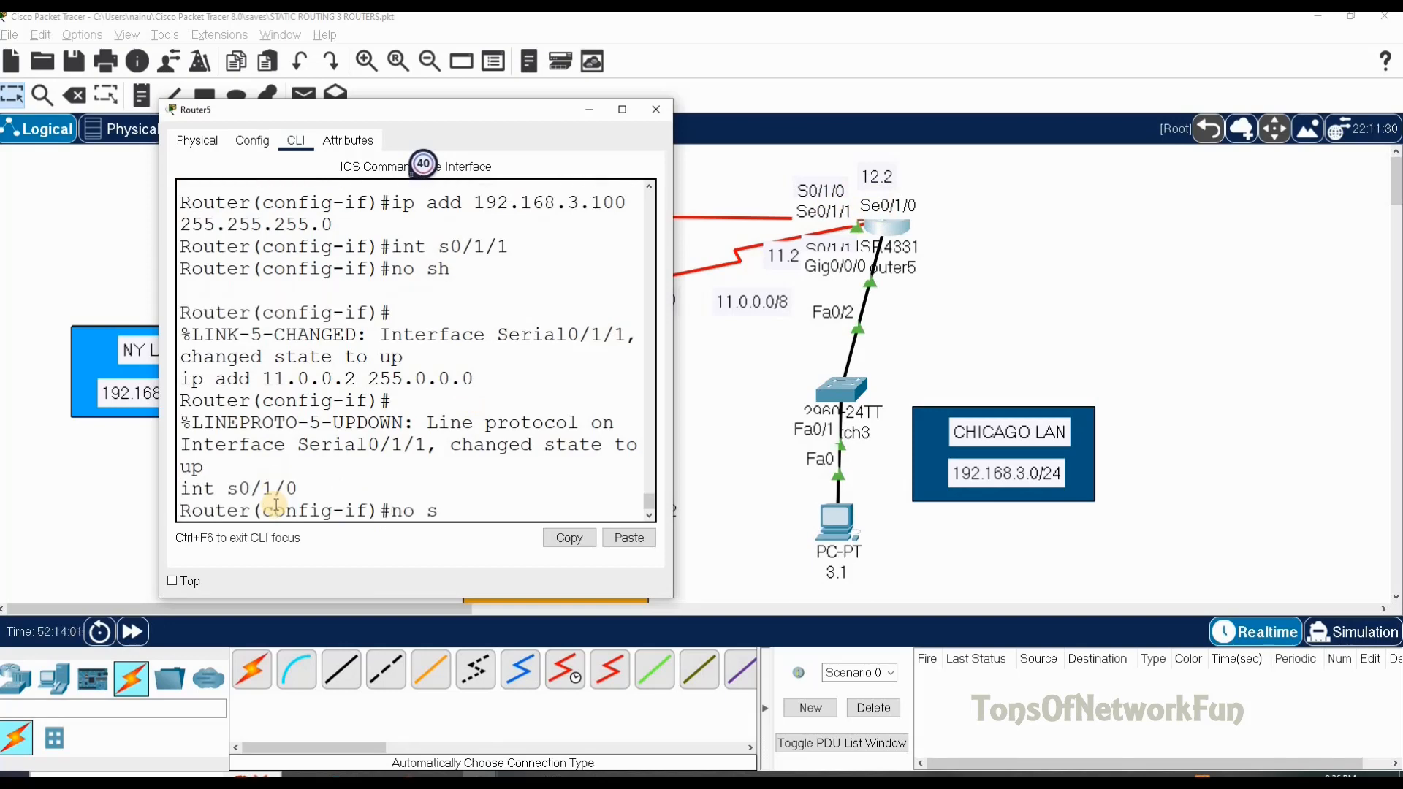
text(h)
key(Return)
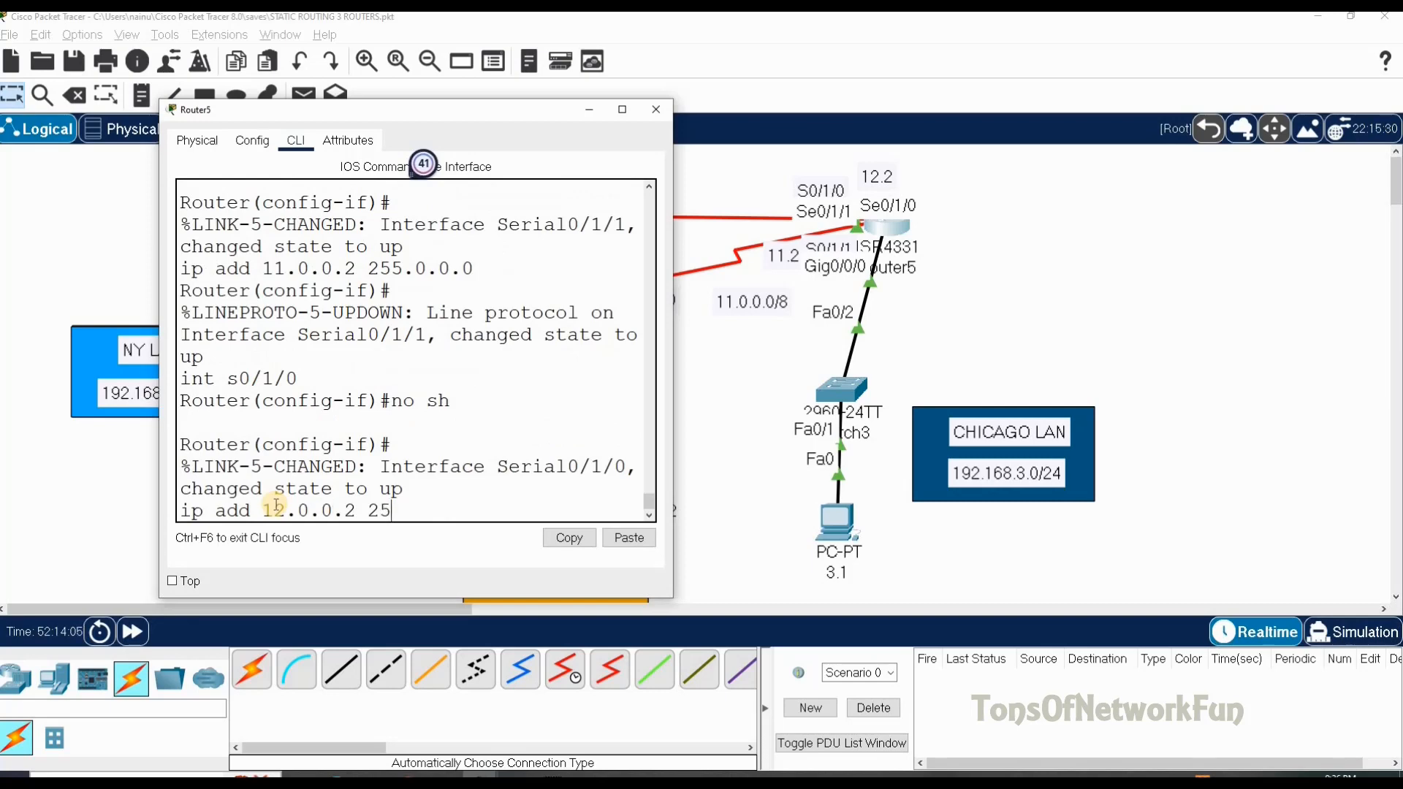
key(Return)
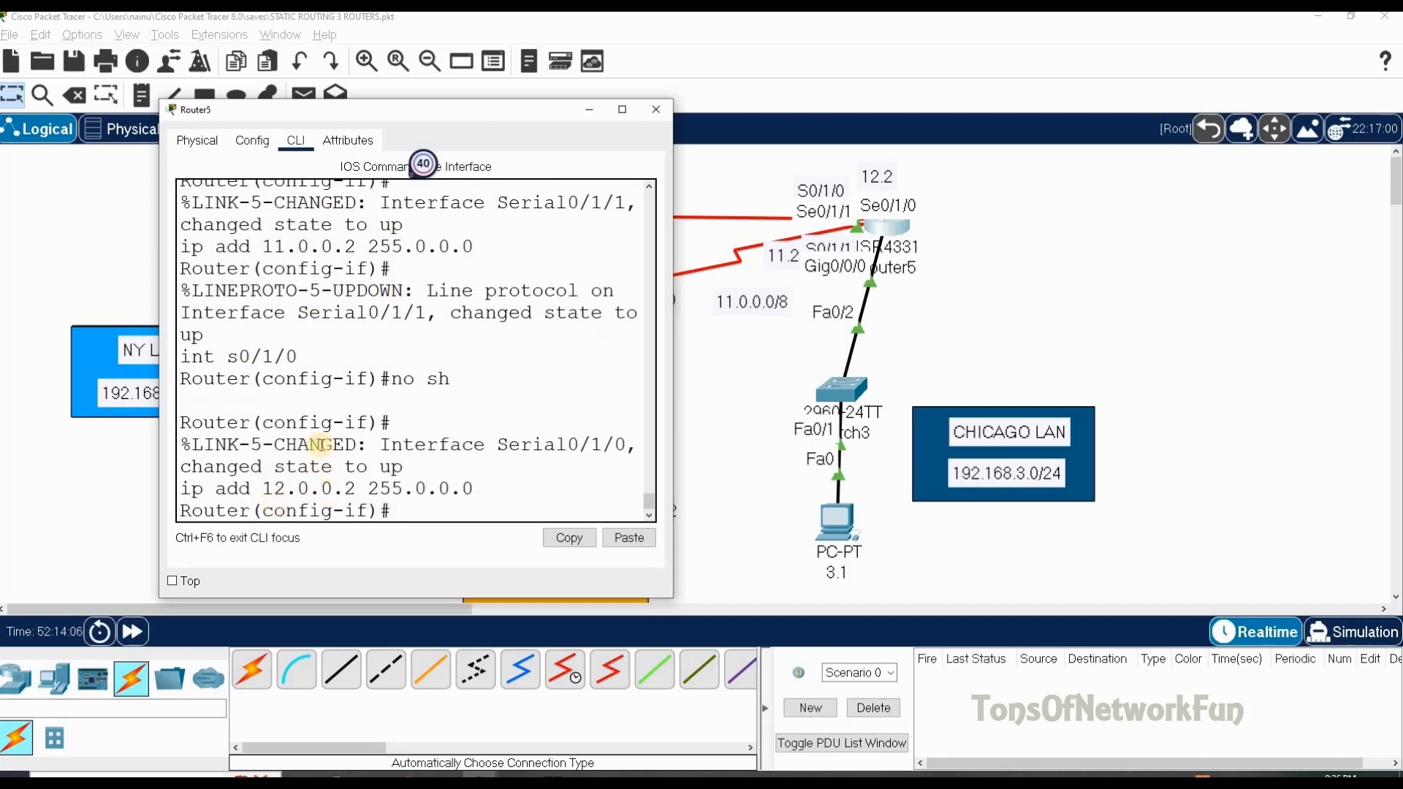
click(659, 114)
Check the IP configuration and default gateway of PCs 3.1, 192.168.2.1 and 192.168.1.1.
click(836, 522)
click(552, 299)
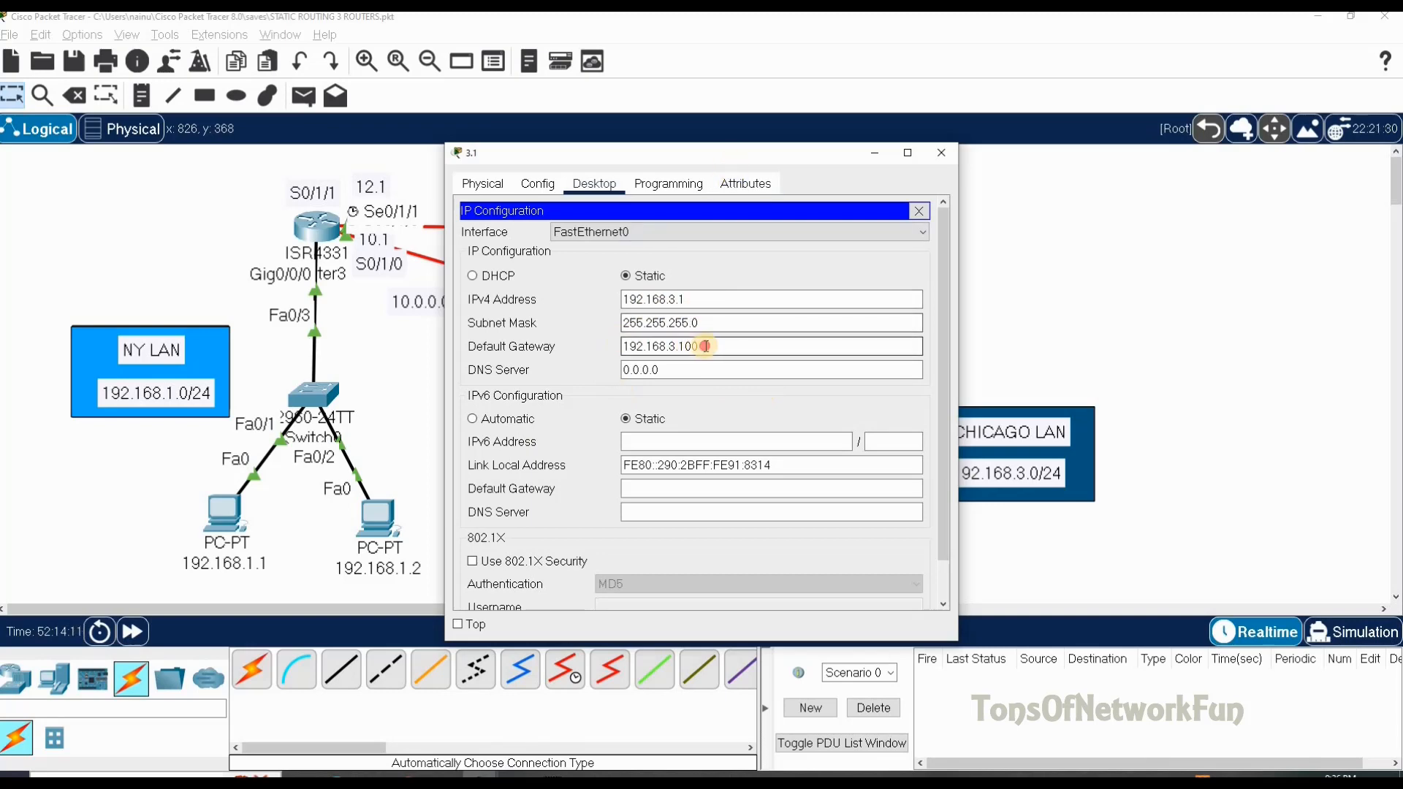
double_click(683, 347)
click(939, 160)
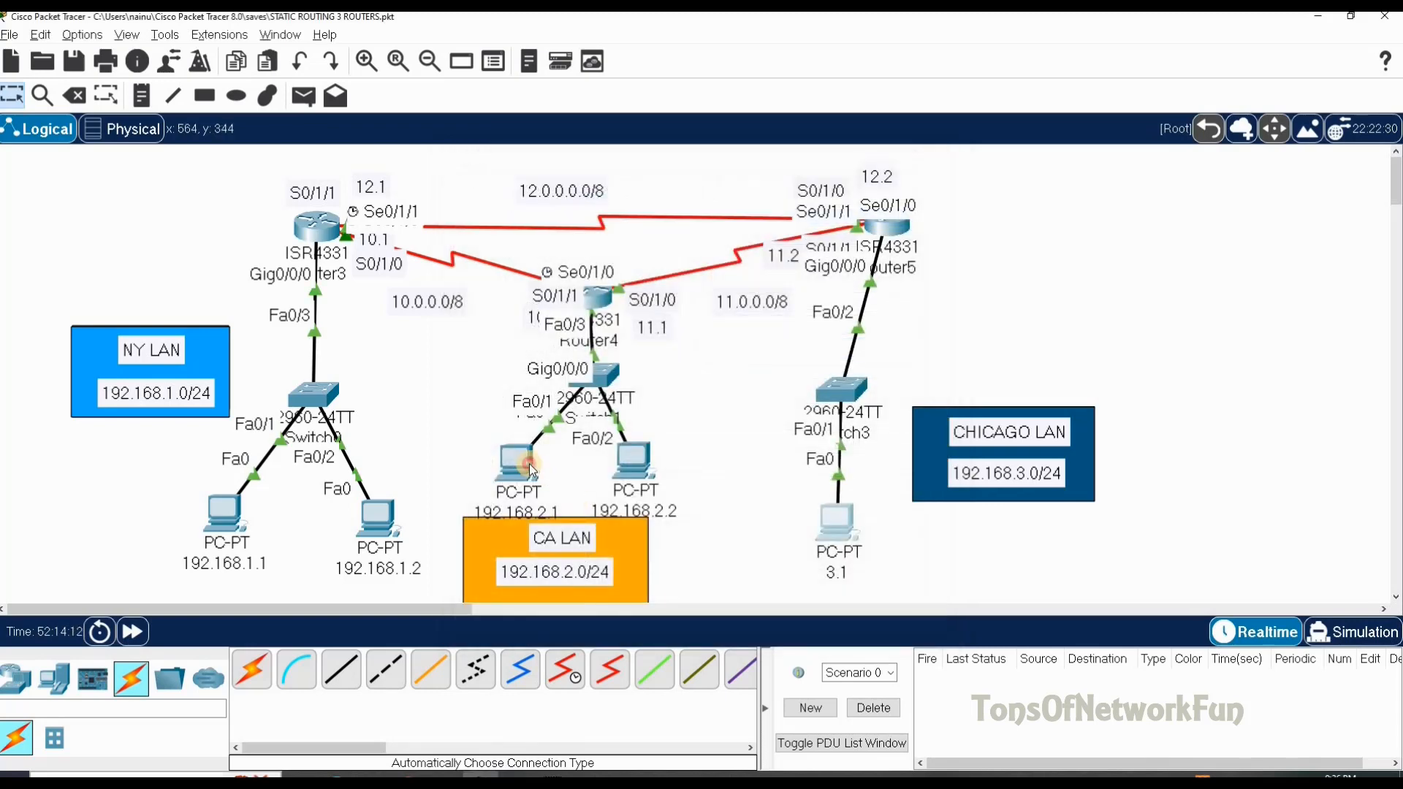
click(520, 467)
click(542, 316)
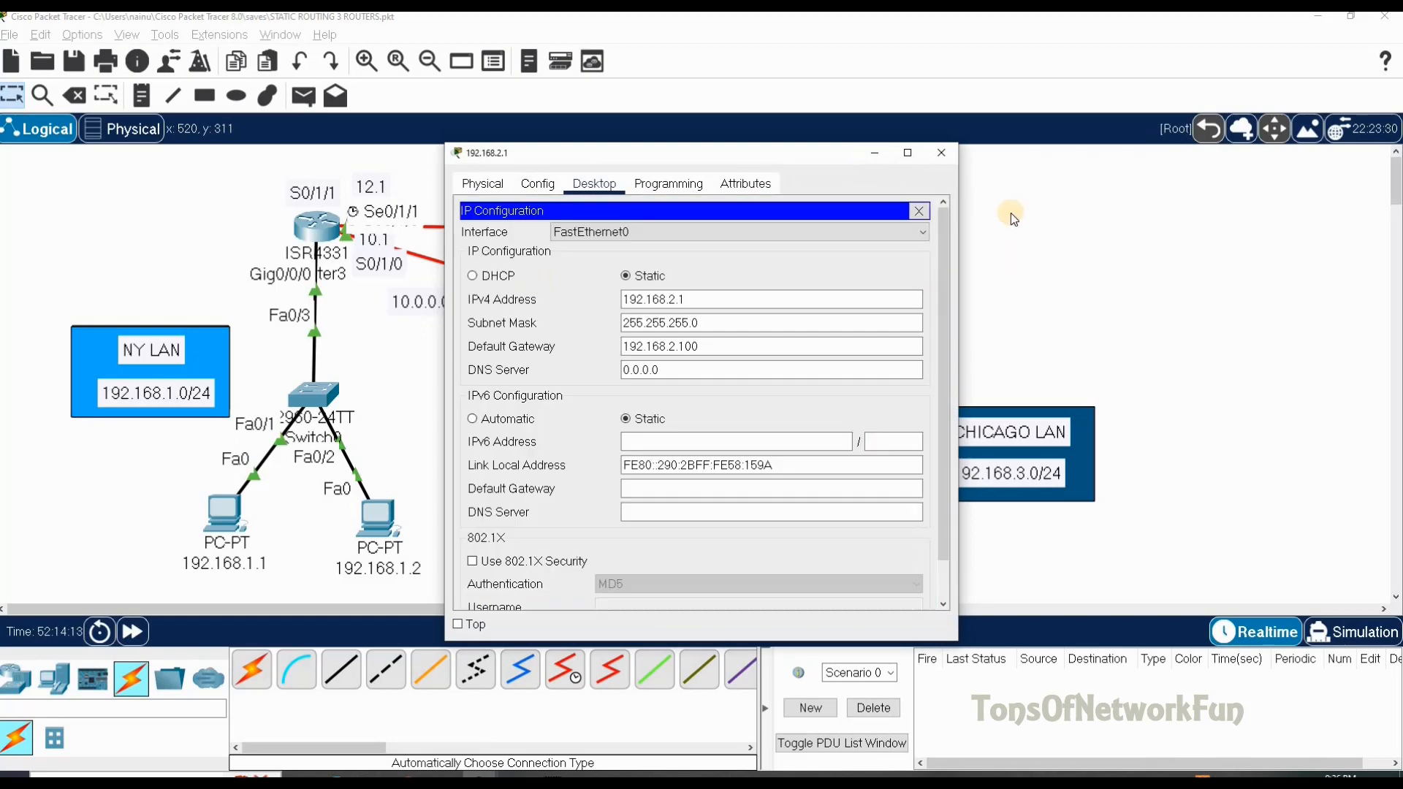
click(224, 516)
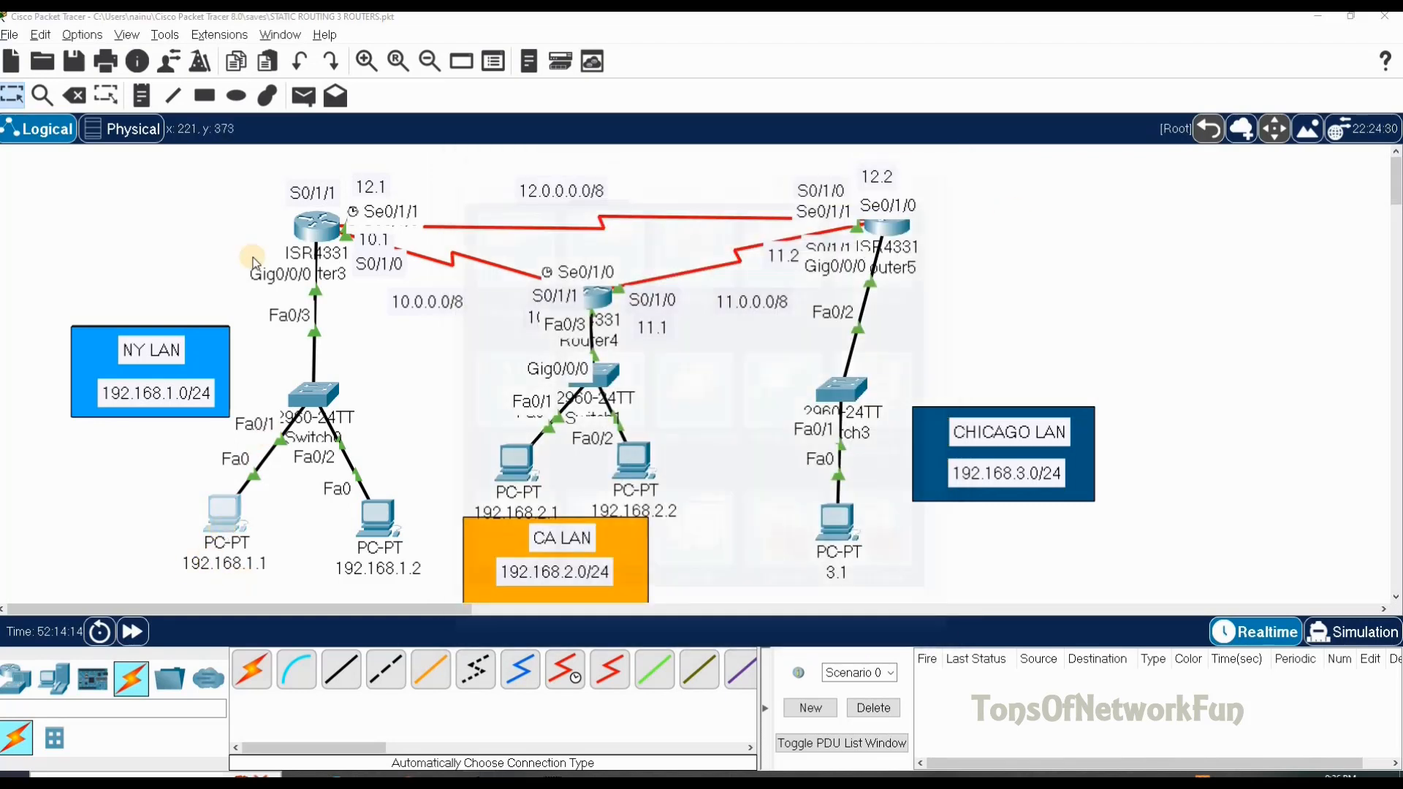
click(500, 264)
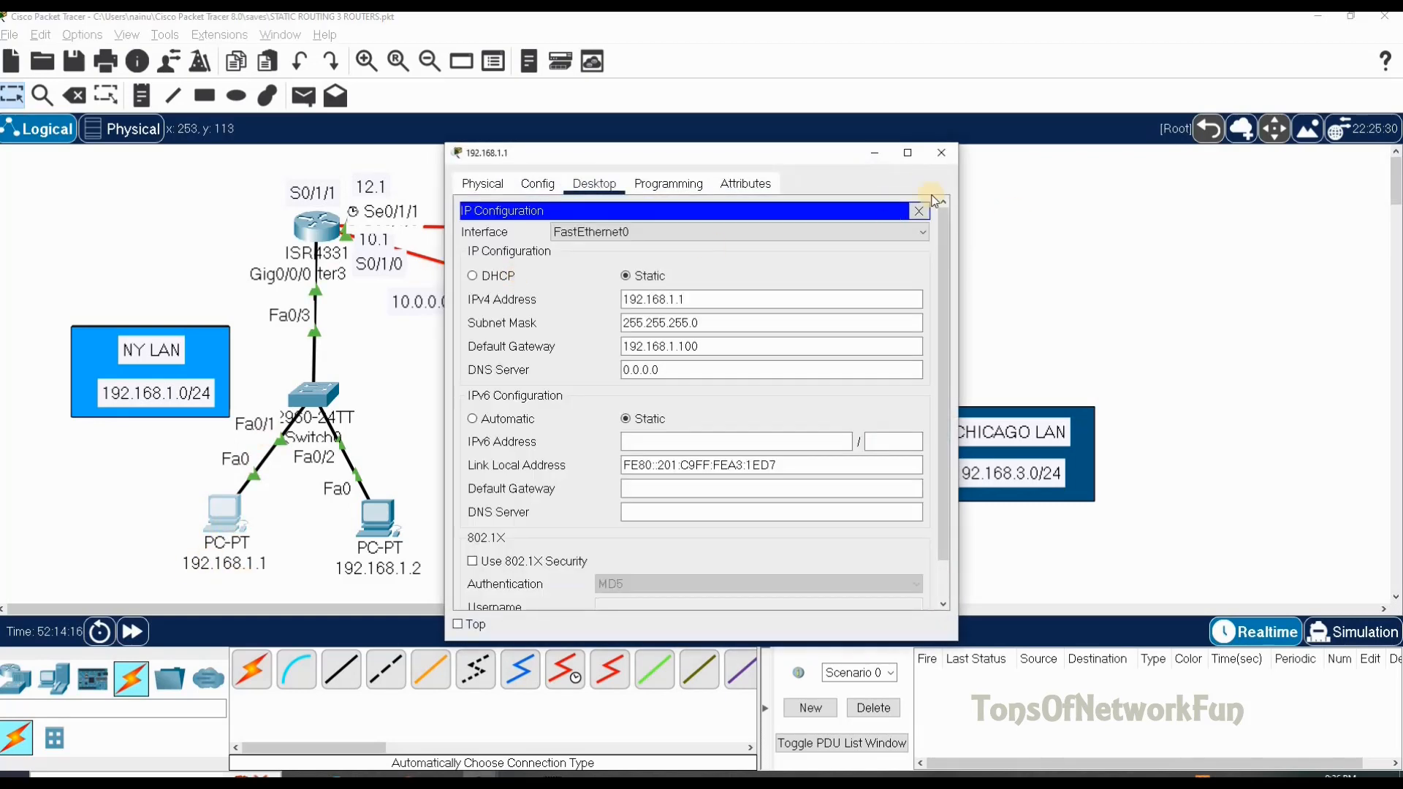
click(941, 153)
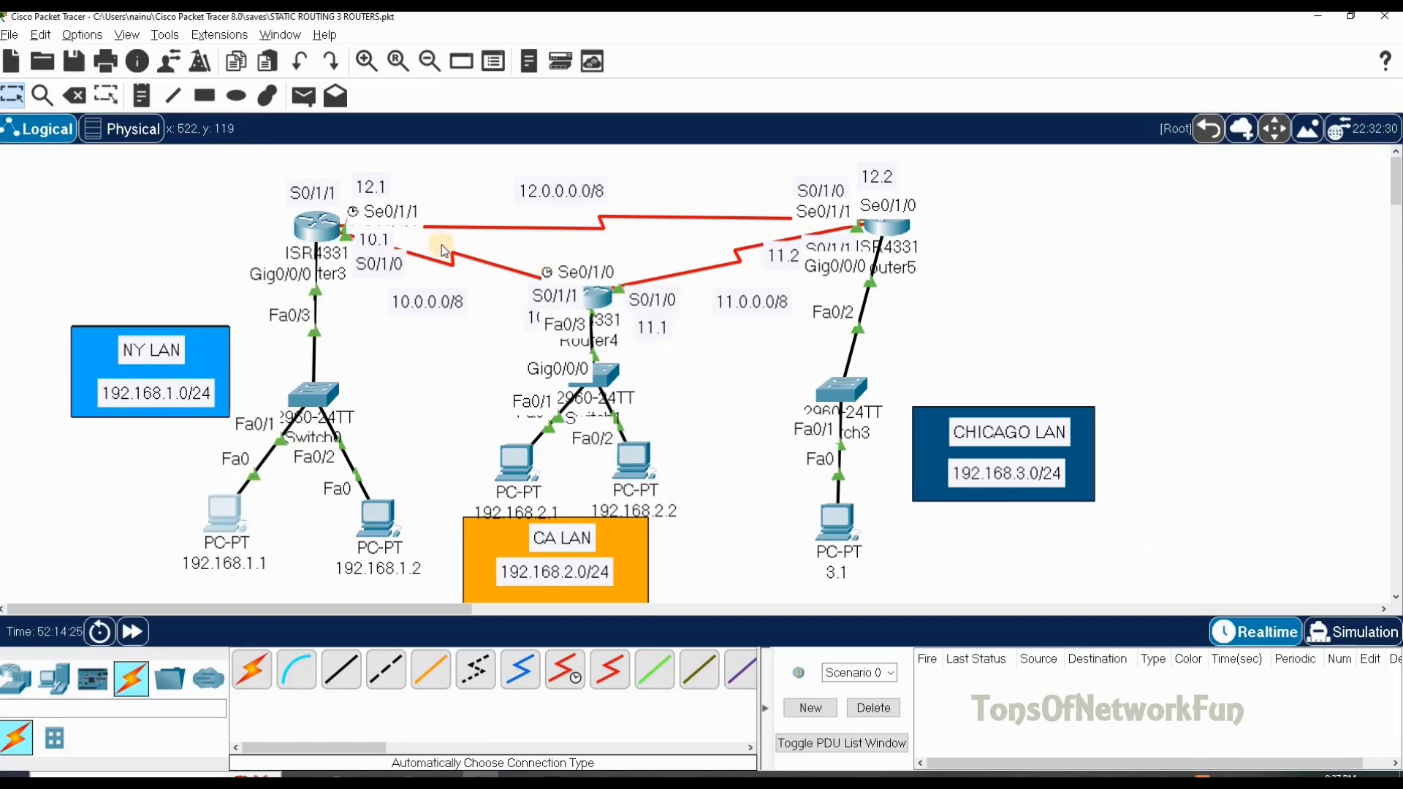
Open Router3's command line and exit interface configuration to global configuration mode.
mouse_move(317, 225)
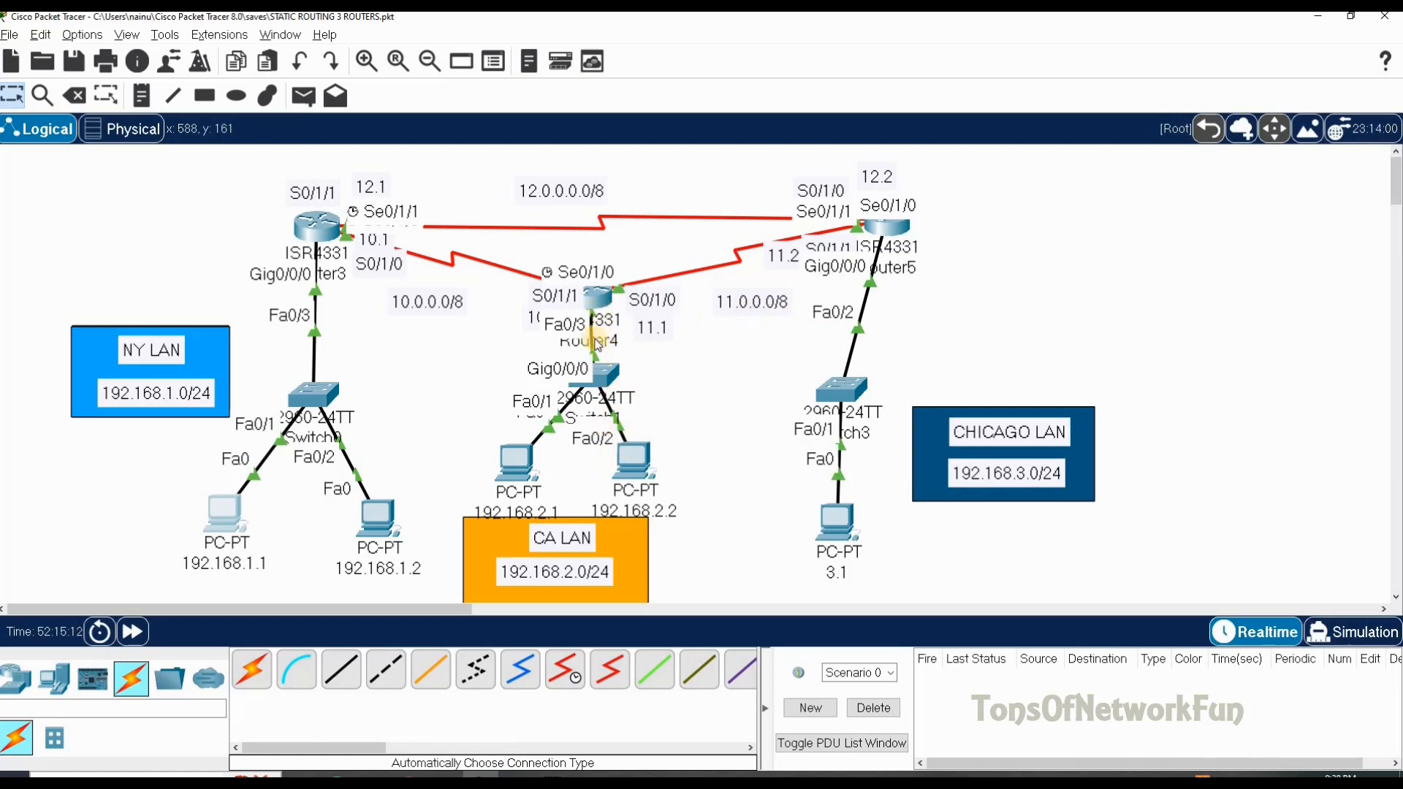
mouse_move(598, 349)
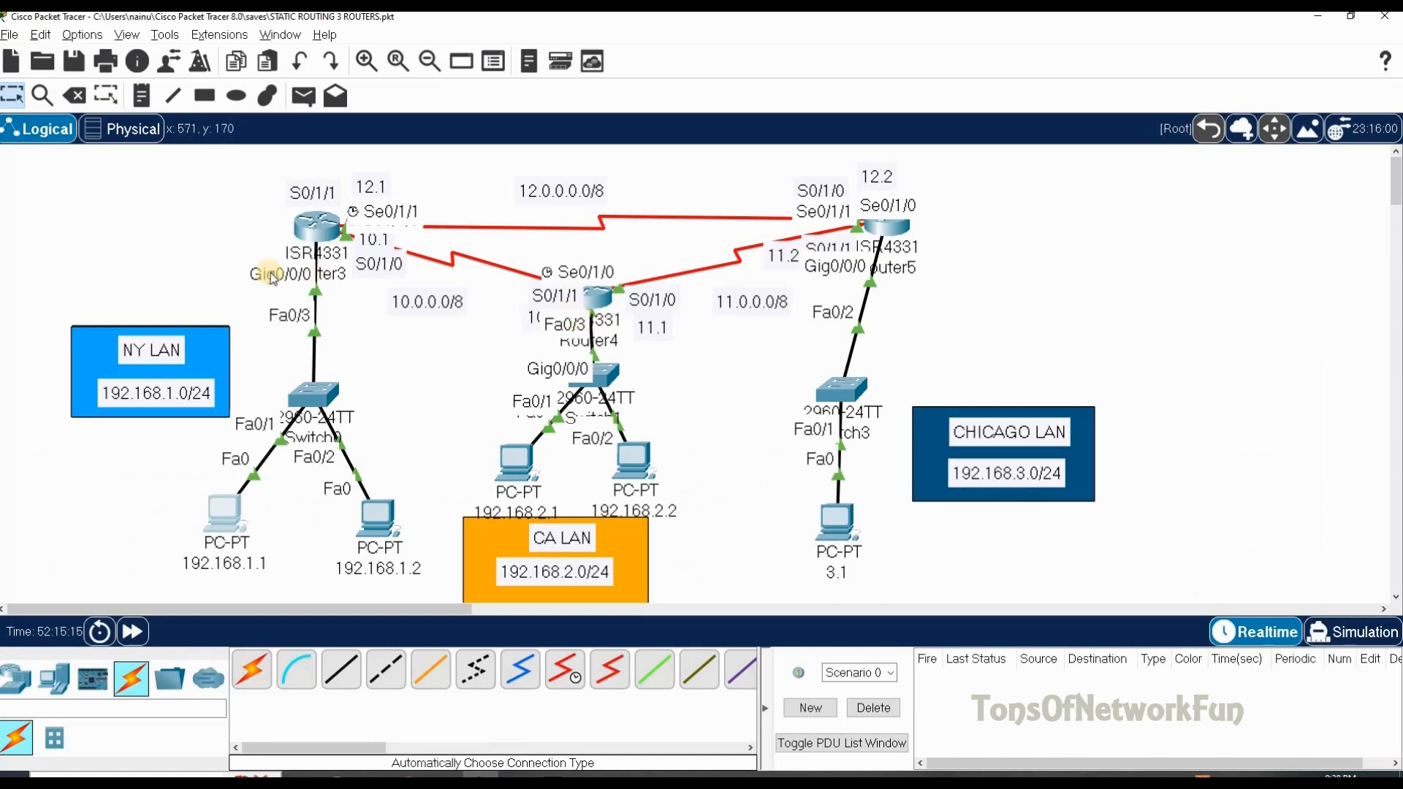
click(314, 226)
click(463, 227)
drag(690, 155, 1165, 103)
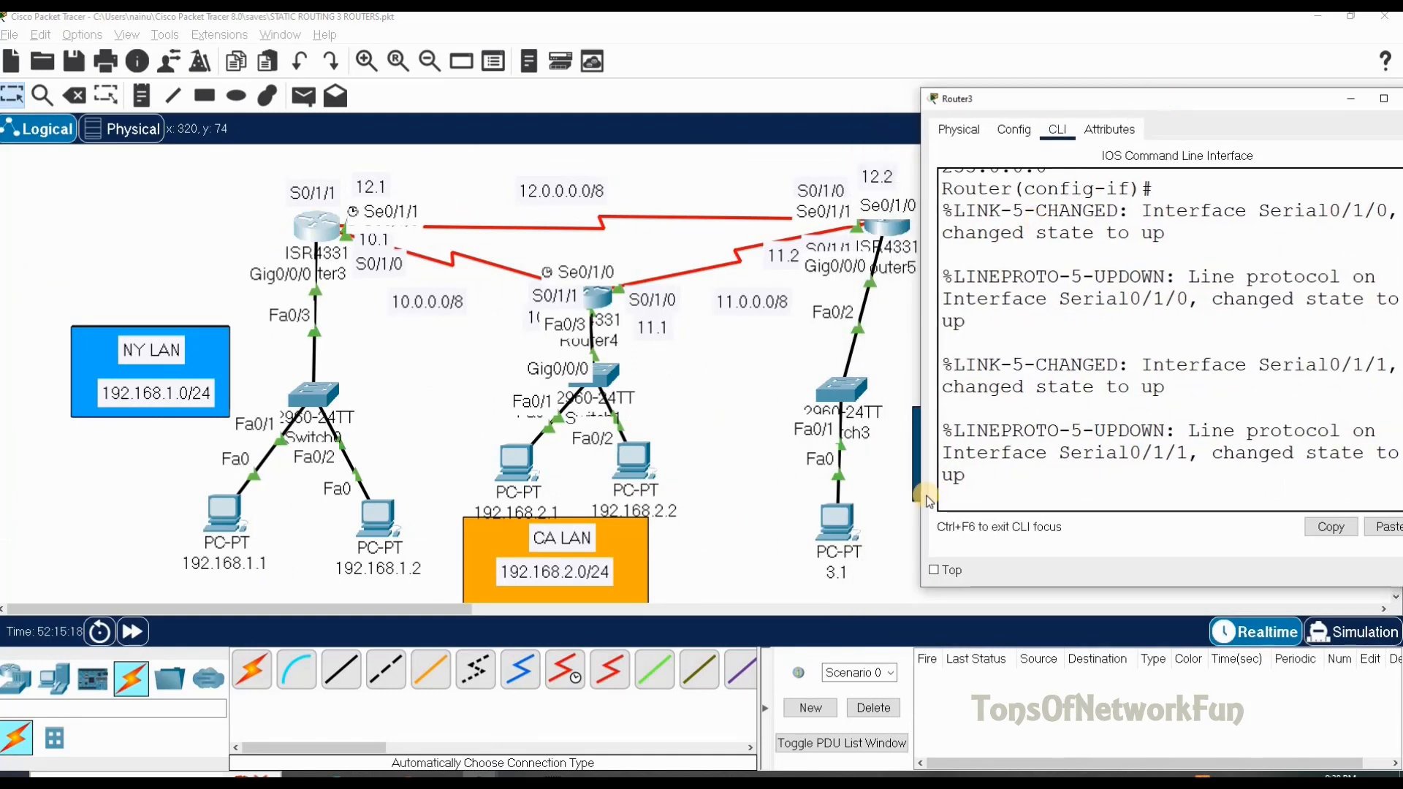
click(974, 499)
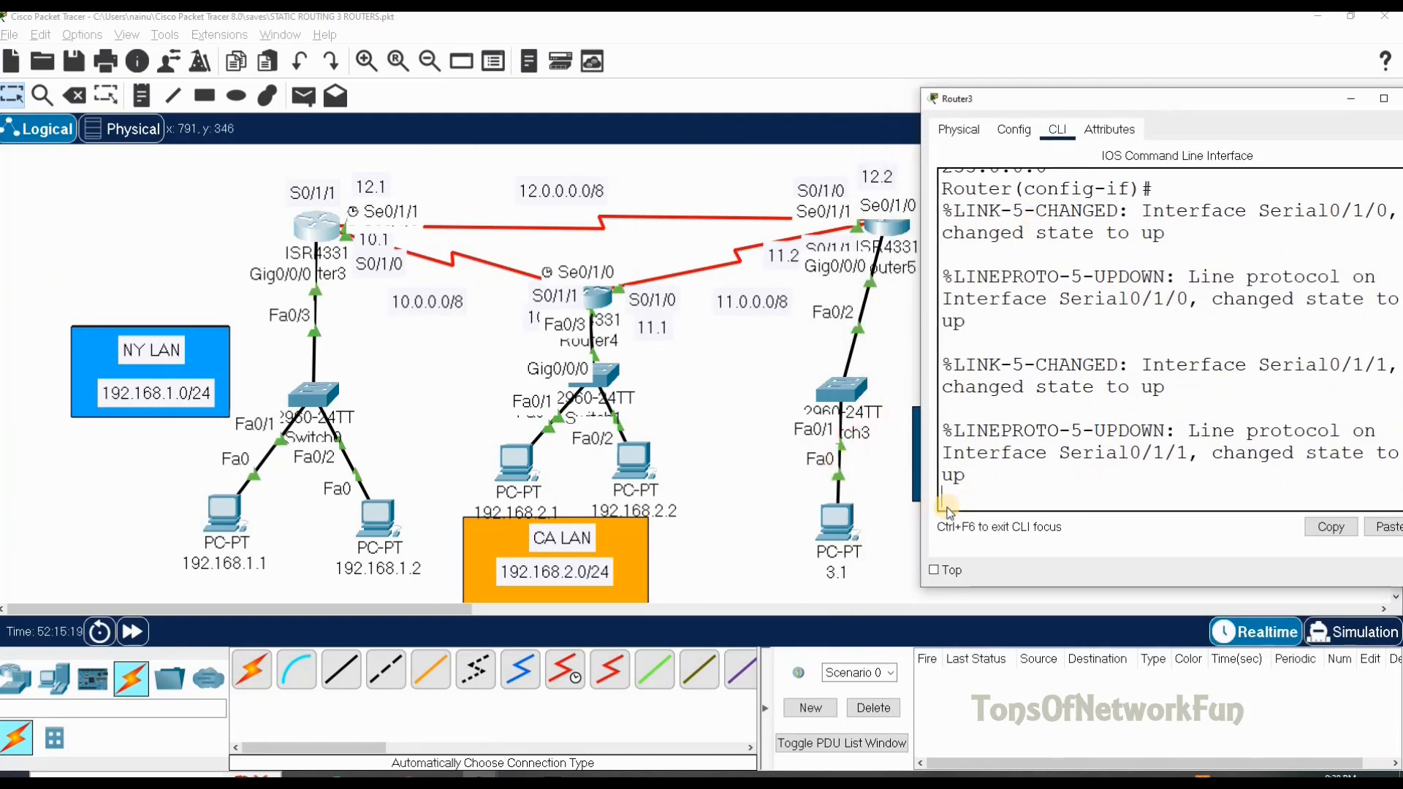
key(Return)
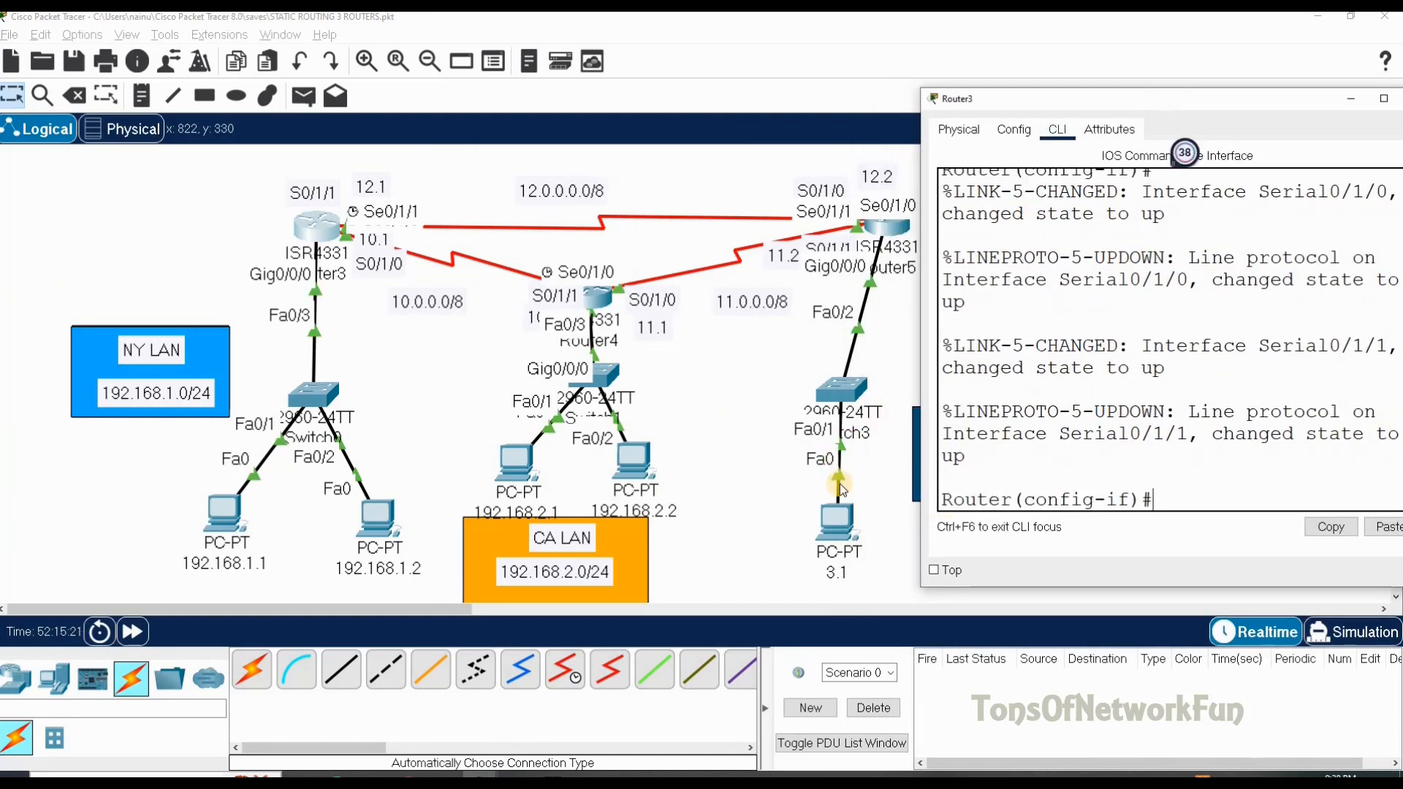
text(exit)
key(Return)
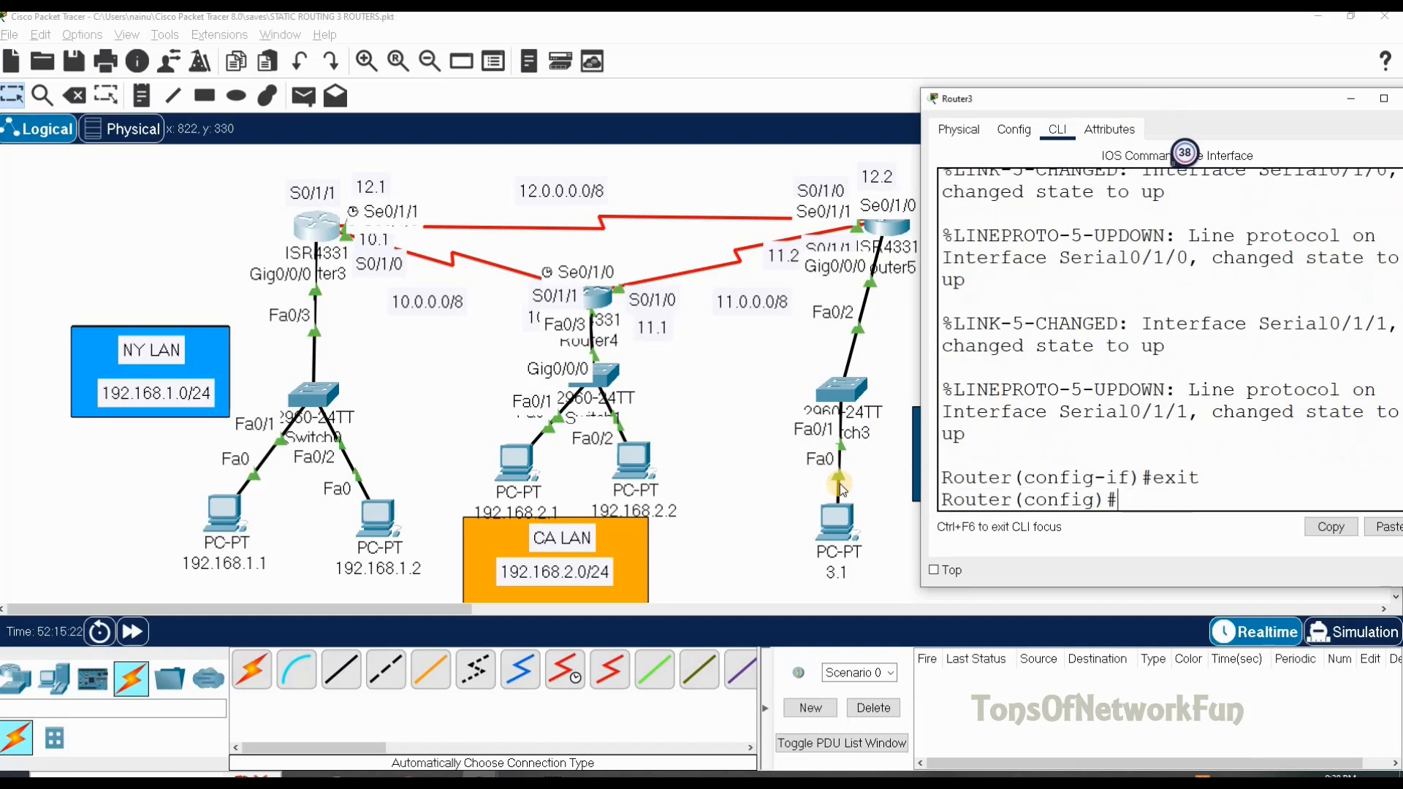
Add a static route on Router3 to 192.168.3.0 with mask 255.255.255.0 via next hop 12.0.0.2 and administrative distance 1.
text(ip route )
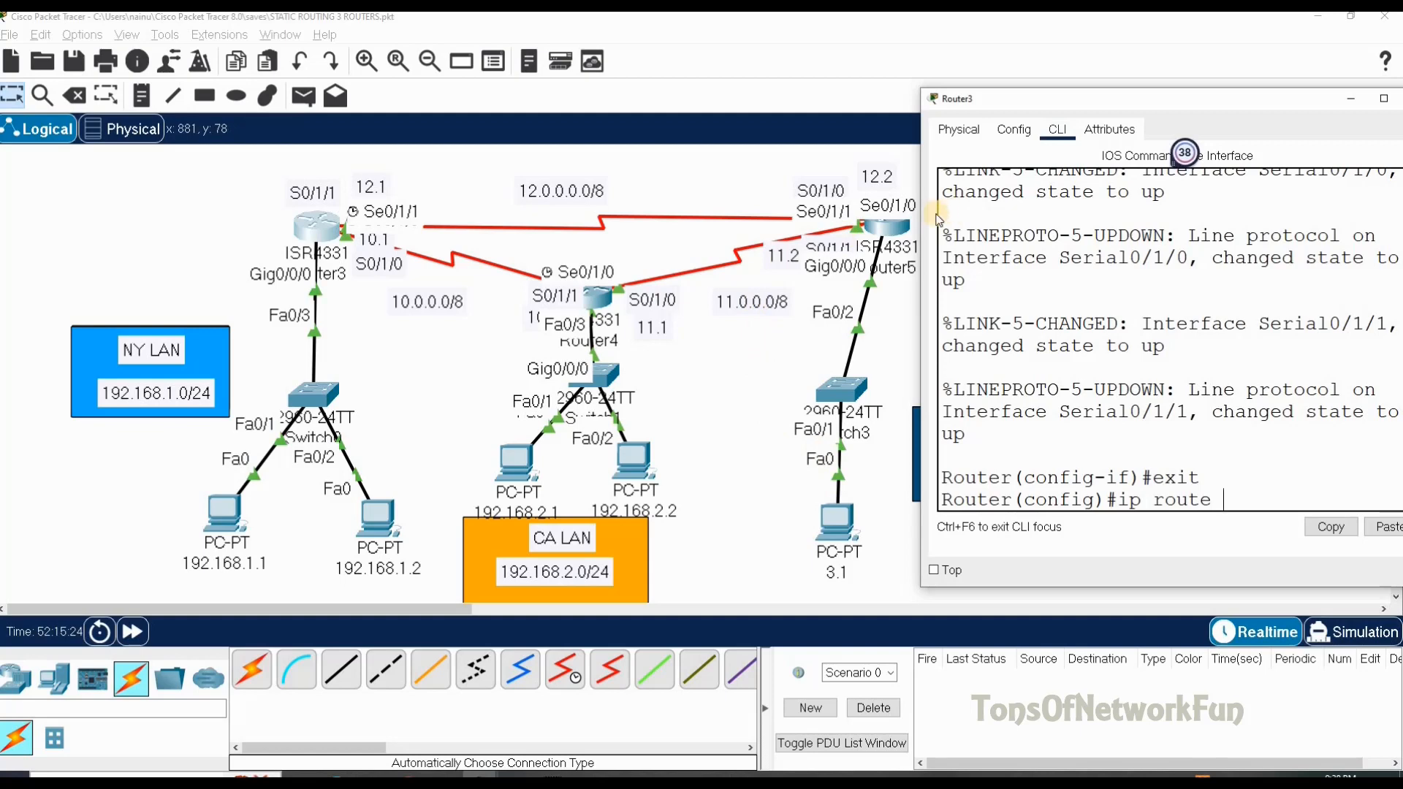
text(192.168.3.0)
drag(1052, 102, 328, 140)
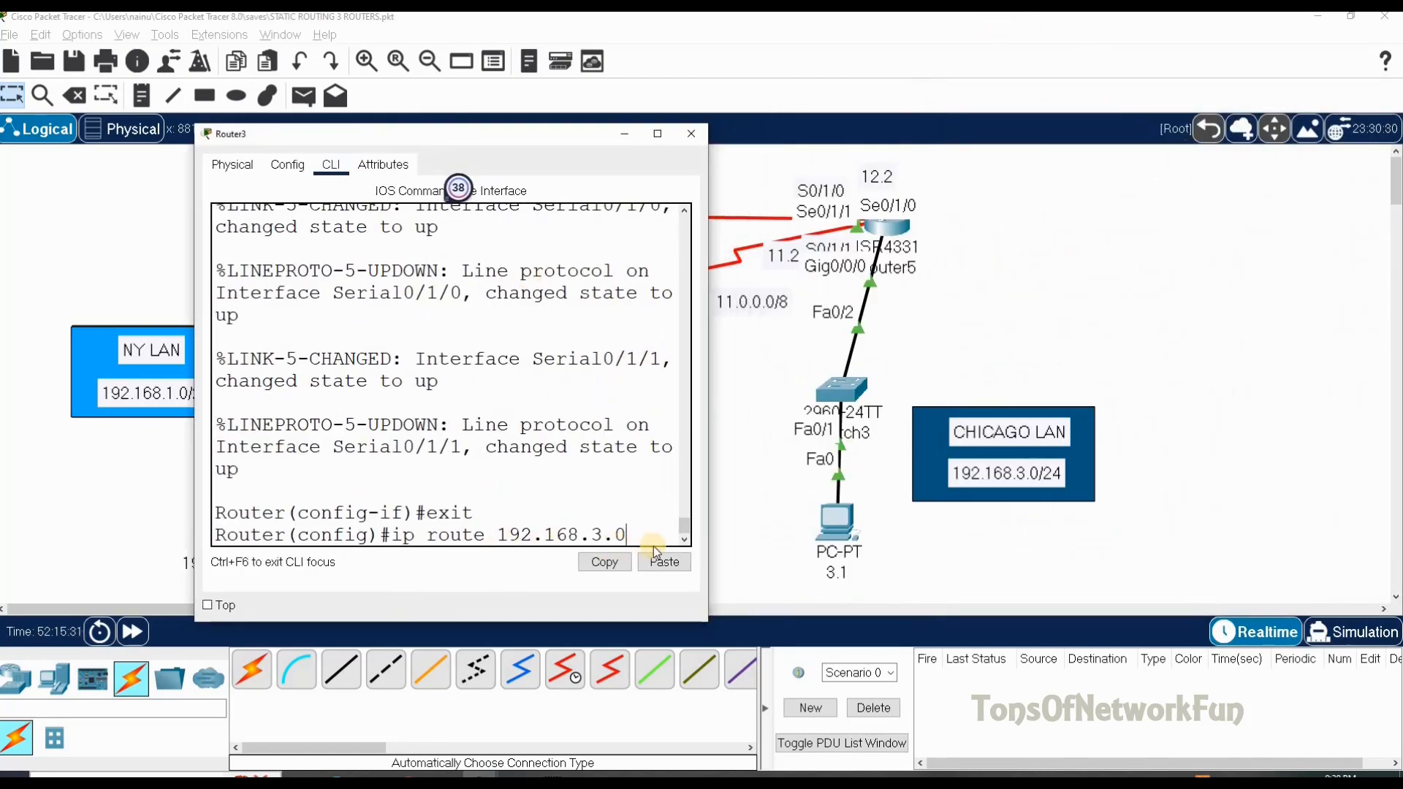
text(255.)
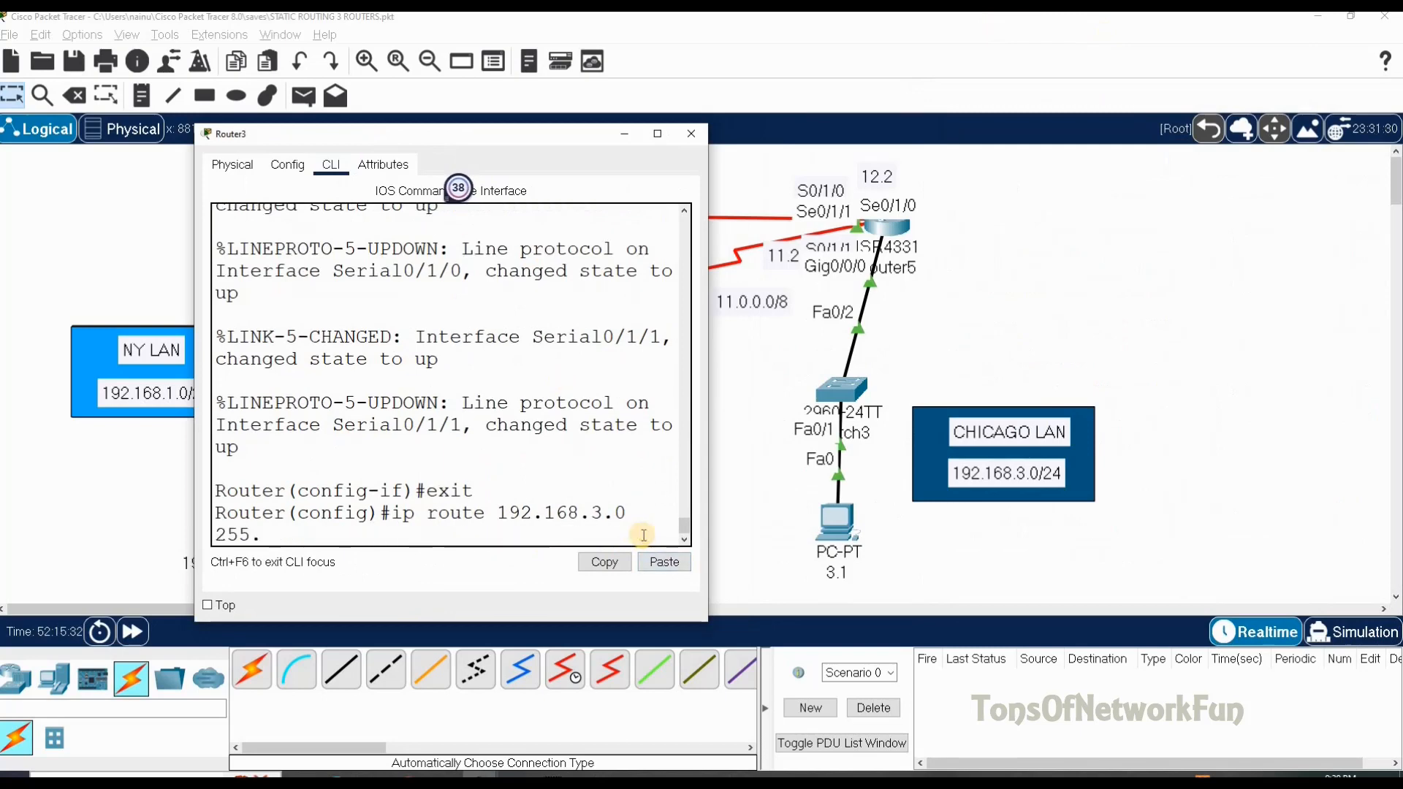
text(255.255.0)
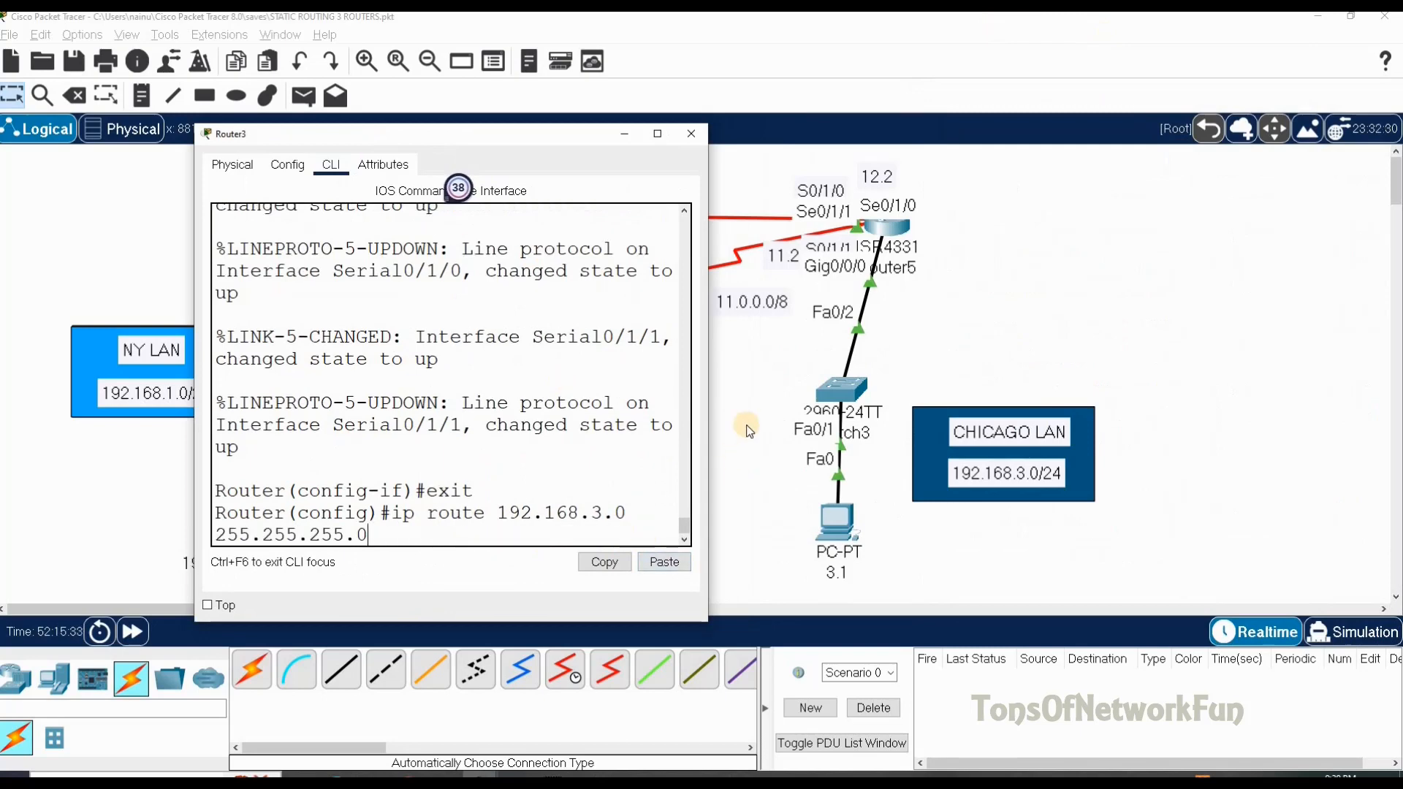
drag(511, 136, 468, 341)
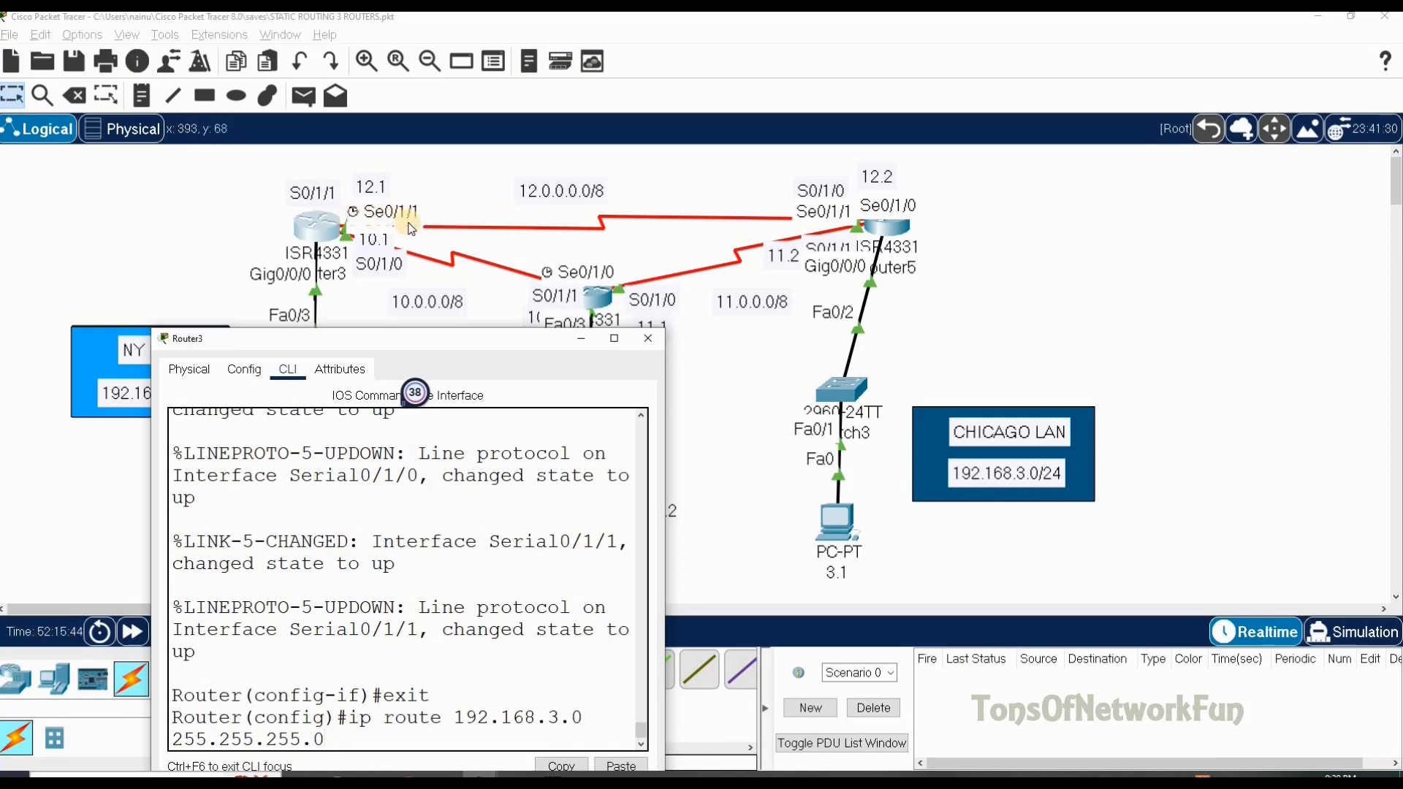
drag(431, 350, 451, 311)
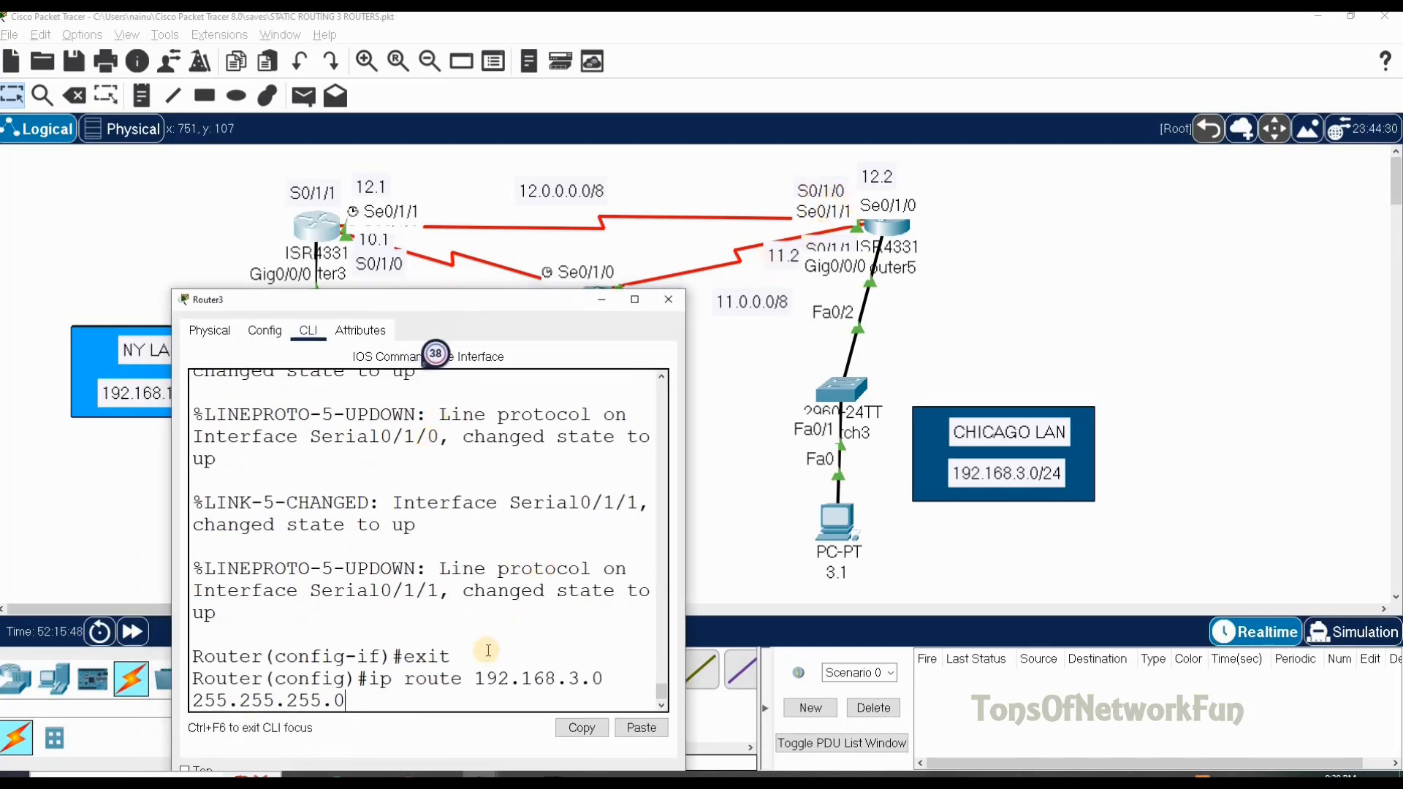
text(12.0.0.2)
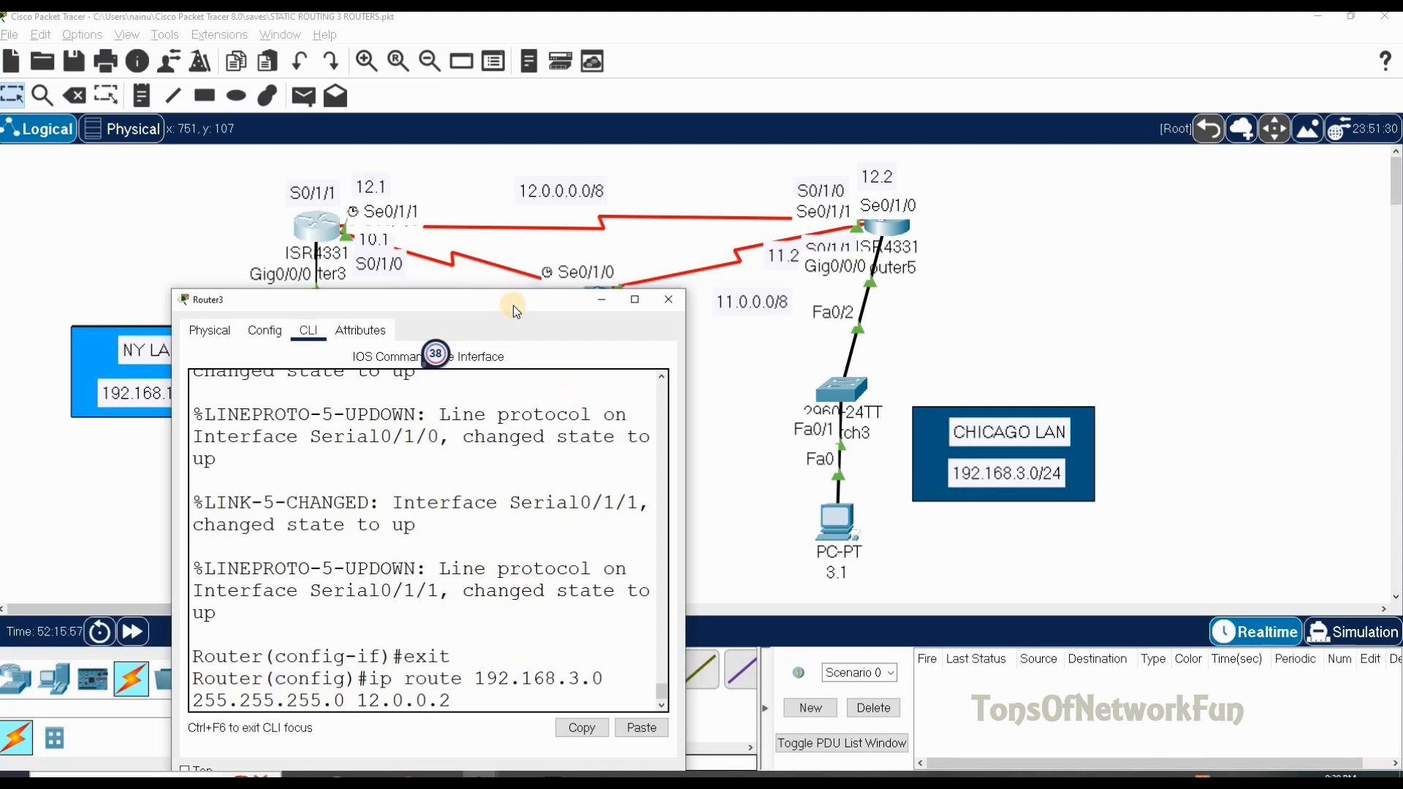
drag(510, 310, 1230, 290)
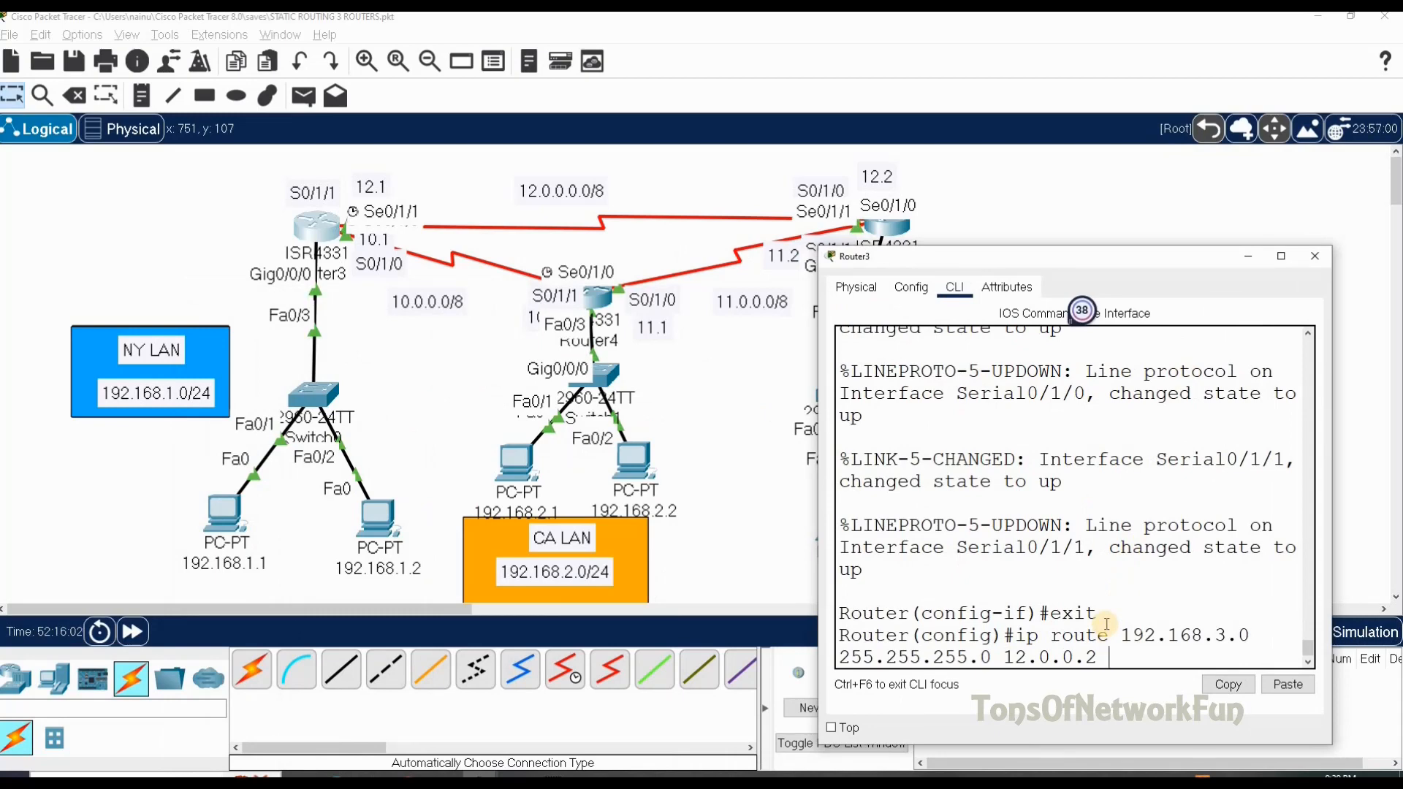
text(1)
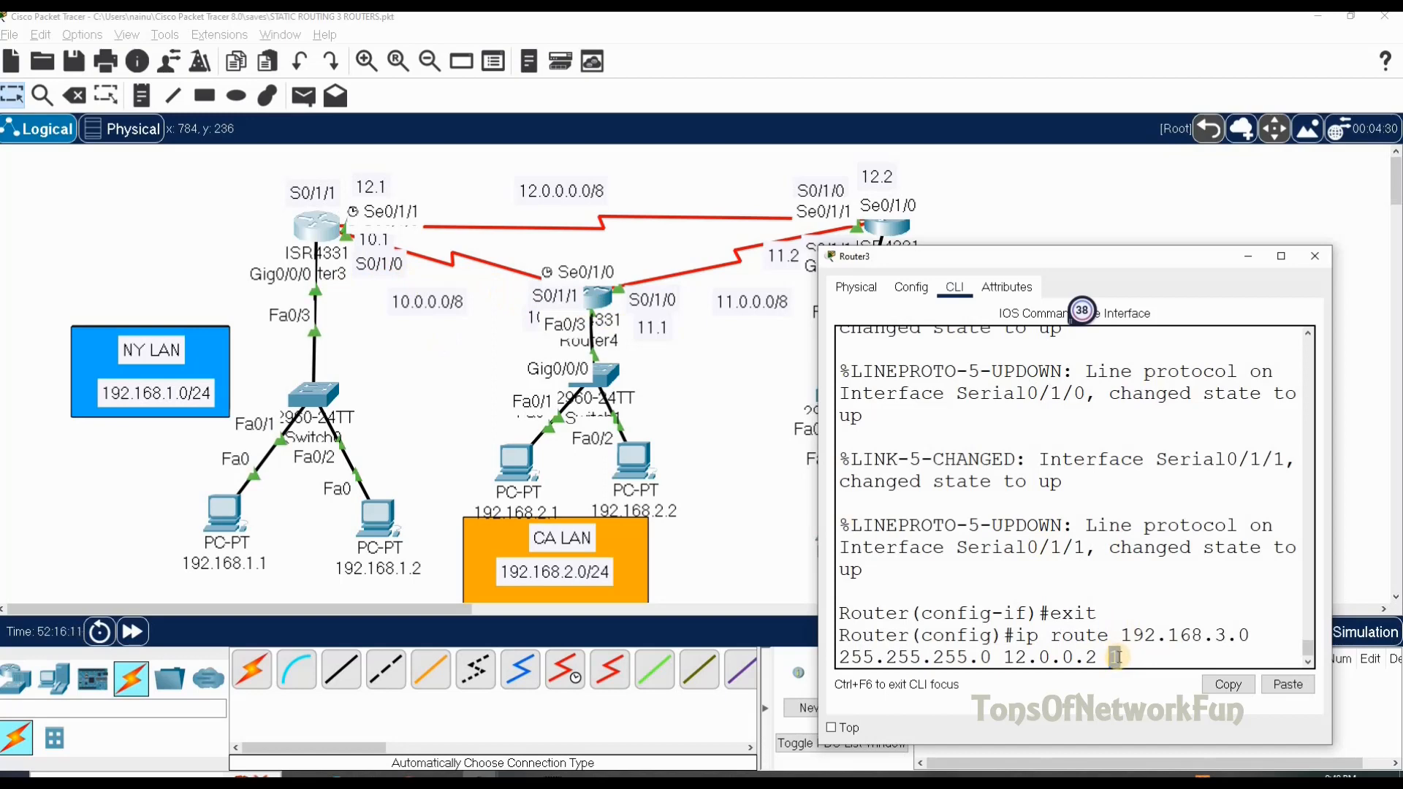
text(1)
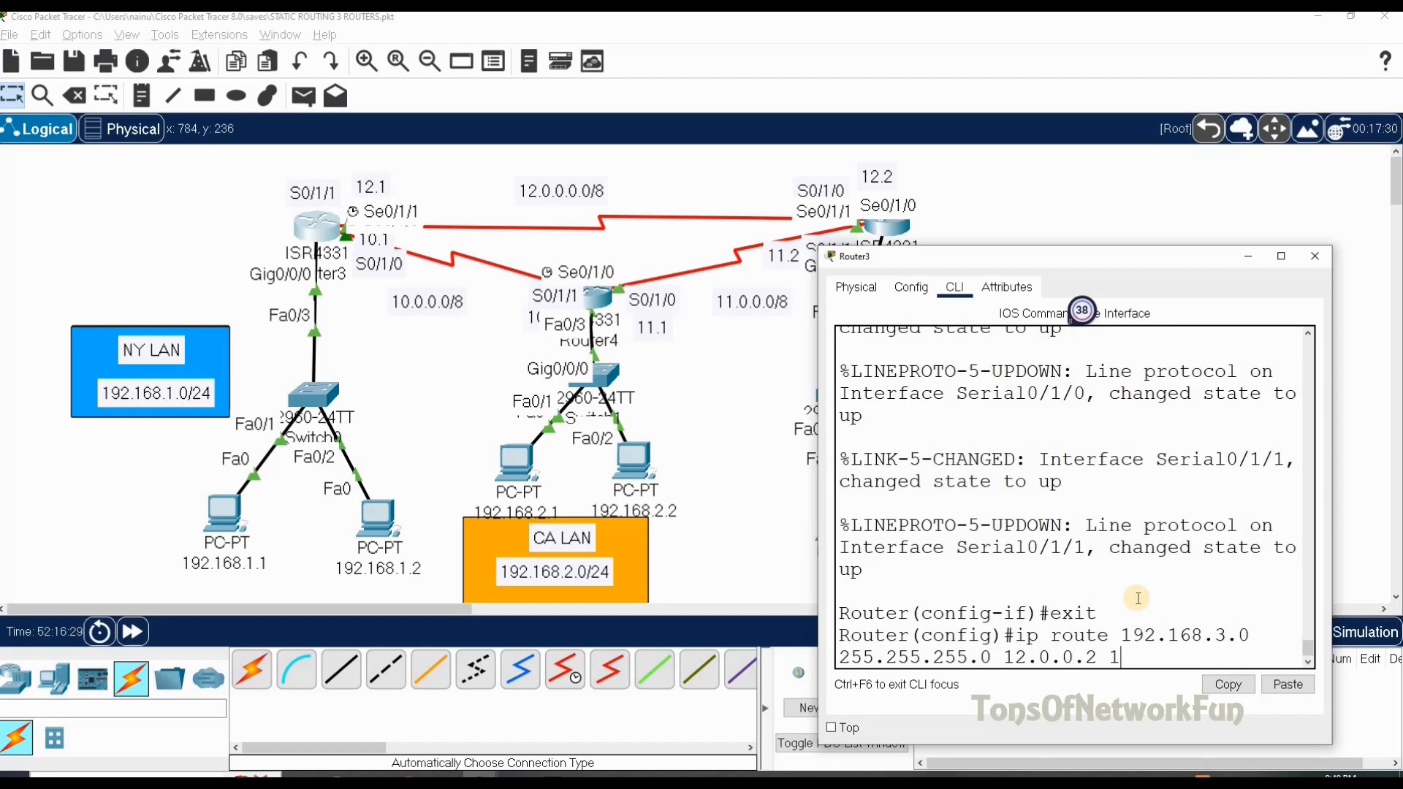
key(Return)
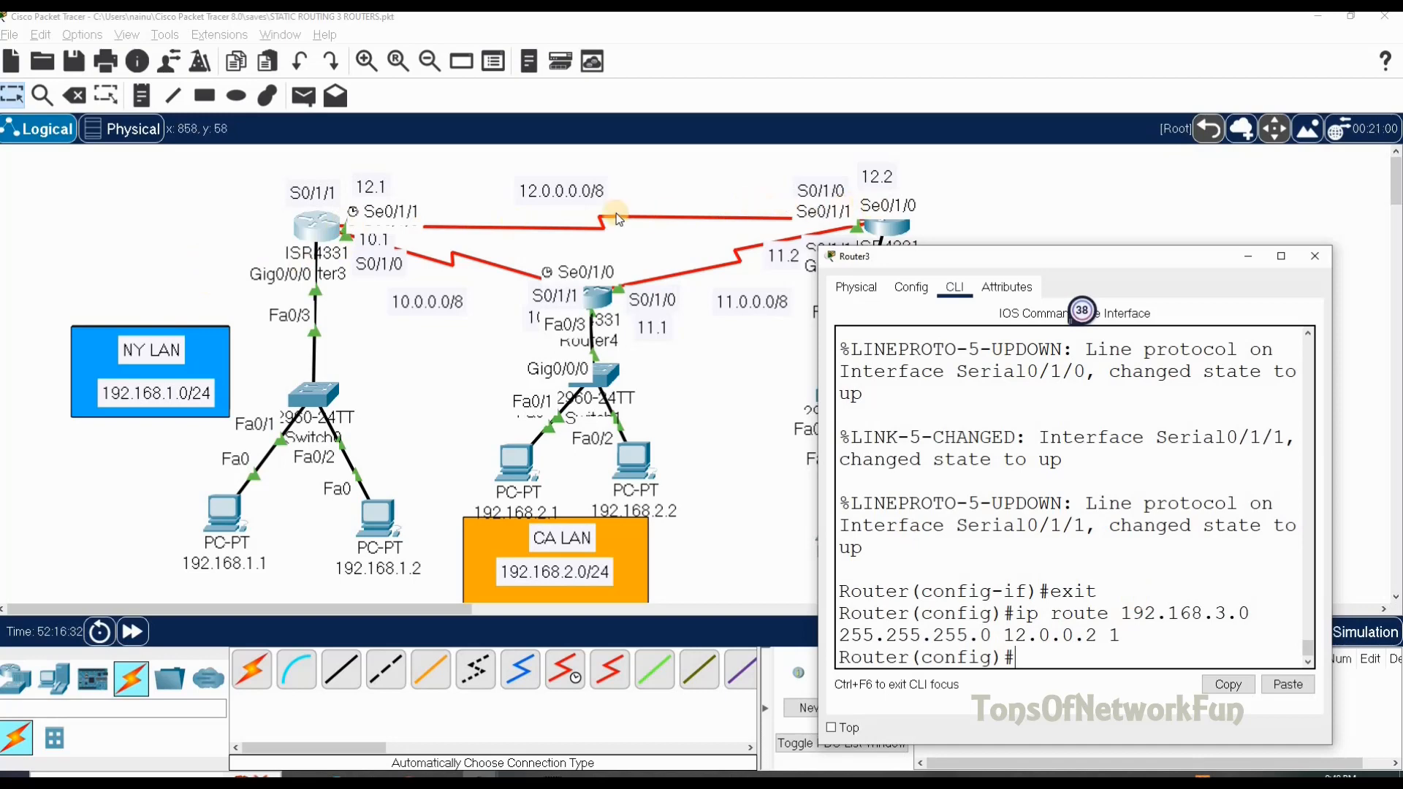
Try to add a backup route on Router3 to 192.168.3.0 with mask 255.255.255.0 via 10.0.0.1 and administrative distance 2.
drag(965, 265, 1028, 221)
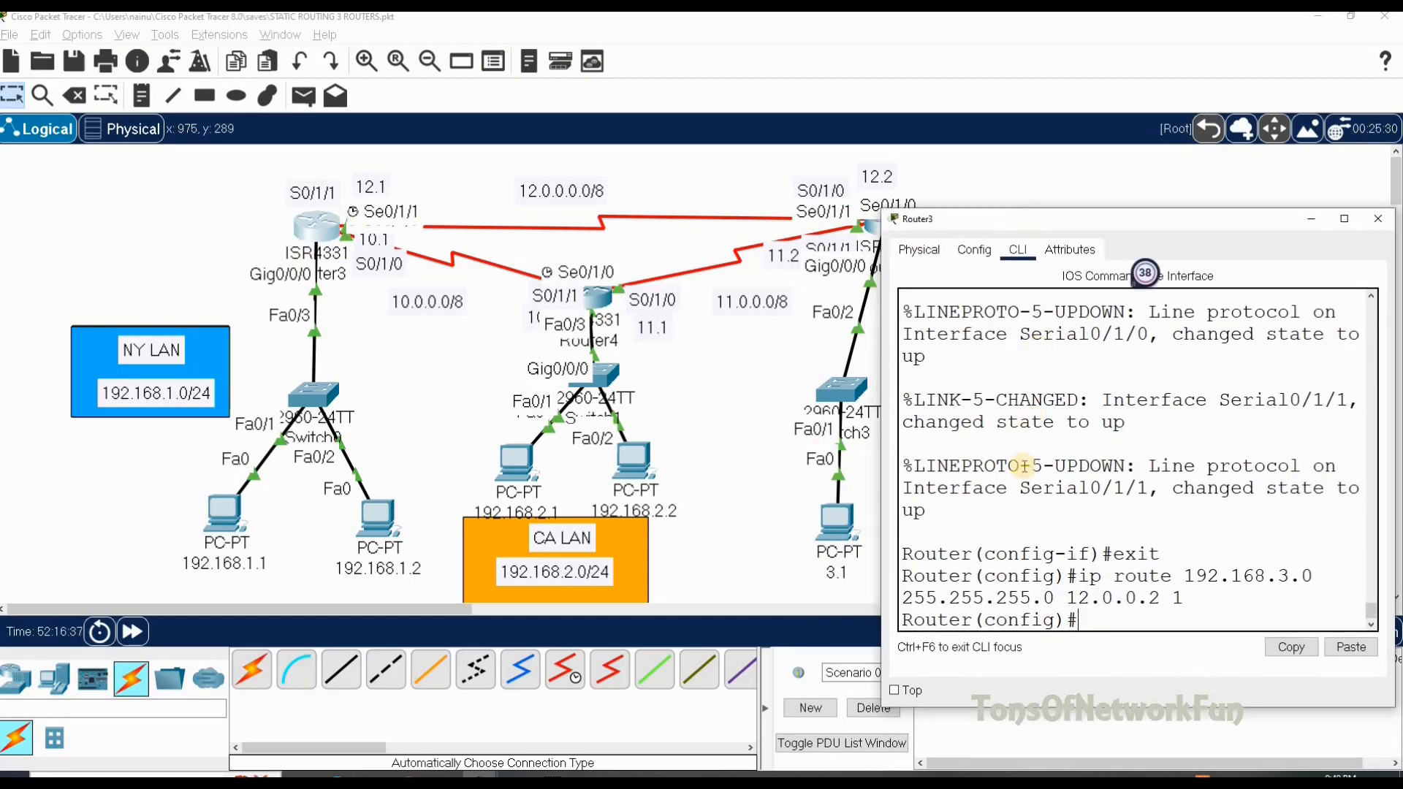
text(ip route)
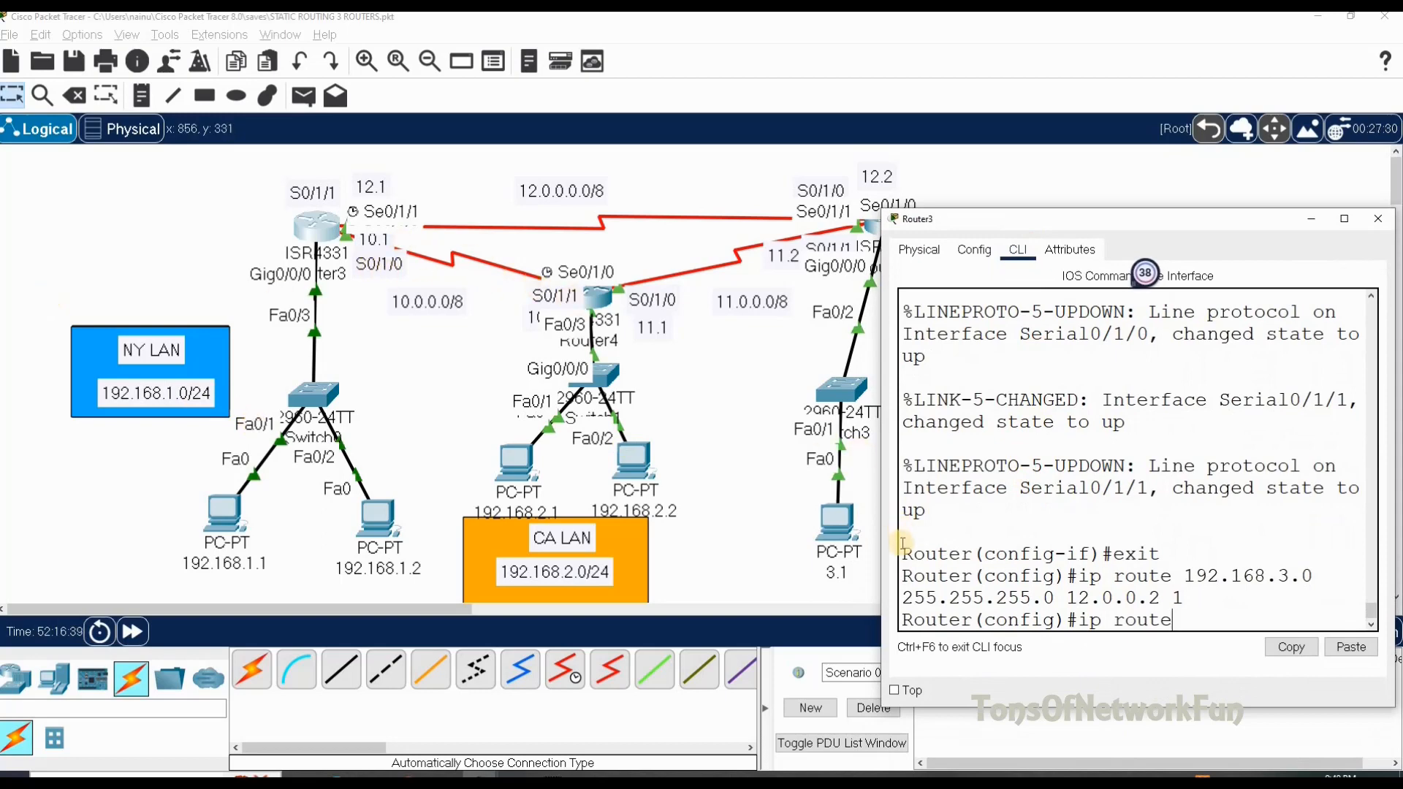
text( 192.168)
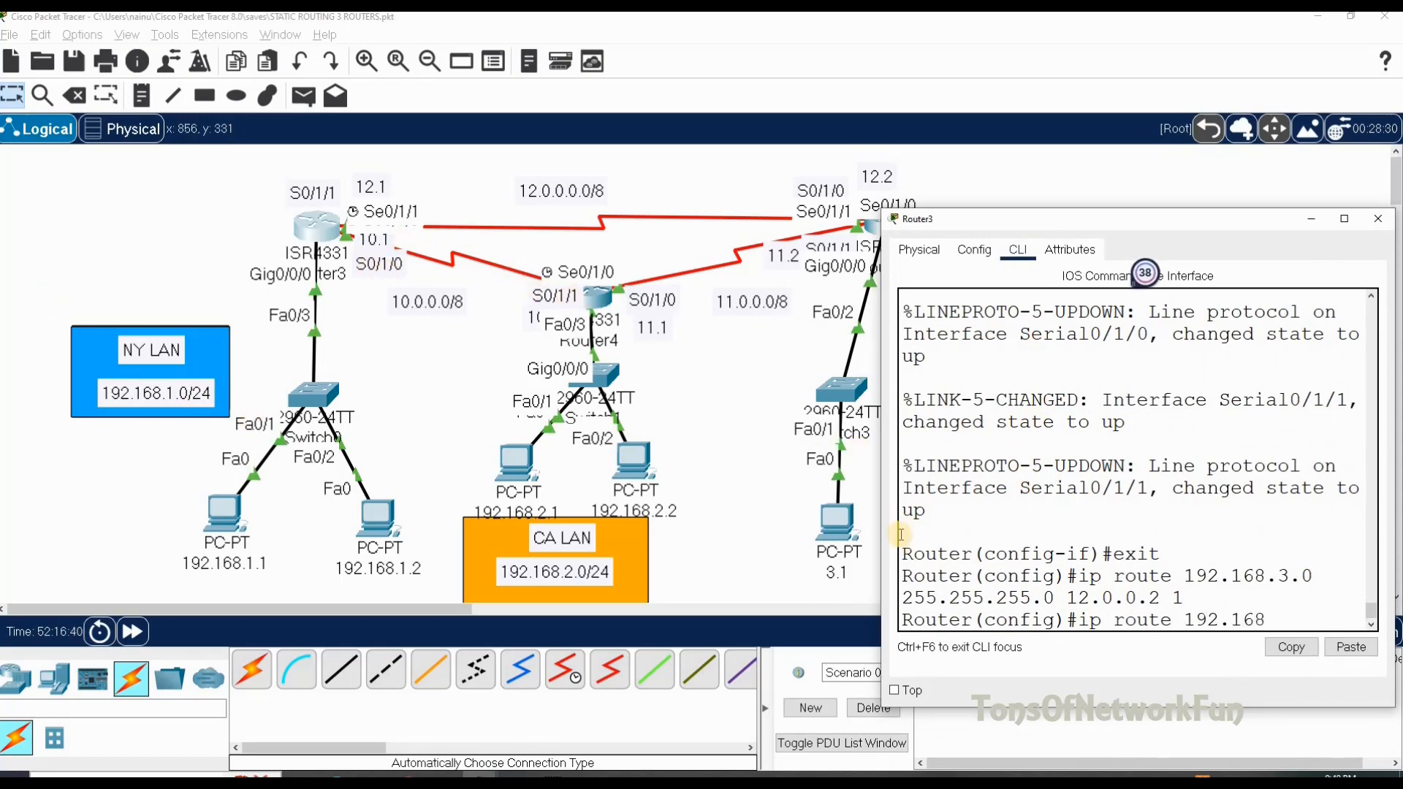
text(.3.0 255.255.255.0)
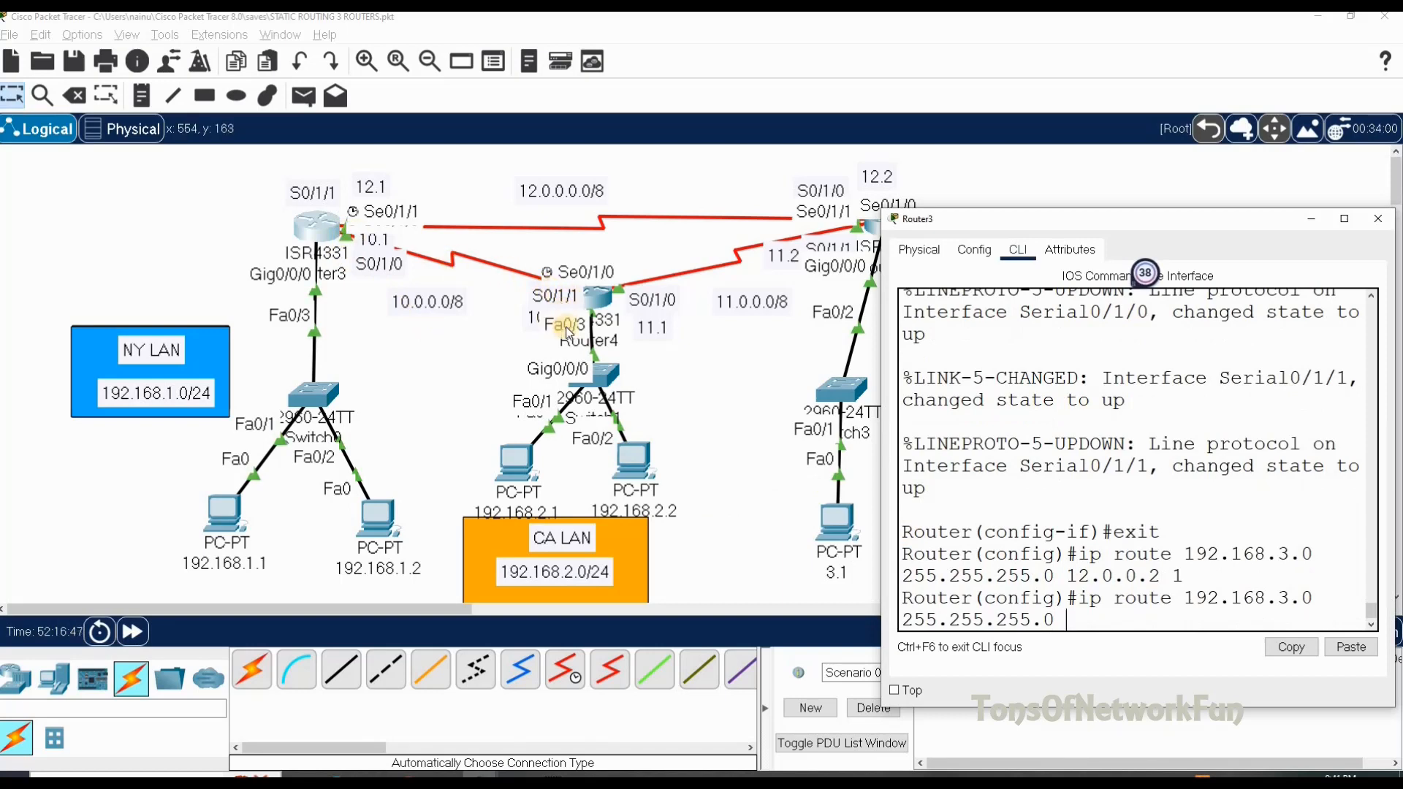
text(10.0.0.1 )
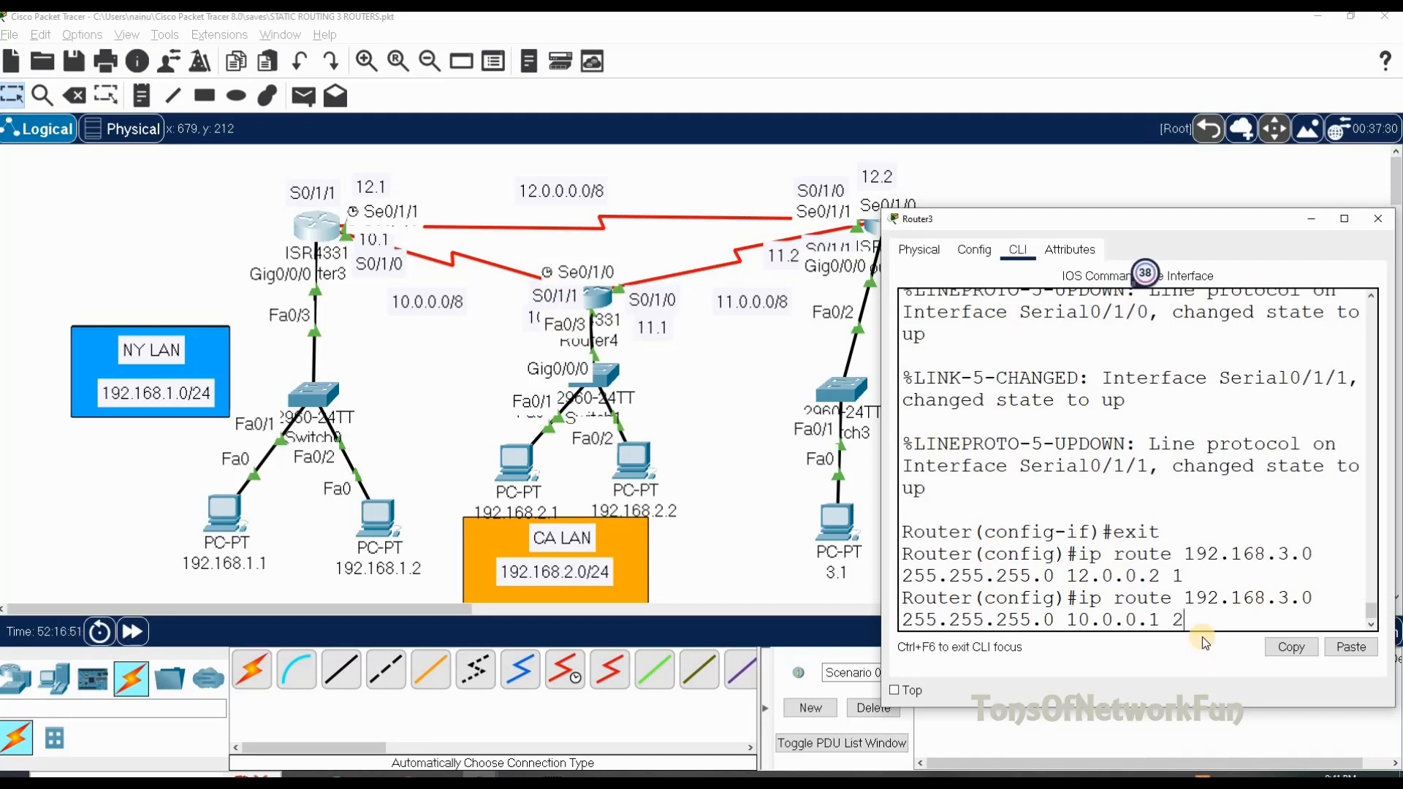
text(2)
key(Return)
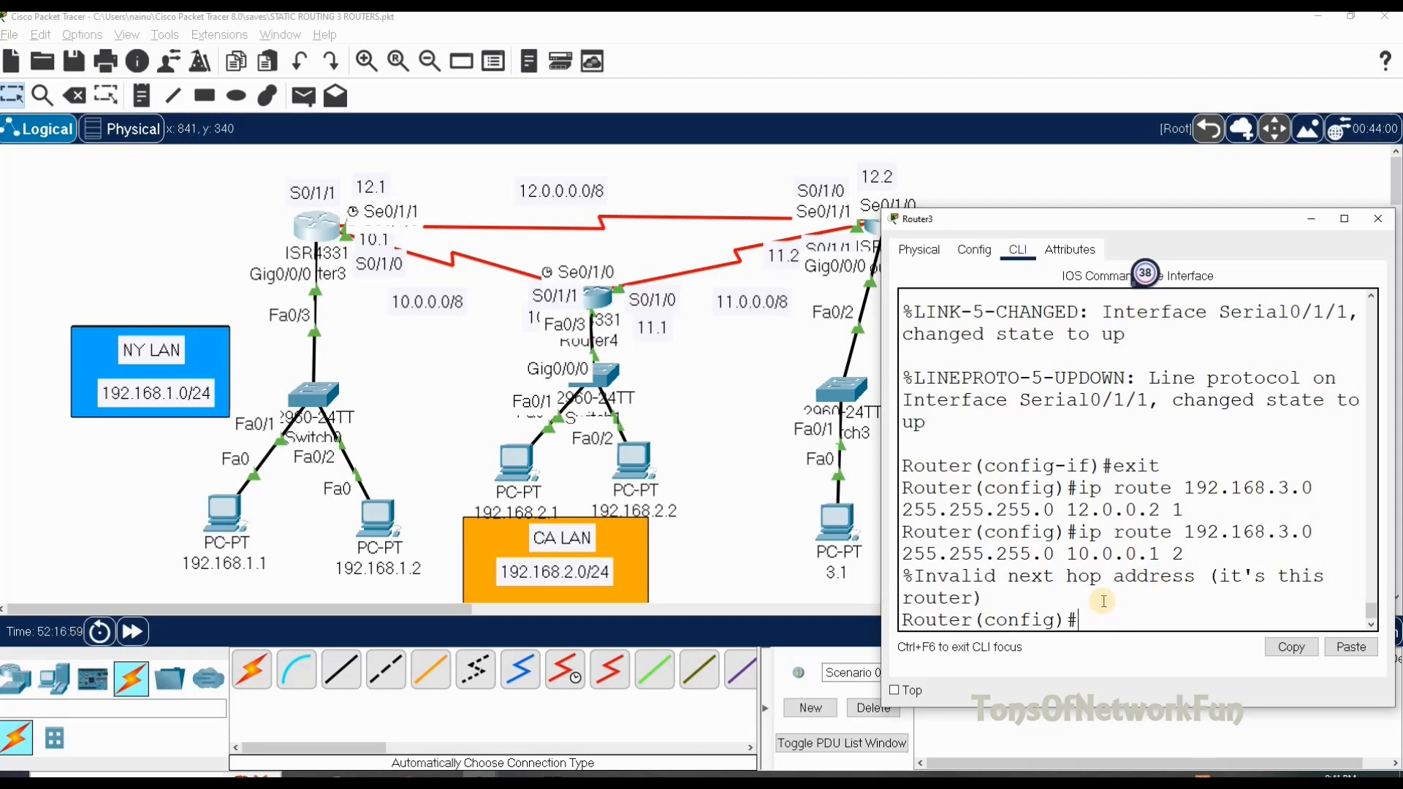
Add a backup static route on Router3 to 192.168.3.0 with mask 255.255.255.0 via 10.0.0.2 and administrative distance 2.
key(Up)
key(BackSpace)
key(BackSpace)
key(BackSpace)
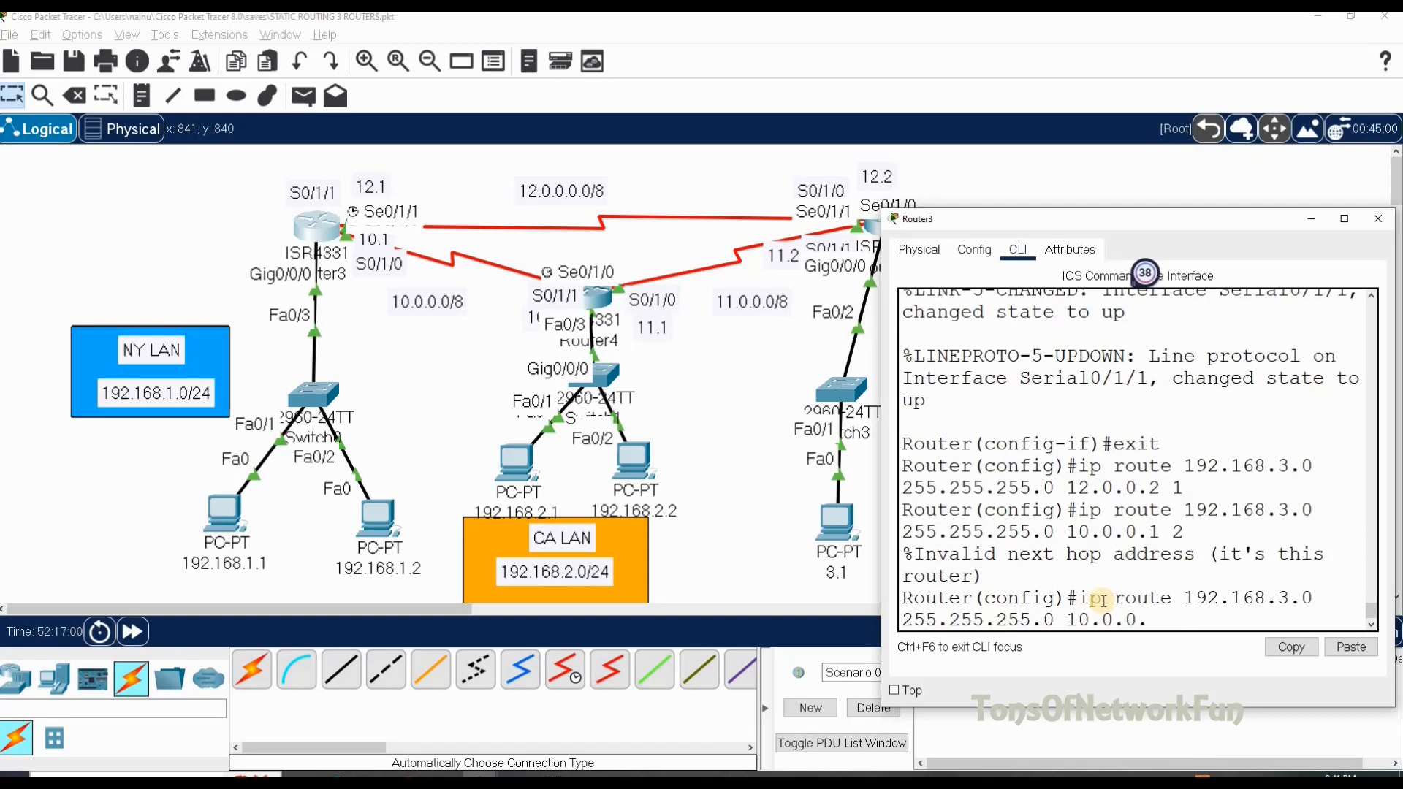
text(2 2)
key(Return)
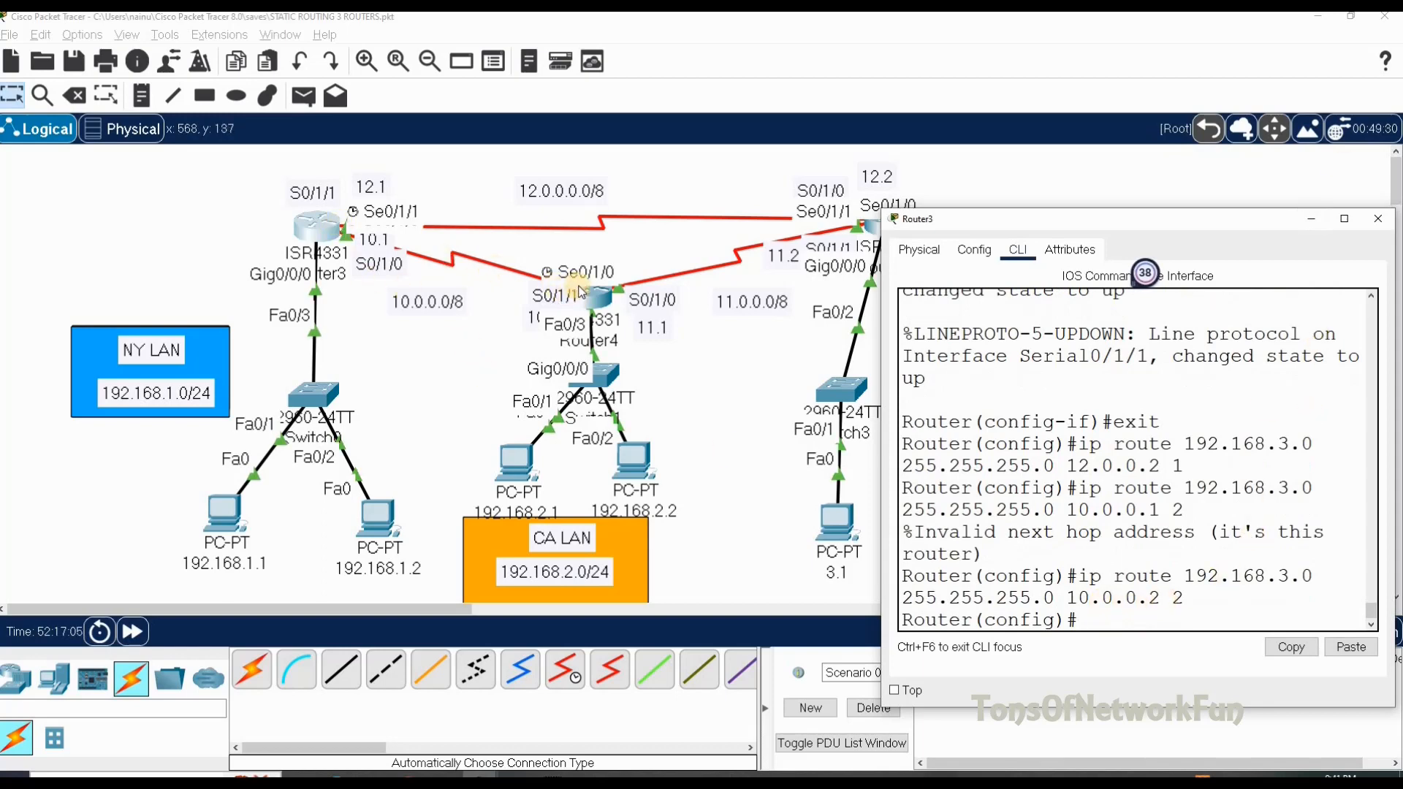
drag(1164, 512, 1149, 512)
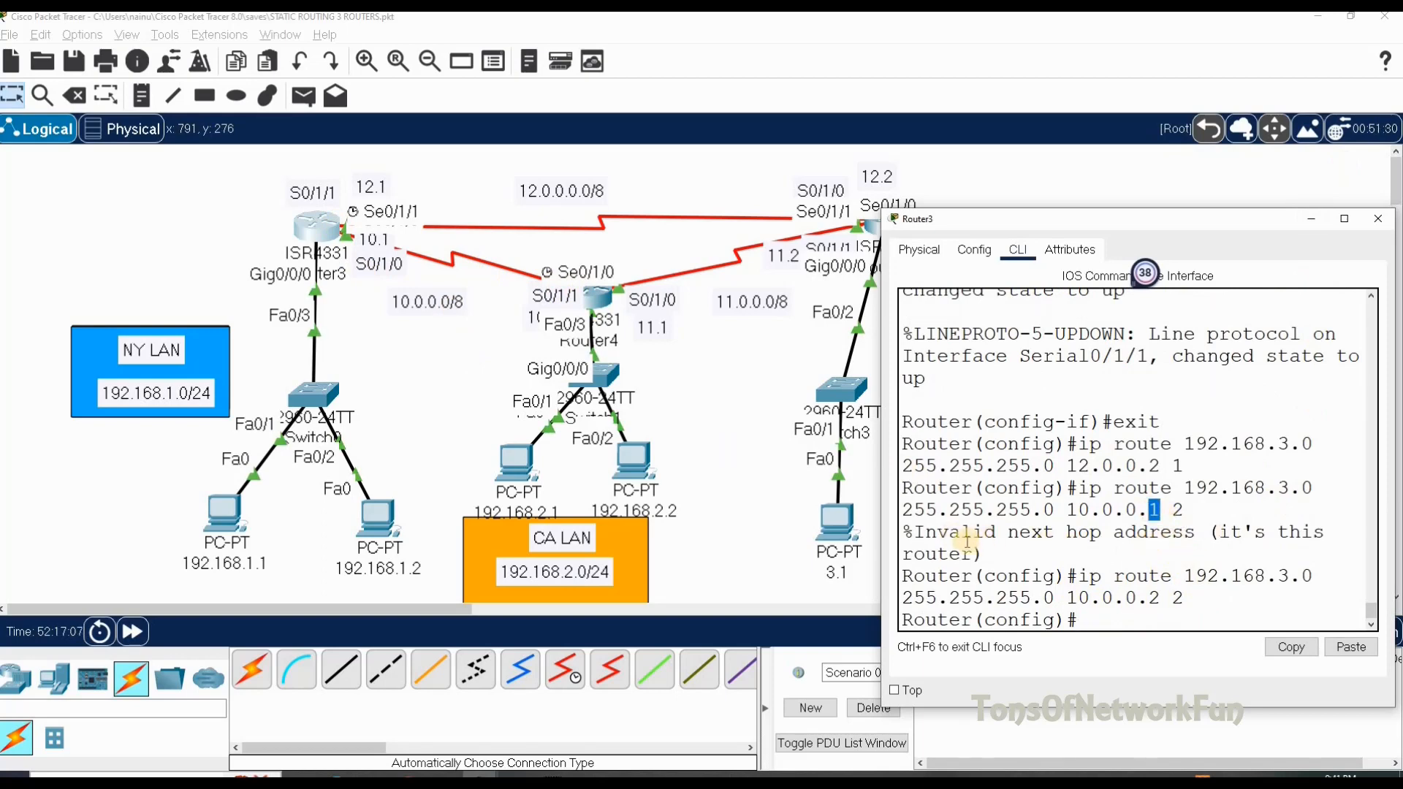
Add a static route on Router3 to 11.0.0.0 with mask 255.255.255.0 via next hop 10.0.0.2.
click(1102, 621)
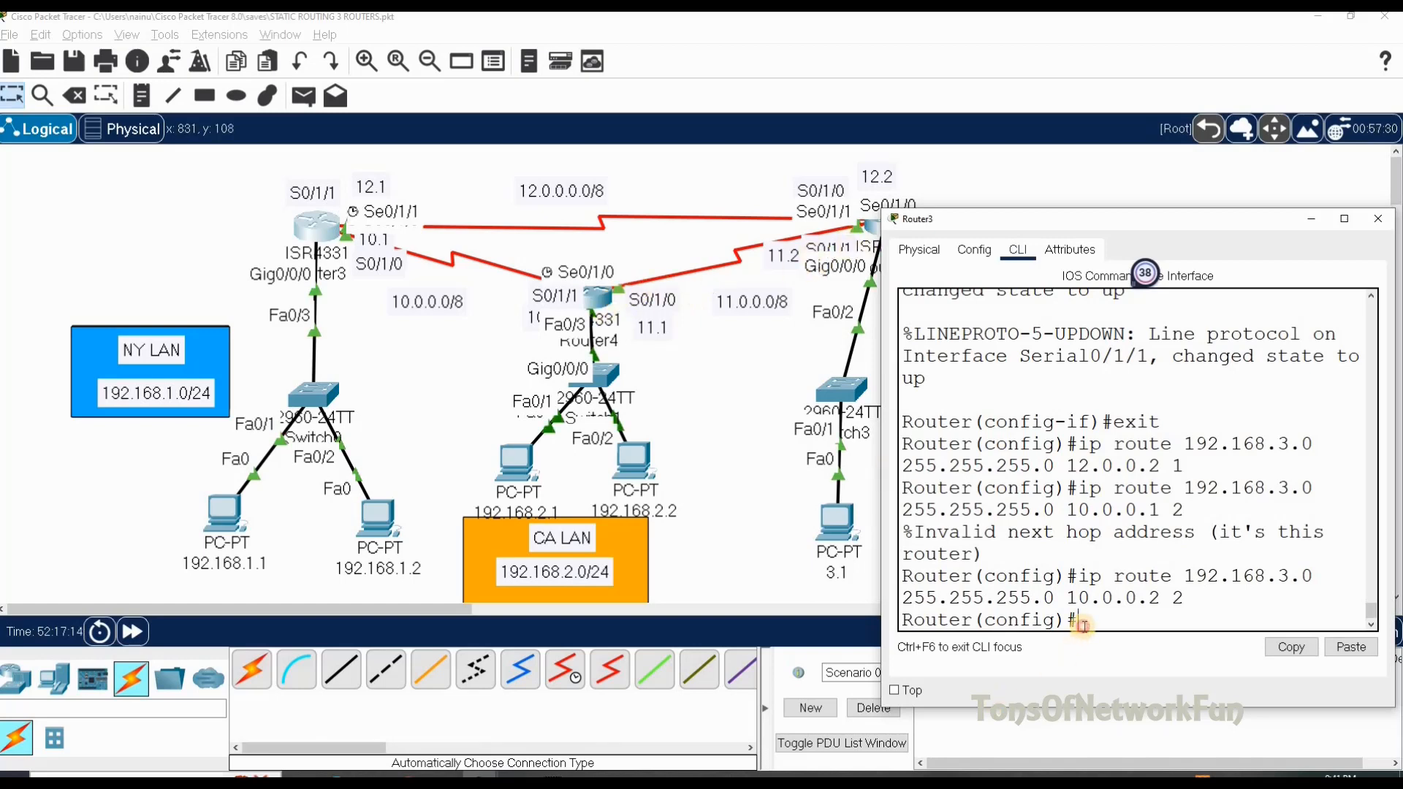
text(ip route)
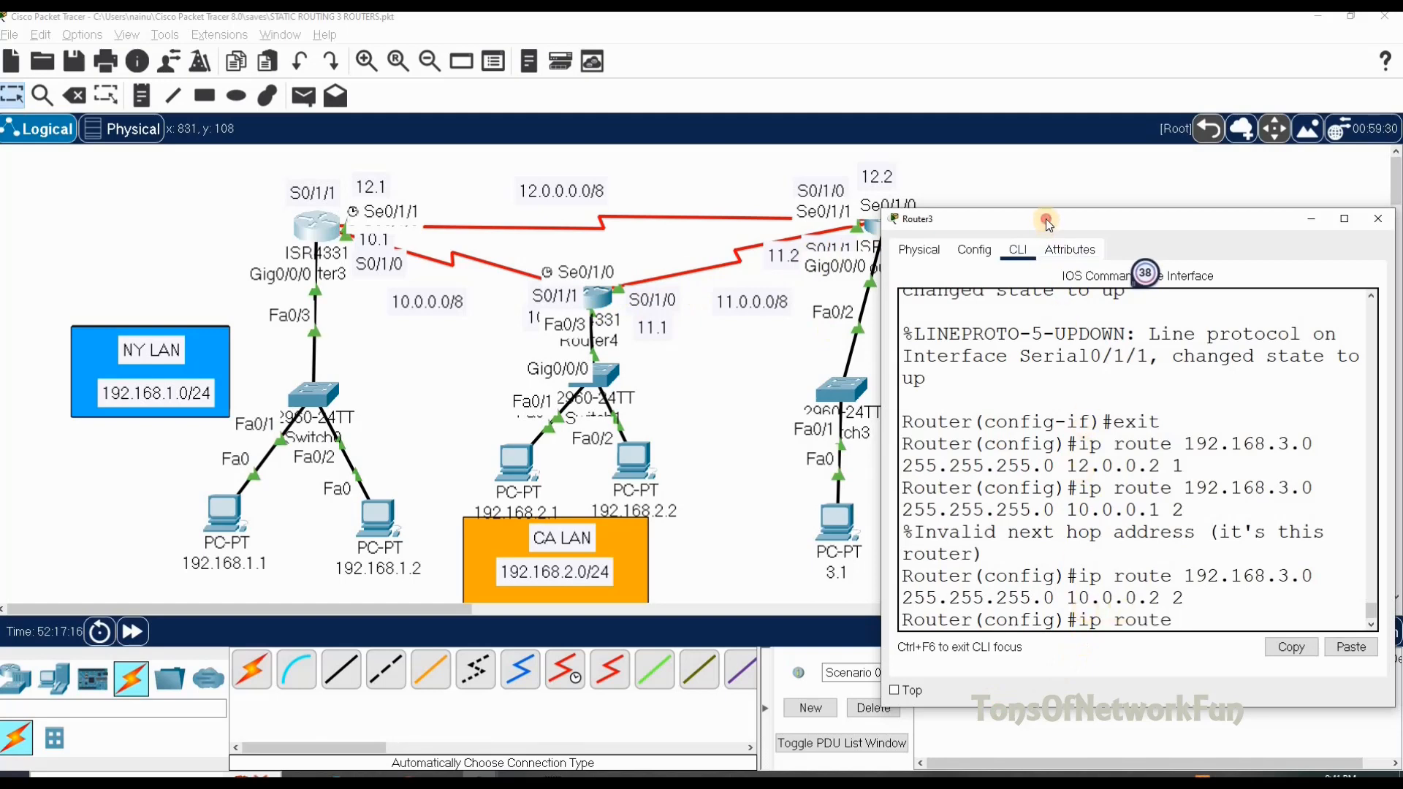
drag(1046, 223, 1050, 139)
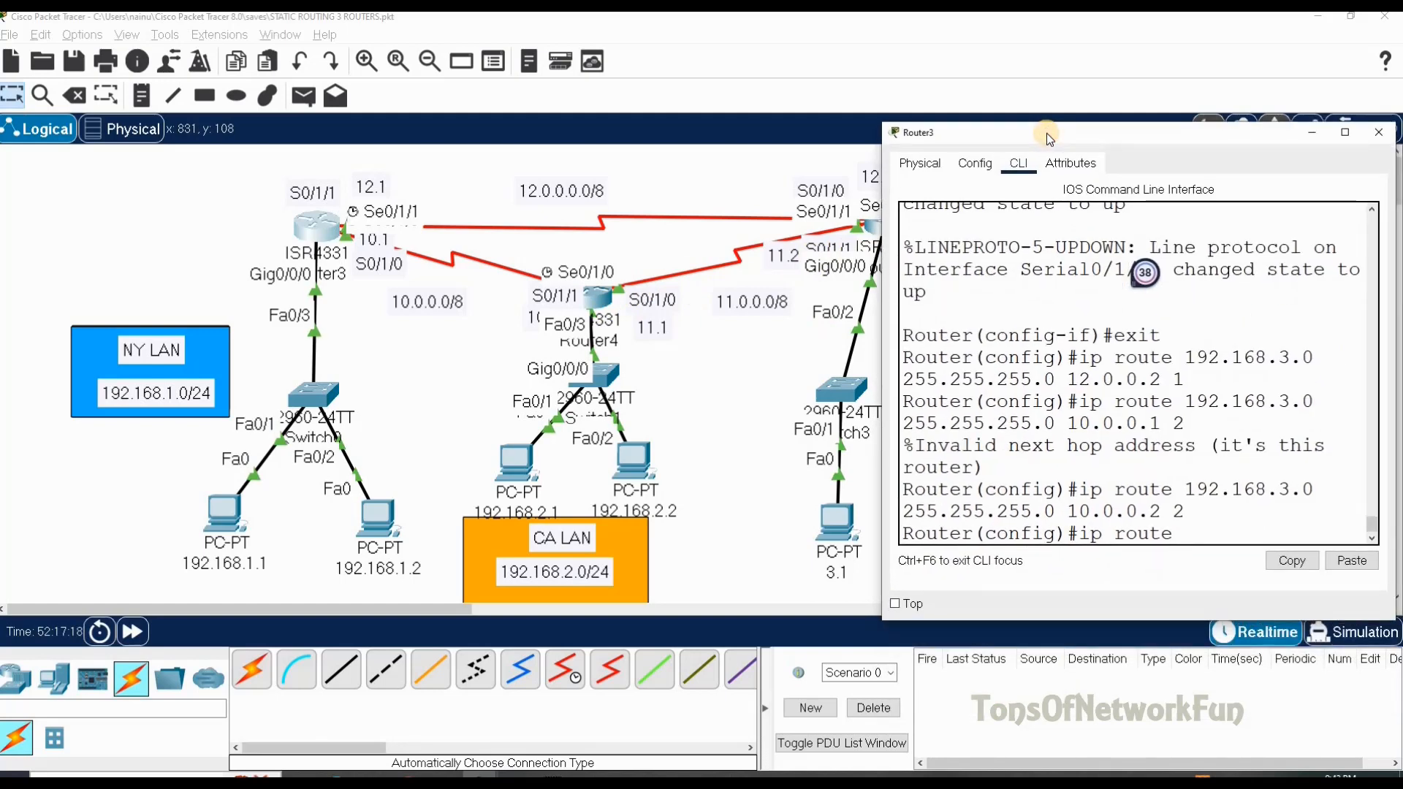
text(11.0.)
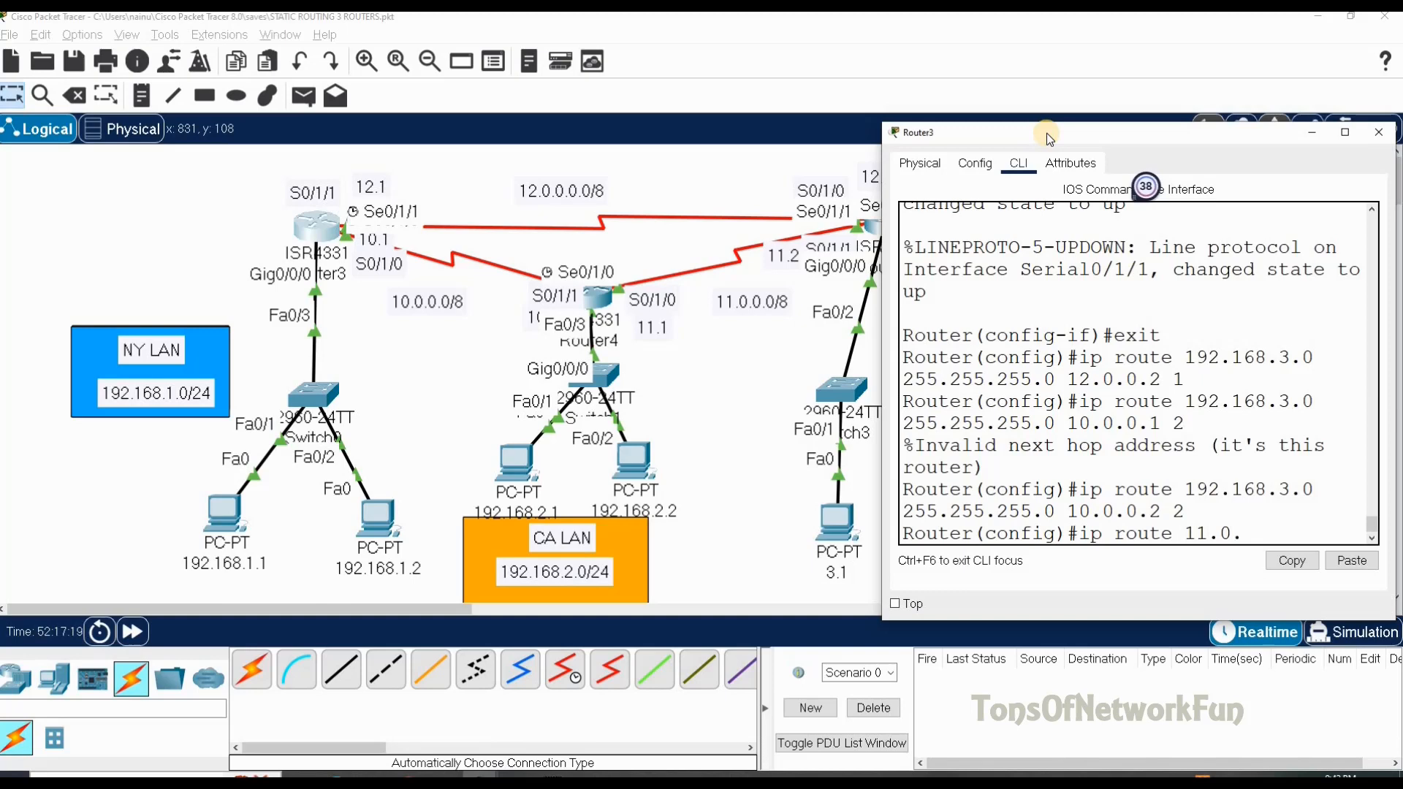
text(0.0 255.255)
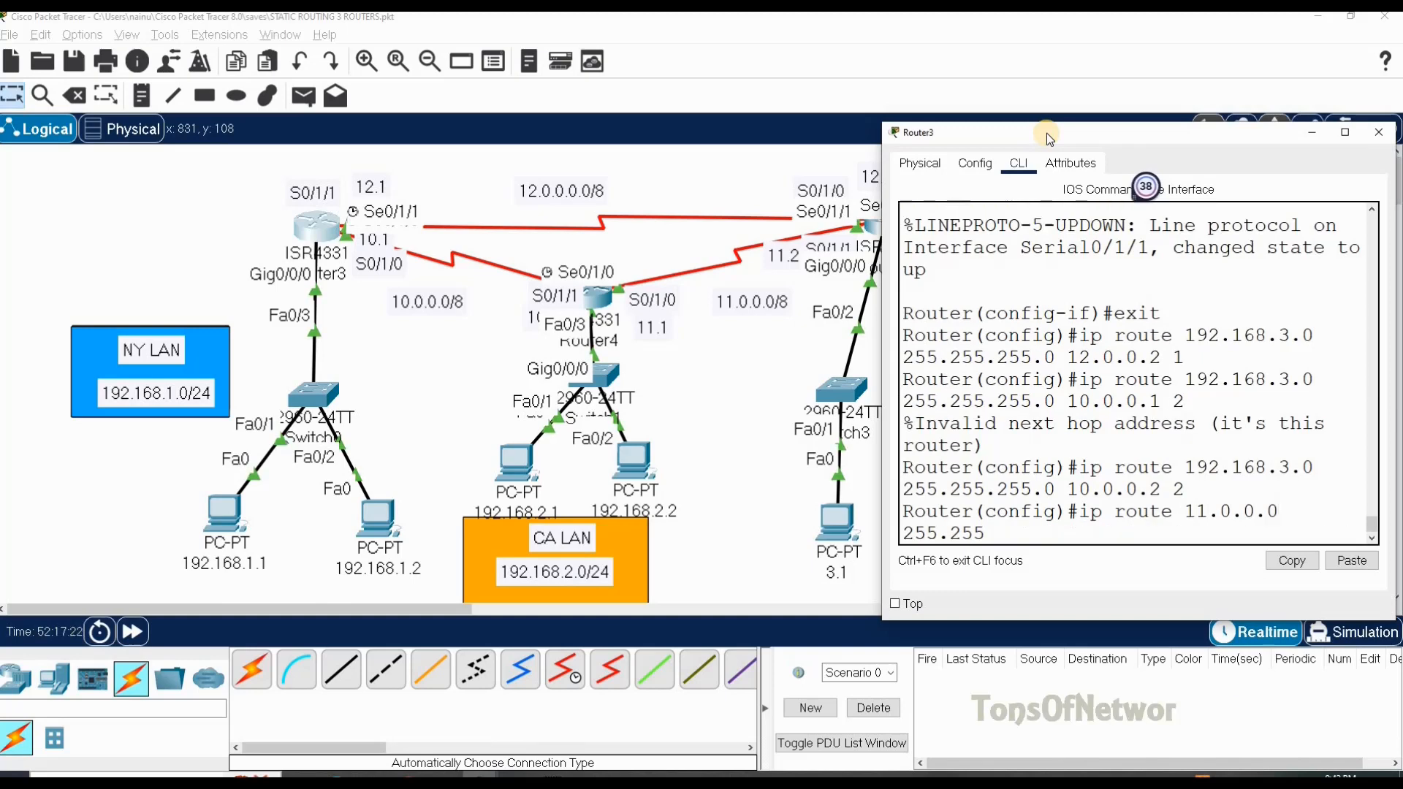
text(.255.0)
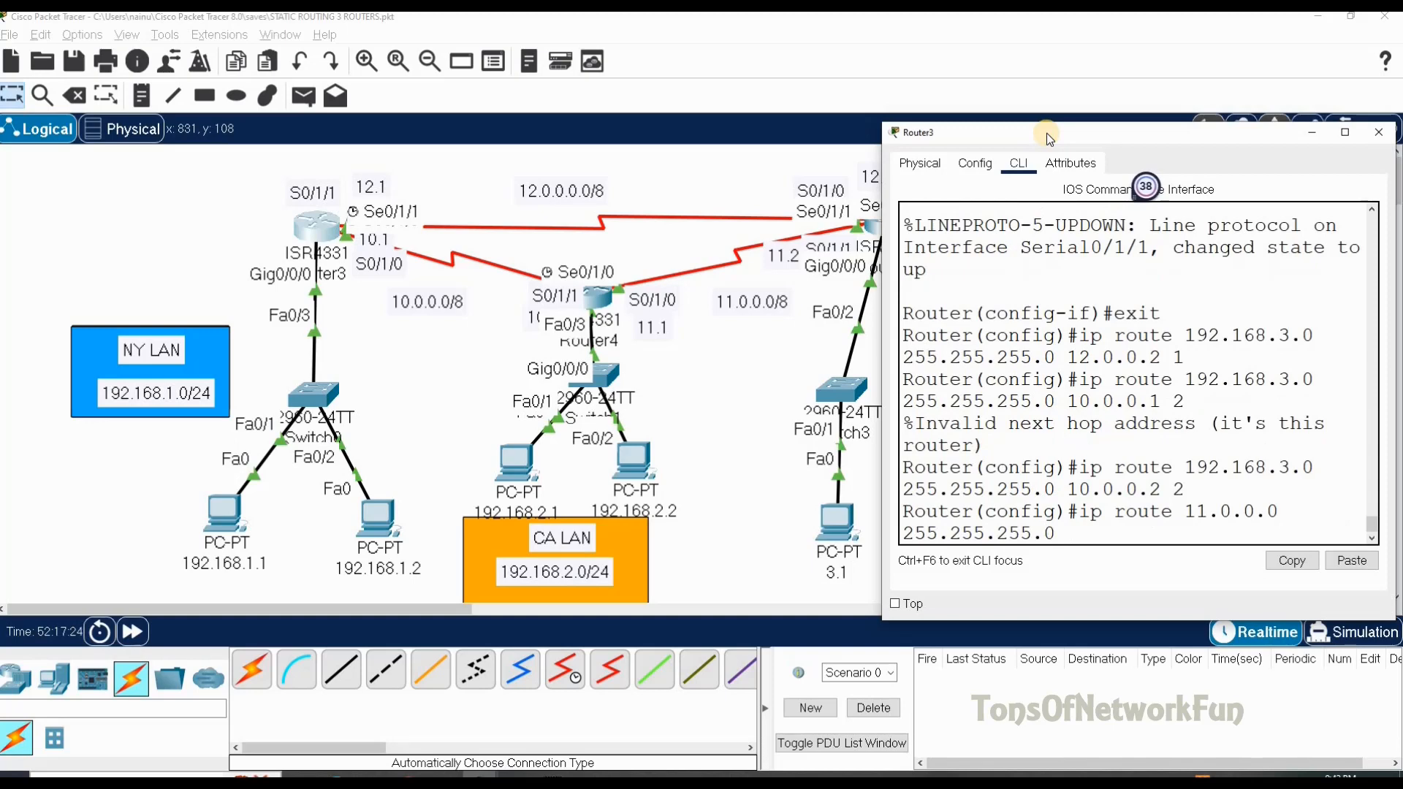
drag(1099, 137, 1149, 134)
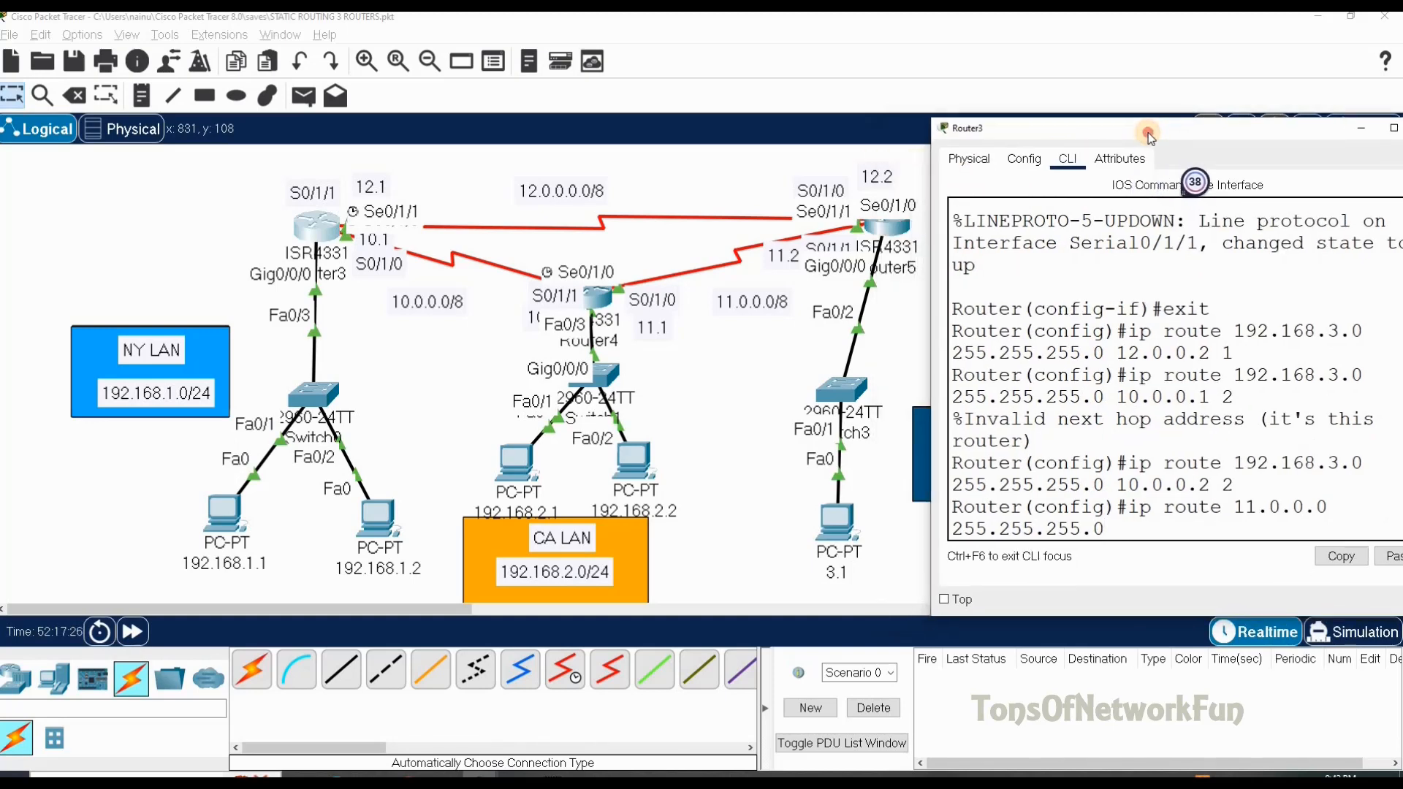
drag(1147, 133, 1143, 136)
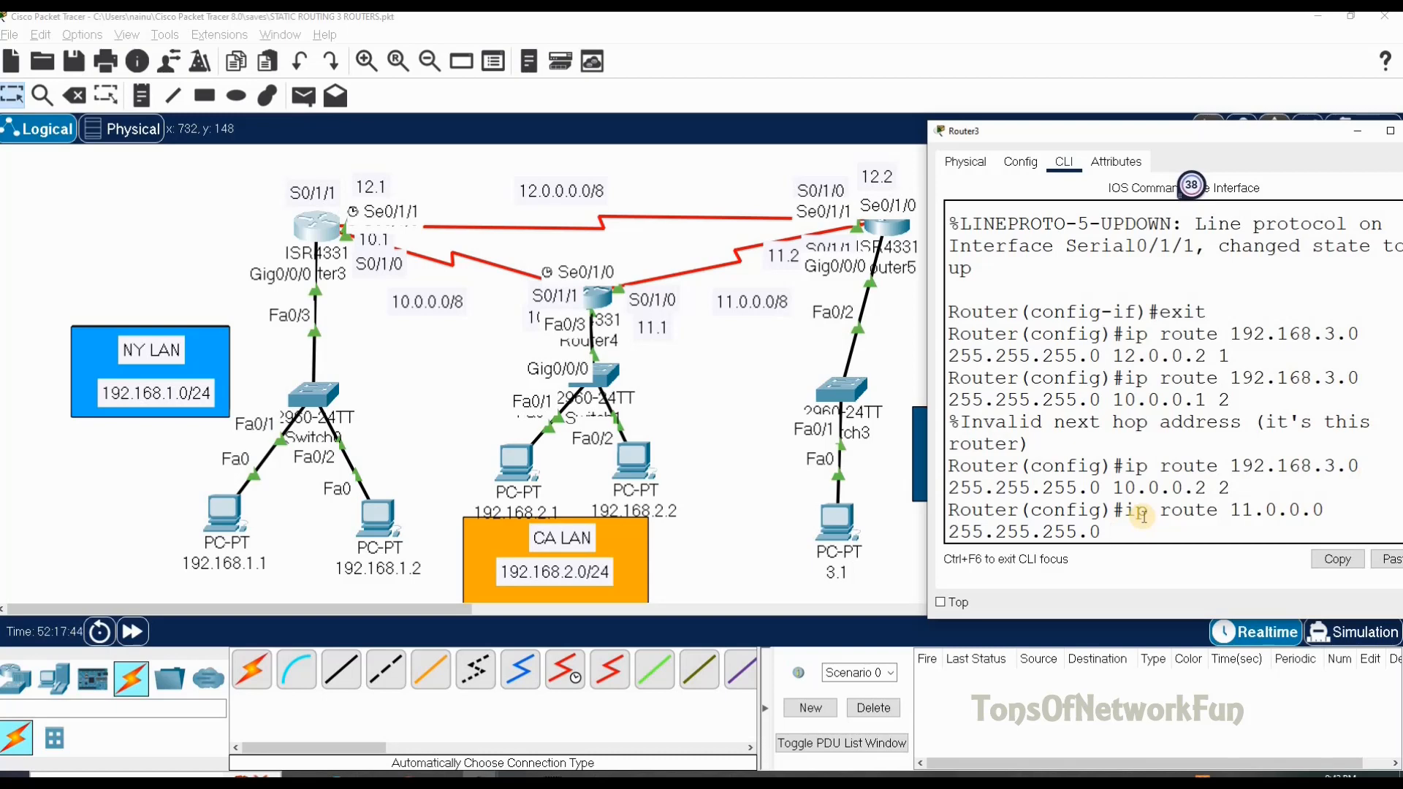
key(Return)
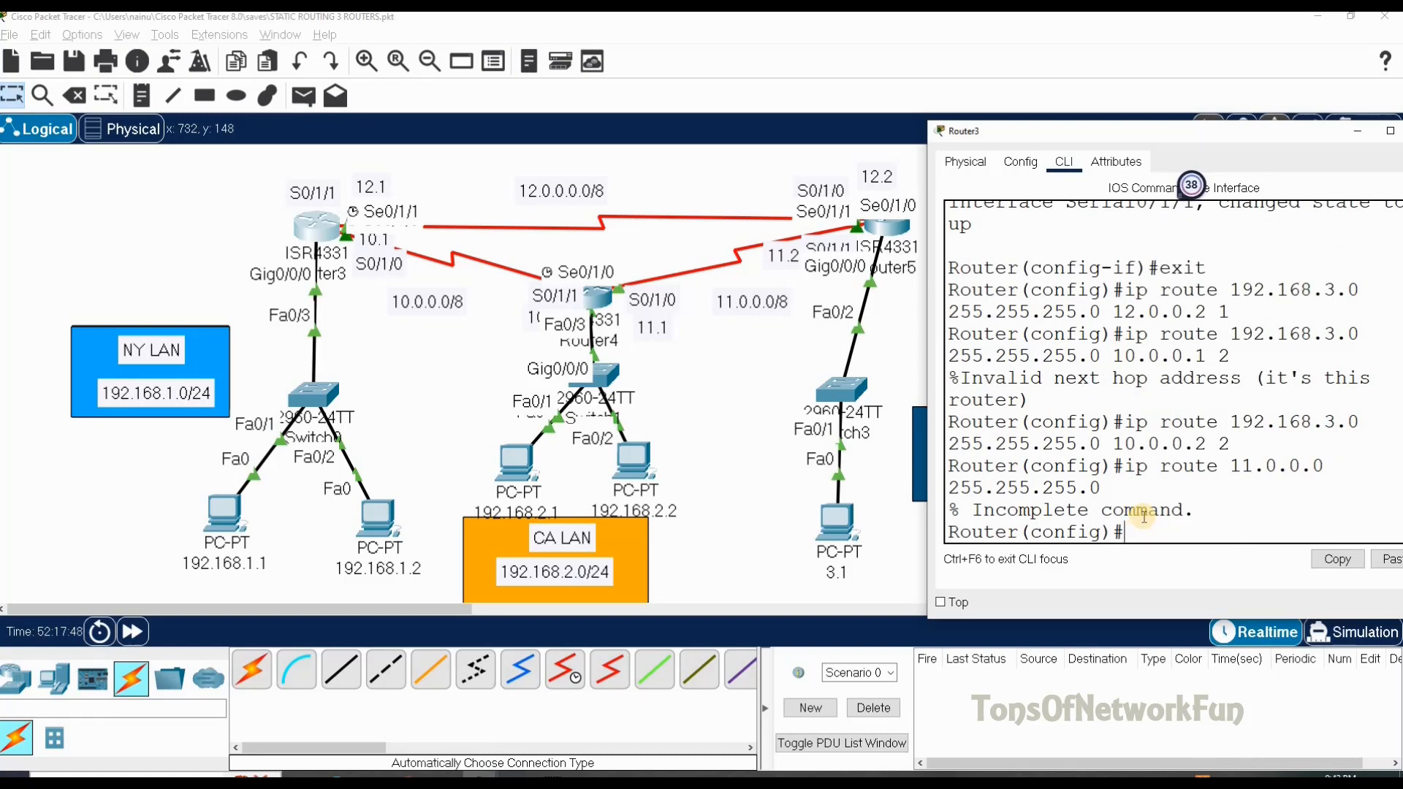
key(Up)
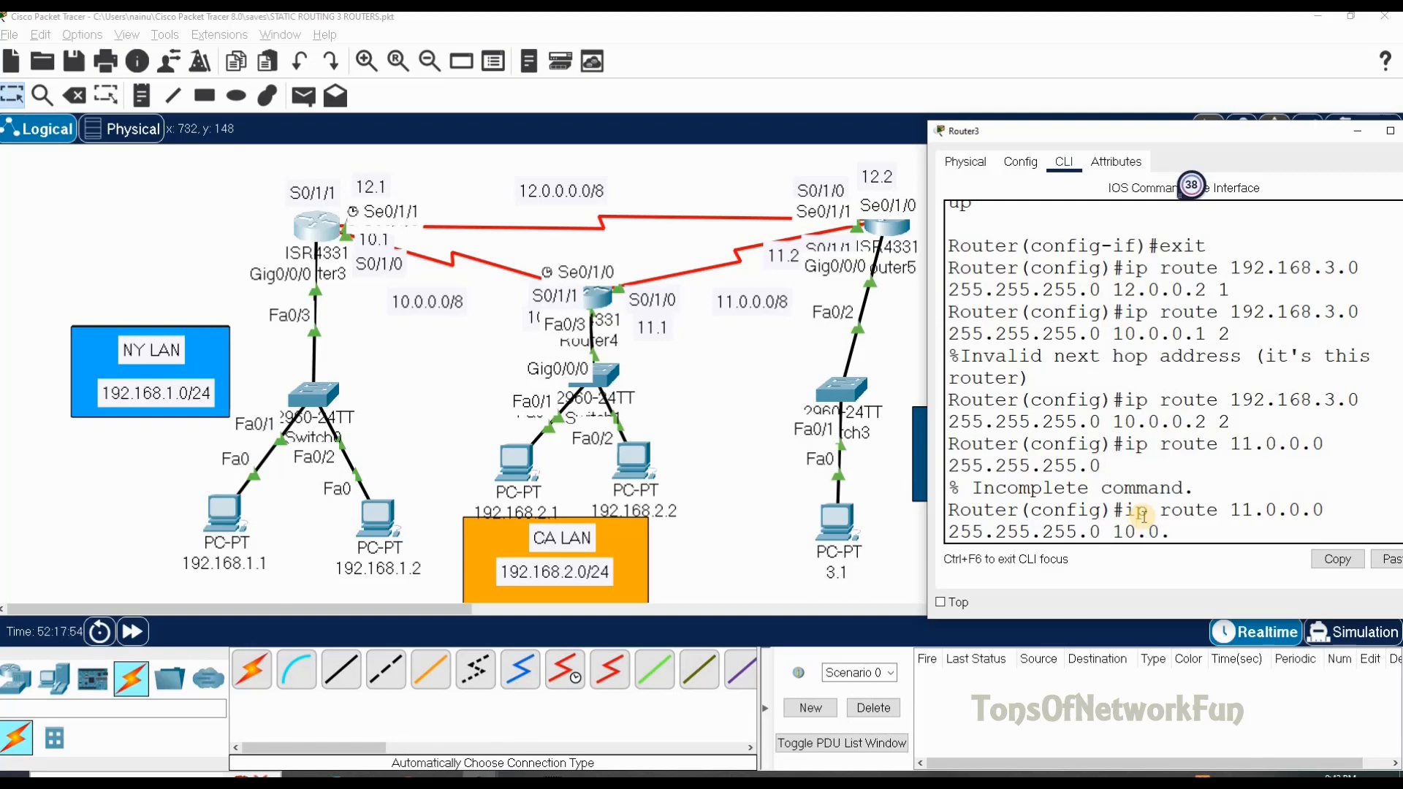
text(0.2)
key(Return)
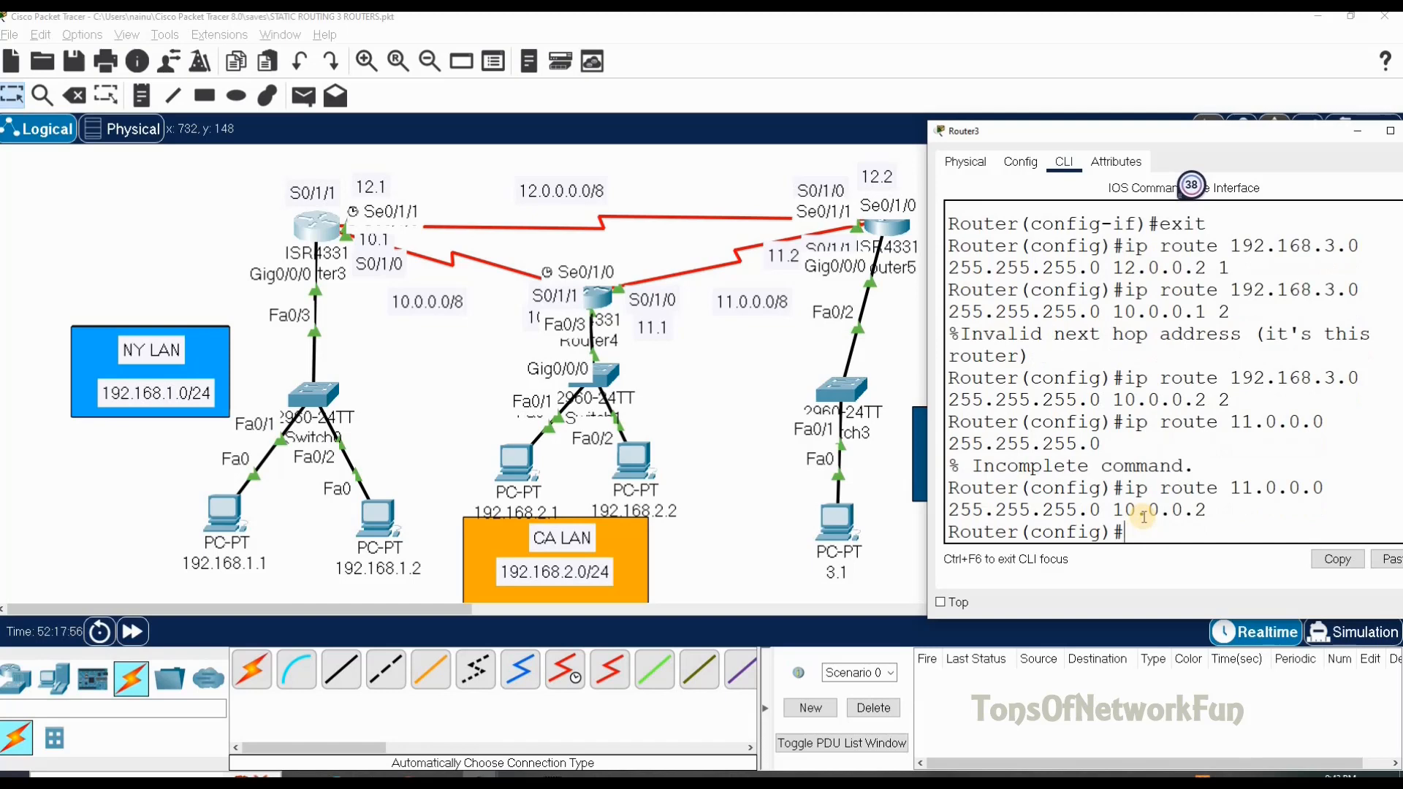
Add a backup static route on Router3 to 11.0.0.0 with mask 255.255.255.0 via 12.0.0.2 and administrative distance 2.
text(ip route 11.0.0)
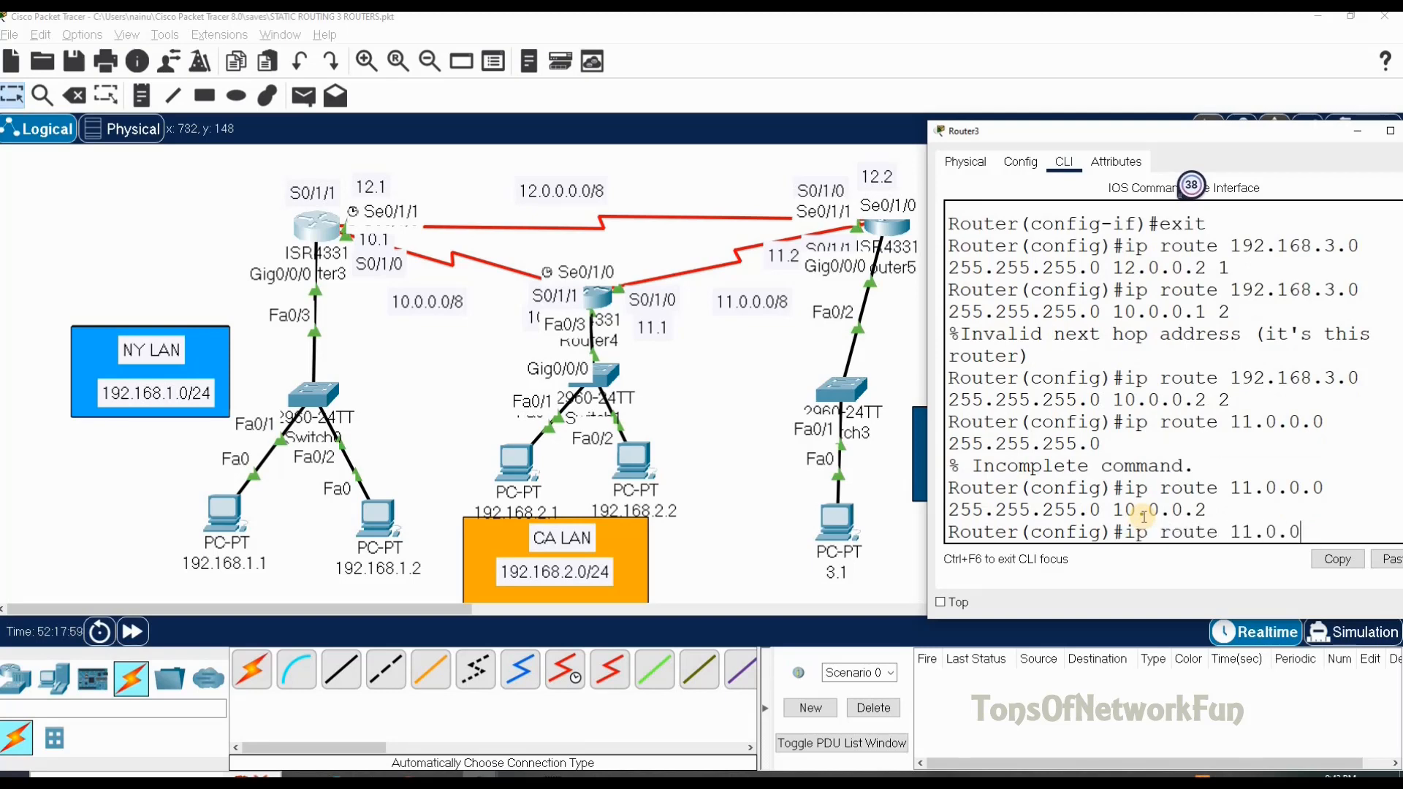
text(.0 255.255.255)
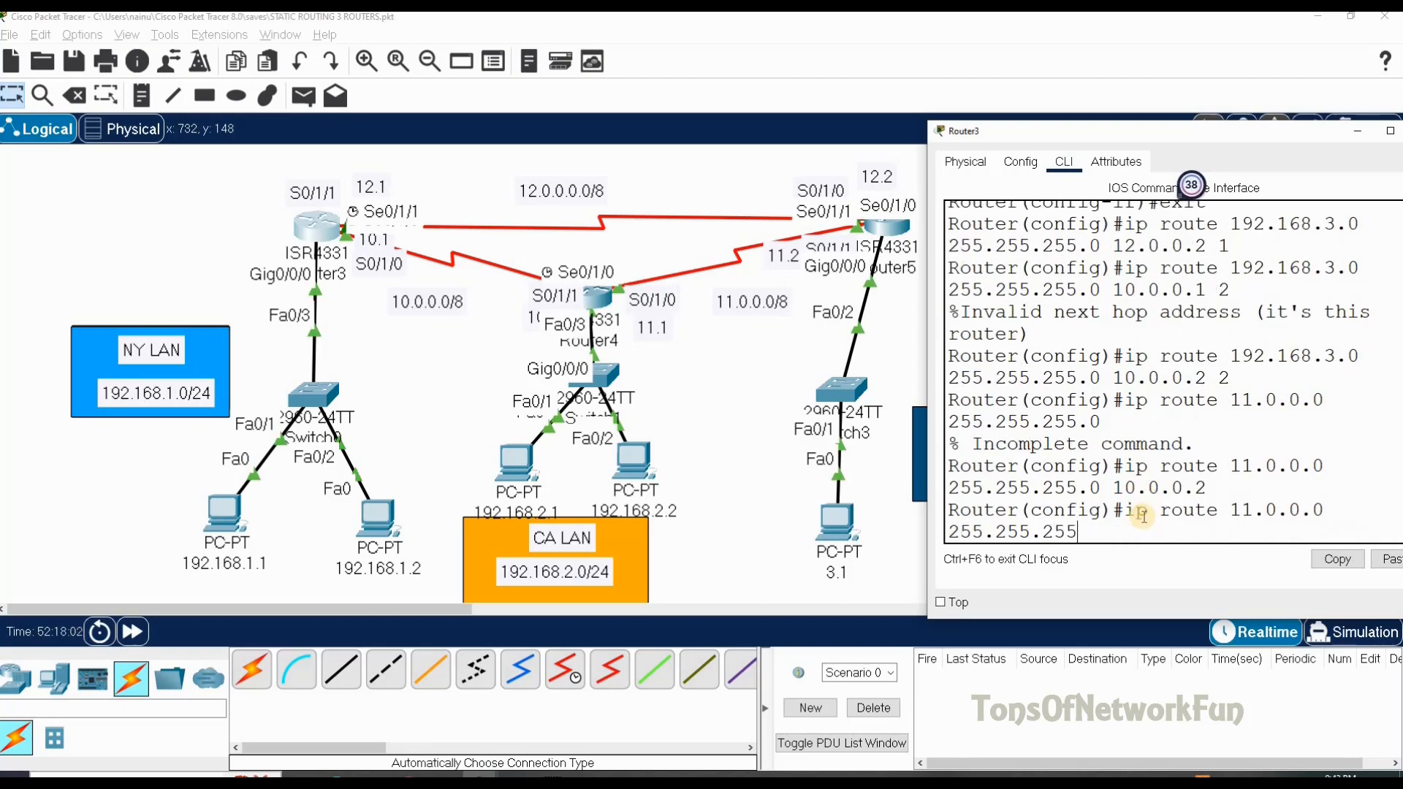
text(.0)
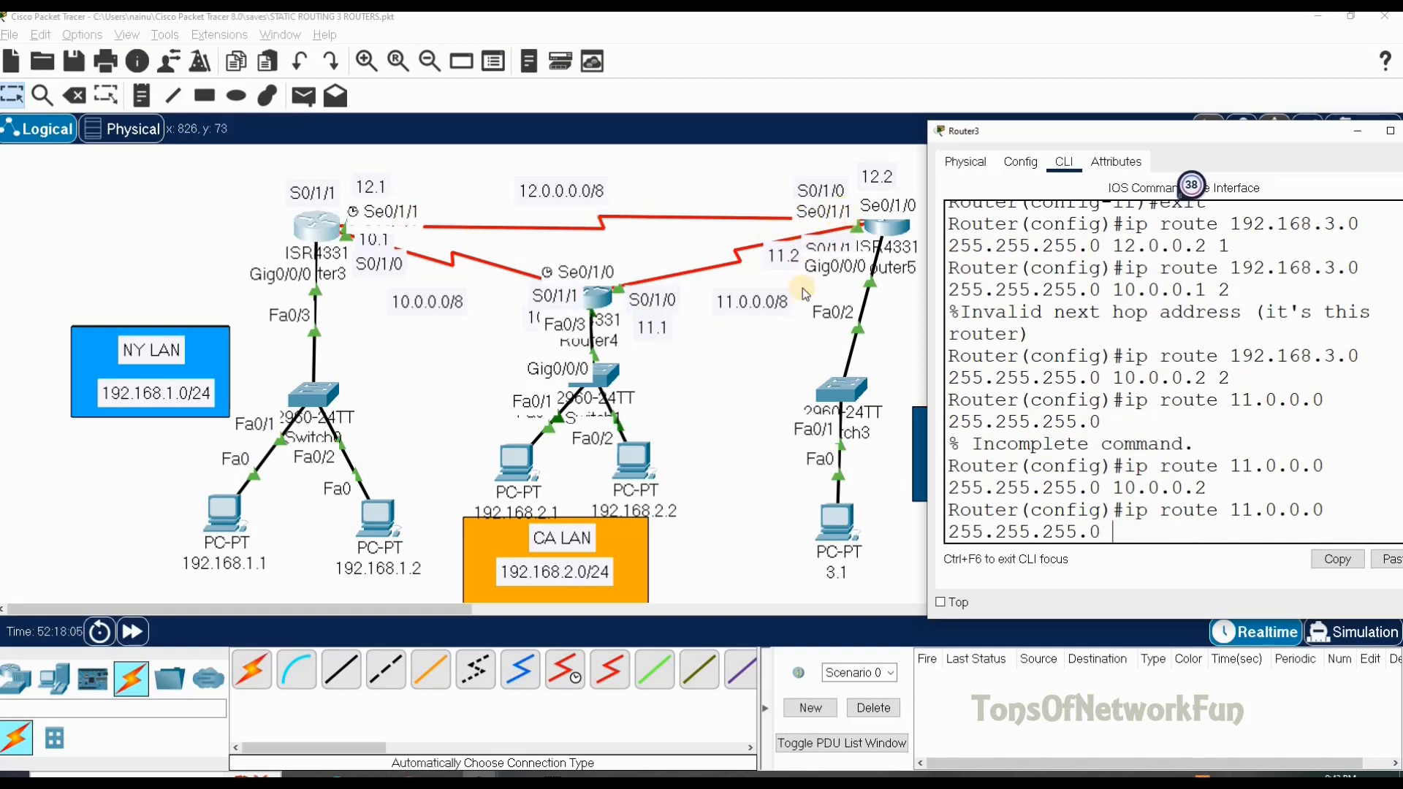
text(12.0.0.2 2)
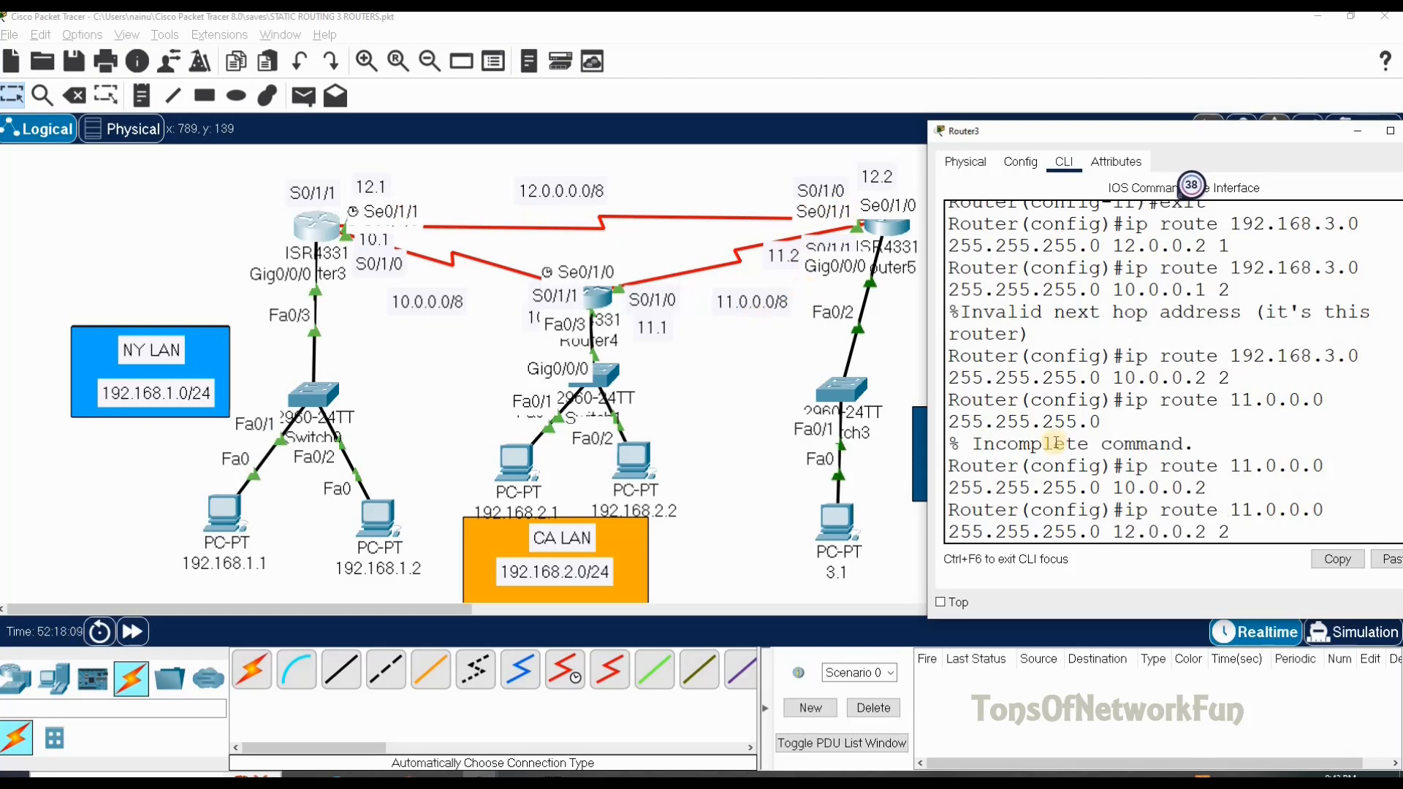
key(Return)
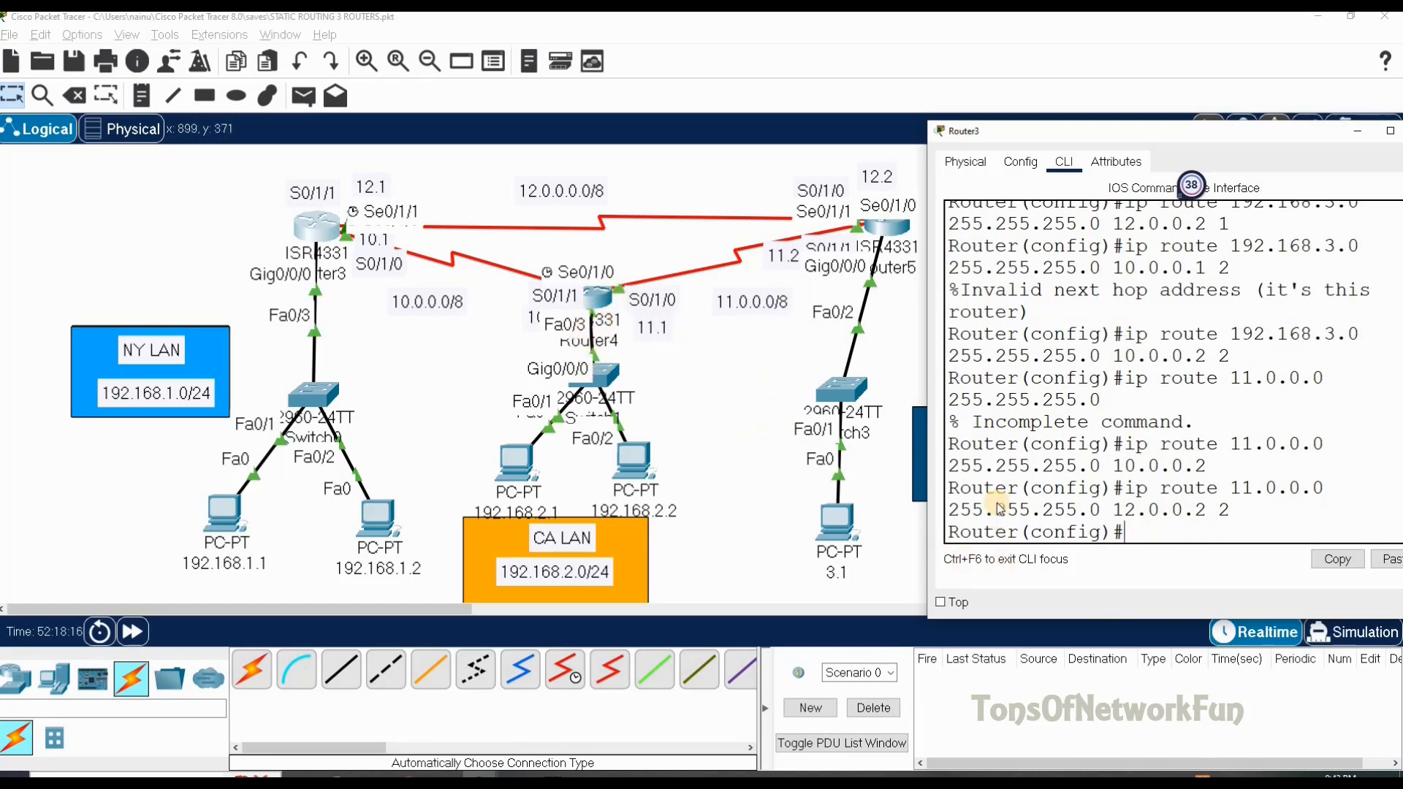
Add a static route on Router3 to 192.168.2.0 with mask 255.255.255.0 via next hop 10.0.0.2 and administrative distance 1.
text(route)
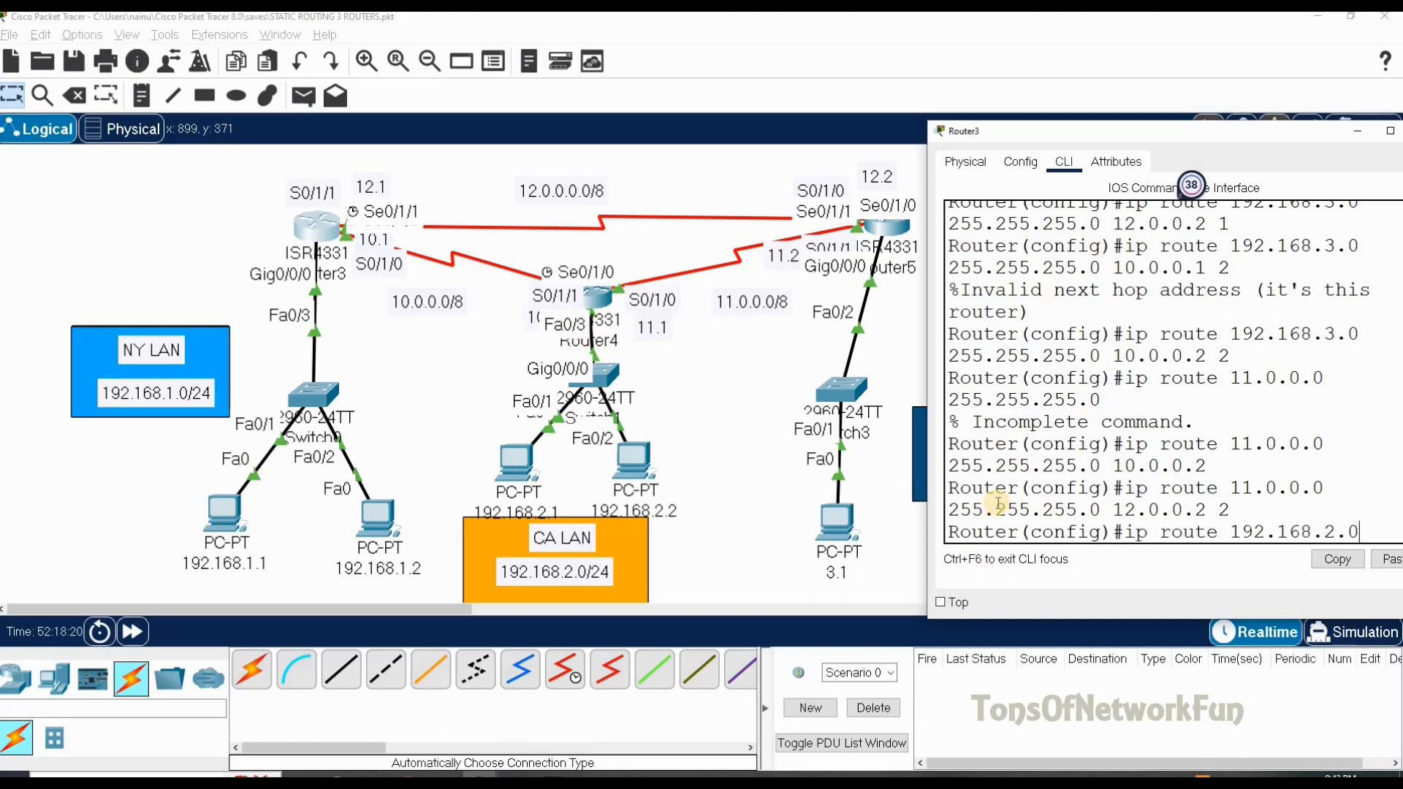
text(192.168.2.0 255.255.255.0)
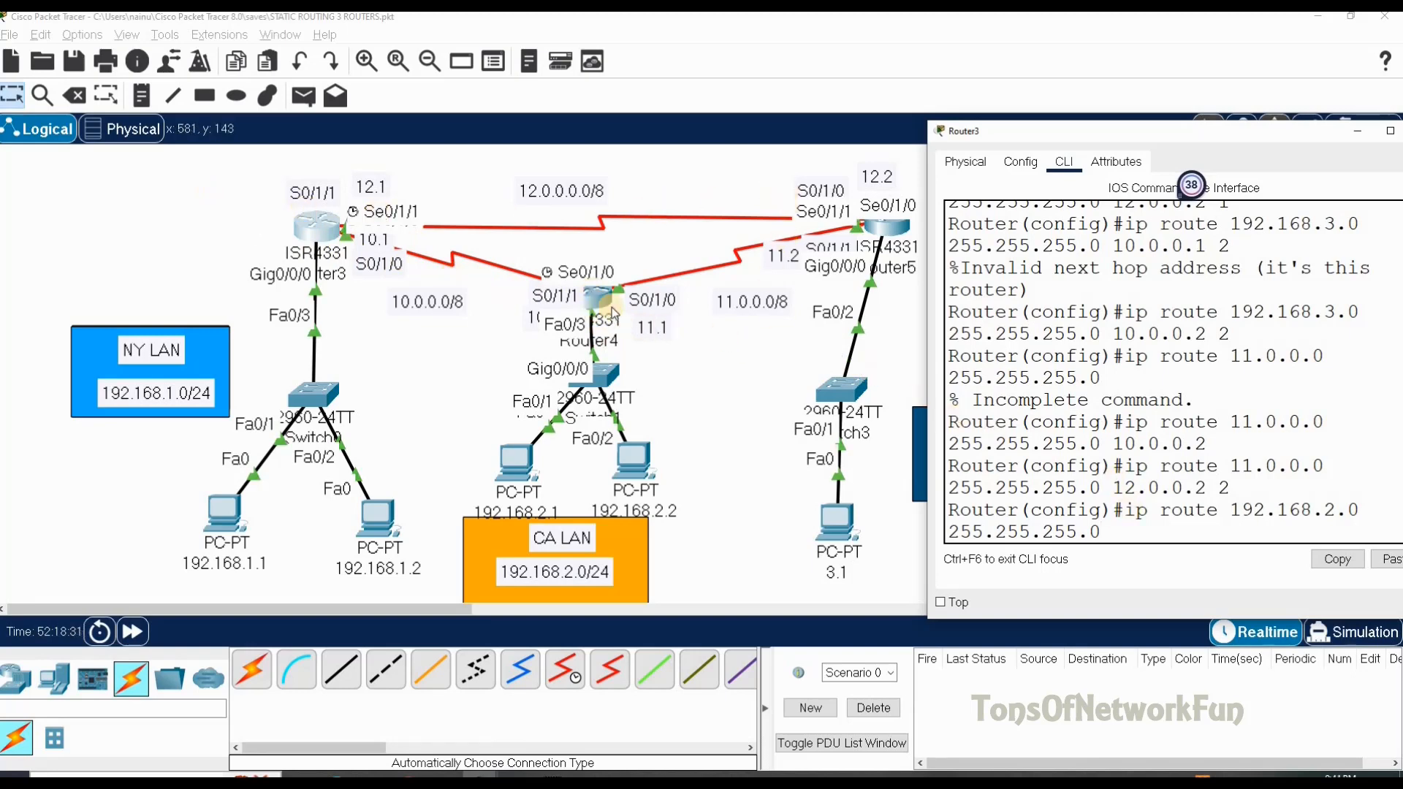
text(10.0.0.2 1)
key(Return)
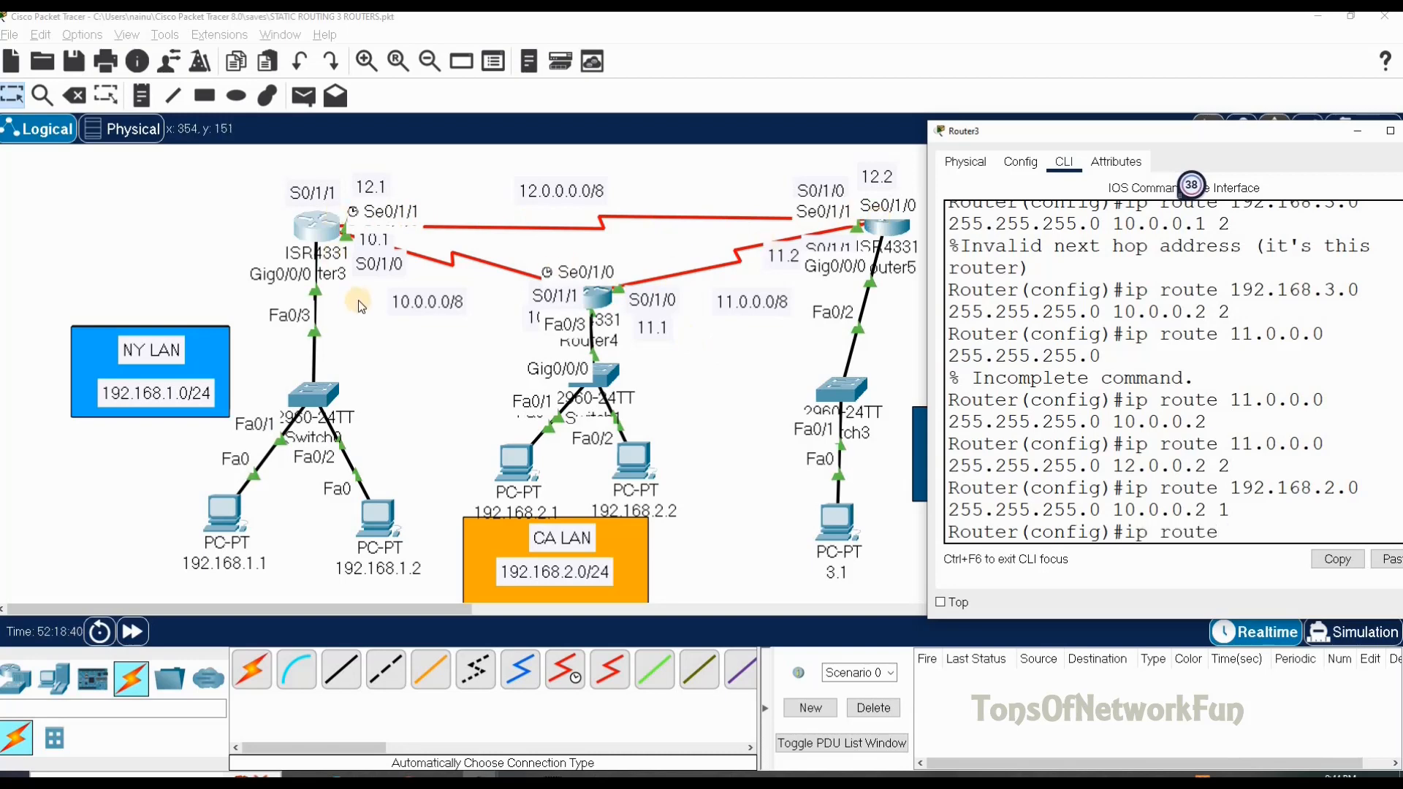
Add a backup static route on Router3 to 192.168.2.0 with mask 255.255.255.0 via 12.0.0.2 and administrative distance 2.
text(192.168.2.)
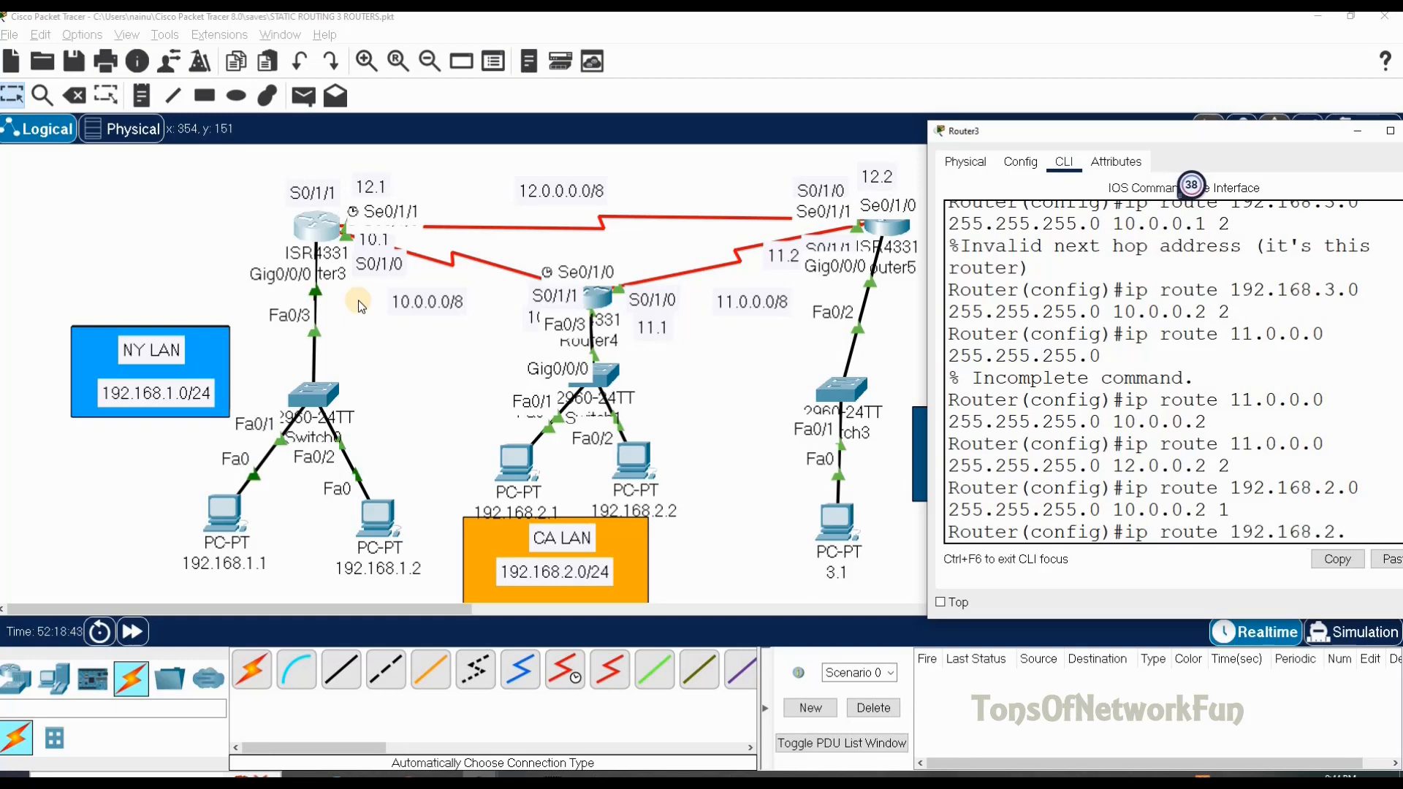
text(0 255.2)
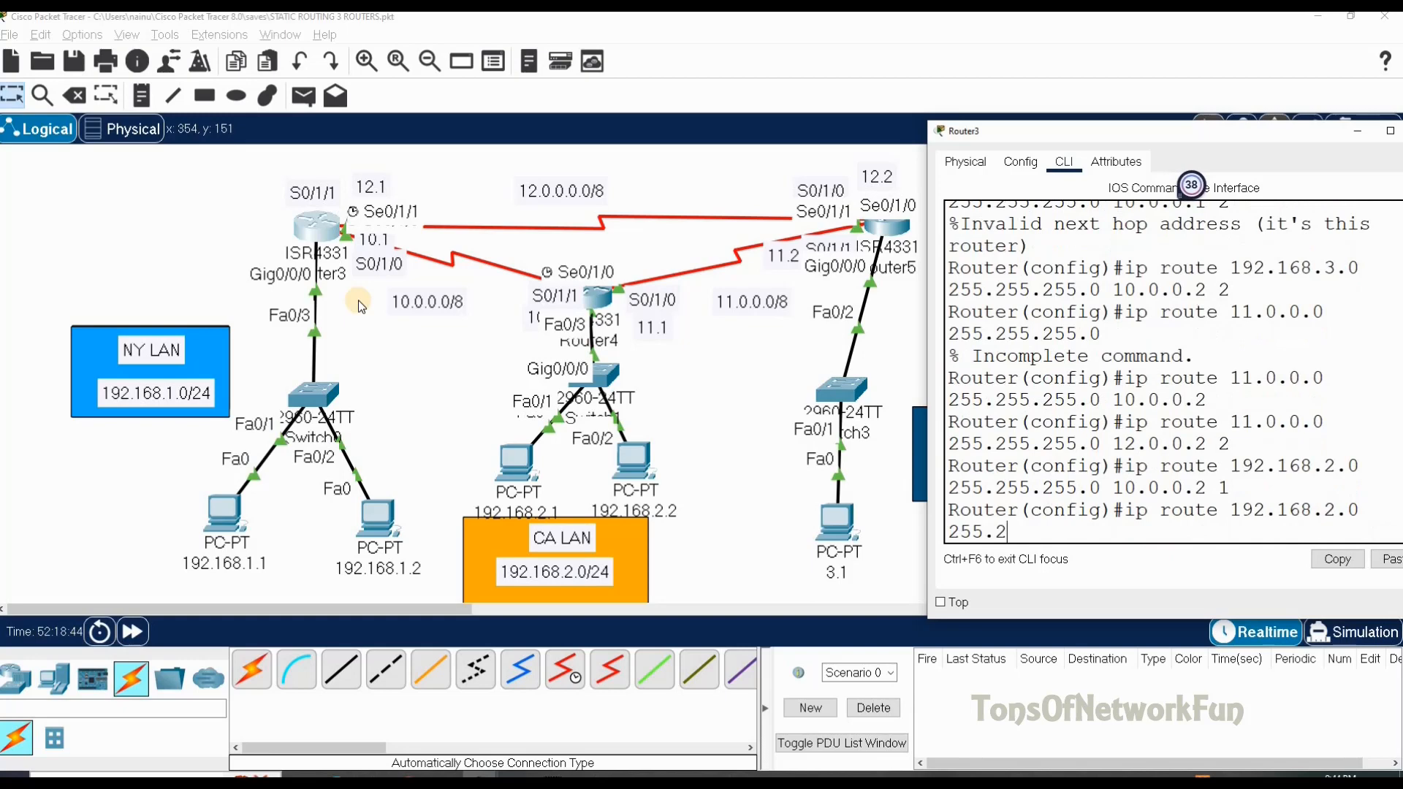
text(55.255.0 12)
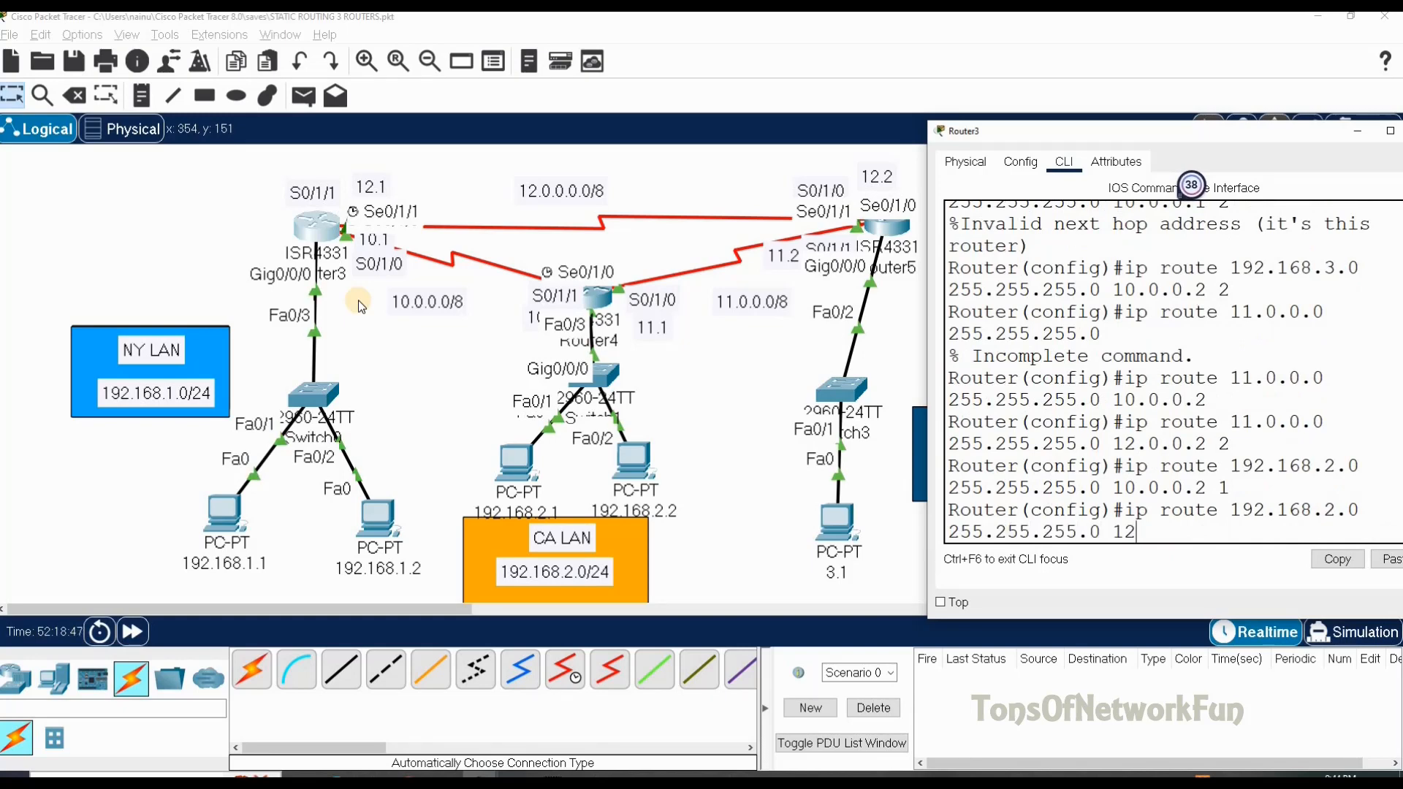
text(.0.0.2 2)
key(Return)
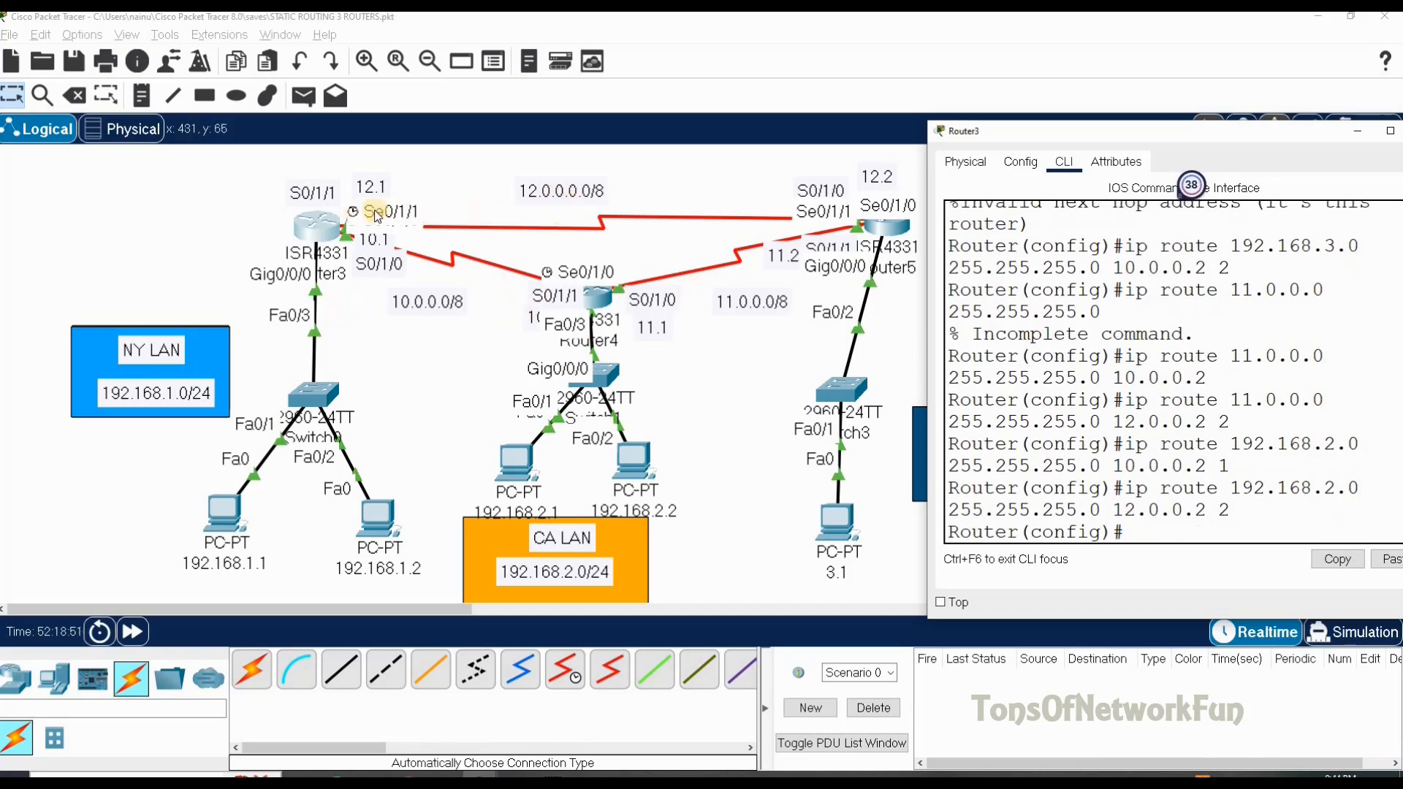
Display Router3's running configuration from configuration mode and page through it to the static route entries.
drag(1209, 138, 1020, 81)
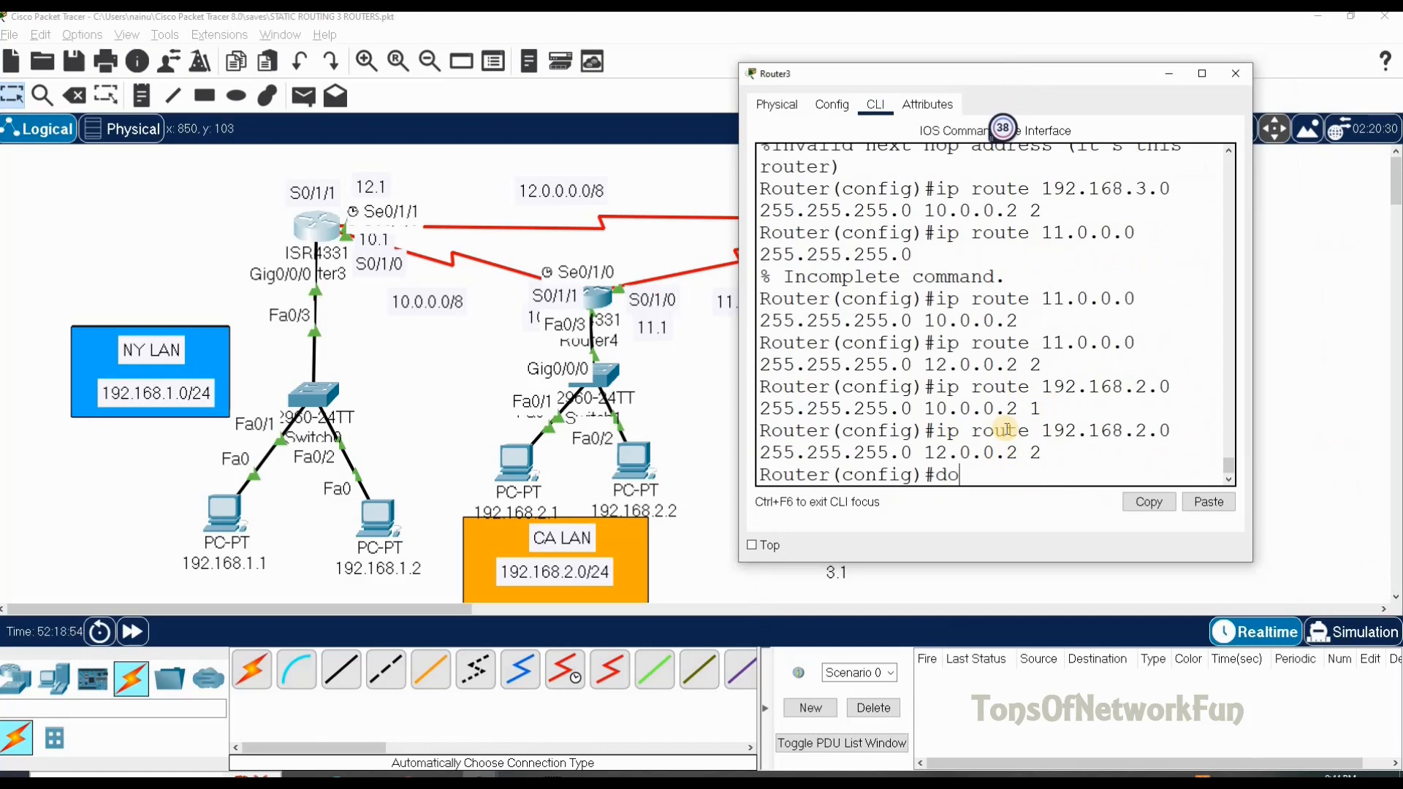
key(Return)
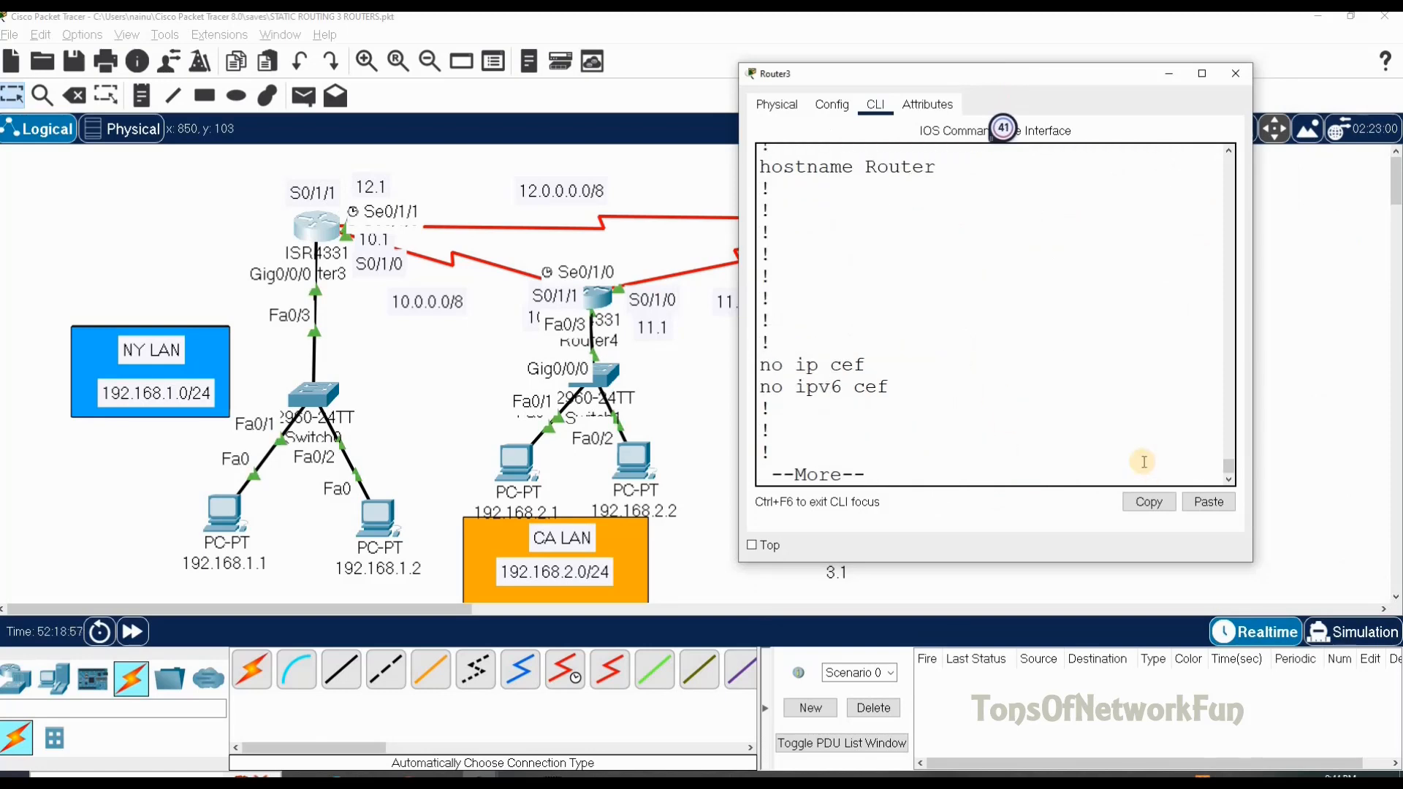
key(space)
key(Return)
key(Return)
key(Return)
key(Return)
key(Return)
key(Return)
key(Return)
key(Return)
key(Return)
key(Return)
key(Return)
key(Return)
key(Return)
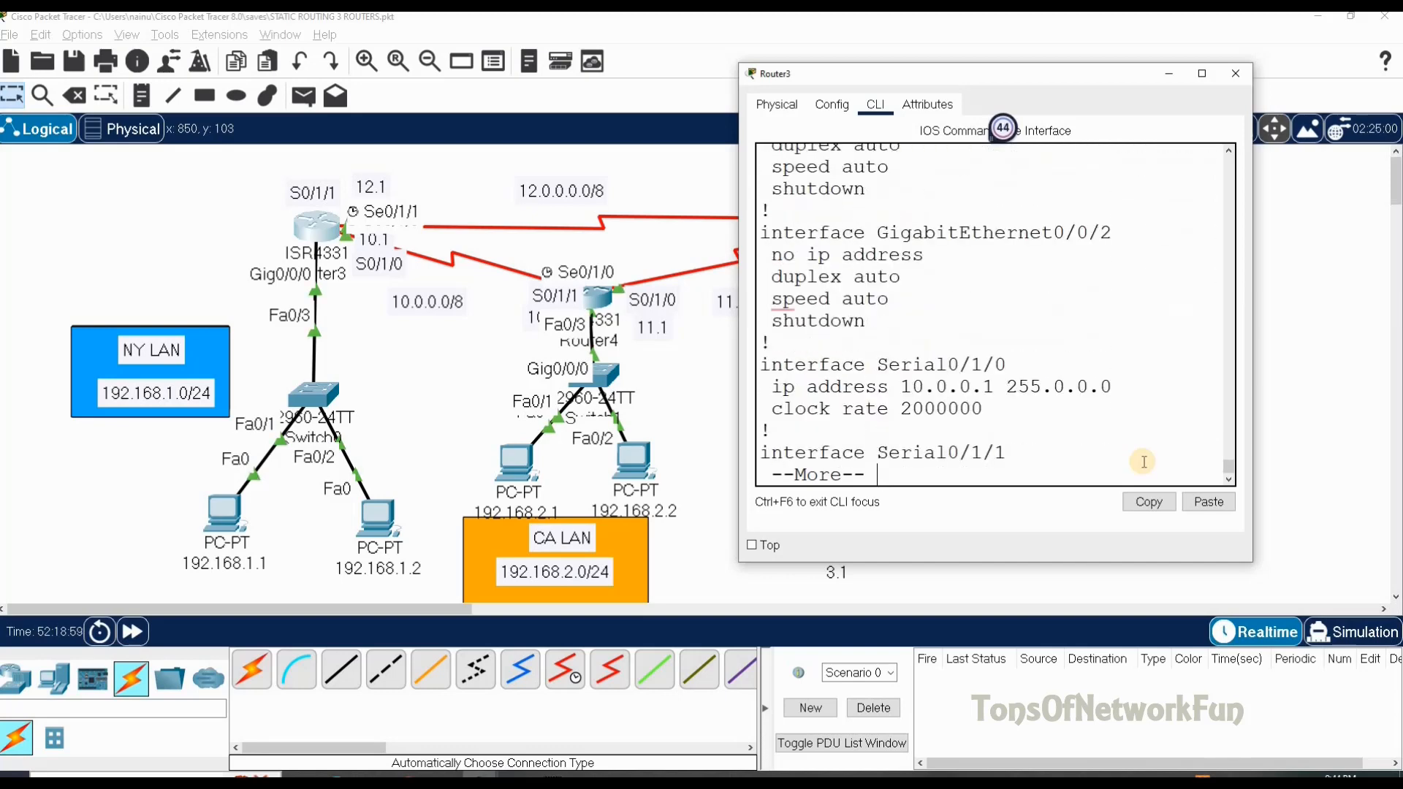
key(Return)
key(Return)
key(Return)
key(Return)
key(Return)
key(space)
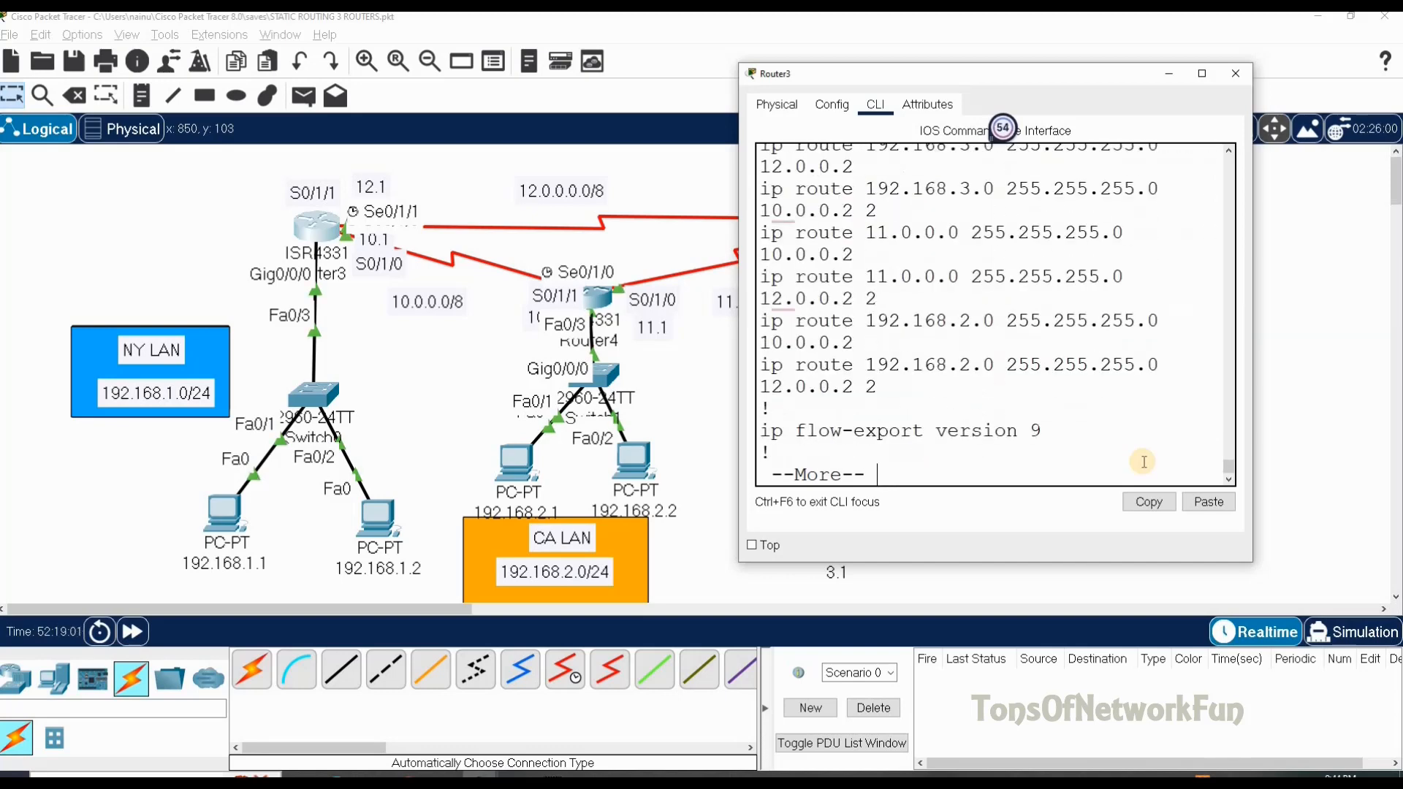
Examine the next hops and administrative distances of Router3's primary and backup static routes, and close the router's window.
key(Return)
key(Return)
scroll(1026, 314, up, 5)
scroll(1023, 314, down, 3)
scroll(1021, 314, down, 2)
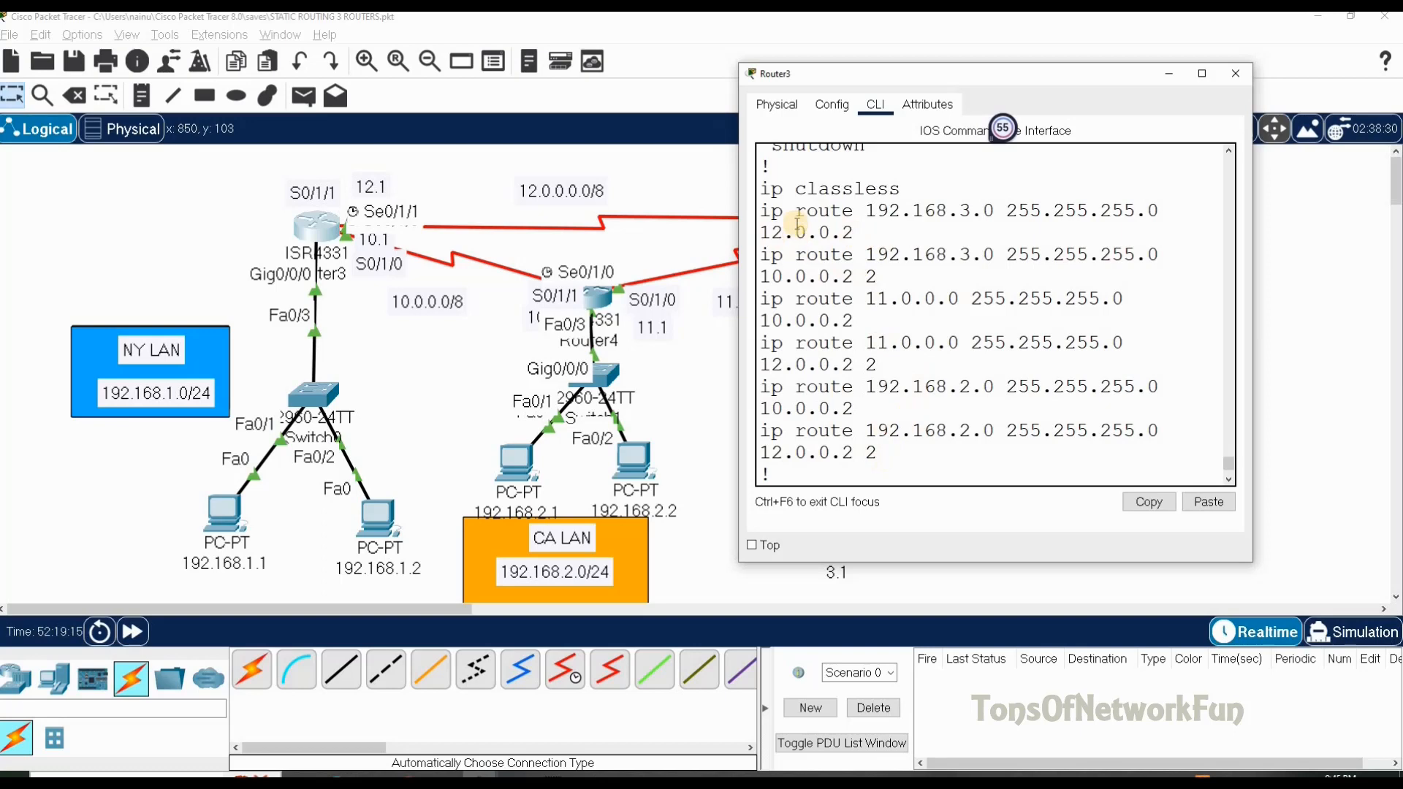
double_click(873, 278)
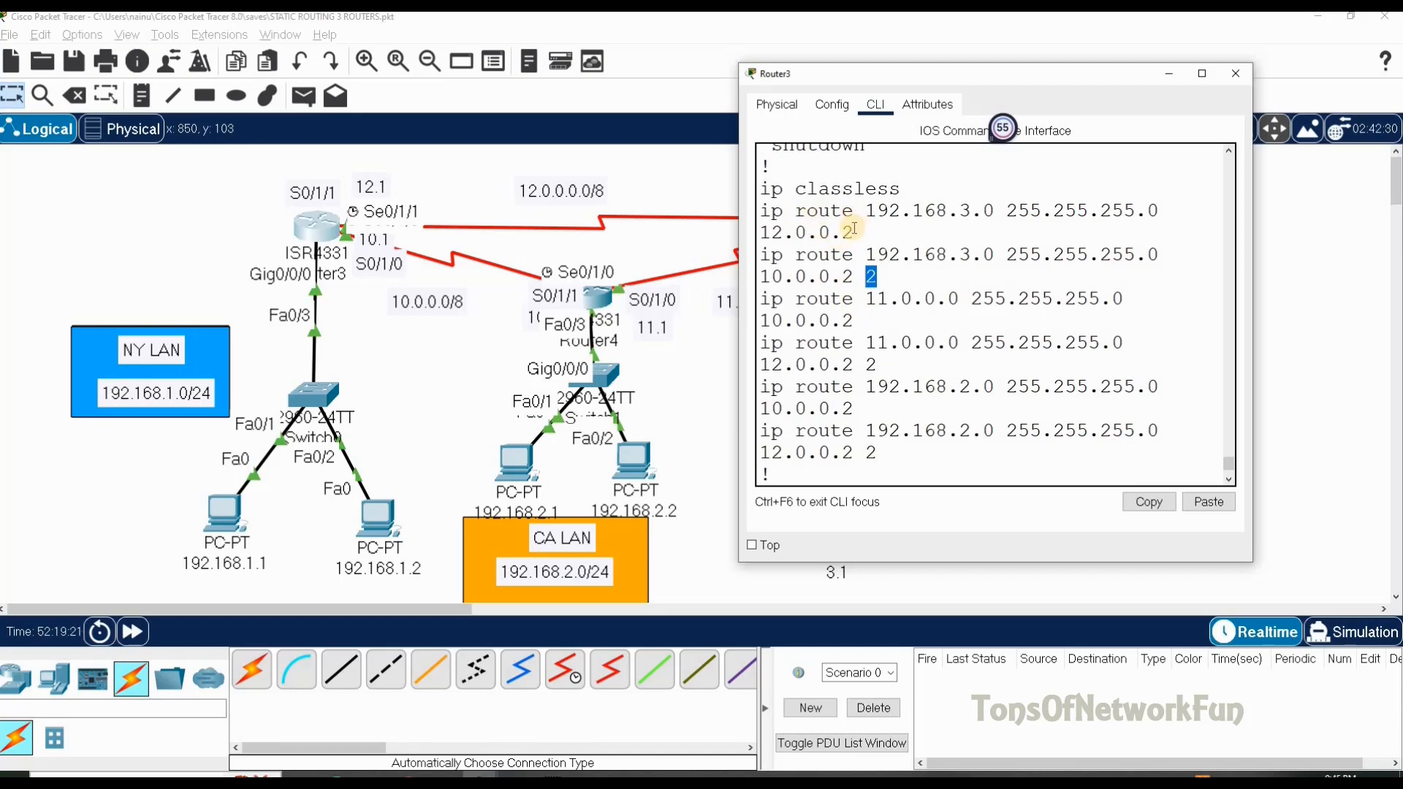
click(868, 229)
click(1246, 79)
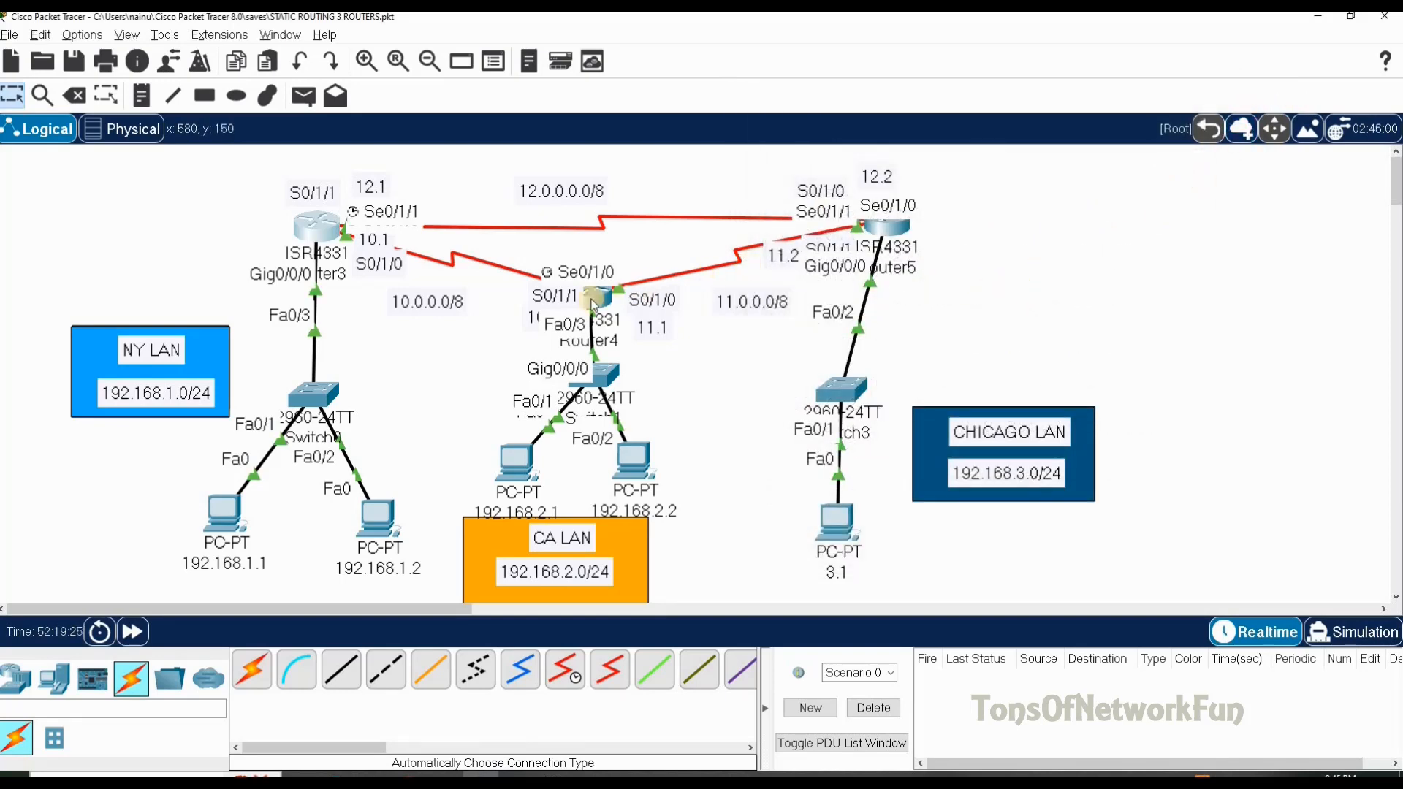
Open Router4's command line and exit interface configuration to global configuration mode.
click(598, 298)
drag(675, 157, 1213, 120)
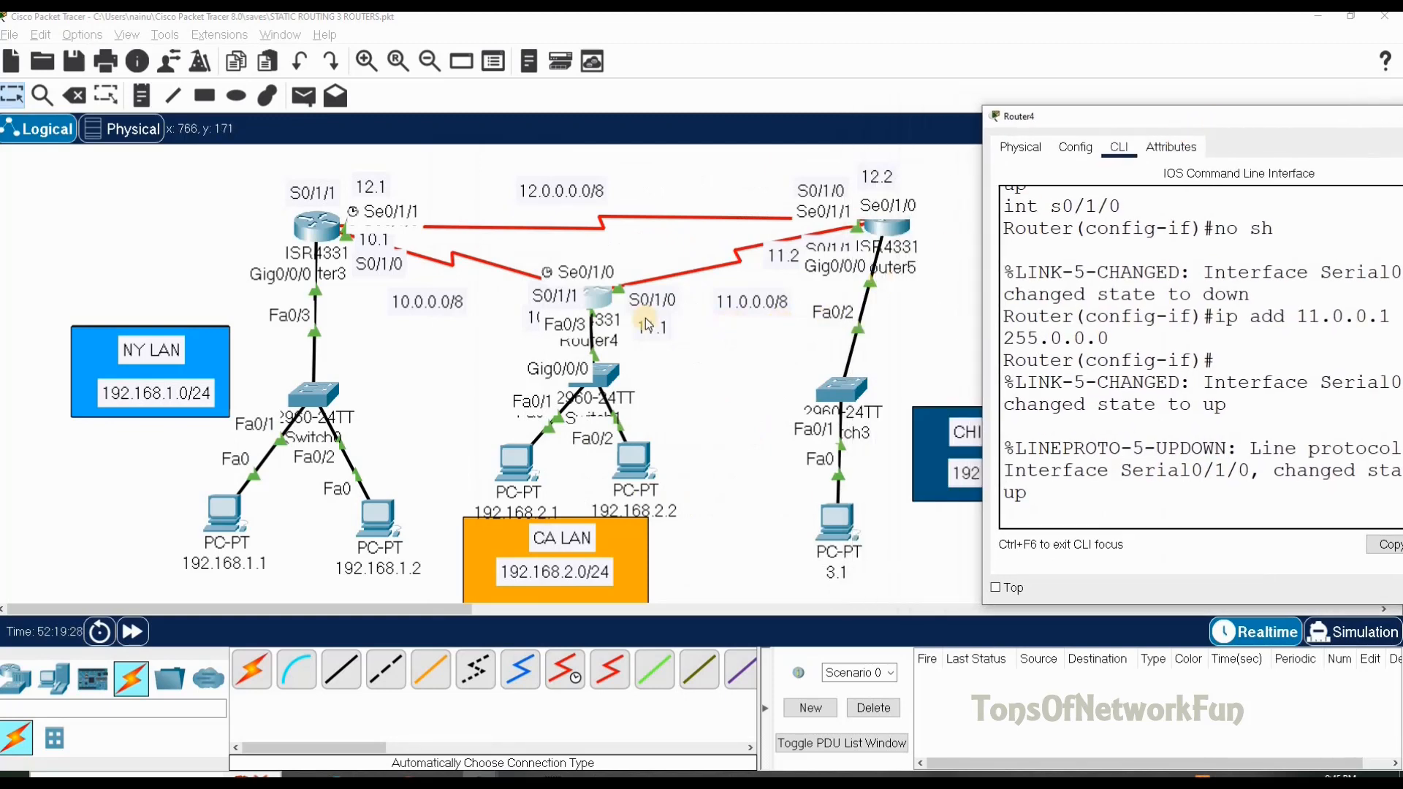
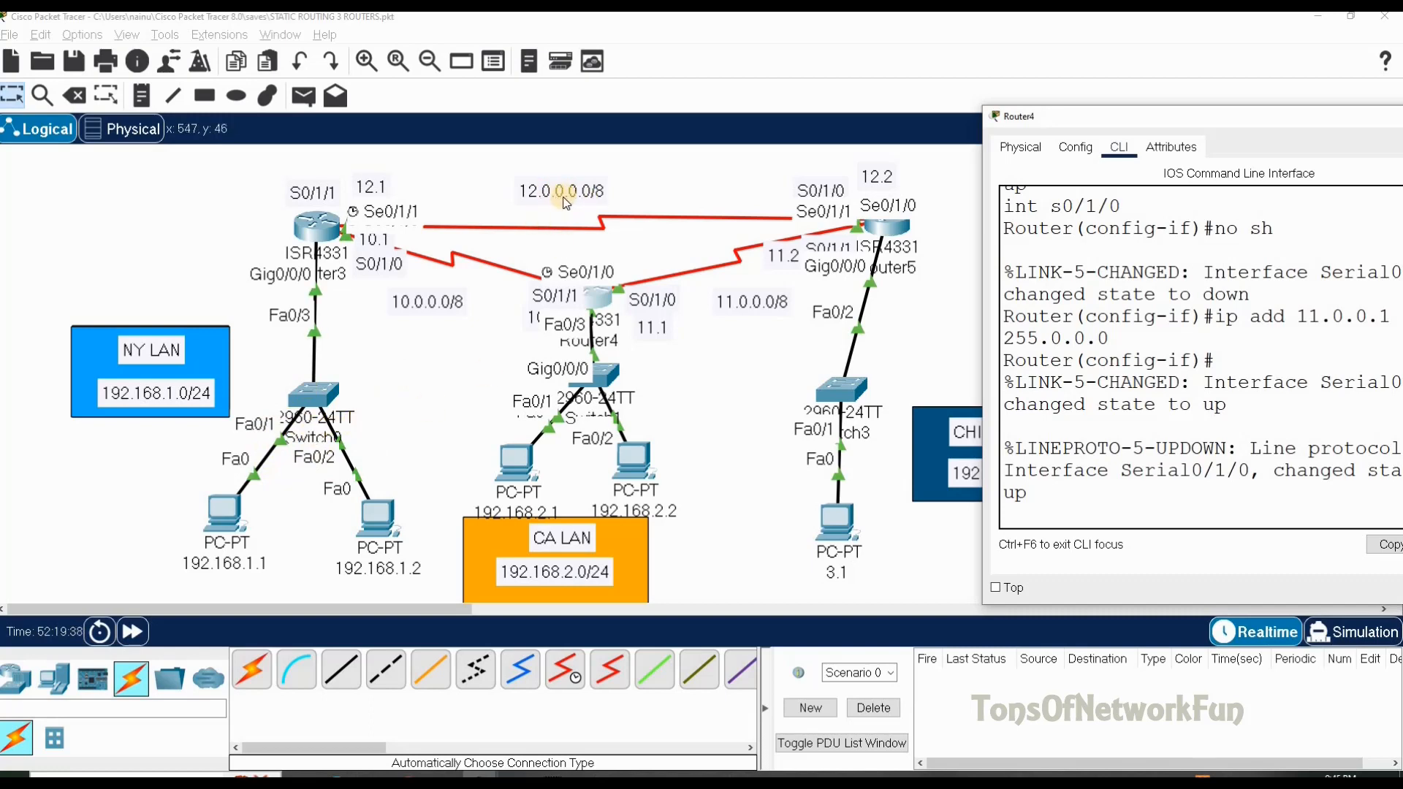
click(1032, 514)
key(Return)
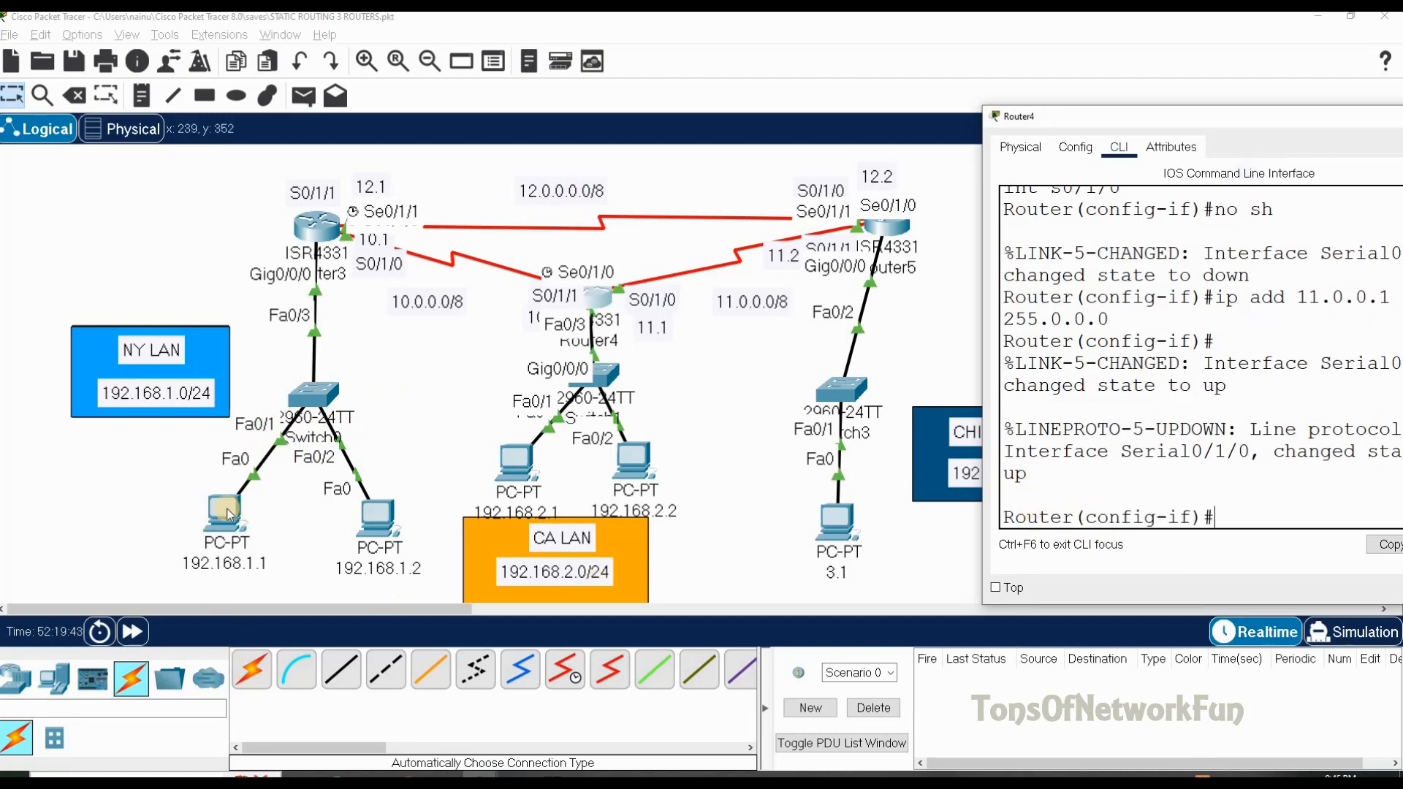
text(exit)
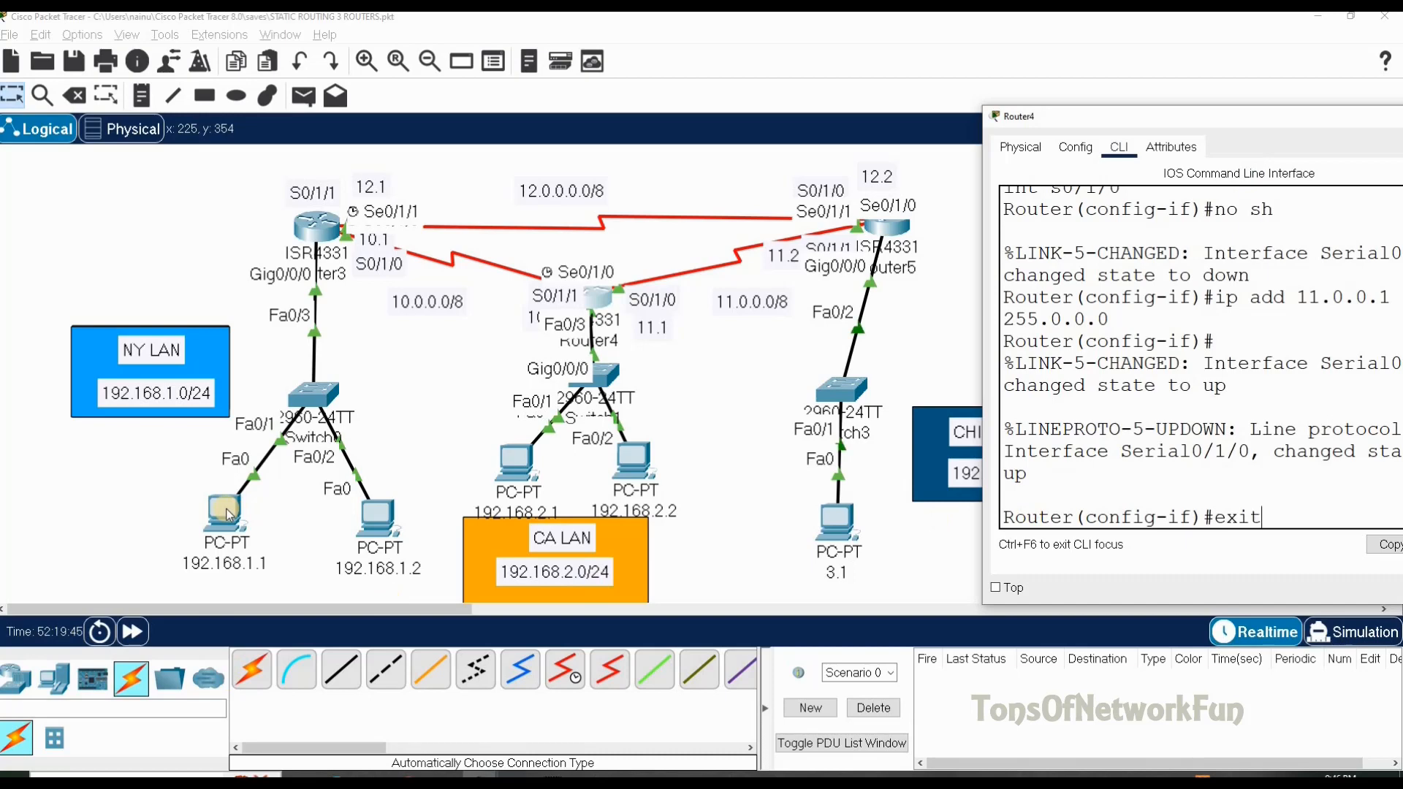
key(Return)
Add a primary static route on Router4 to 192.168.1.0 with mask 255.255.255.0 through interface s0/1/1.
text(ip rout)
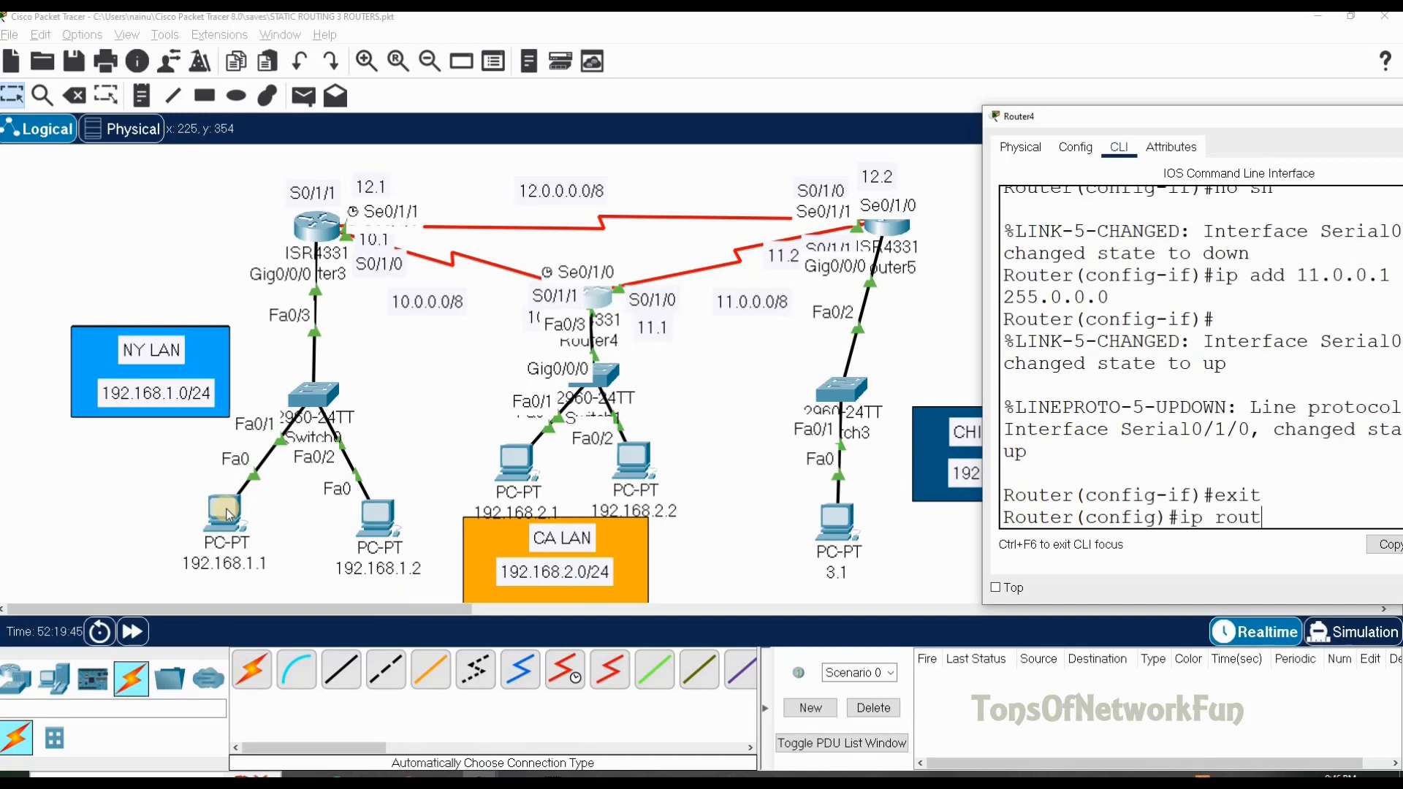
text(e 192.168.1.0 255.255.255.0)
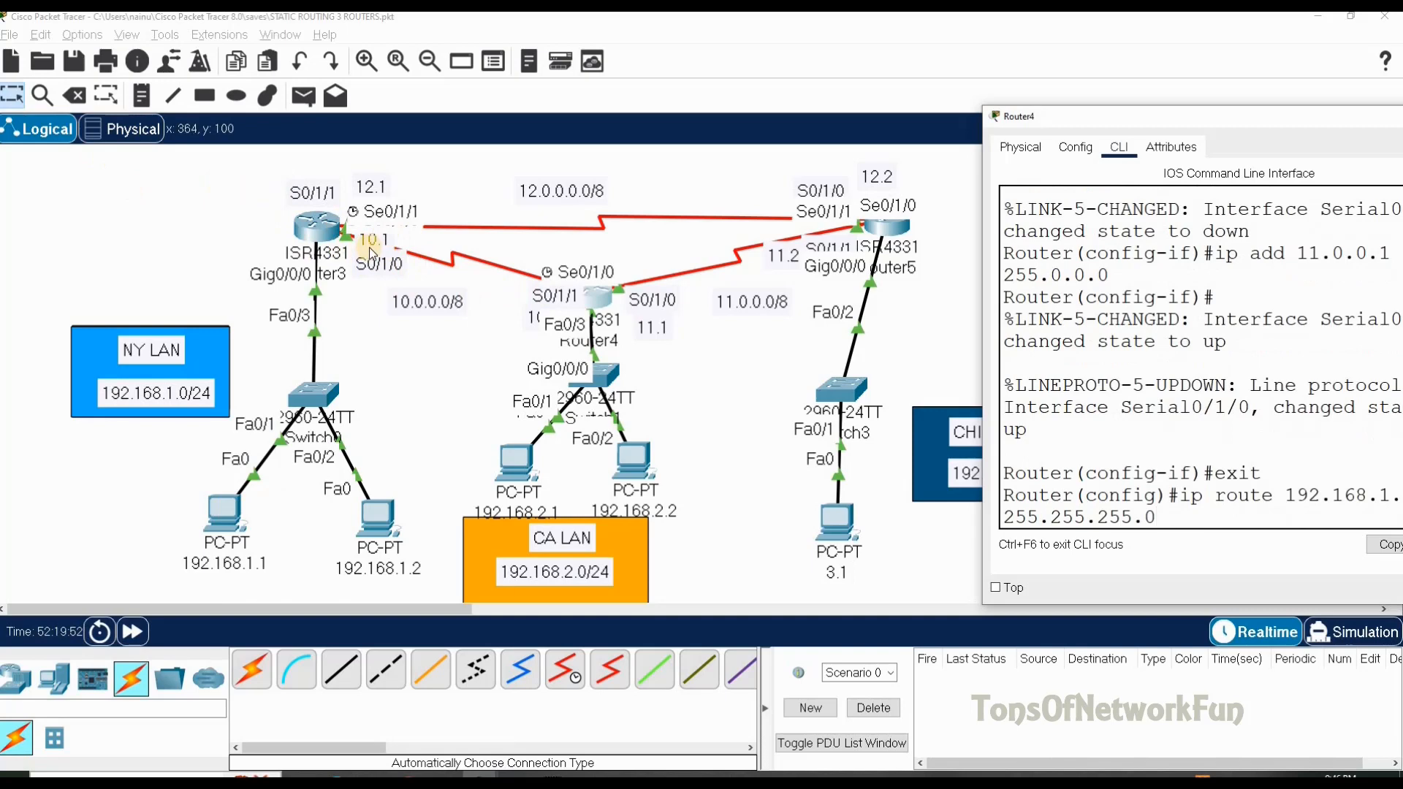
text(10.0.)
key(BackSpace)
key(BackSpace)
key(BackSpace)
key(BackSpace)
key(BackSpace)
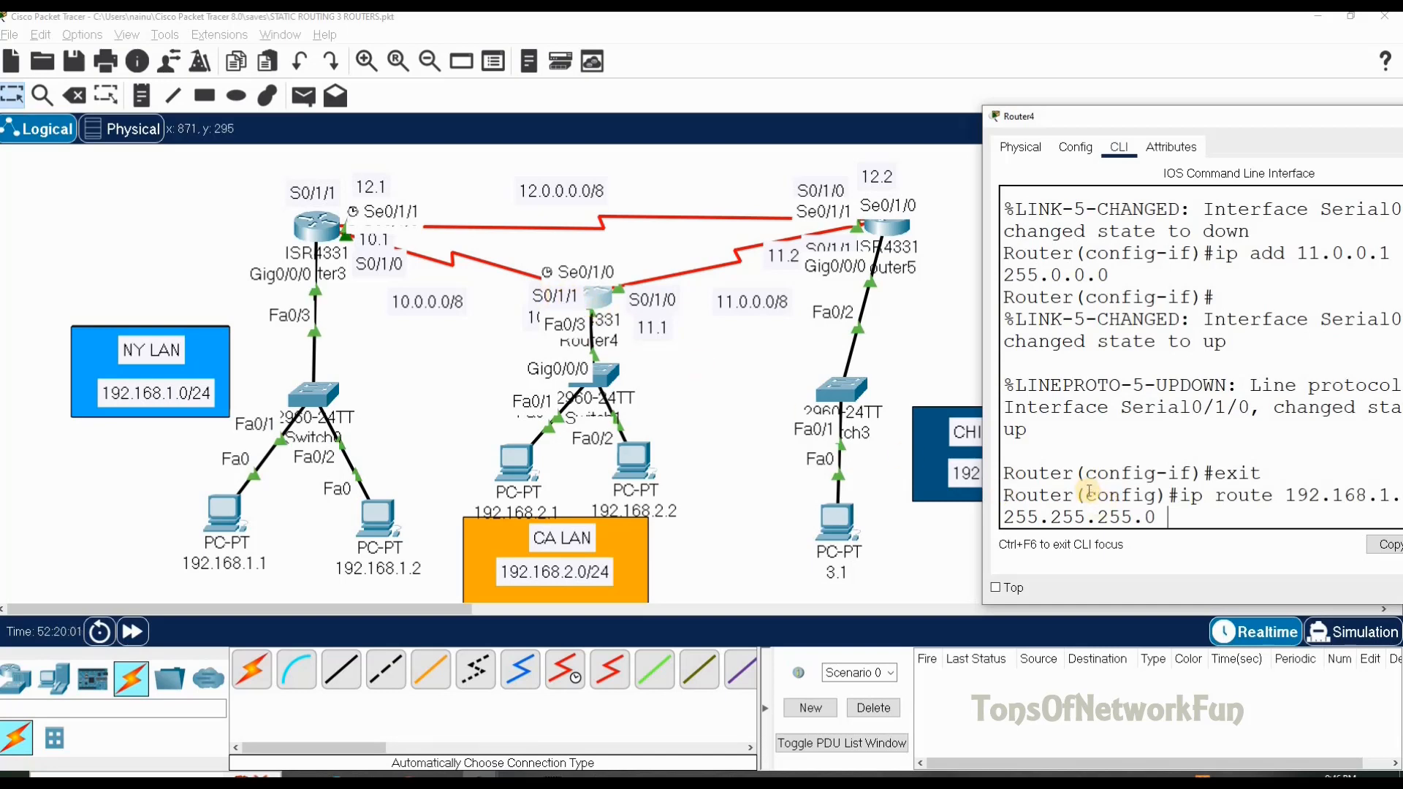
text(/1/1)
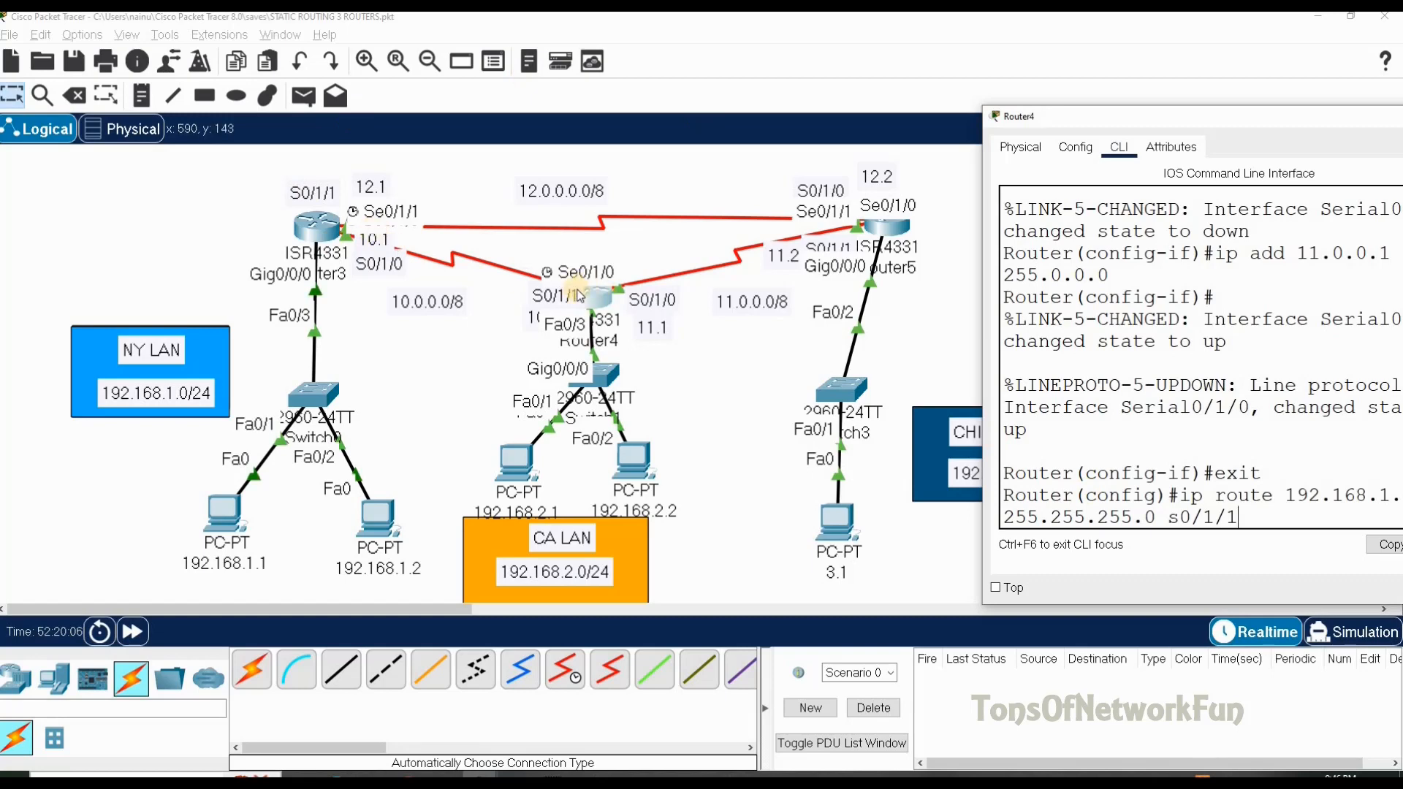
key(Return)
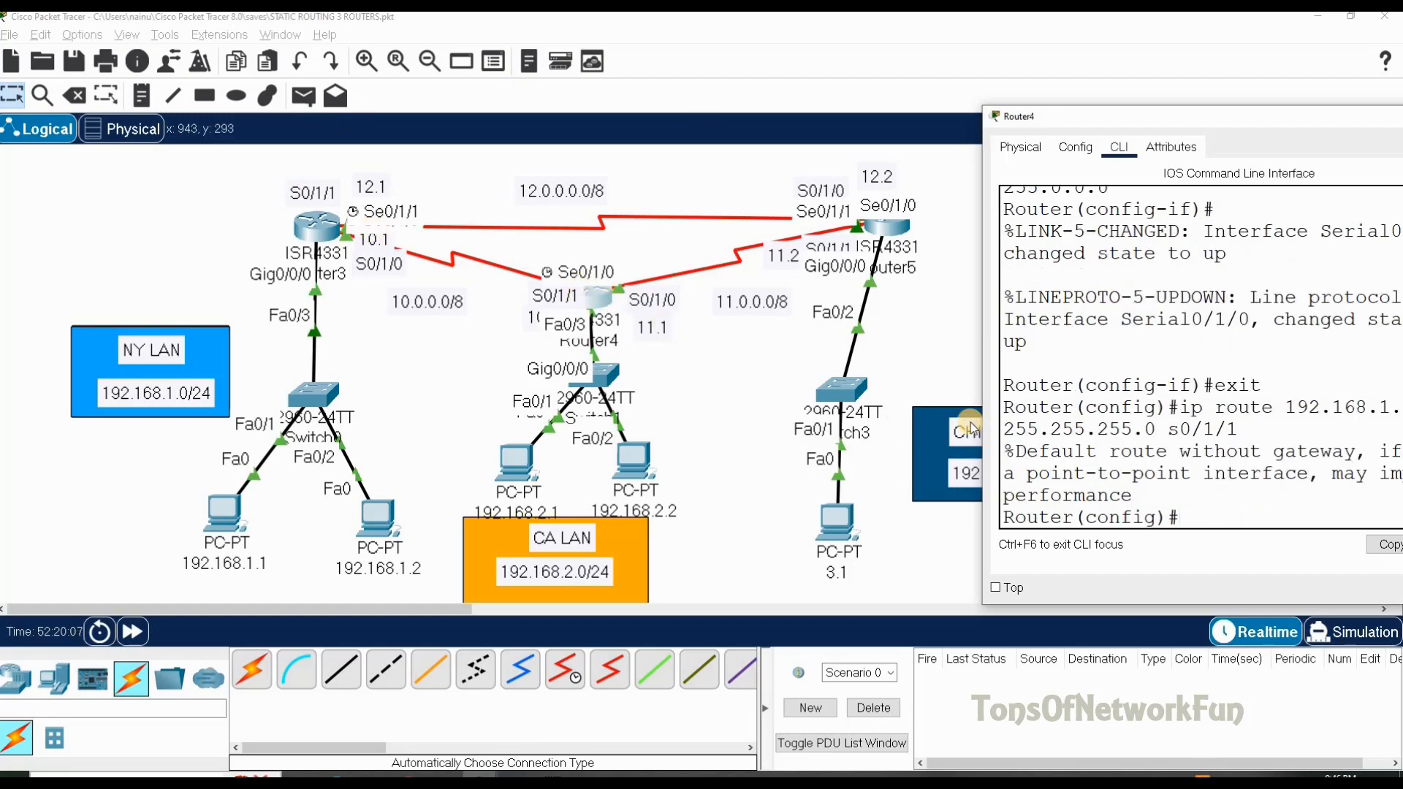
Add a backup static route on Router4 to 192.168.1.0 with mask 255.255.255.0 via 11.0.0.2 and administrative distance 2.
drag(1209, 120, 1100, 128)
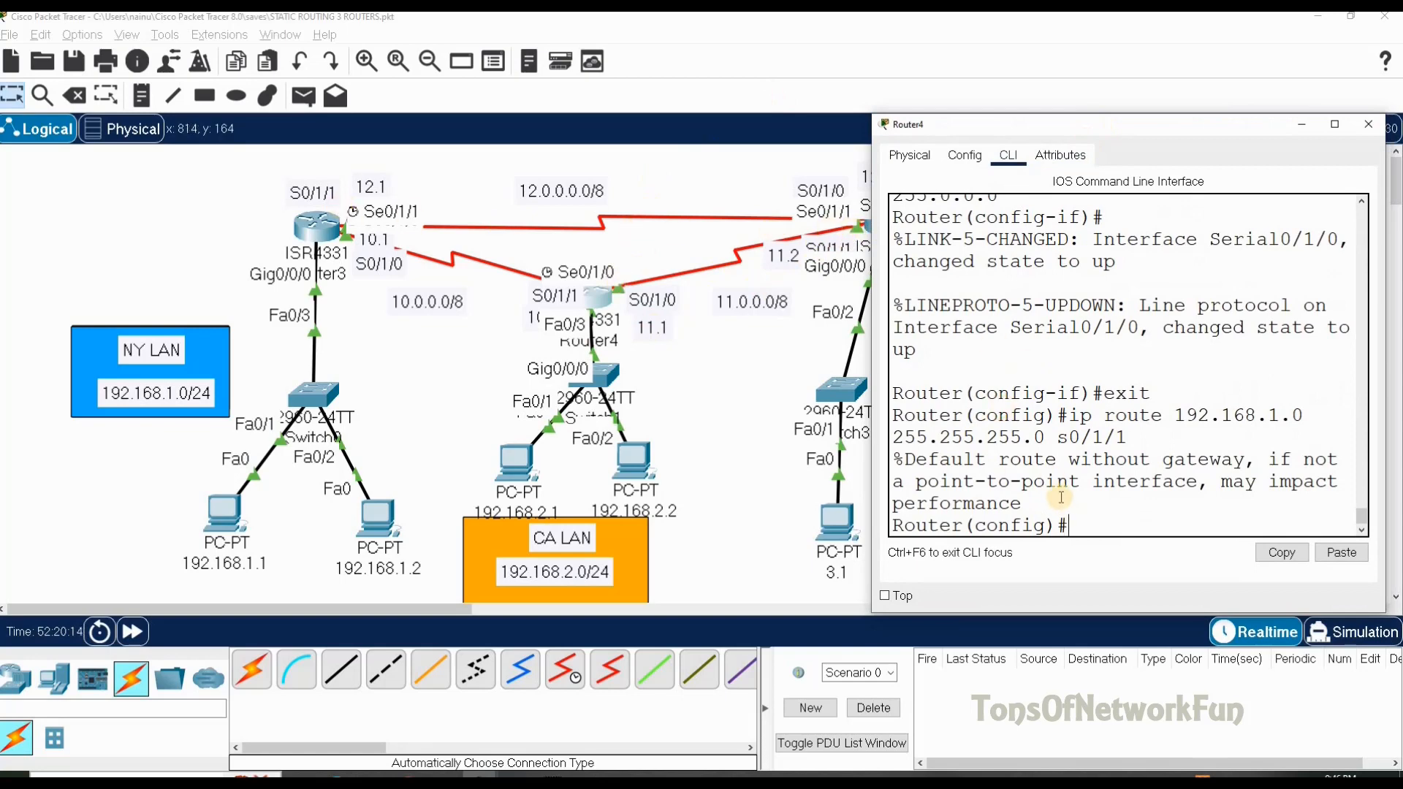
text(route 192.168.1.0 255.255.255.)
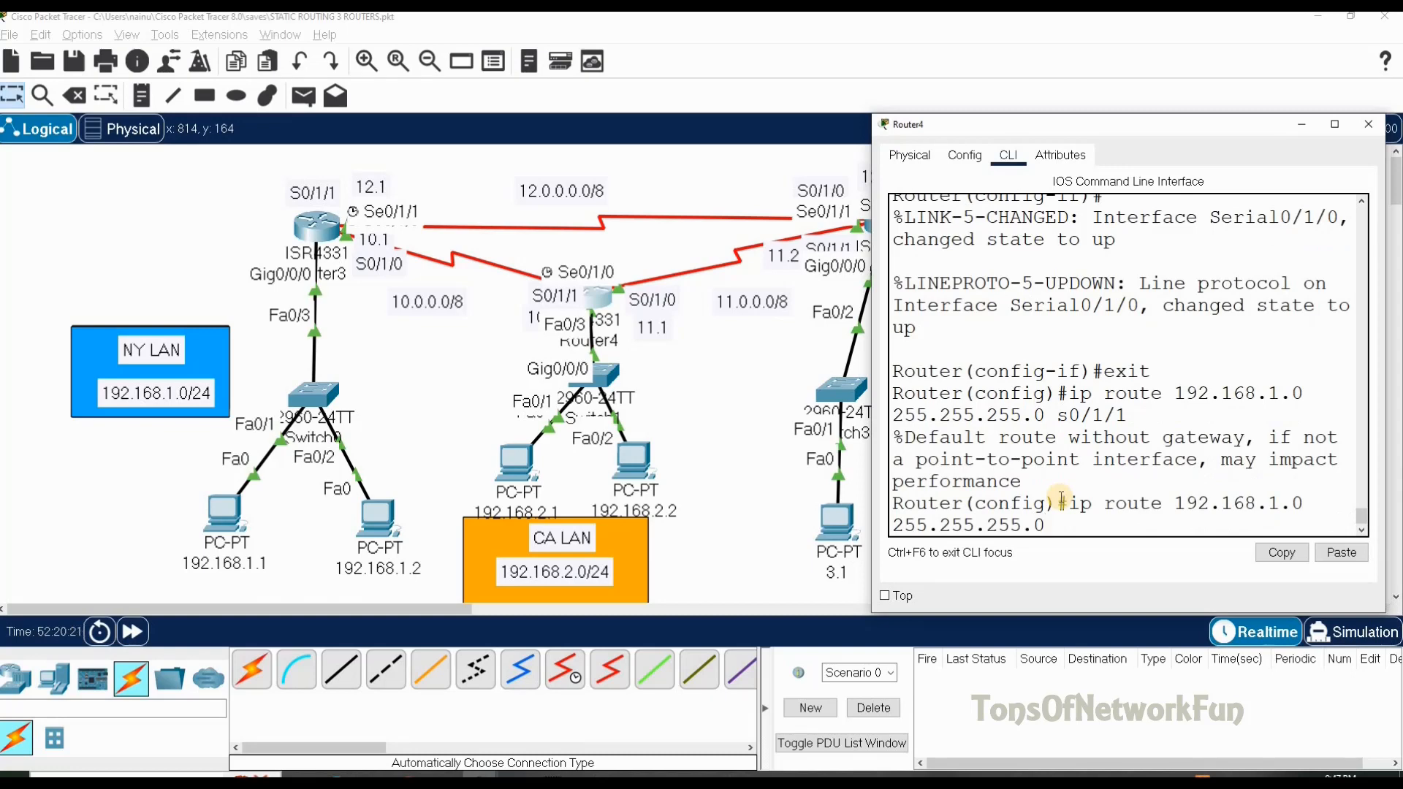
text(0 11.0.0.2 2)
key(Return)
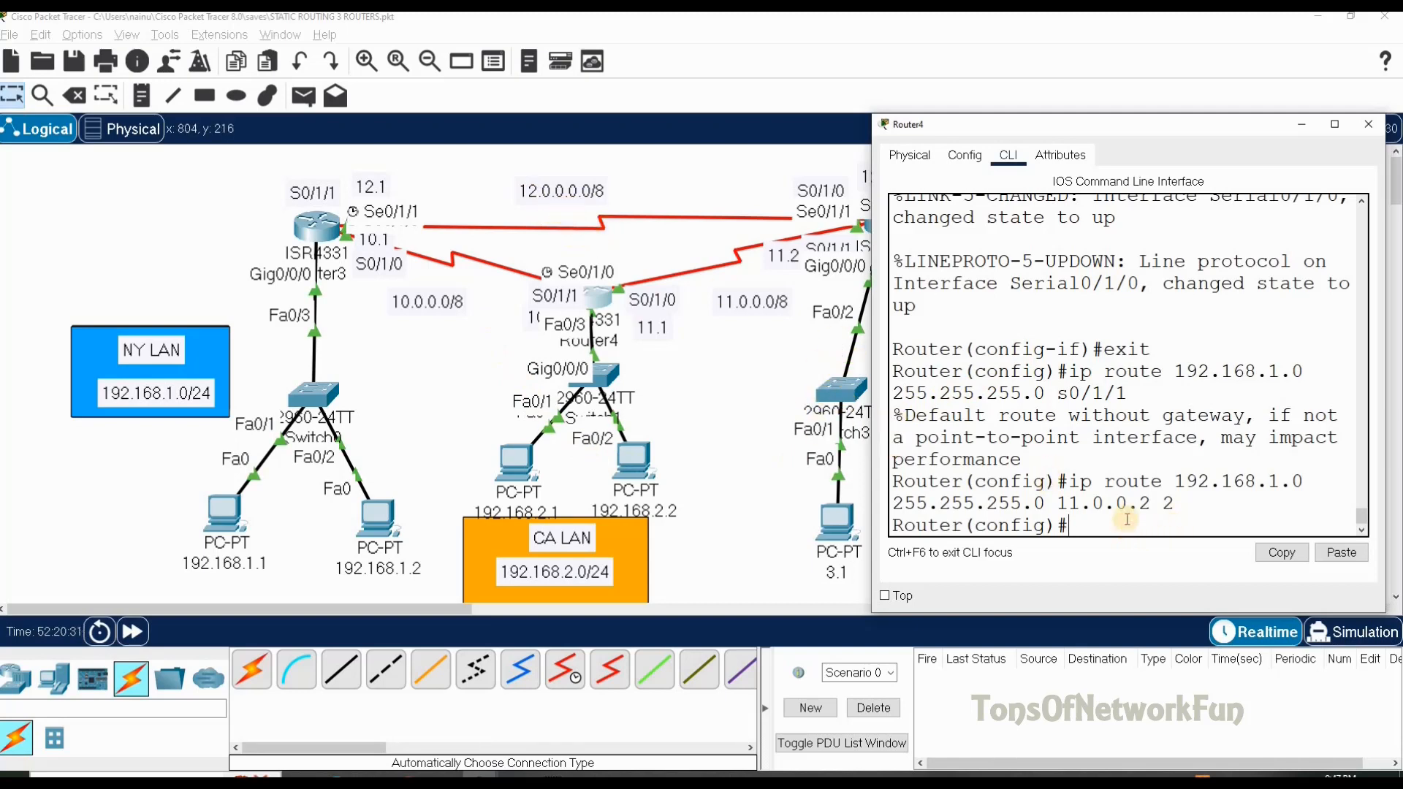
Add a primary static route on Router4 to 192.168.3.0 with mask 255.255.255.0 via 11.0.0.2 and administrative distance 1.
text(route 192.1)
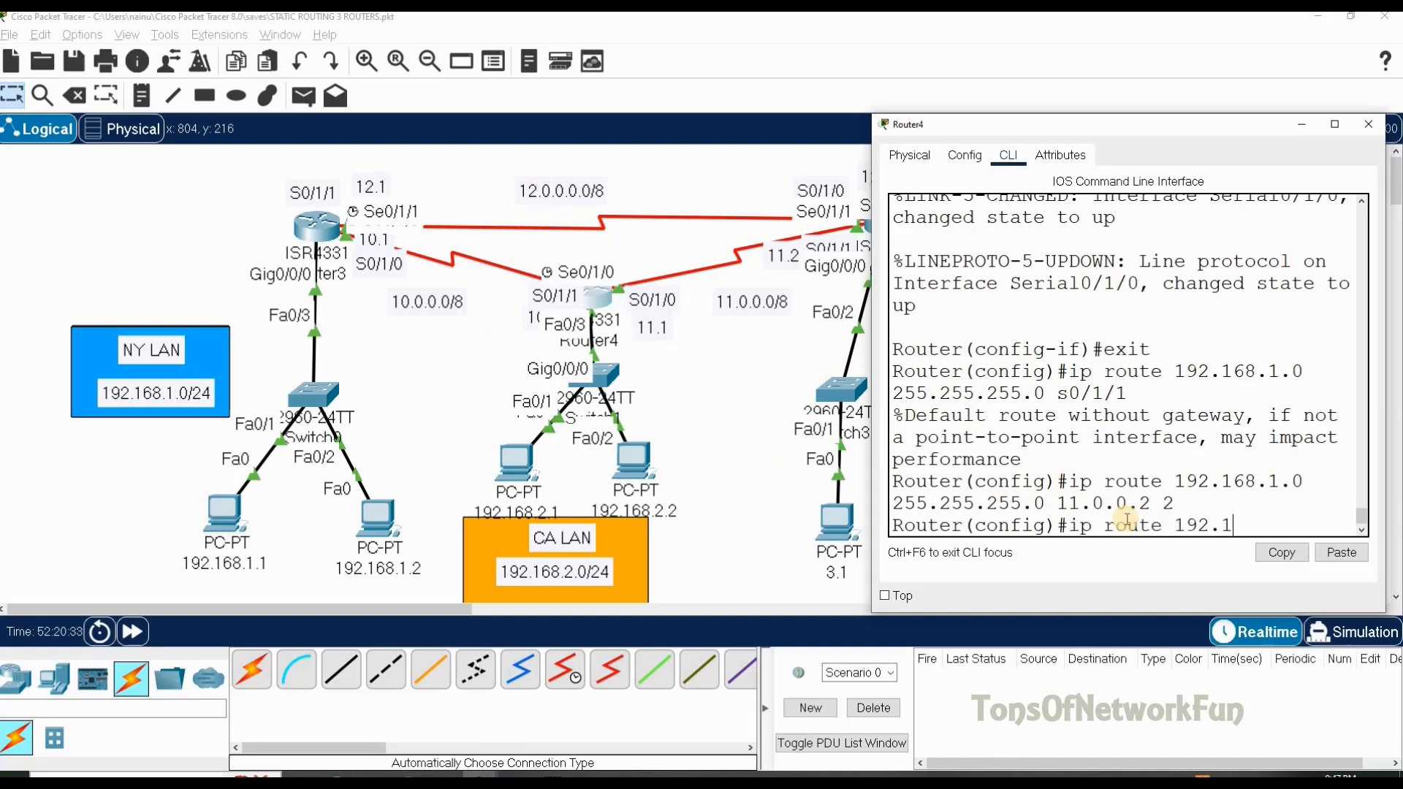
text(68.3.0 255.255.255.0)
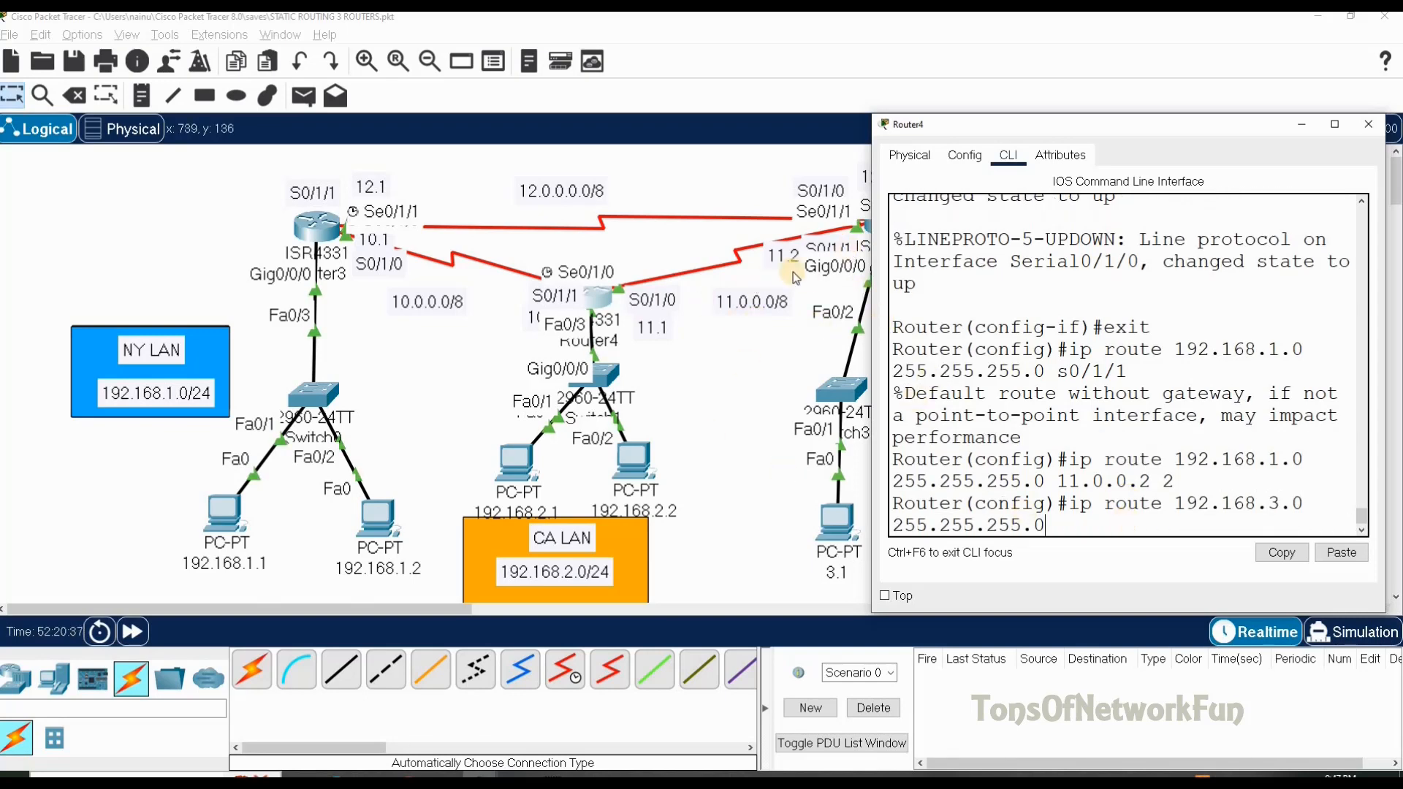
text( 11.0.0.2 1)
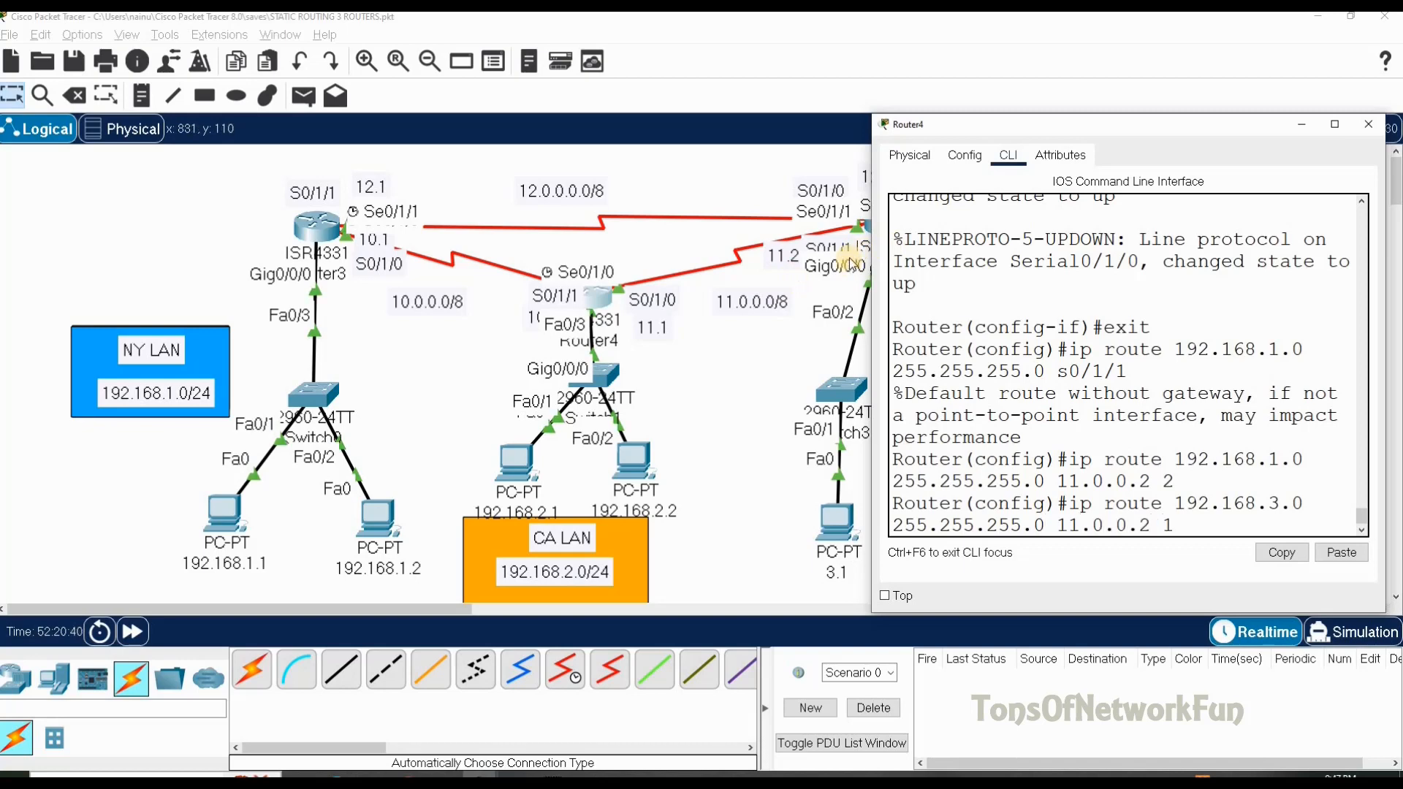
key(Return)
Add a backup static route on Router4 to 192.168.3.0 with mask 255.255.255.0 via 10.0.0.1 and administrative distance 2.
text(ip route 192.16)
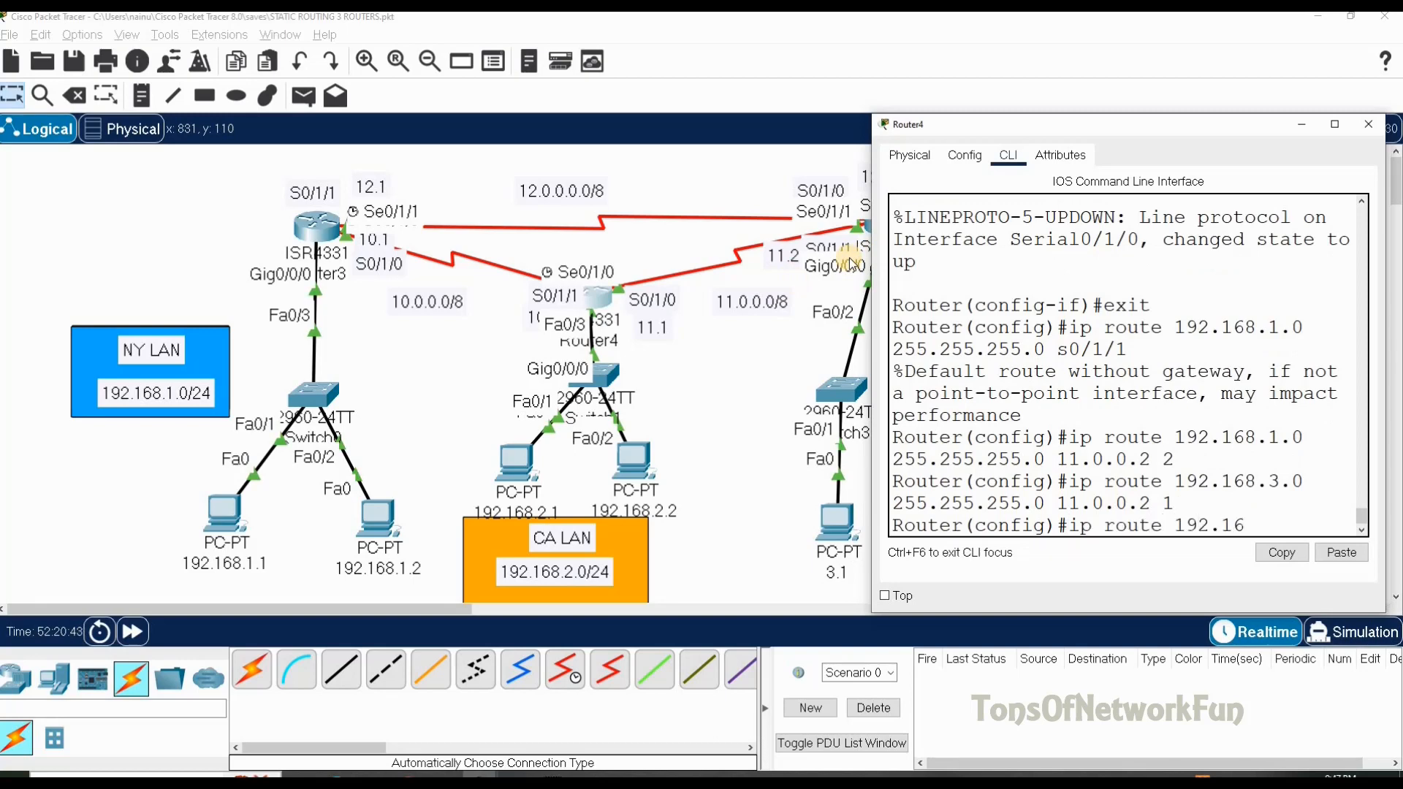
text(8.3.0 255.255.255.0 1)
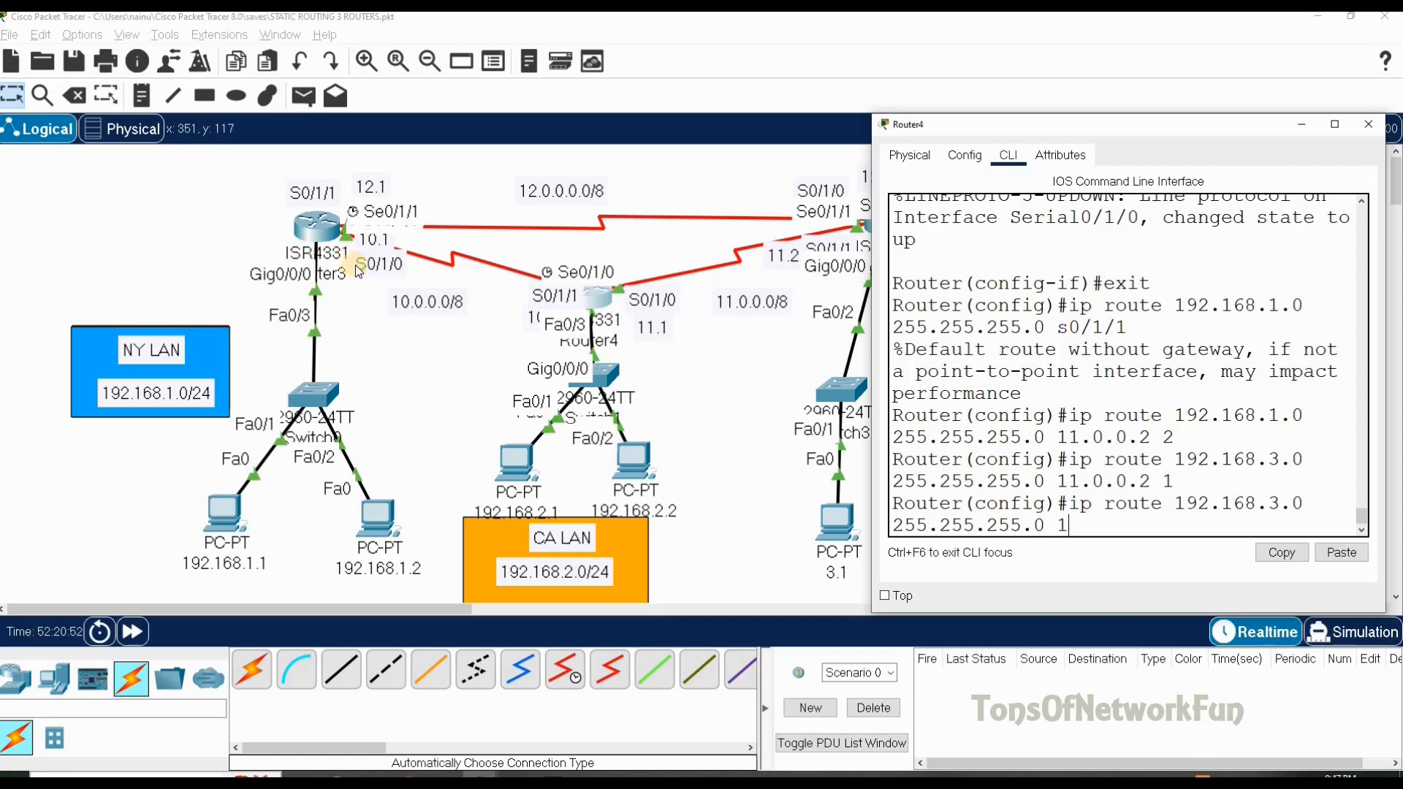
text(0.1 2)
key(Return)
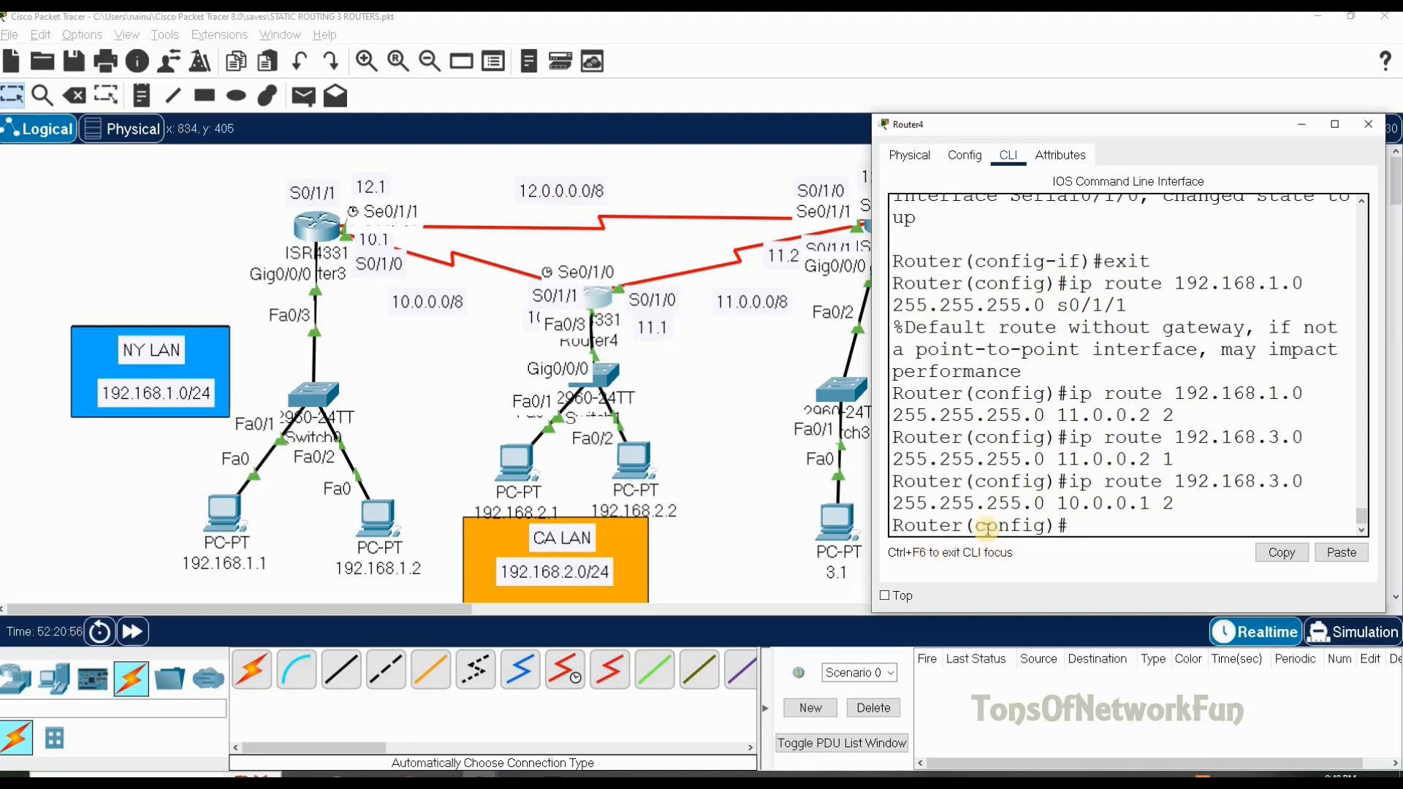
text(ip route 12.0.0.)
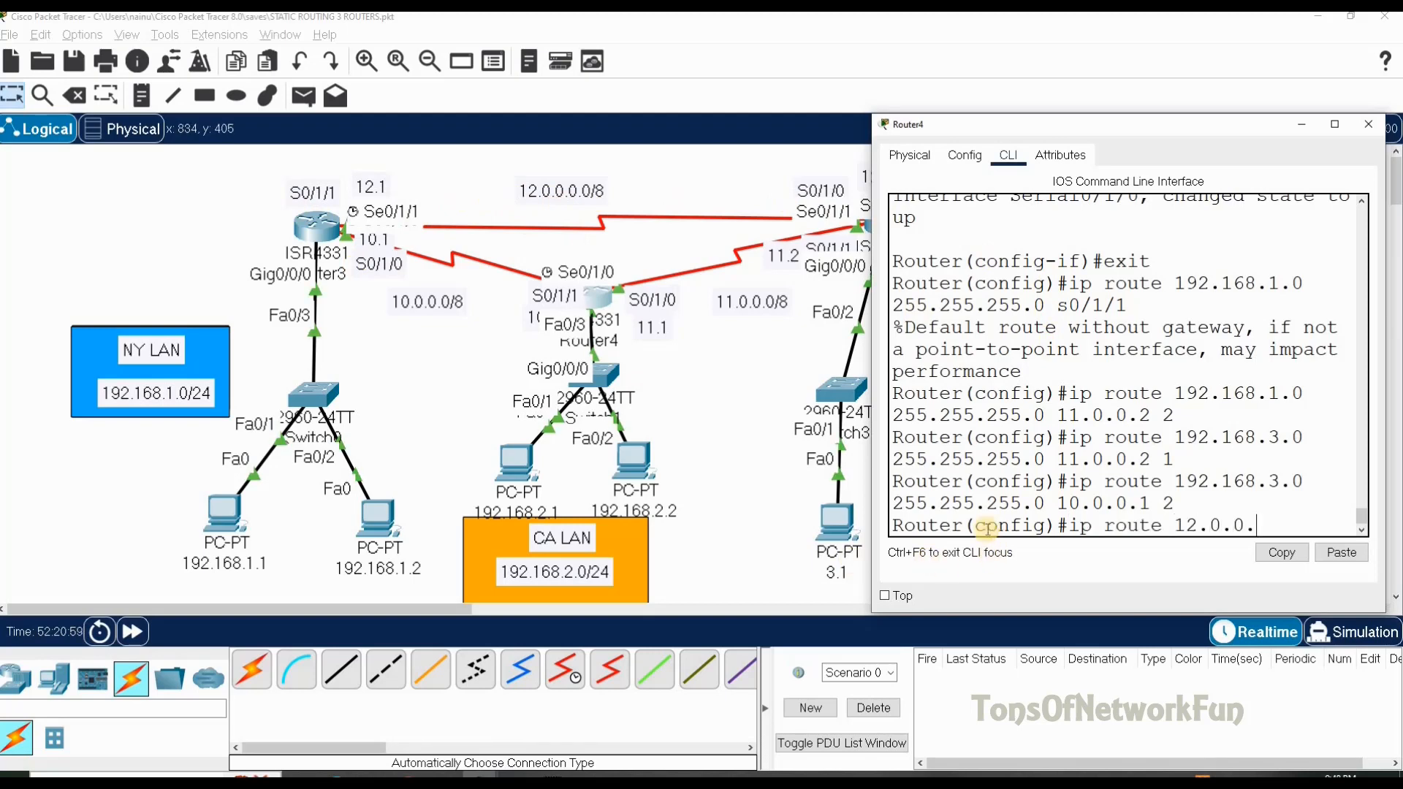
text(0 255.0.0.0)
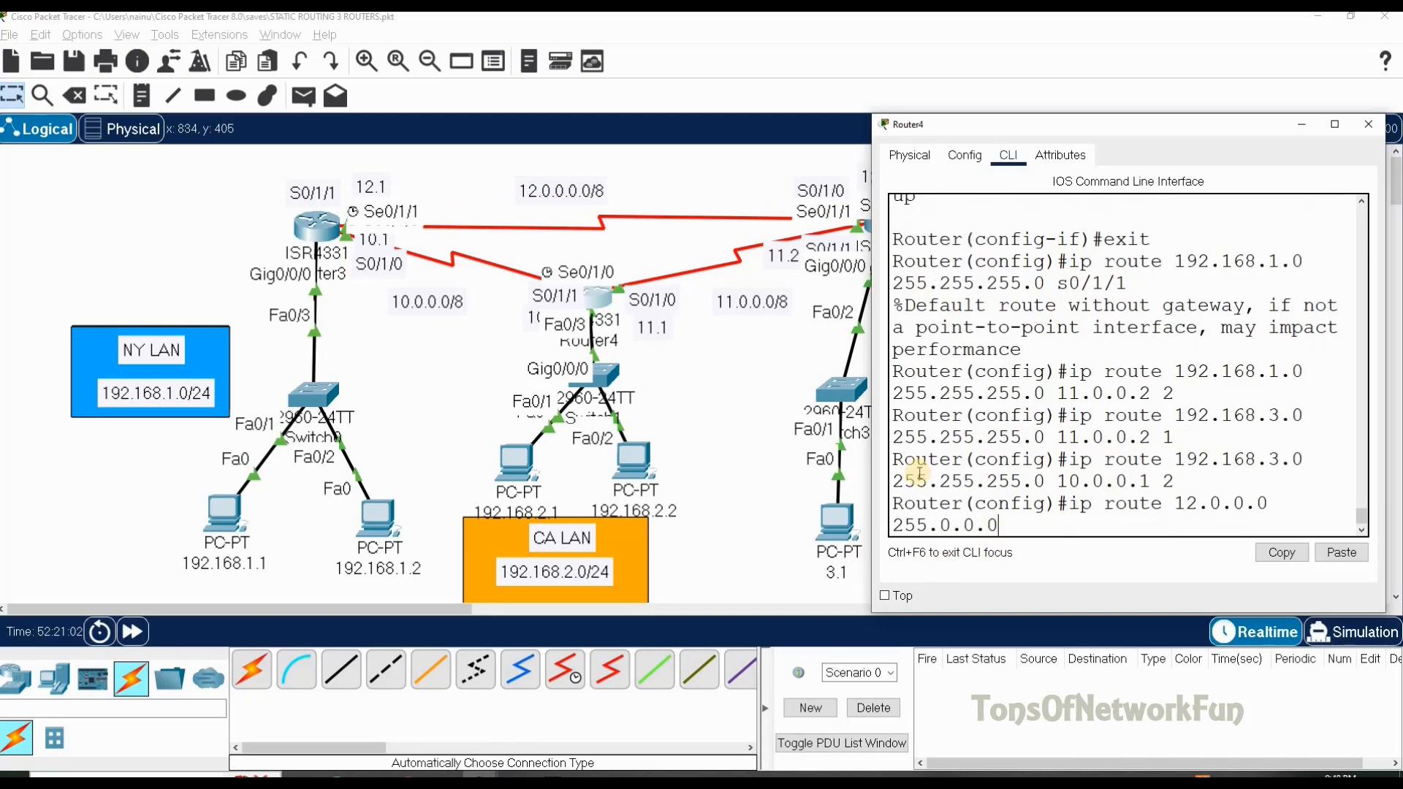
drag(1031, 134, 1090, 148)
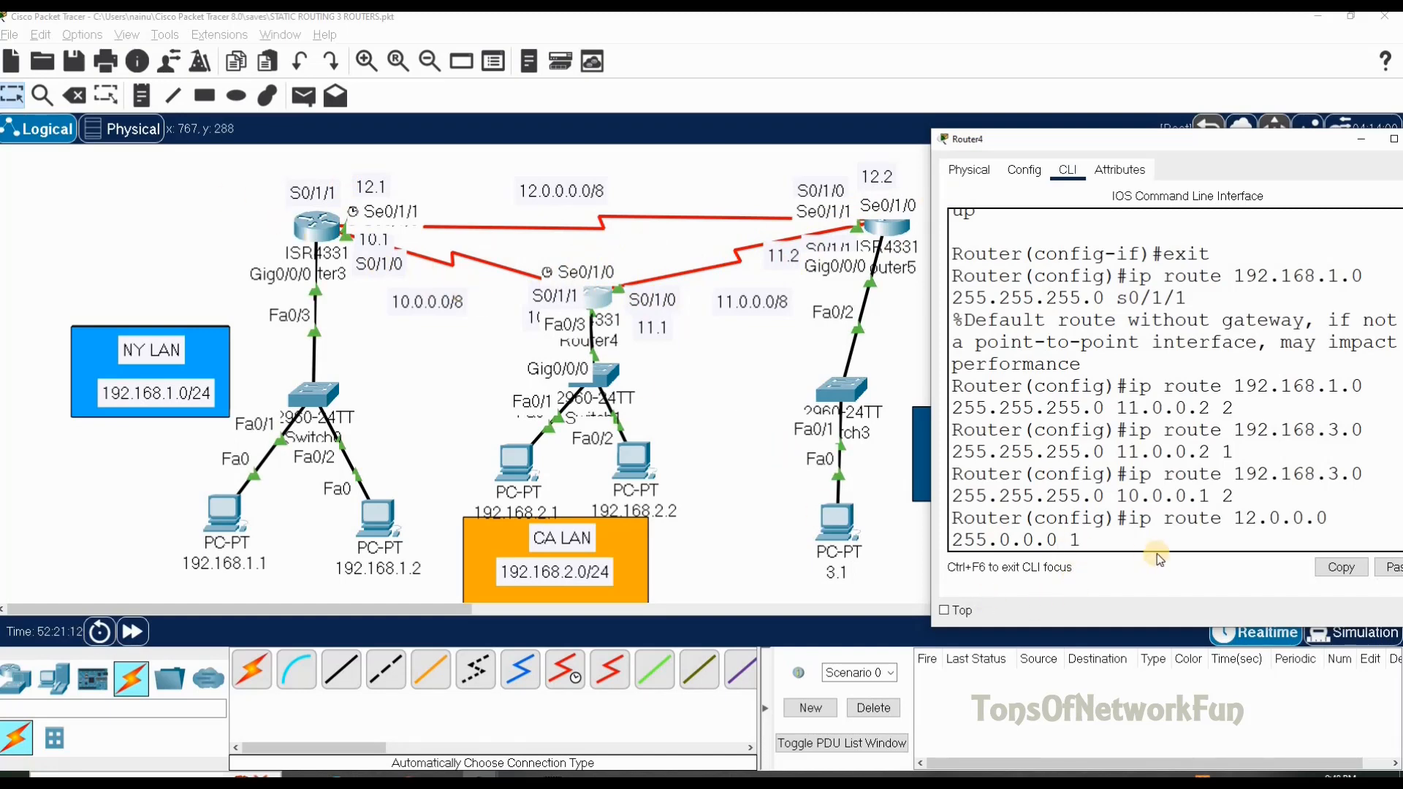
text(.0.)
Rework the recalled route command into a primary static route to 12.0.0.0 with mask 255.0.0.0 via 11.0.0.2 and administrative distance 1.
key(Up)
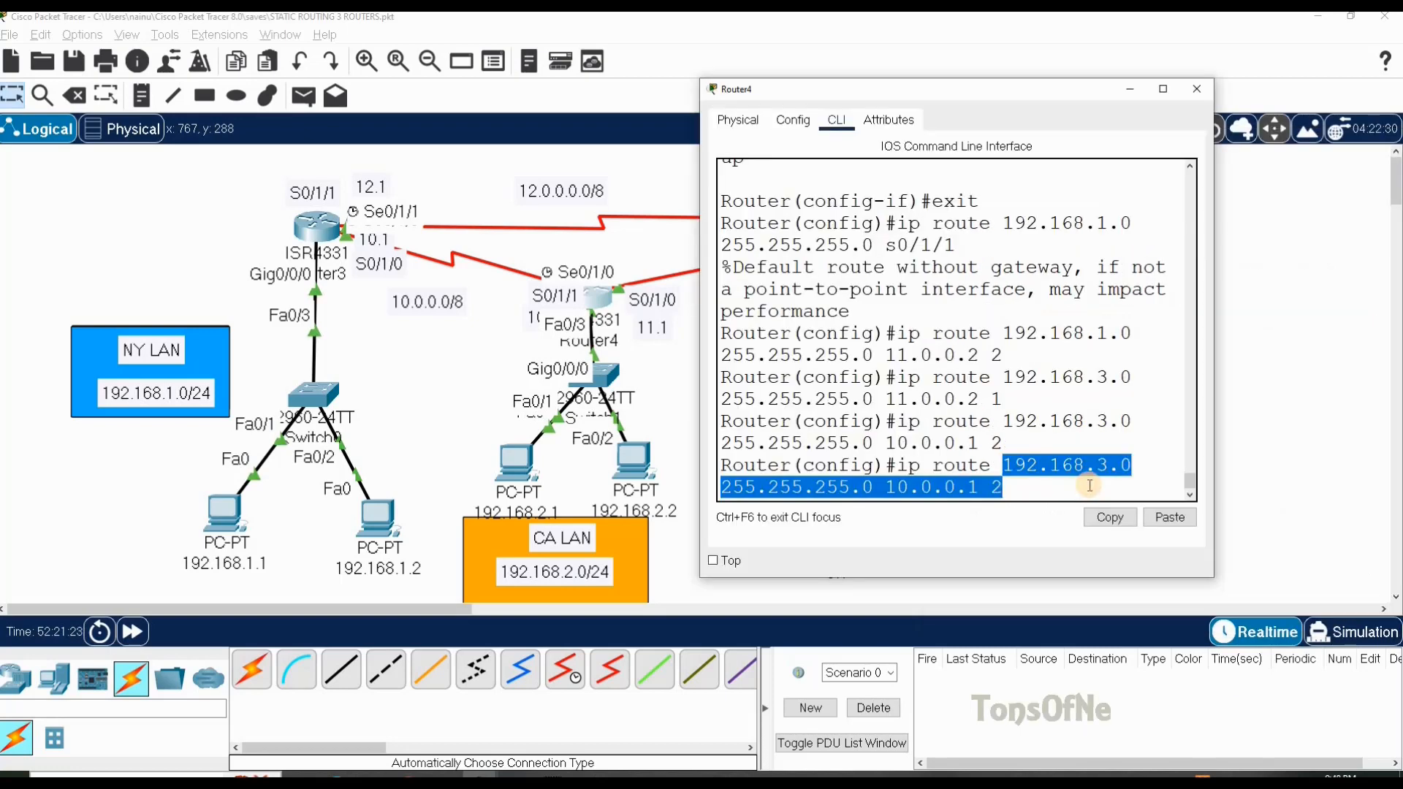
key(BackSpace)
key(BackSpace)
key(BackSpace)
key(BackSpace)
key(BackSpace)
key(BackSpace)
key(BackSpace)
key(BackSpace)
key(BackSpace)
key(BackSpace)
key(BackSpace)
key(BackSpace)
key(BackSpace)
key(BackSpace)
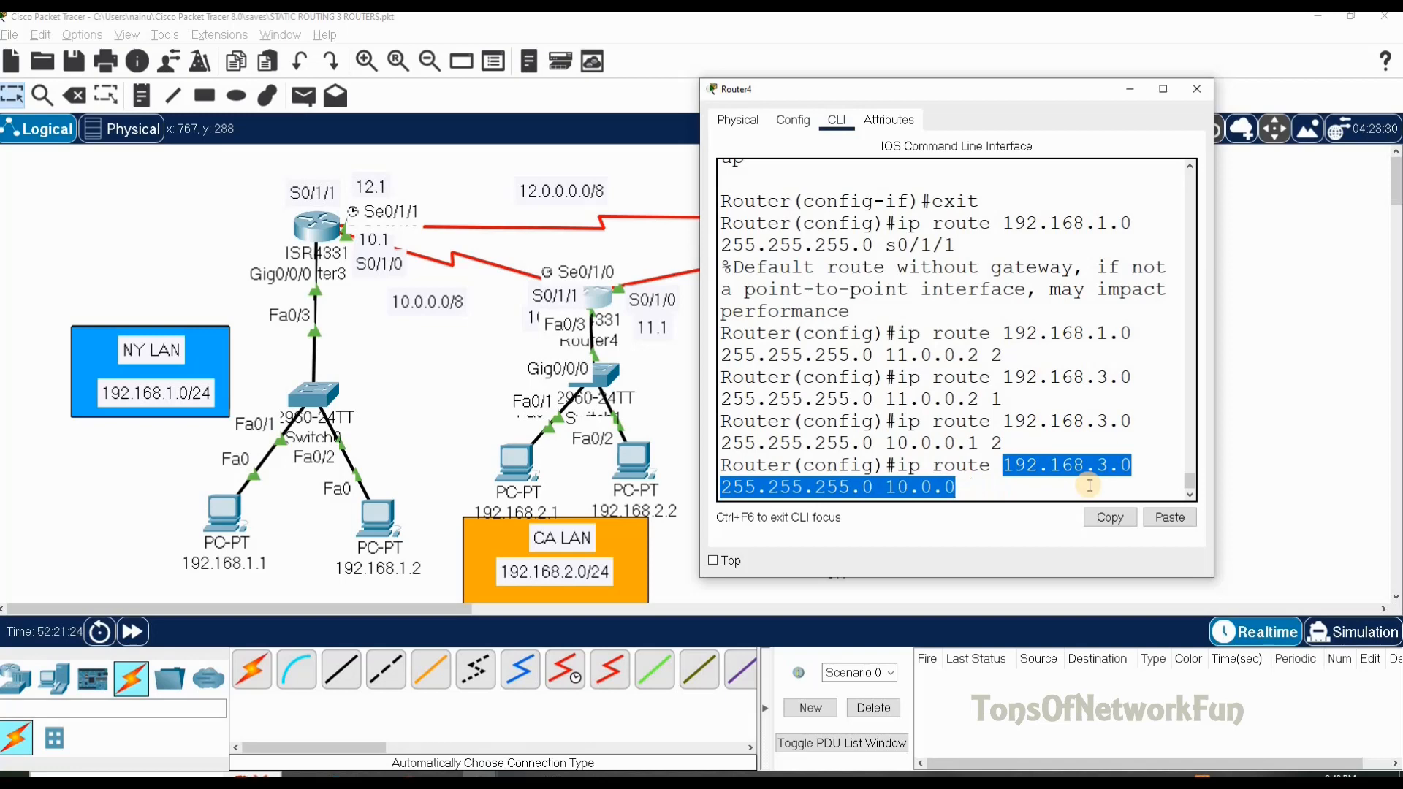
key(BackSpace)
key(BackSpace)
key(BackSpace)
key(BackSpace)
key(BackSpace)
key(BackSpace)
key(BackSpace)
key(BackSpace)
key(BackSpace)
key(BackSpace)
key(BackSpace)
key(BackSpace)
key(BackSpace)
key(BackSpace)
key(BackSpace)
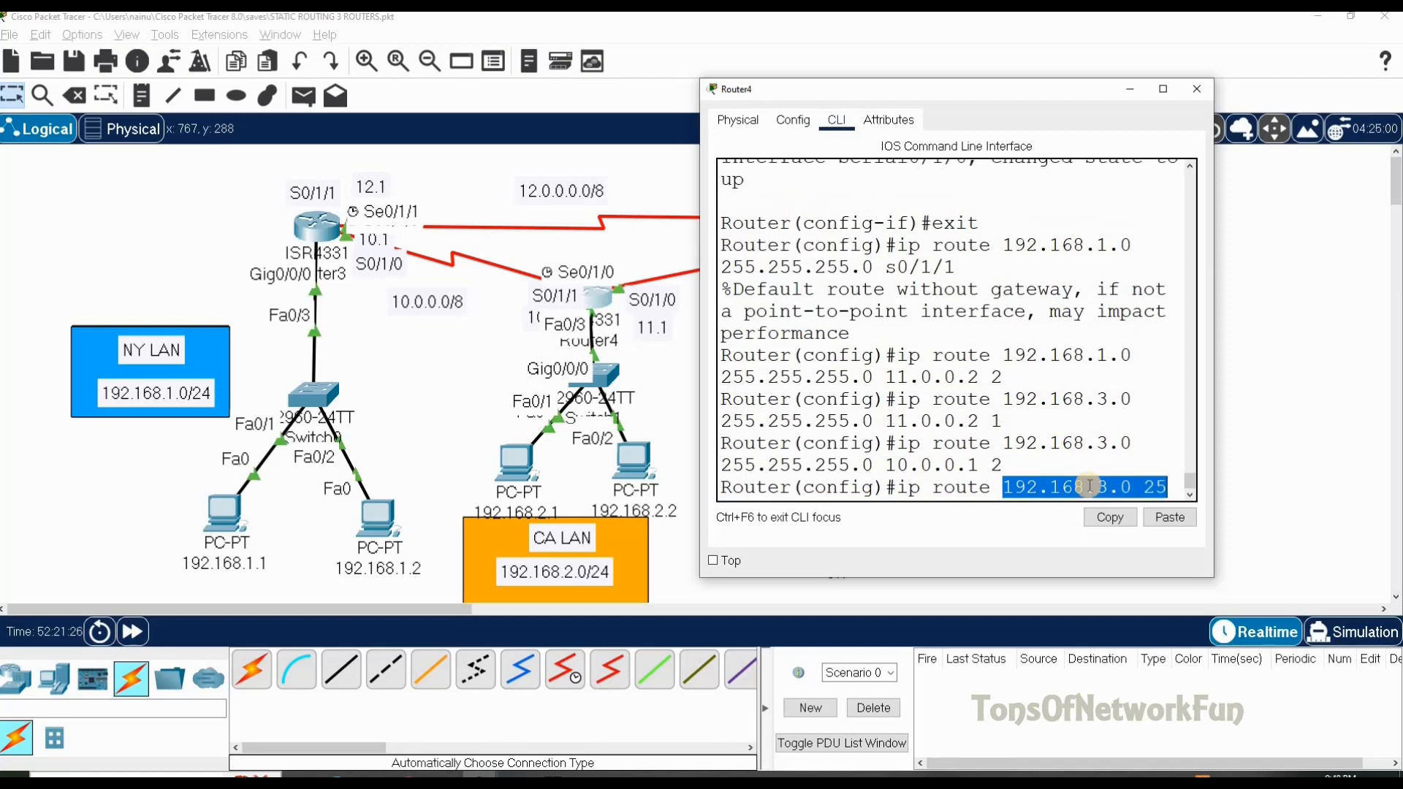
key(BackSpace)
key(BackSpace)
key(BackSpace)
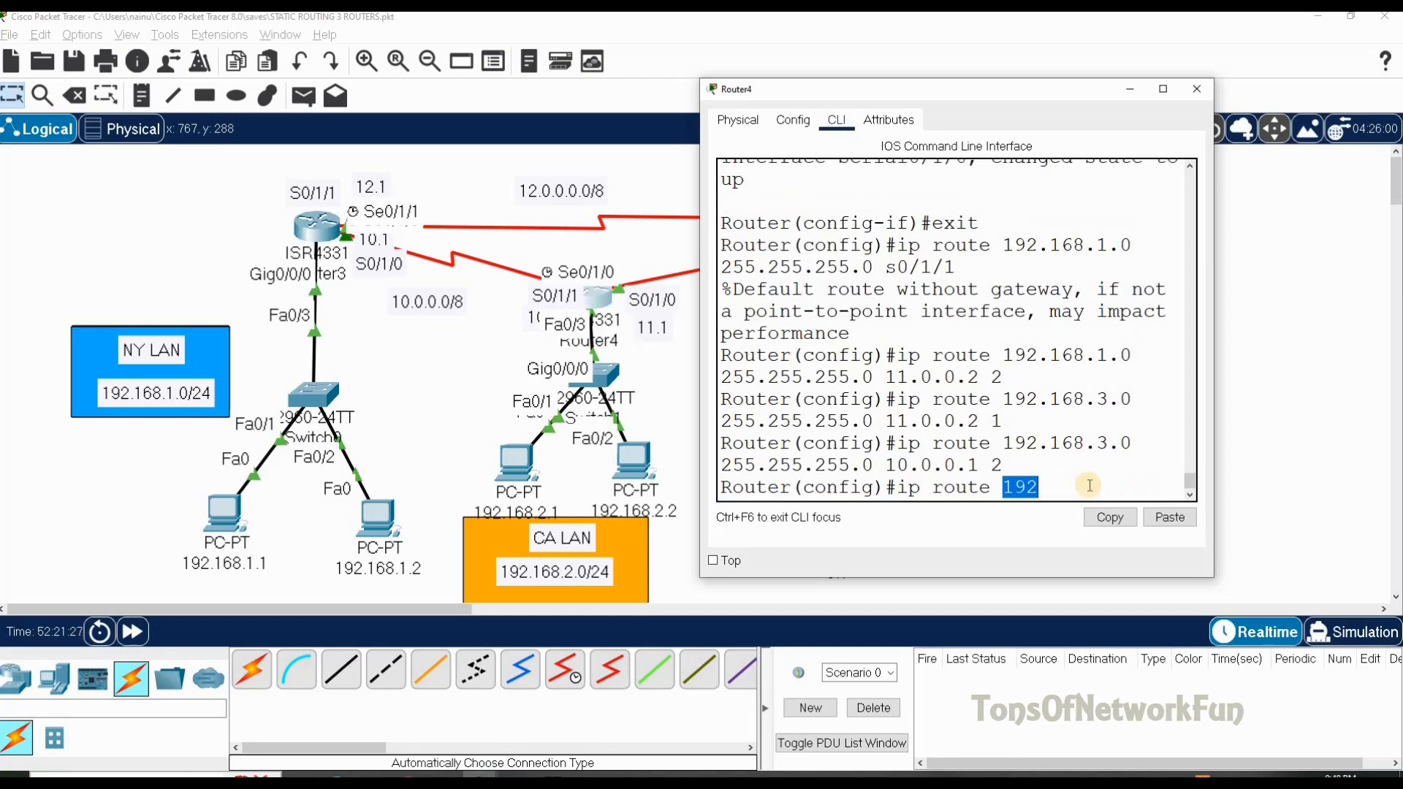
text(2.0.0.0 2)
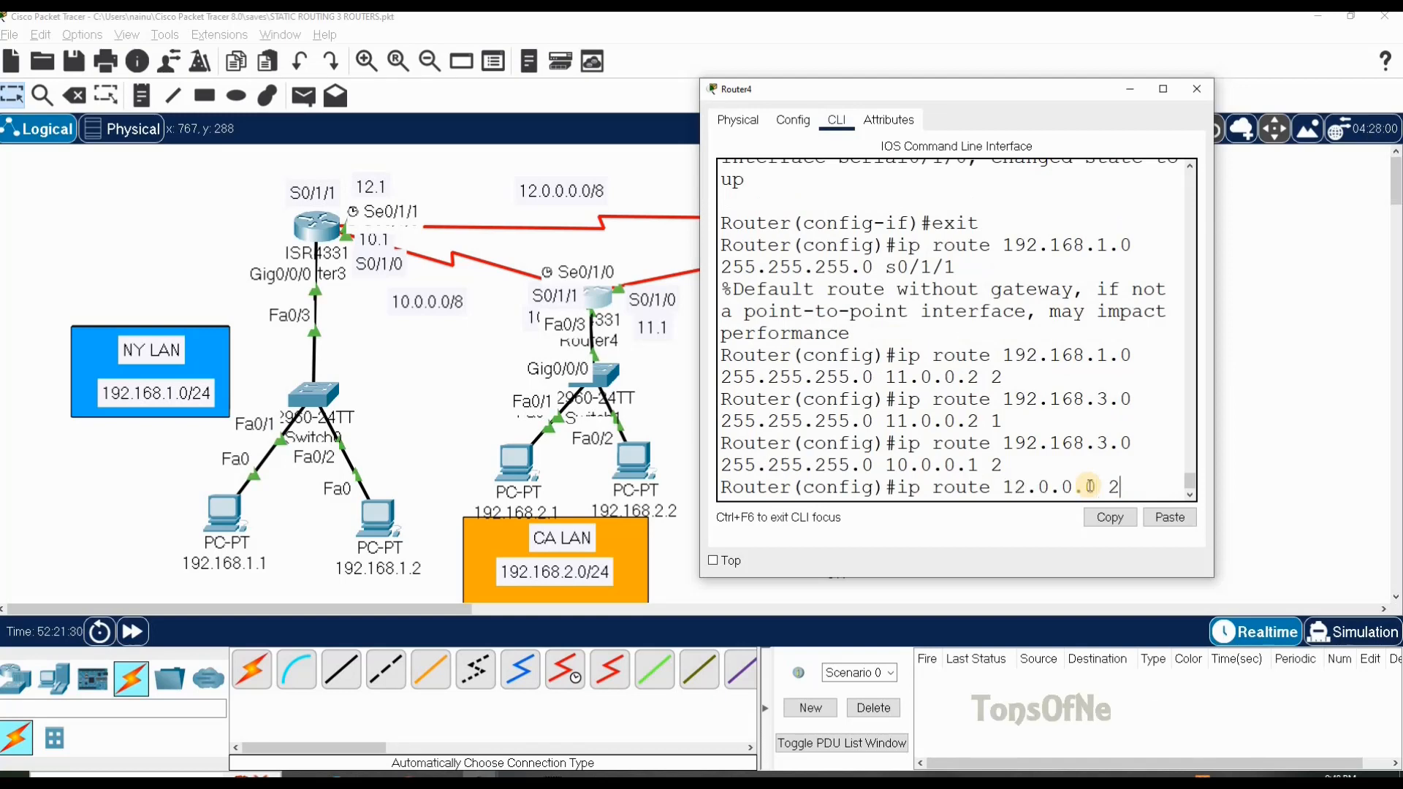
text(55.0.0.0)
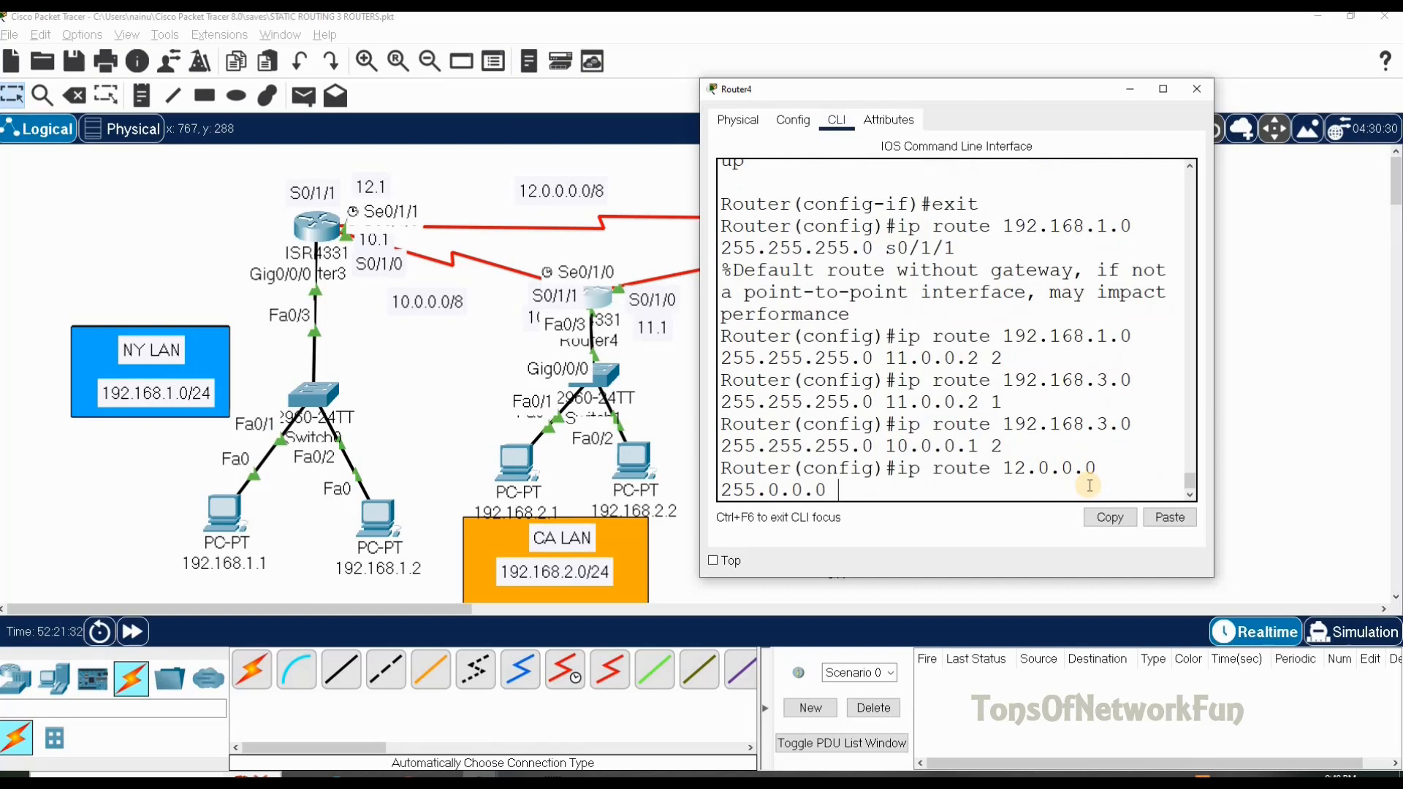
text( 11.0.0.2 1)
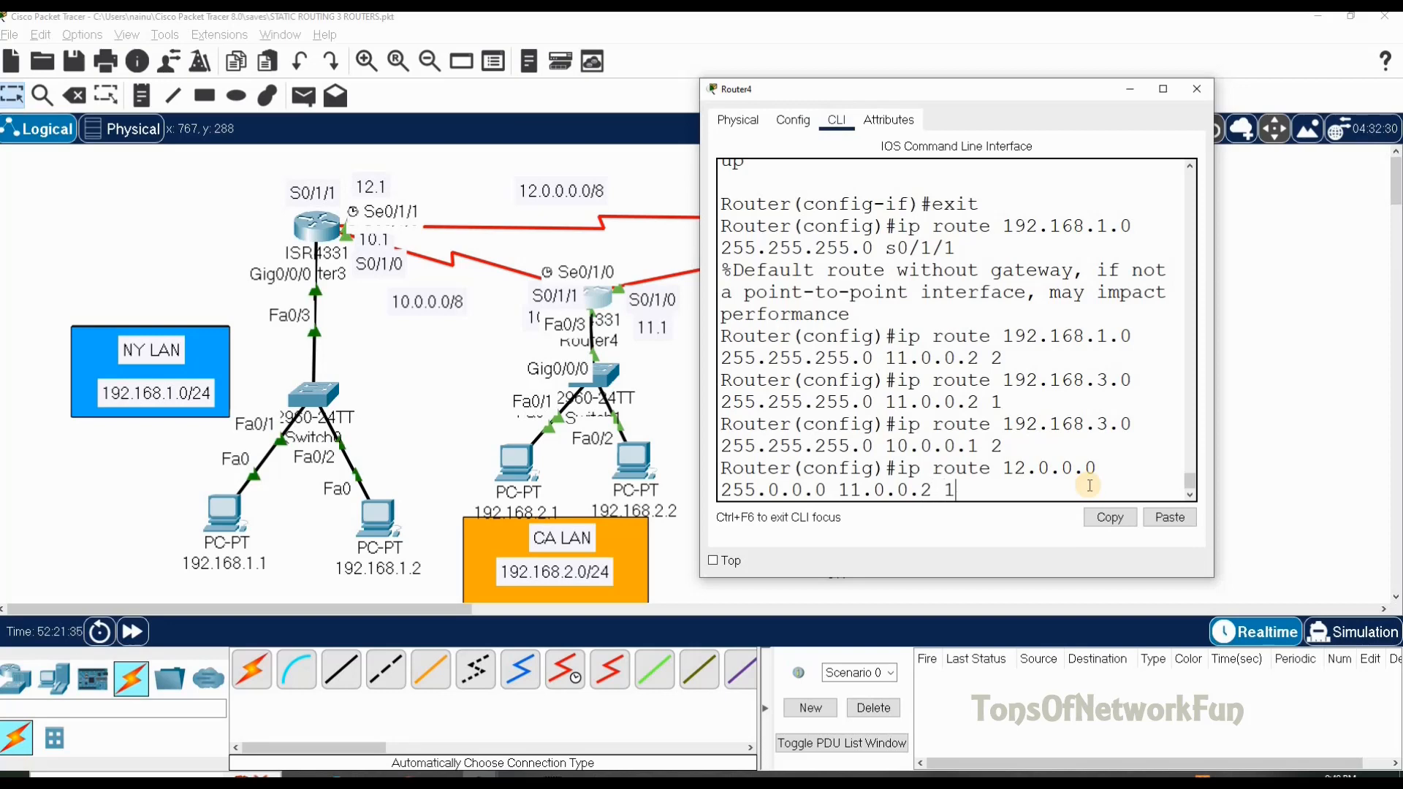
key(Return)
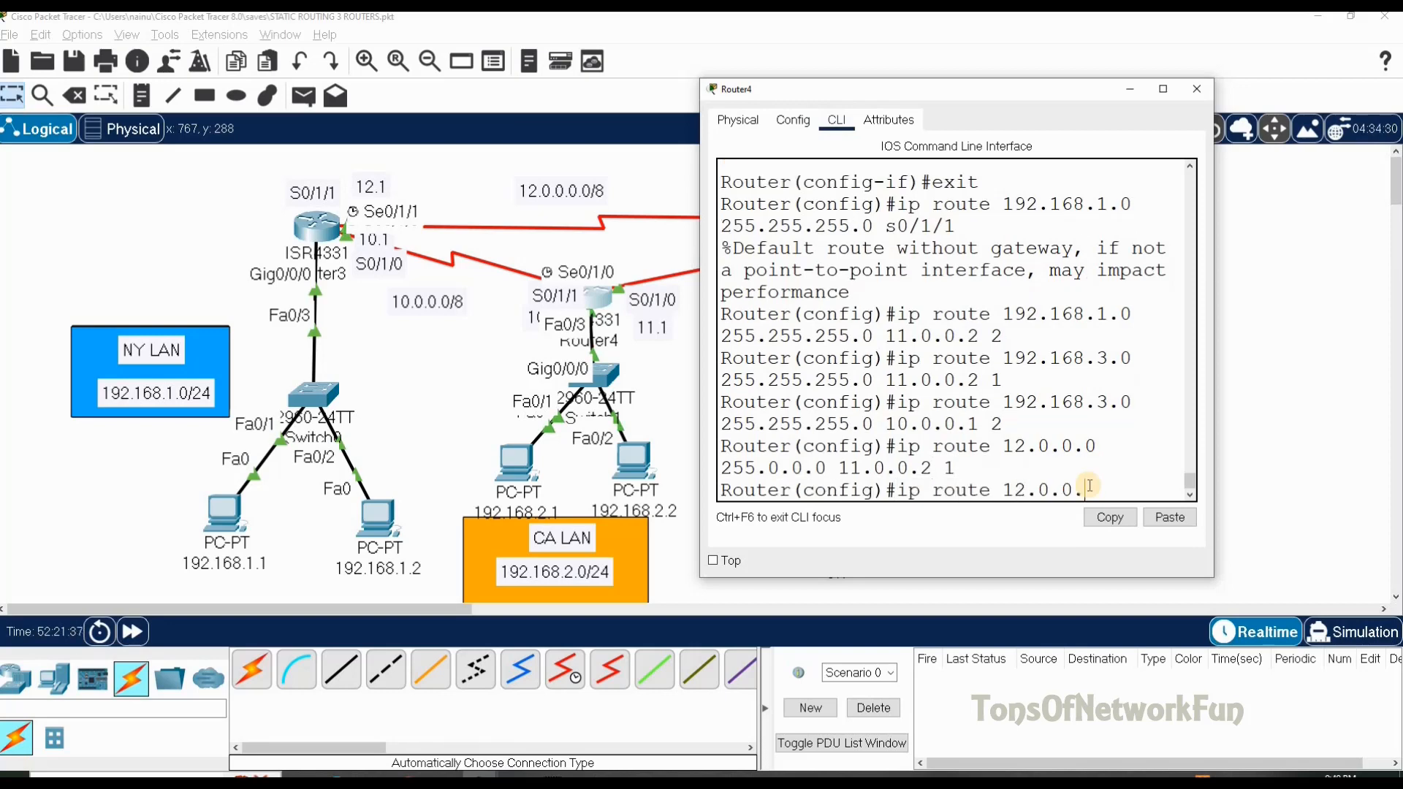
Add a backup static route on Router4 to 12.0.0.0, mask 255.0.0.0, via 10.0.0.1 with administrative distance 2, and close the router's window.
text(ip route 12.0.0.0 255.0.0.0)
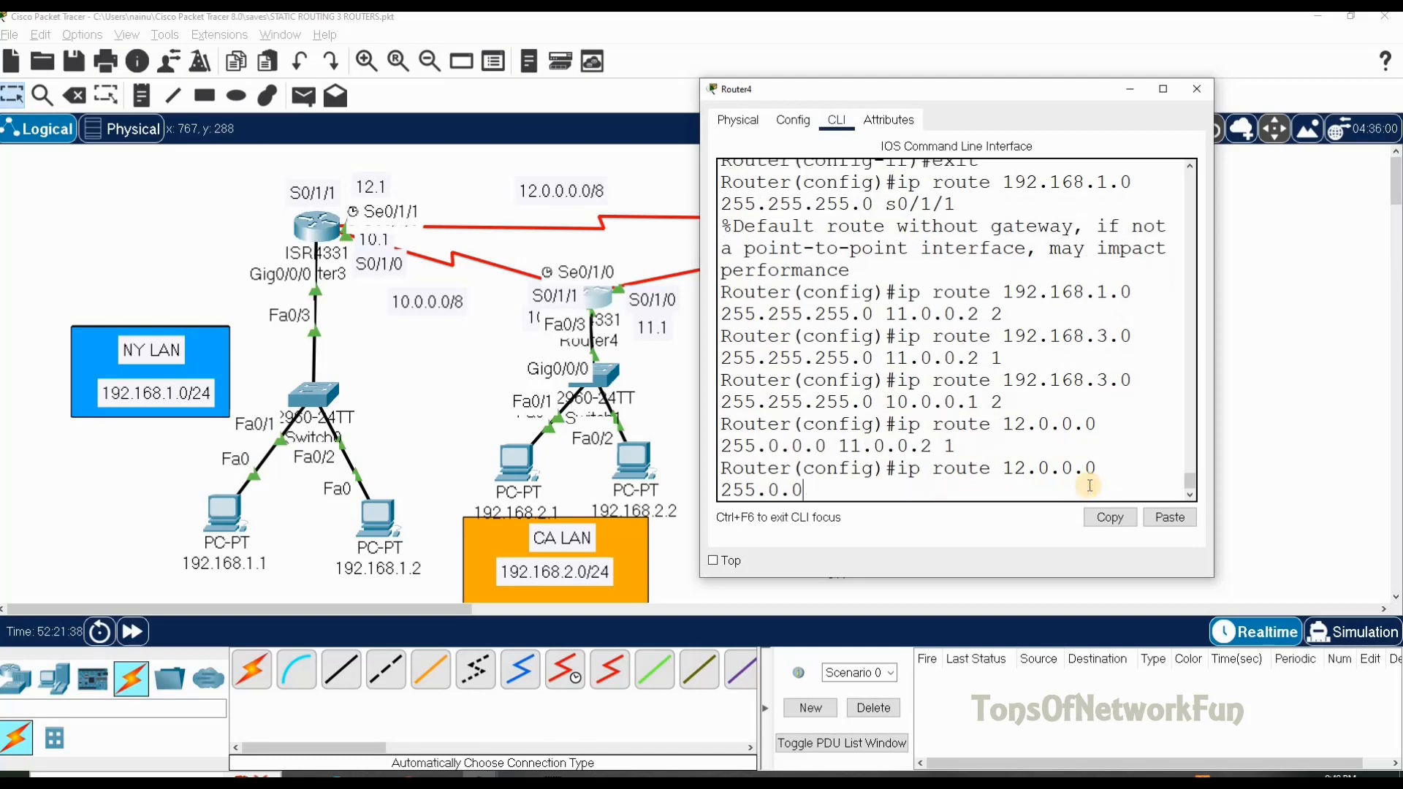
text( 10.0.0.1 2)
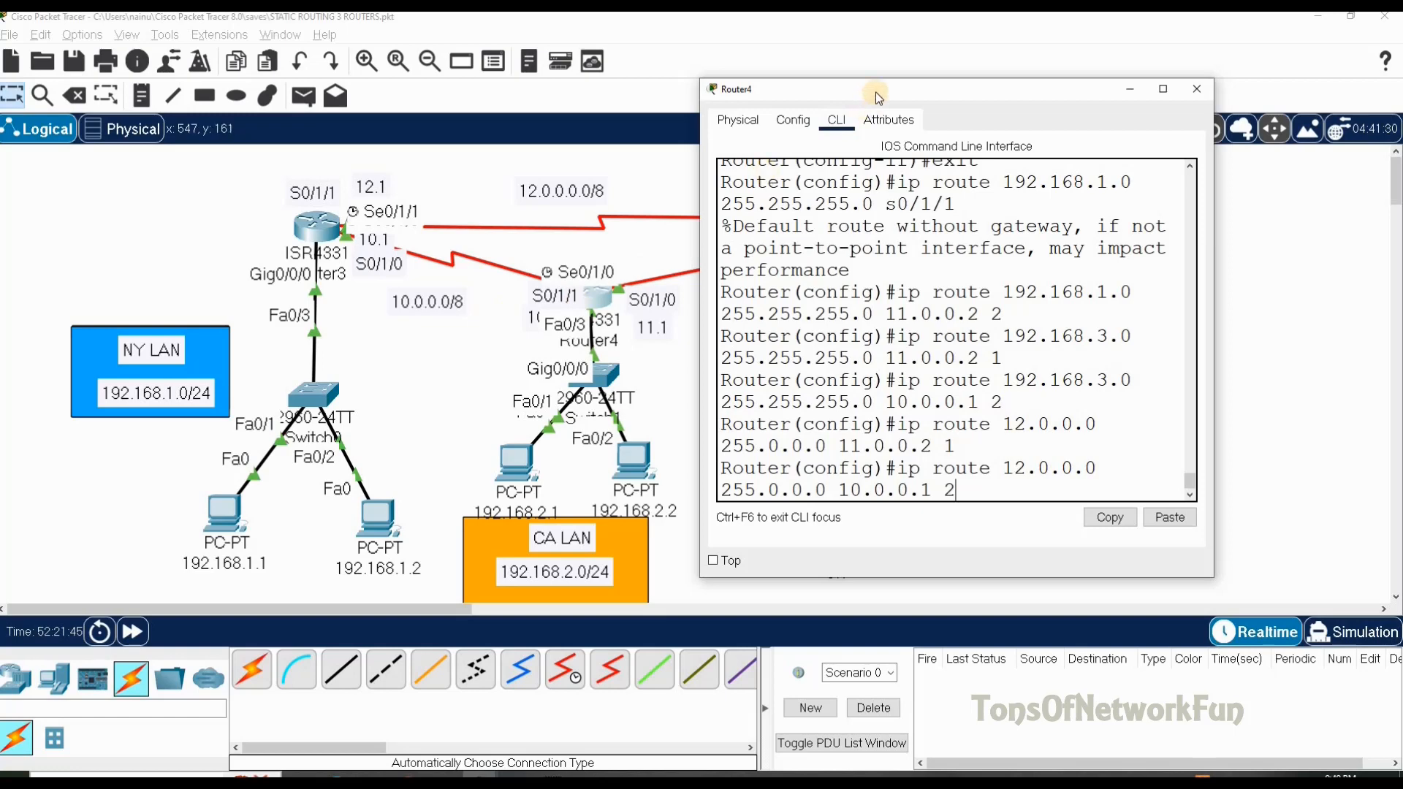
drag(863, 82, 1061, 107)
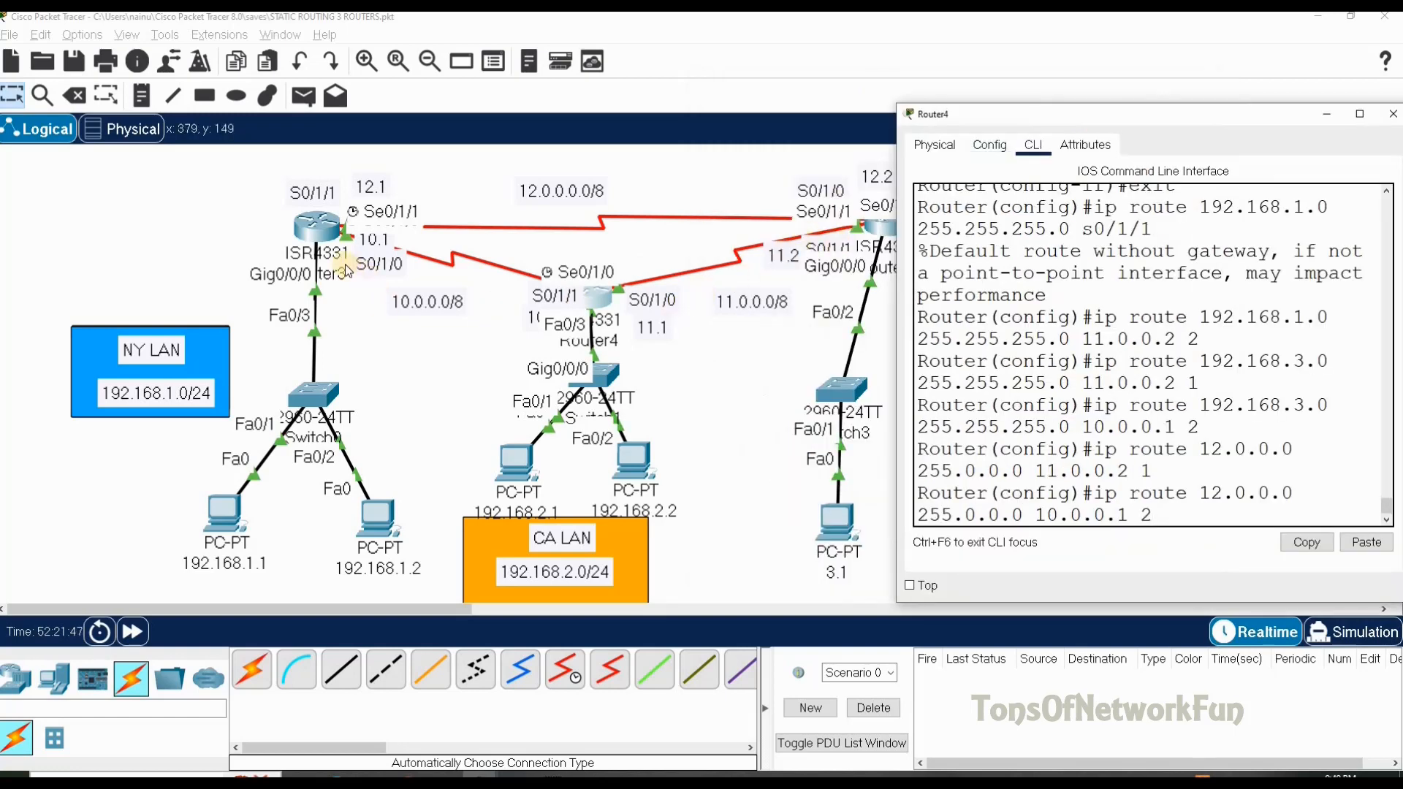
key(Return)
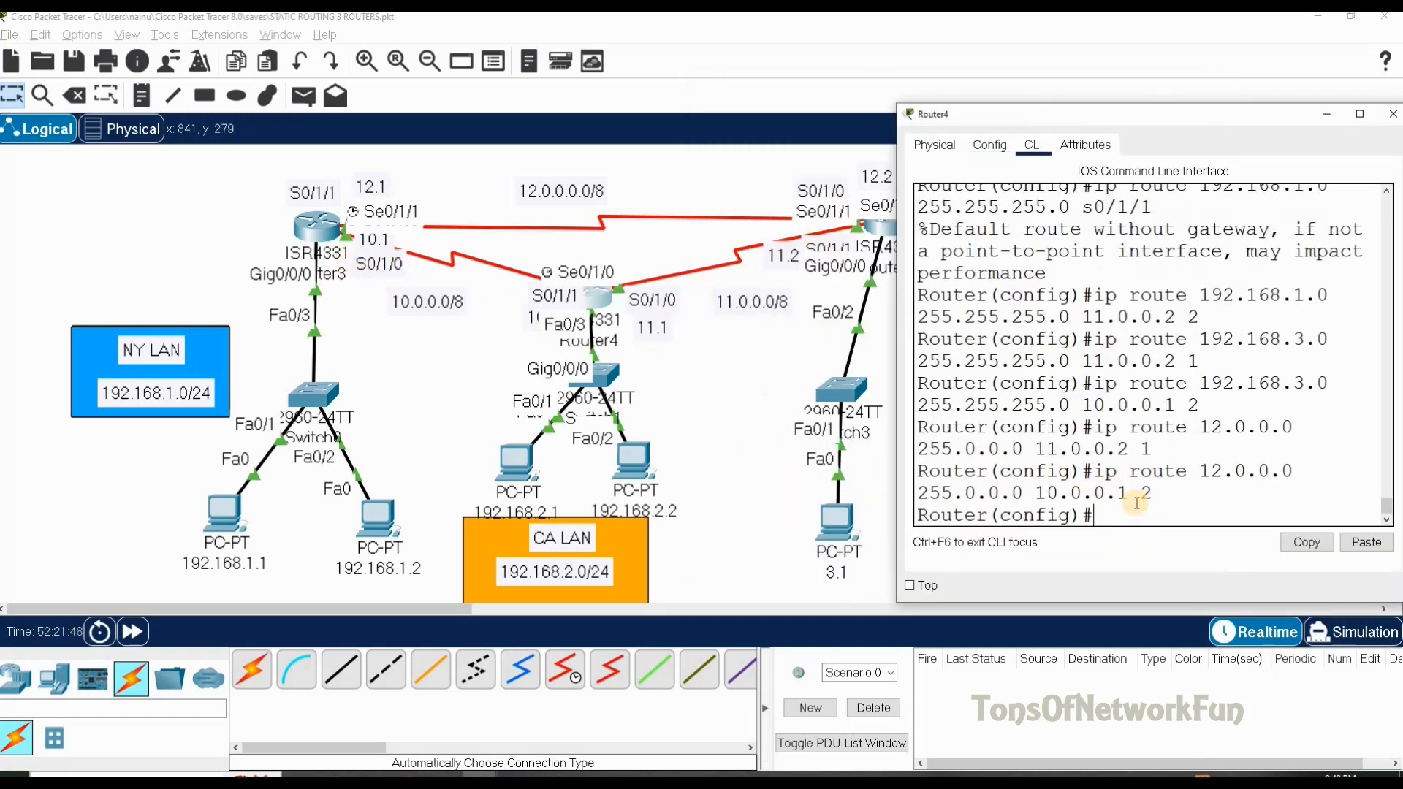
drag(1118, 117, 1026, 146)
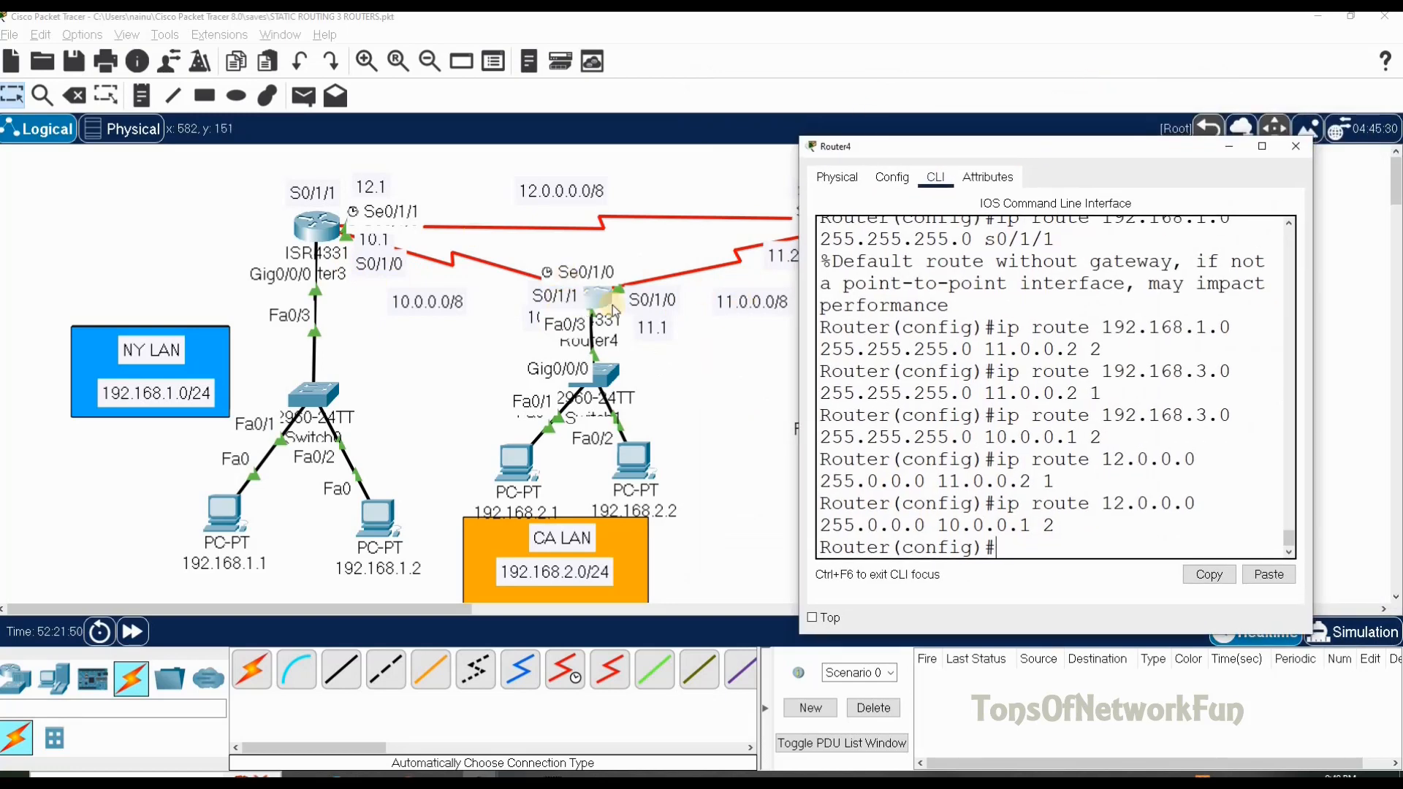
click(1297, 147)
Open Router5's command line, glance over its earlier interface configuration, and place the cursor at the end of the session.
click(884, 223)
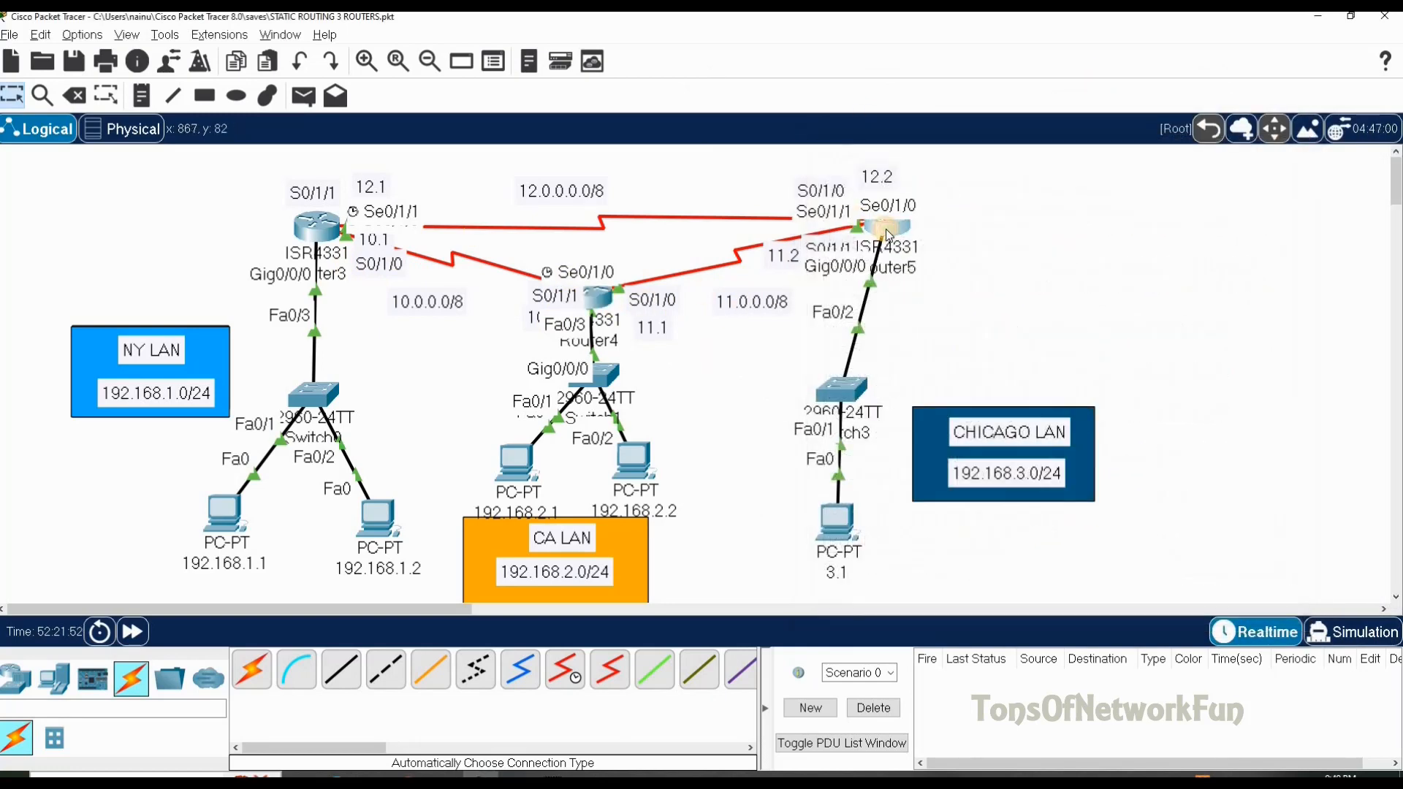
drag(758, 163, 499, 138)
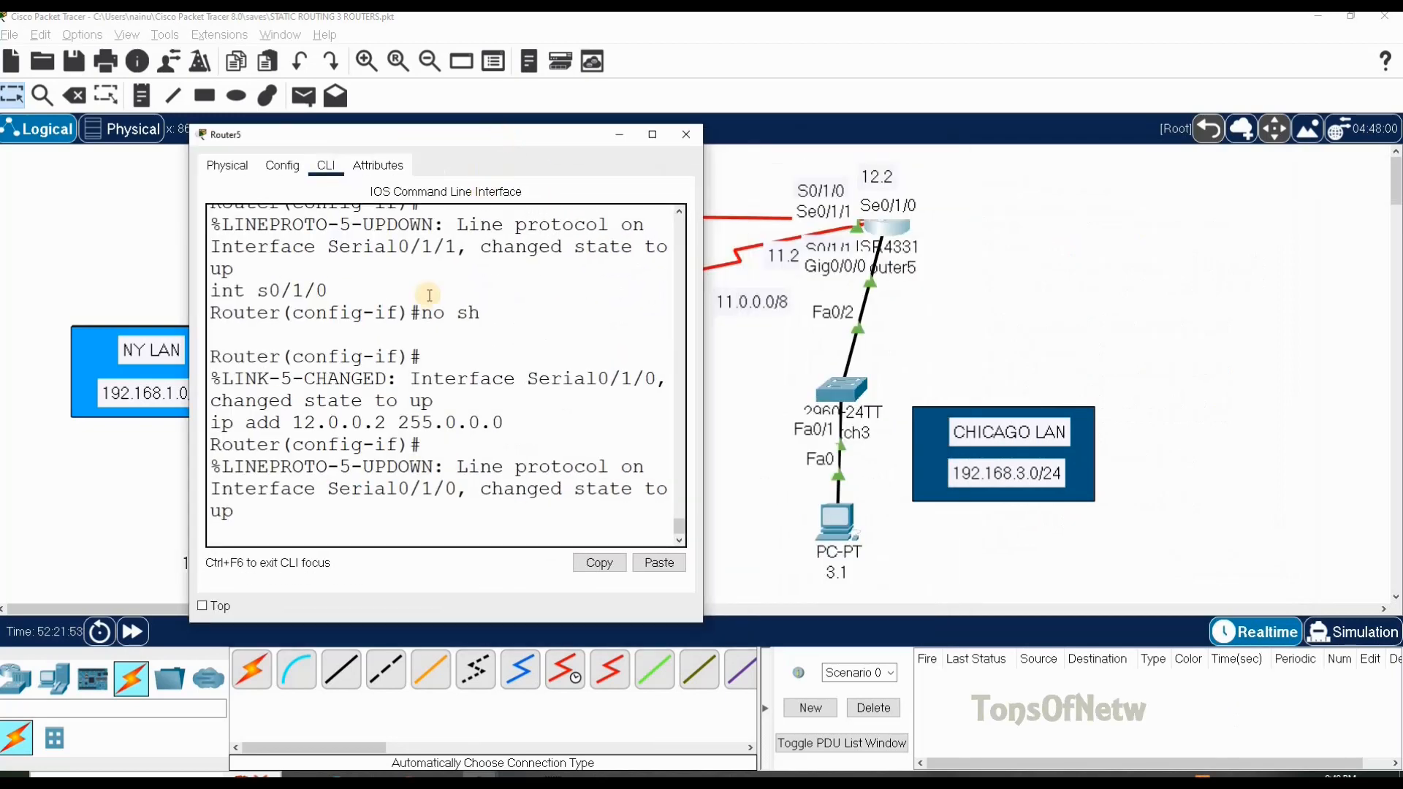
scroll(398, 340, up, 1)
scroll(399, 340, up, 8)
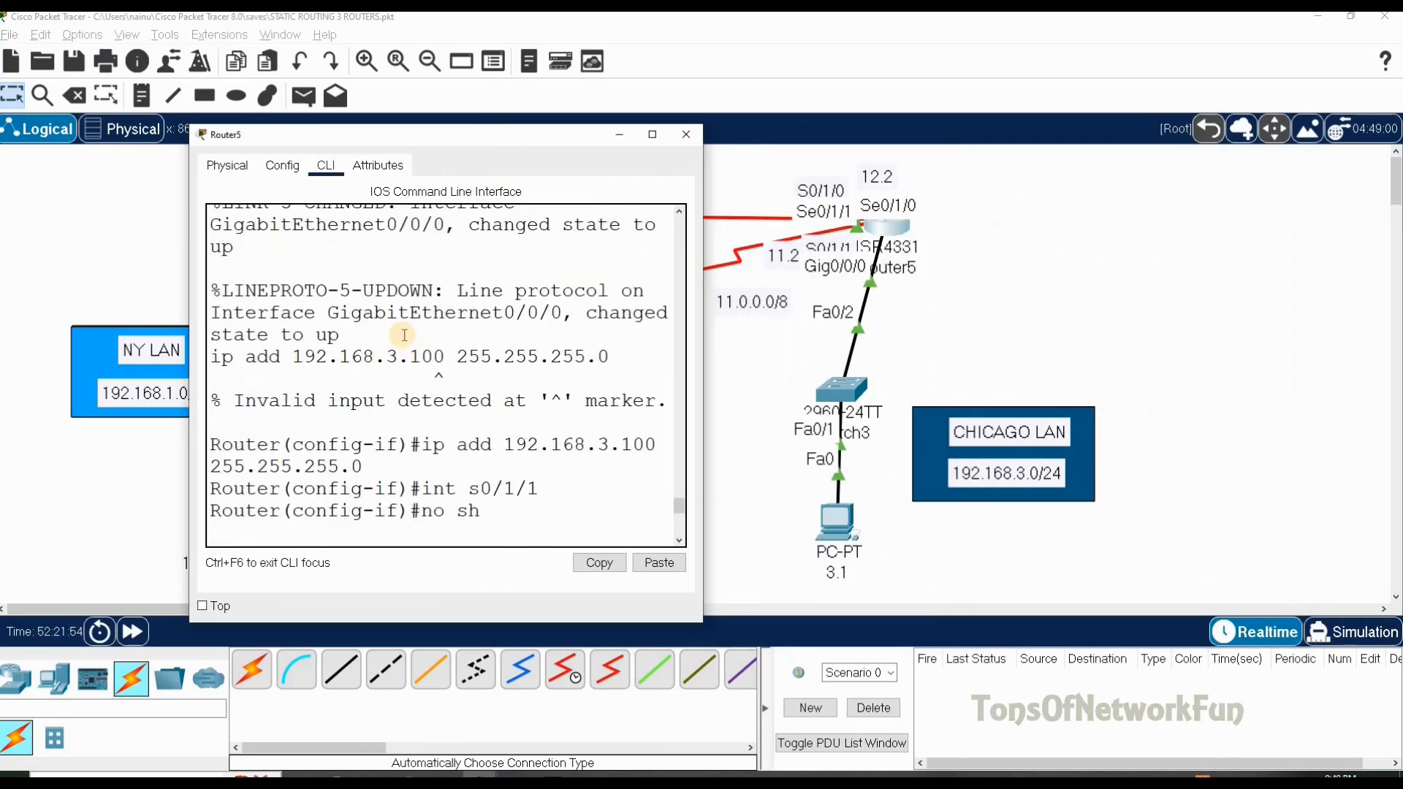
scroll(404, 335, down, 8)
drag(524, 143, 1348, 143)
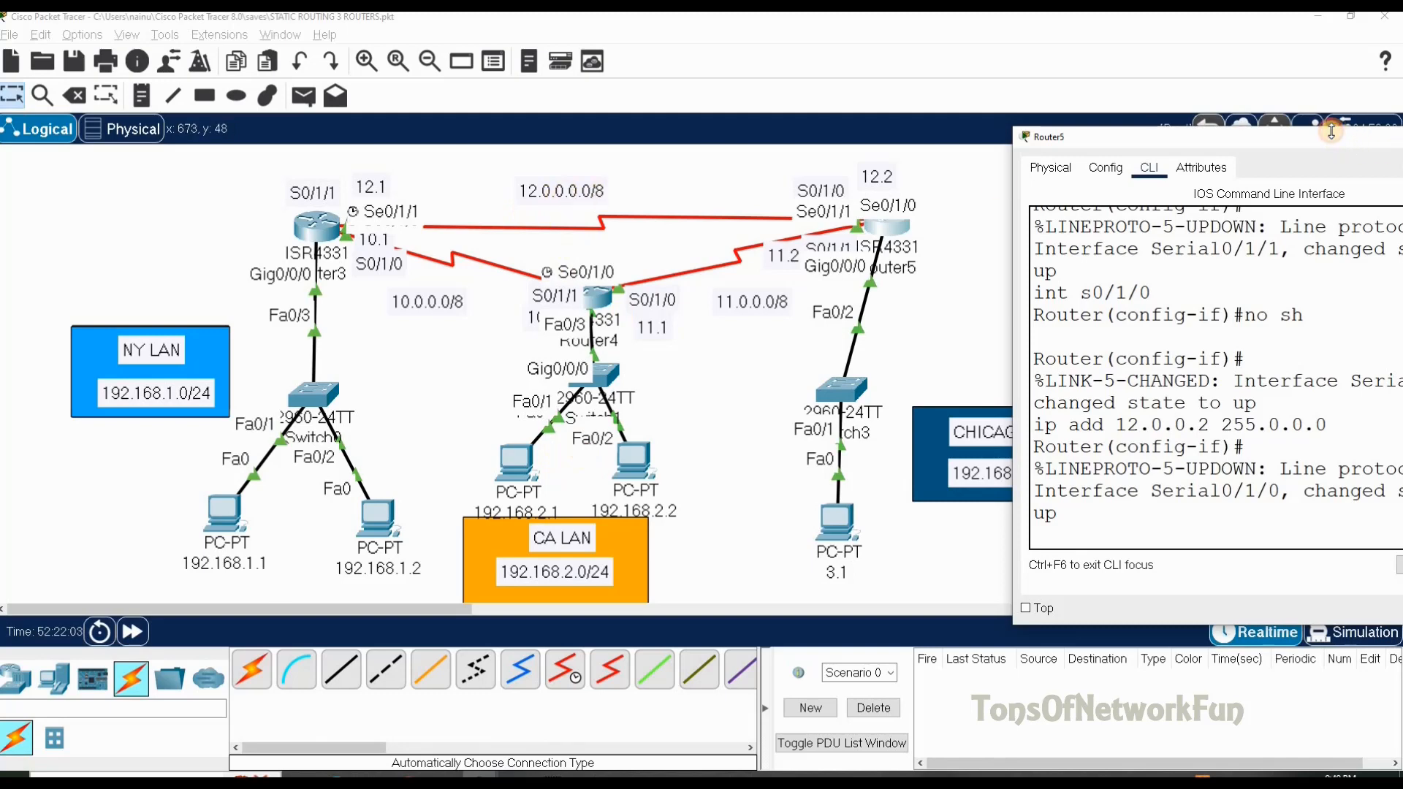
drag(1213, 147, 1182, 97)
click(912, 501)
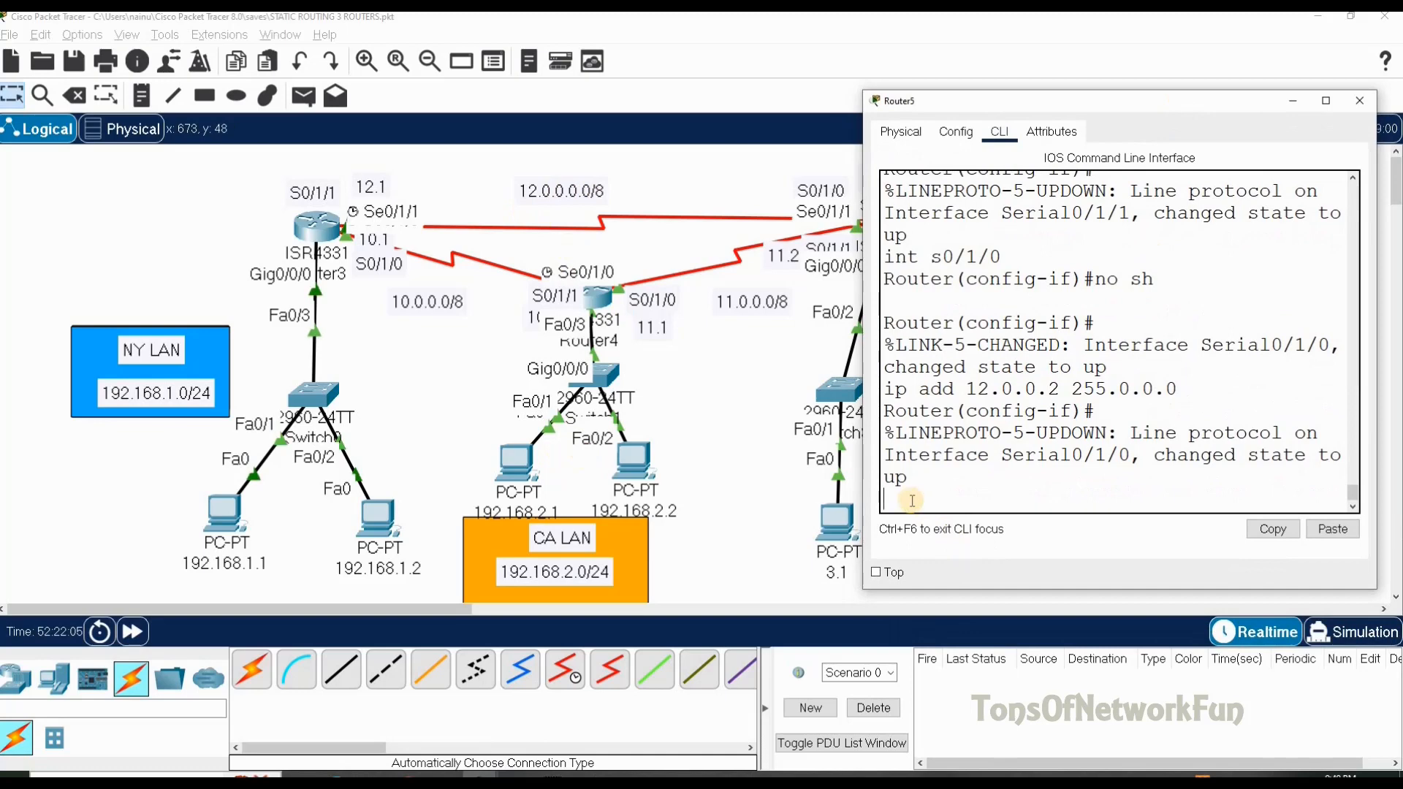
Add a primary static route on Router5 to 192.168.1.0 with mask 255.255.255.0 via 12.0.0.1 and administrative distance 1.
key(Return)
text(ip )
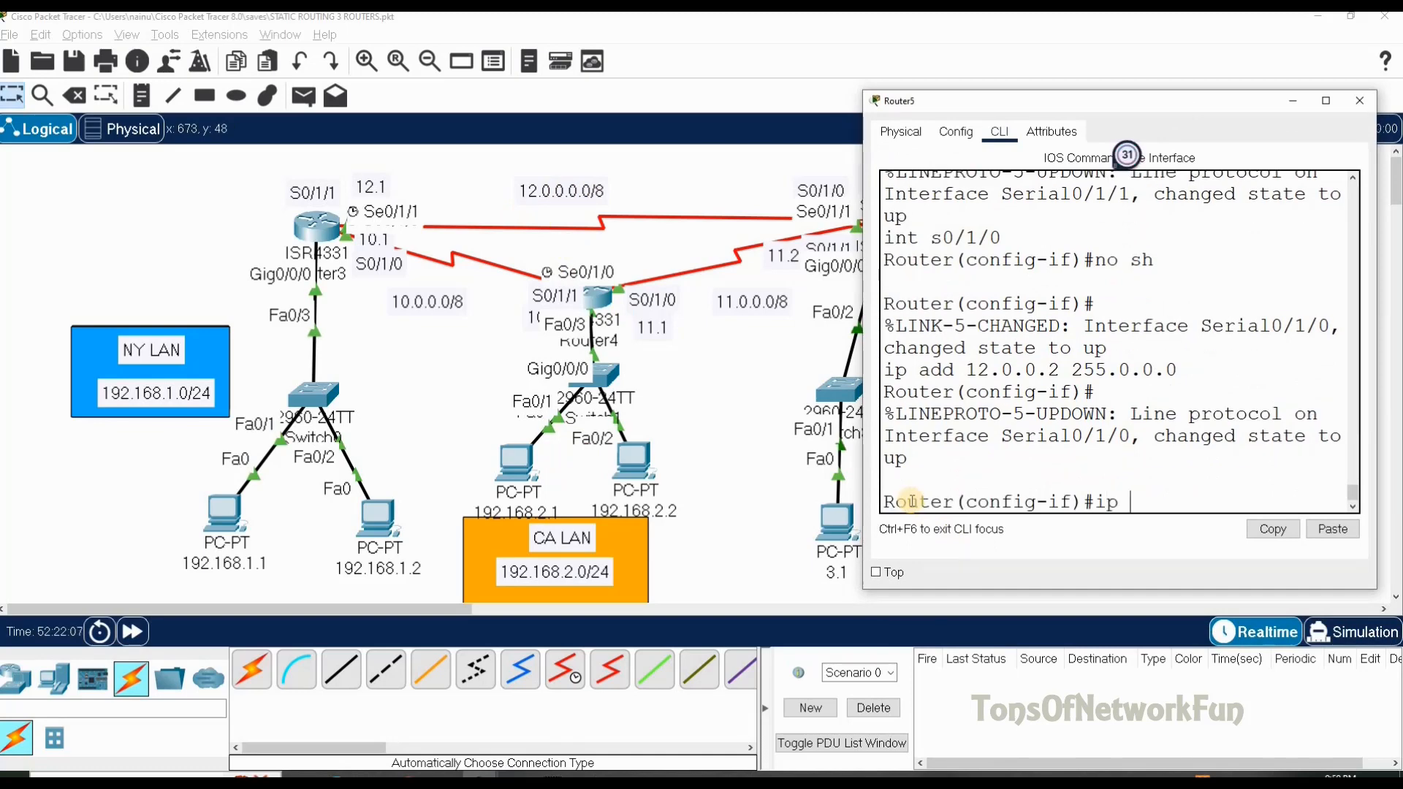
text(route 19)
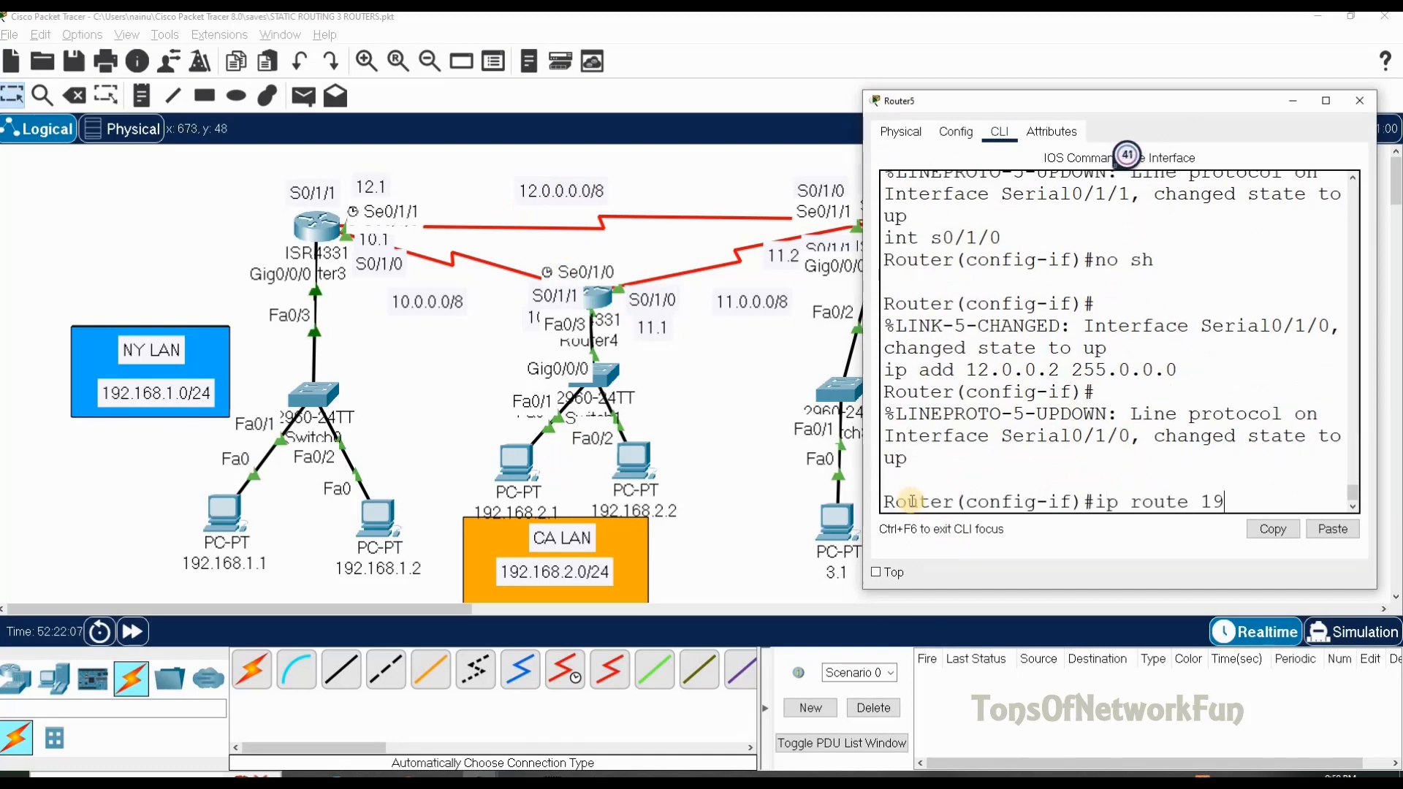
text(2.168.1.0)
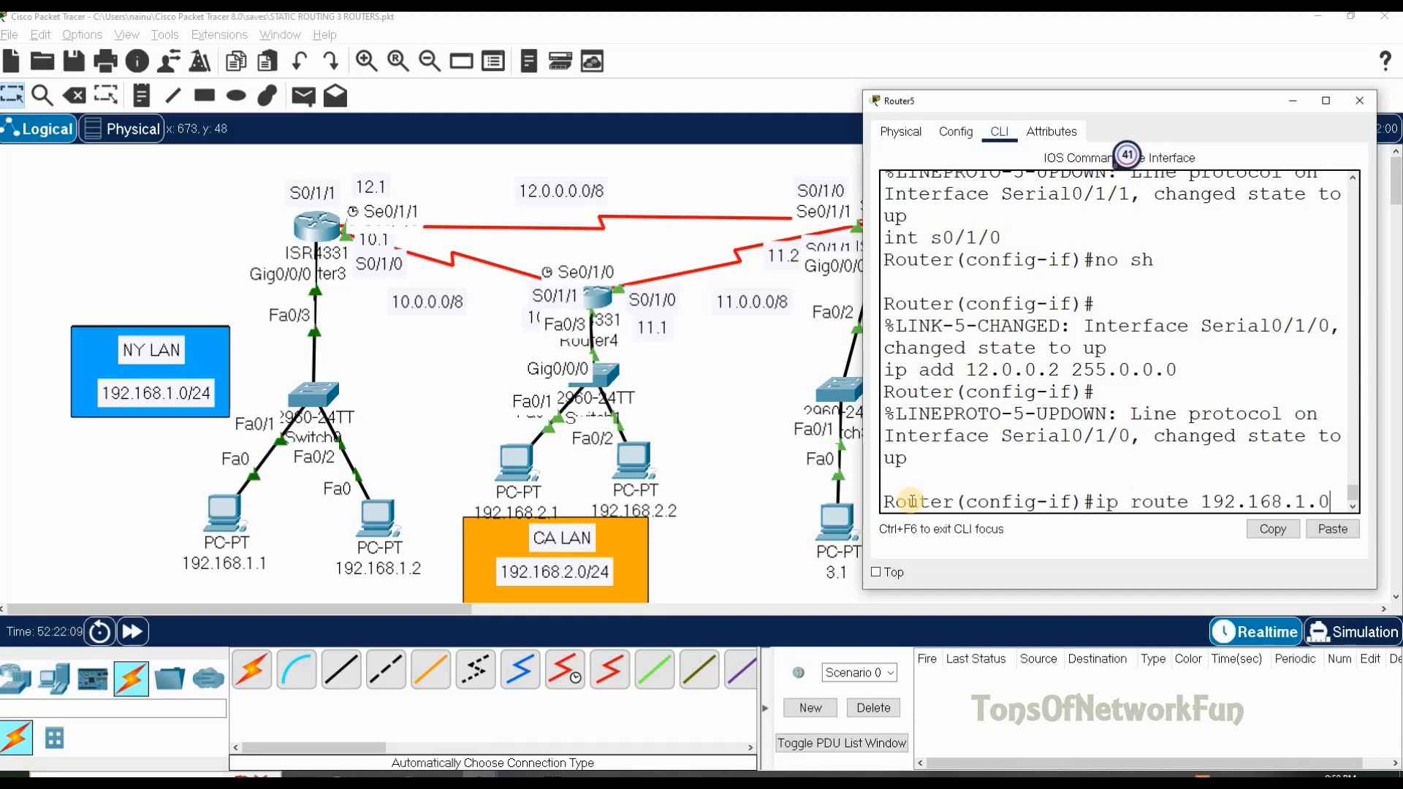
text( 255.255.255.0)
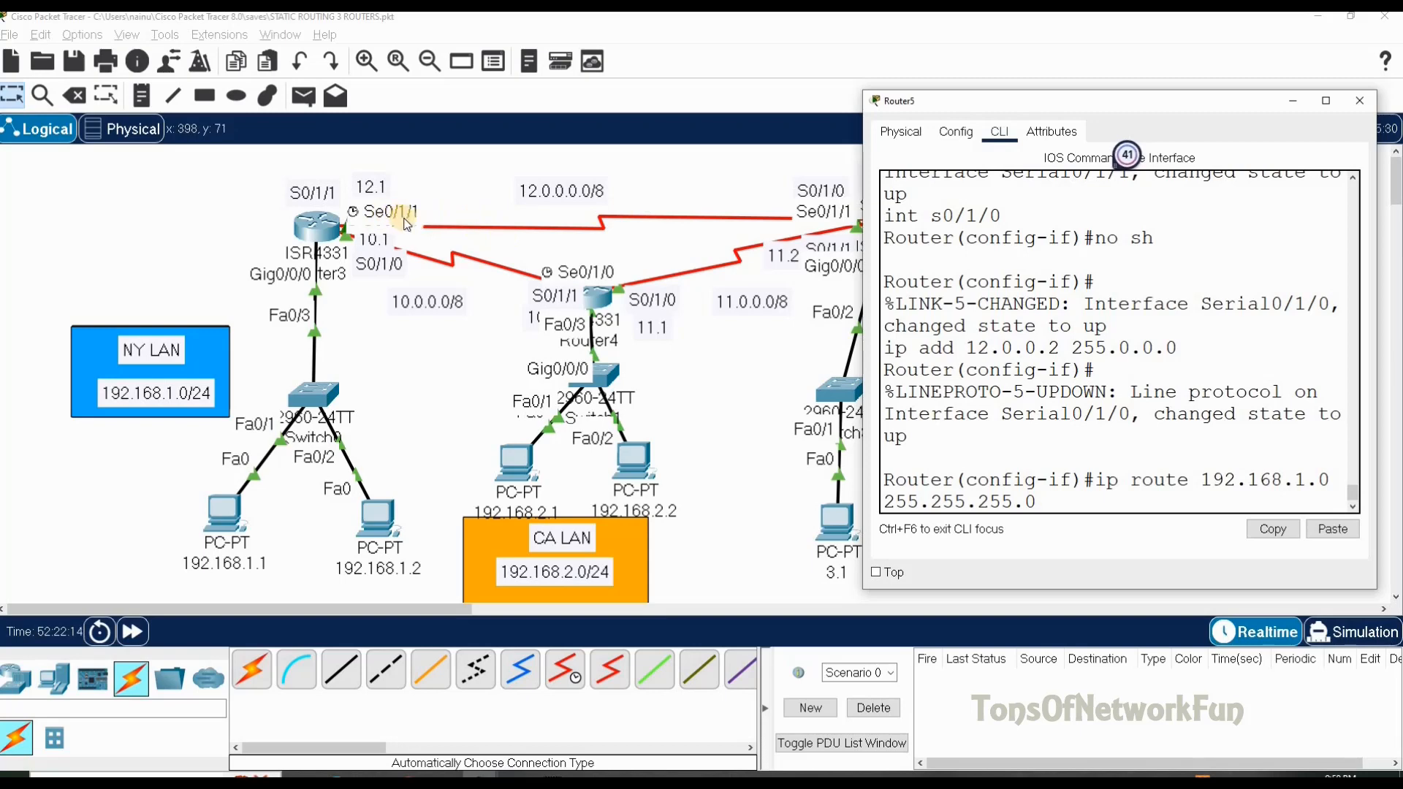
text(12.0.0.1 1)
key(Return)
Add a backup static route on Router5 to 192.168.1.0 with mask 255.255.255.0 via 11.0.0.1 and administrative distance 2.
text(ip route 192)
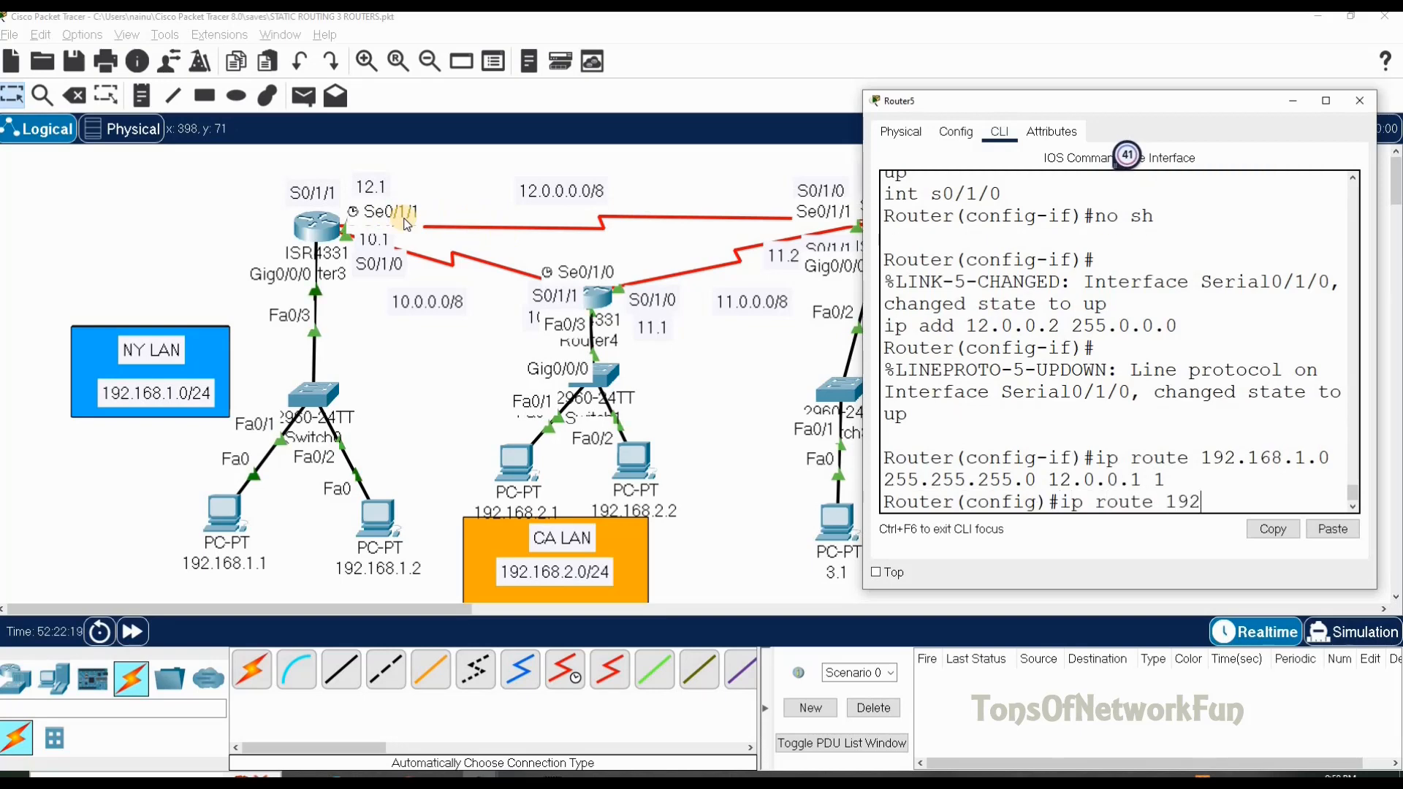
text(.168.1.0 )
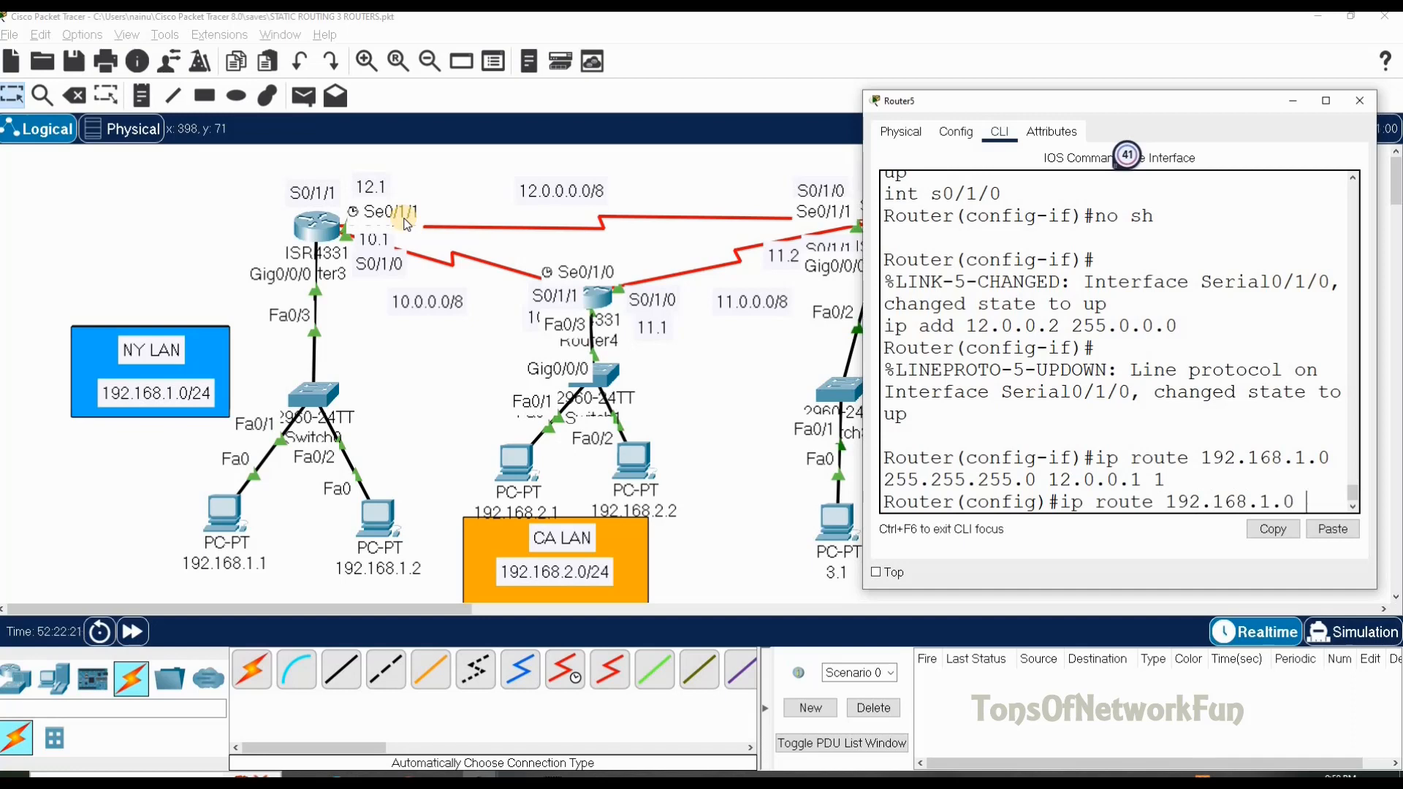
text(255.25)
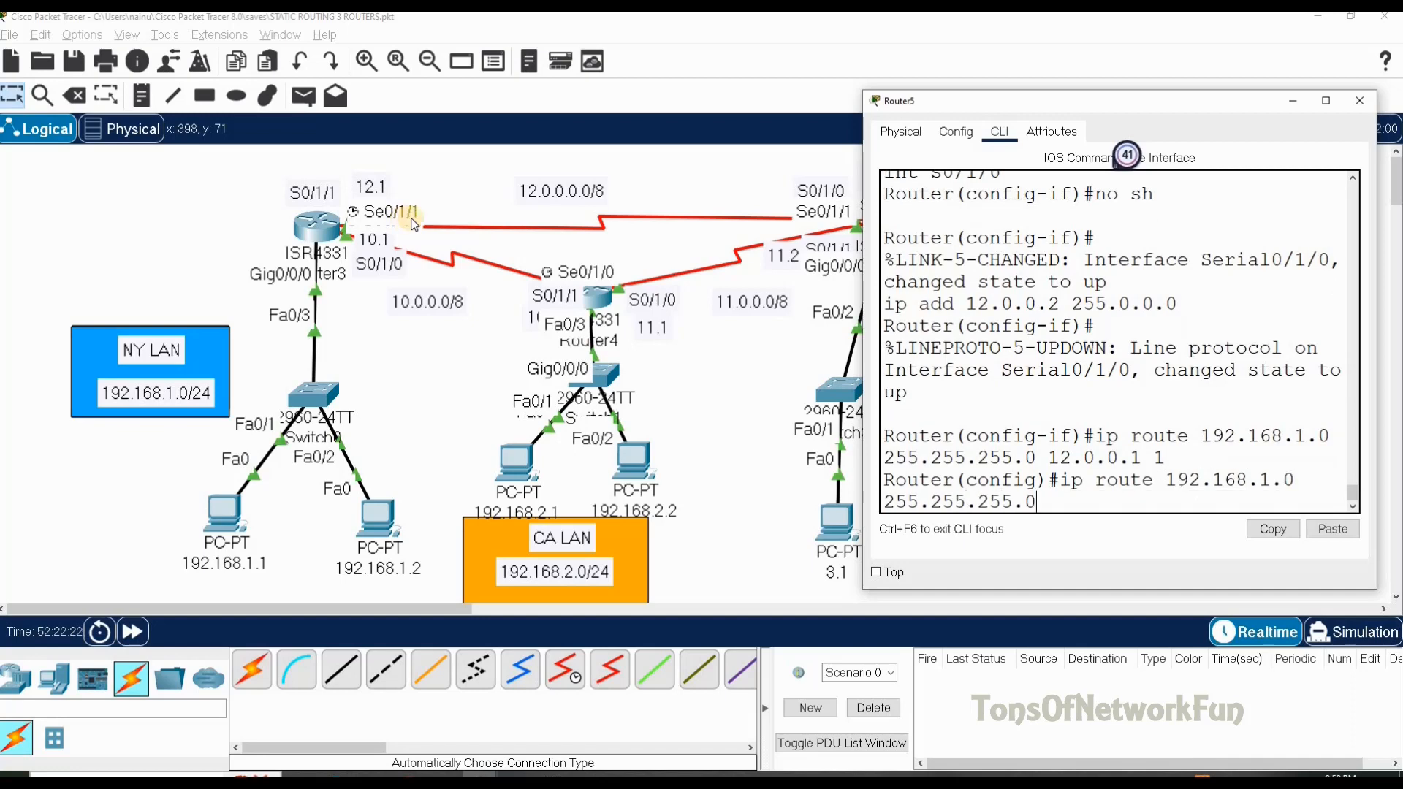
text(5.255.0 11.0)
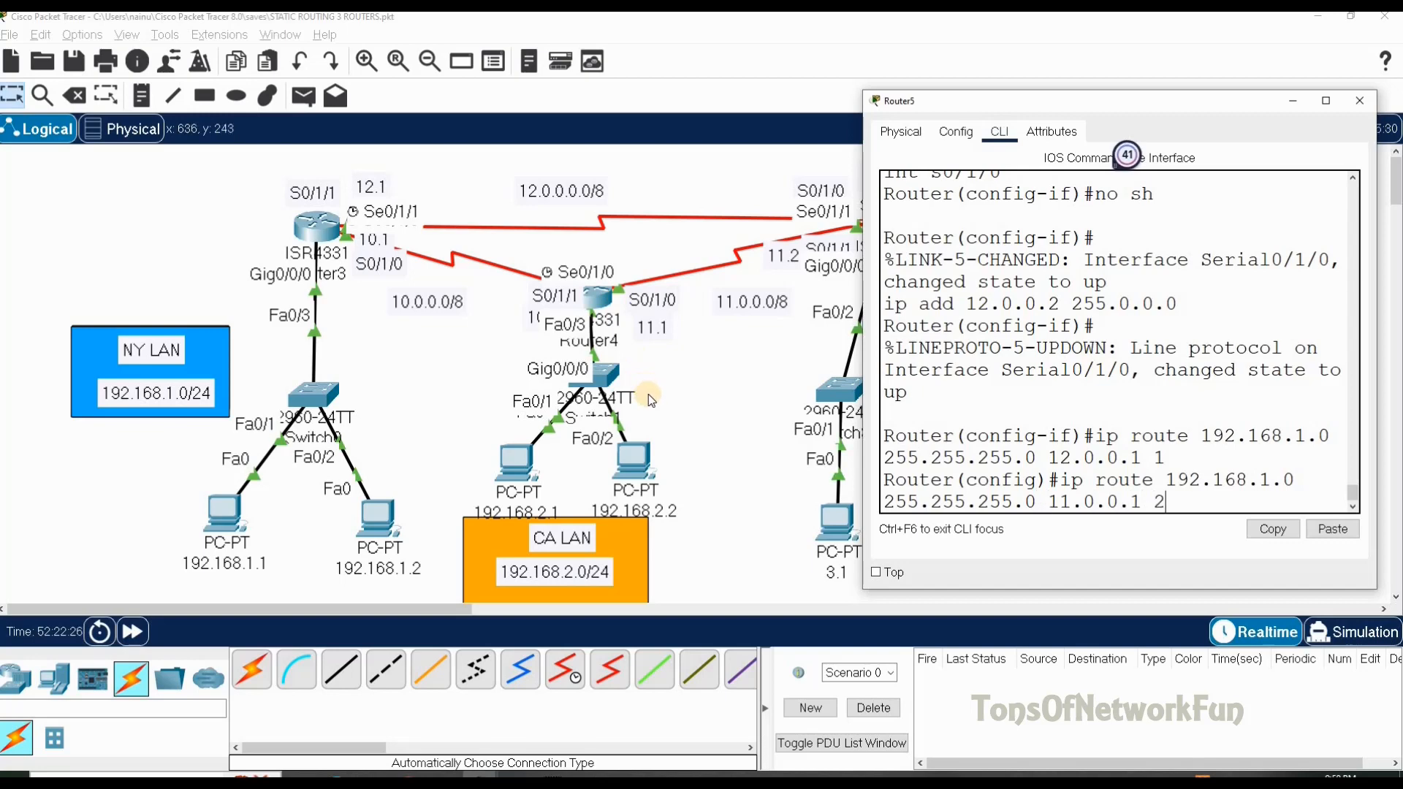
text(.0.1 2)
key(Return)
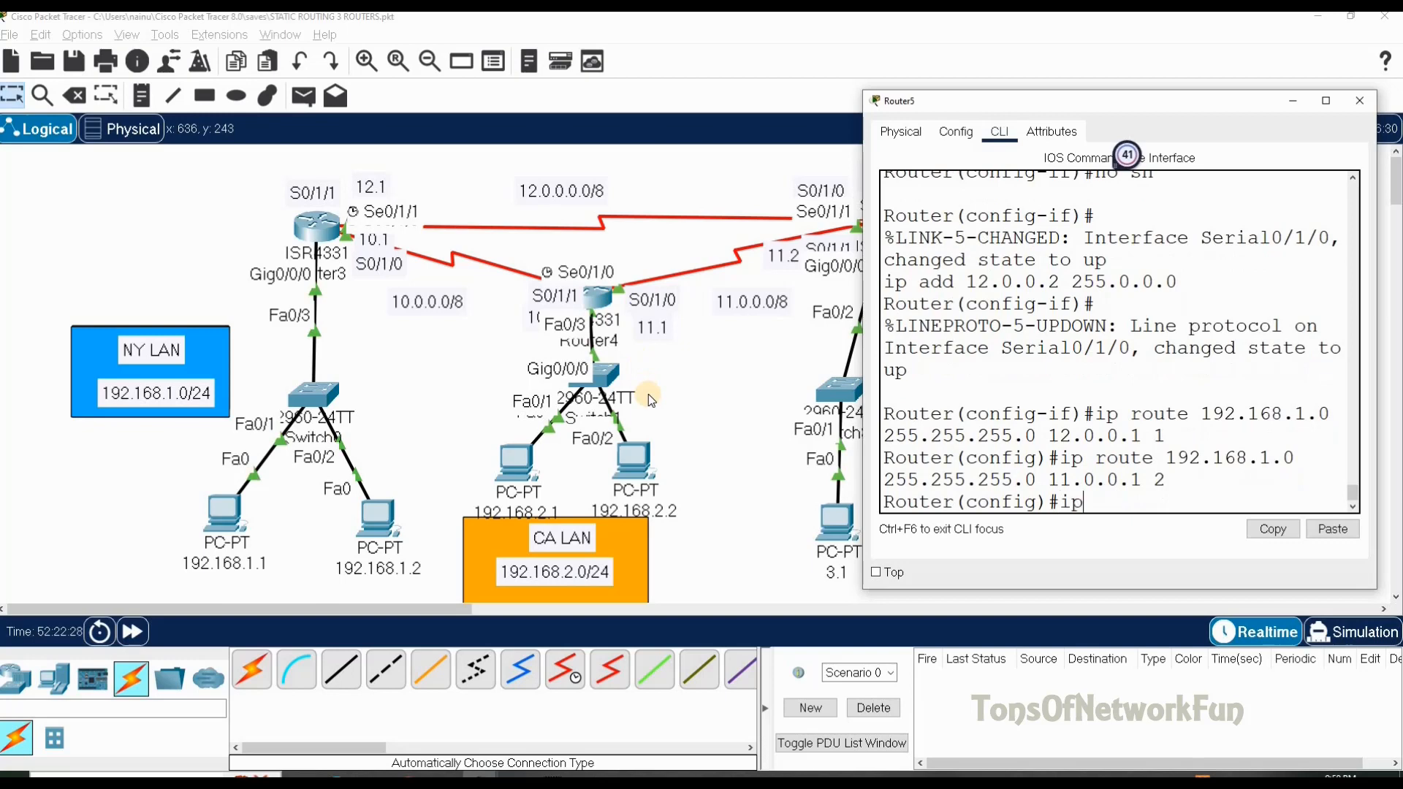
Add a primary static route on Router5 to 192.168.2.0 with mask 255.255.255.0 via 11.0.0.1 and administrative distance 1.
text(ip route 192.168.2.0)
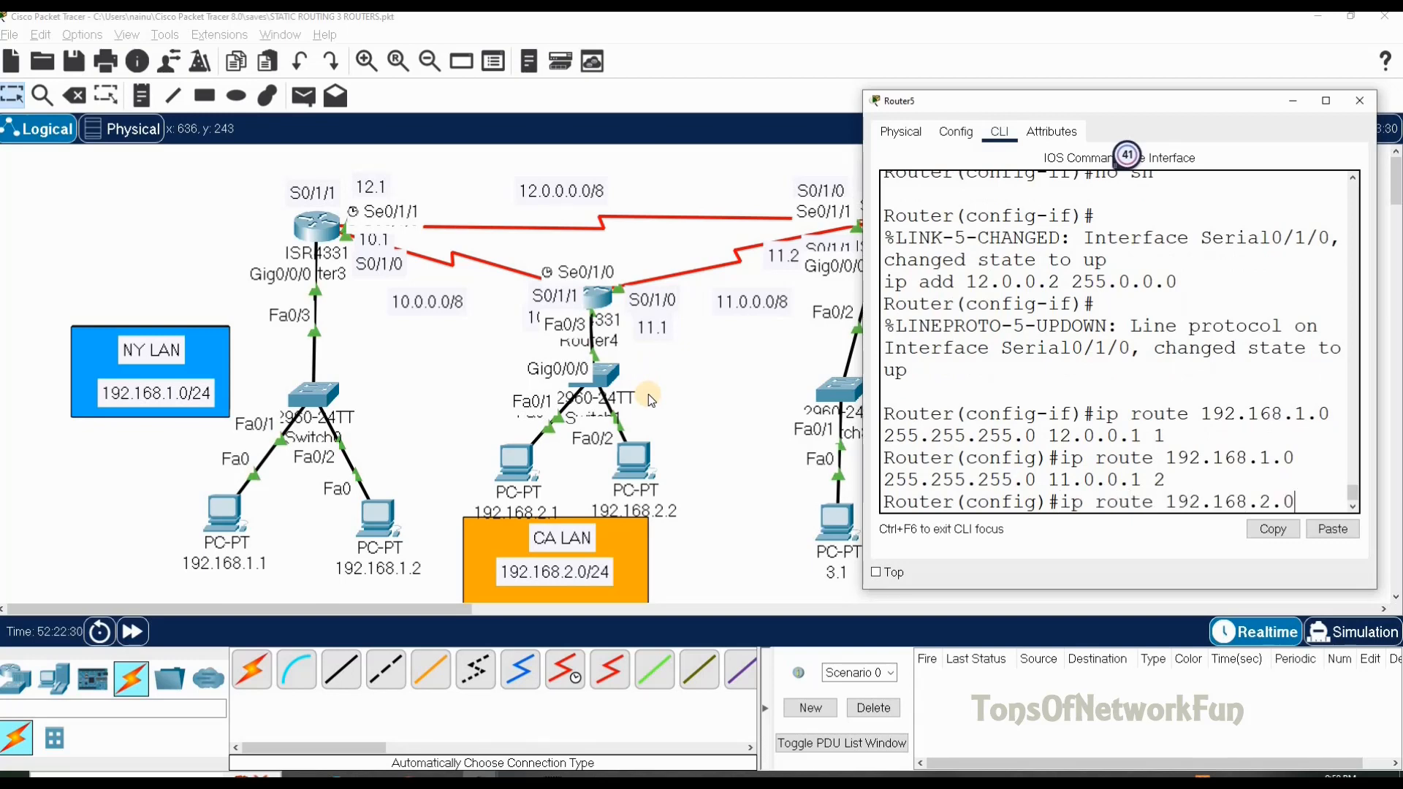
text( 255.255.255.0)
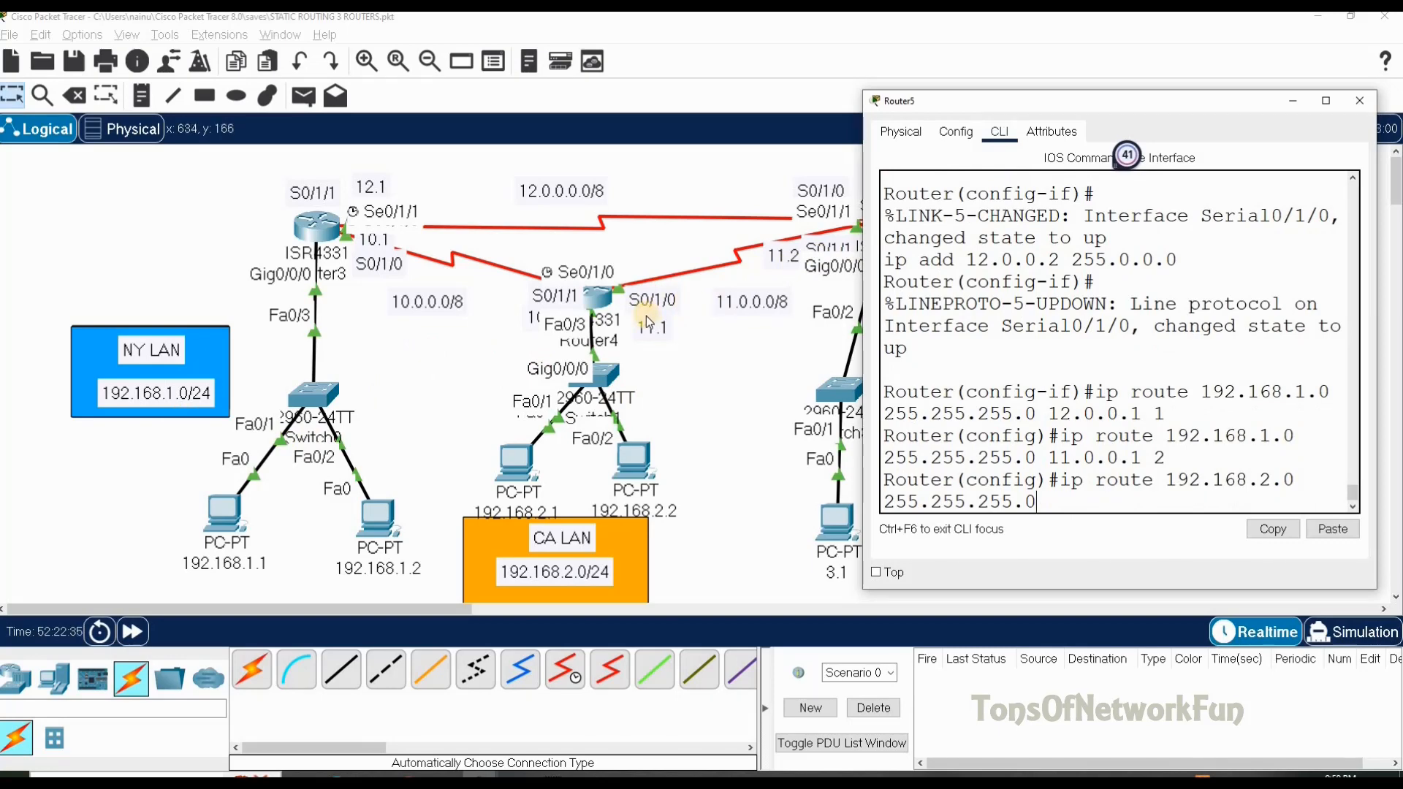
text(11.0.0.1 1)
key(Return)
Add a backup static route on Router5 to 192.168.2.0 with mask 255.255.255.0 via 12.0.0.1 and administrative distance 2.
text(i)
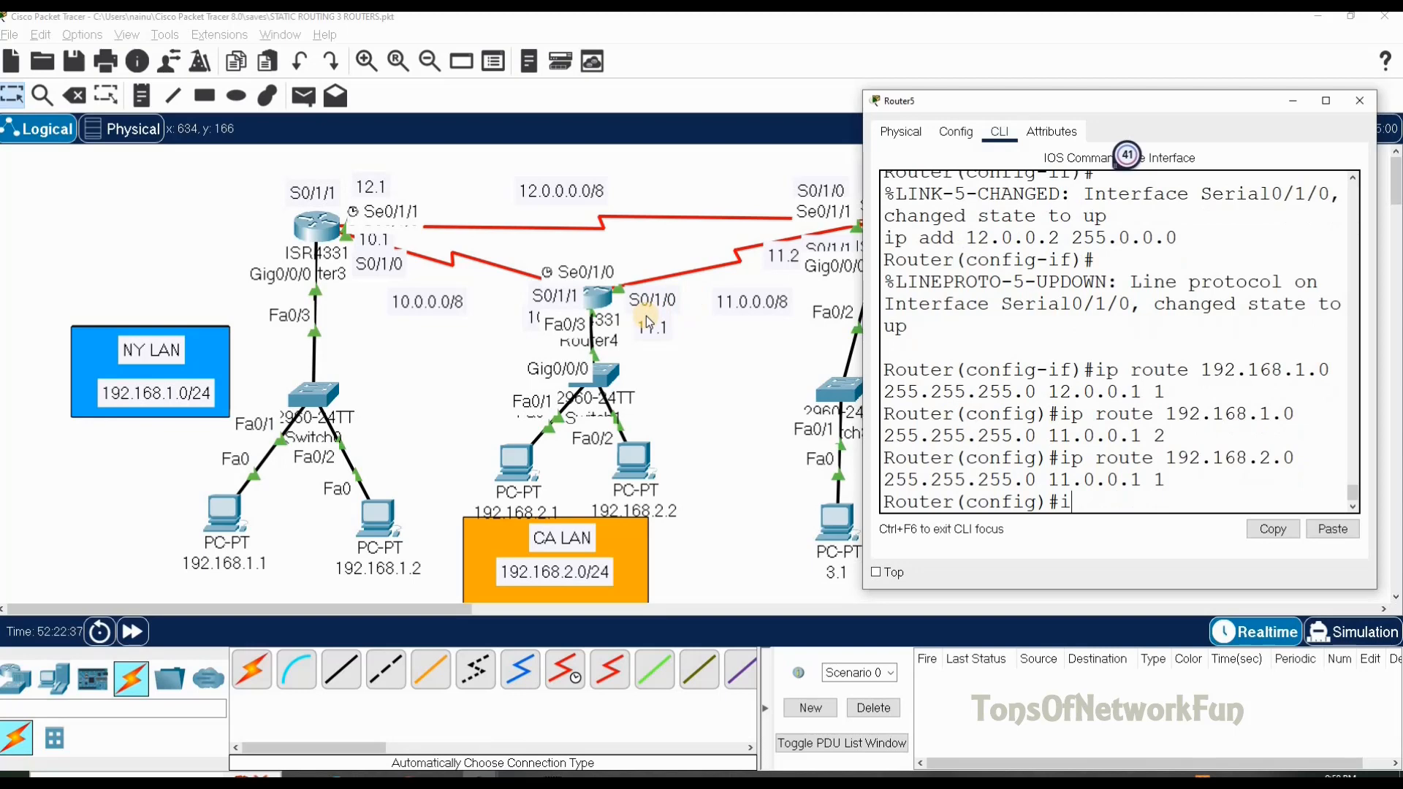
text(p route 192.168.2.0 255.255.2)
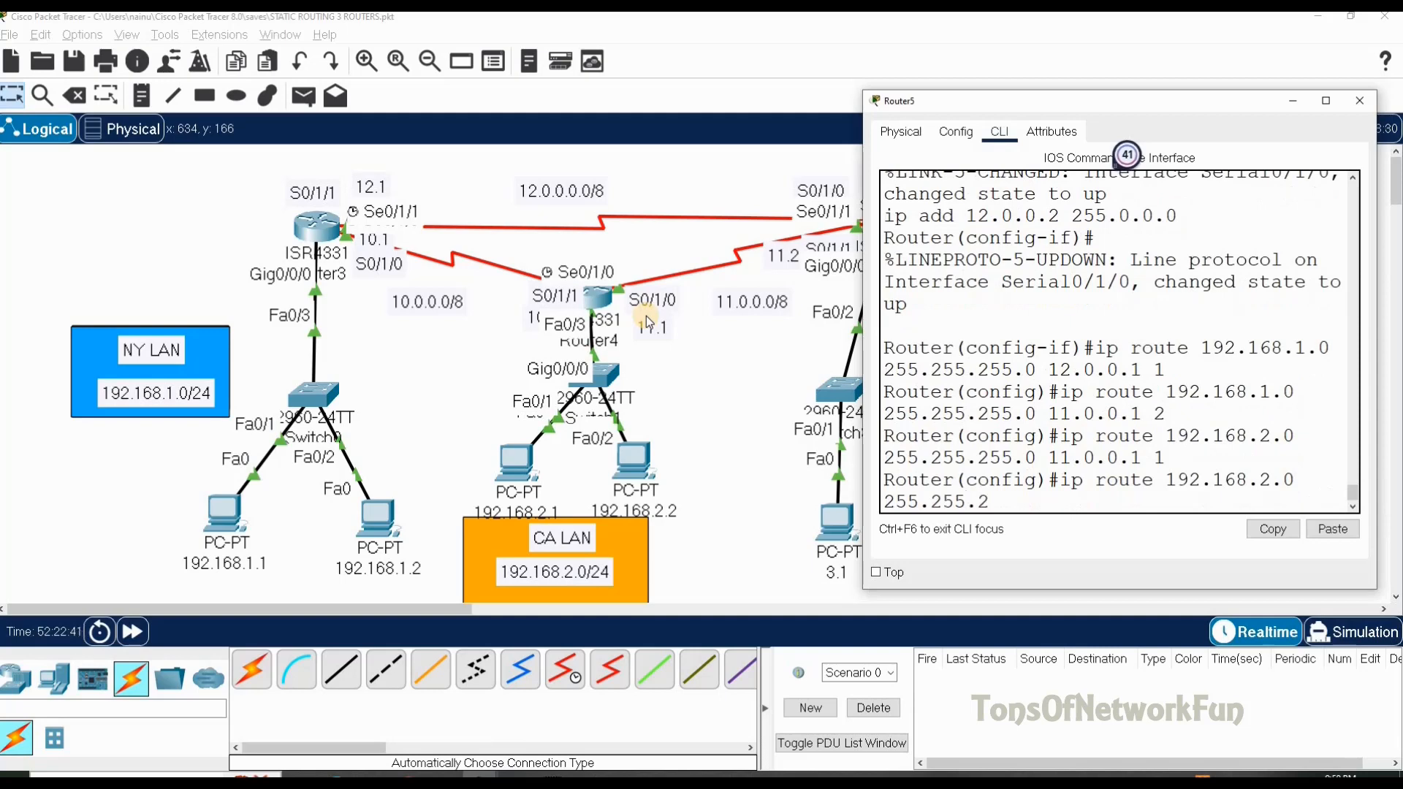
text(55.0)
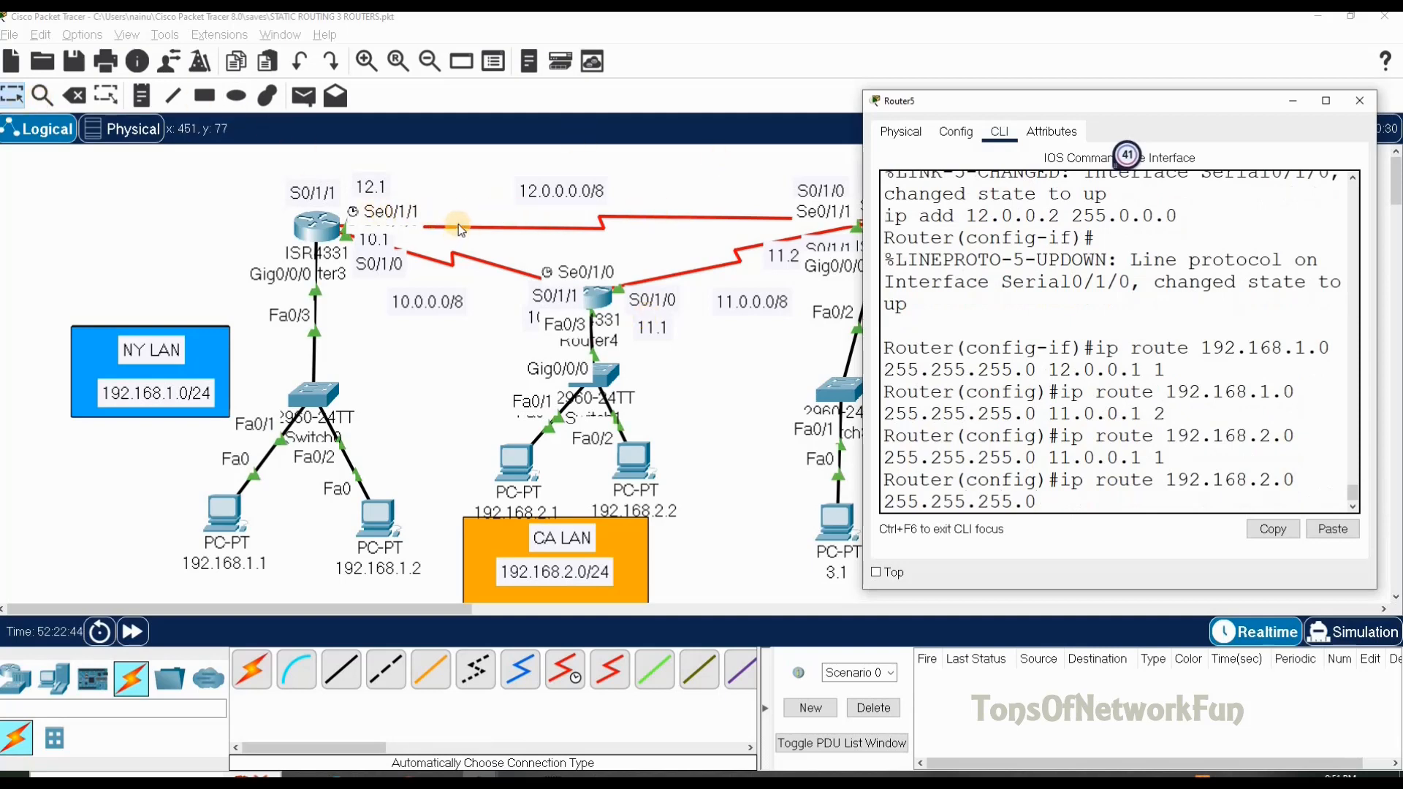
text( 12.0.0.1)
text( 2)
key(Return)
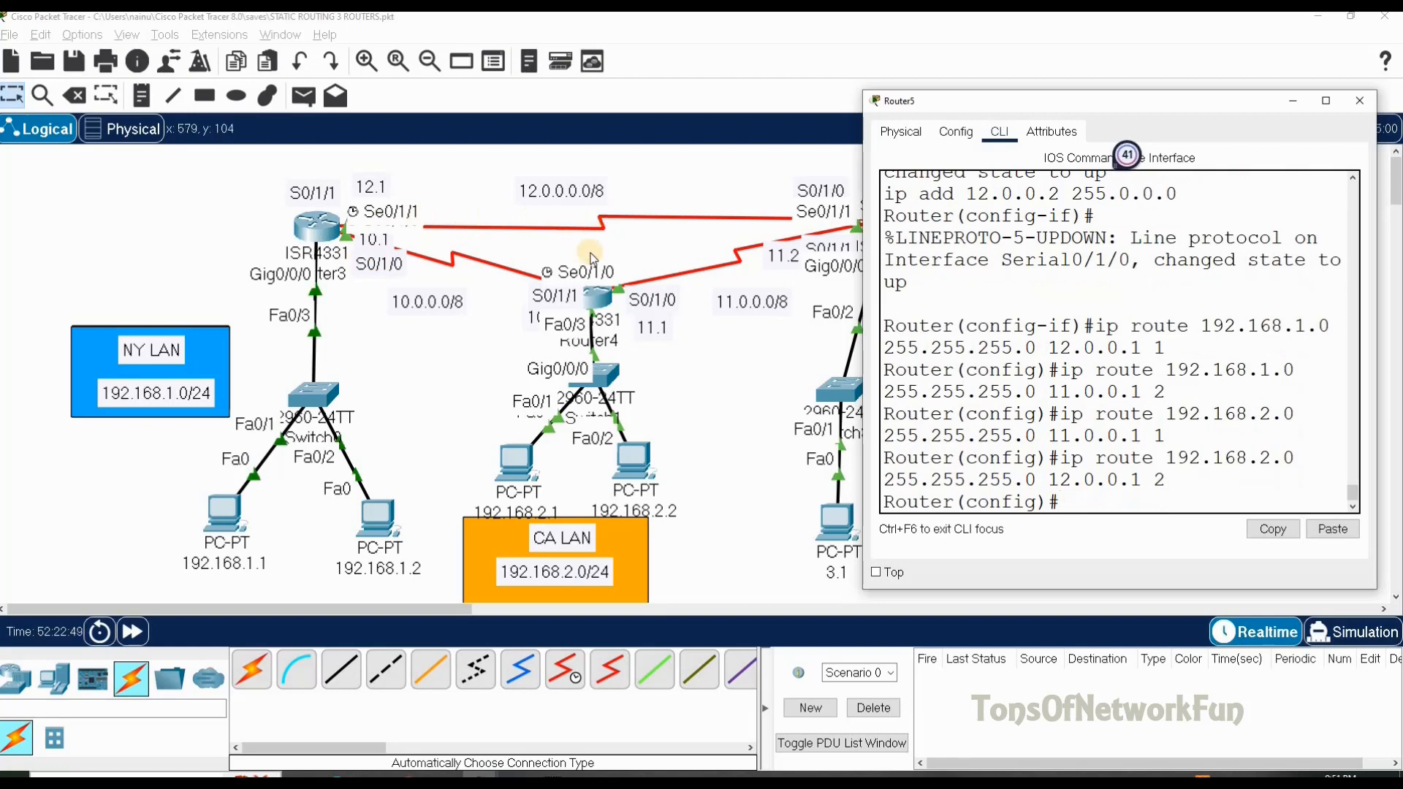
Add a primary static route on Router5 to 10.0.0.0 with mask 255.0.0.0 via 11.0.0.1 and administrative distance 1.
drag(1056, 110, 1127, 109)
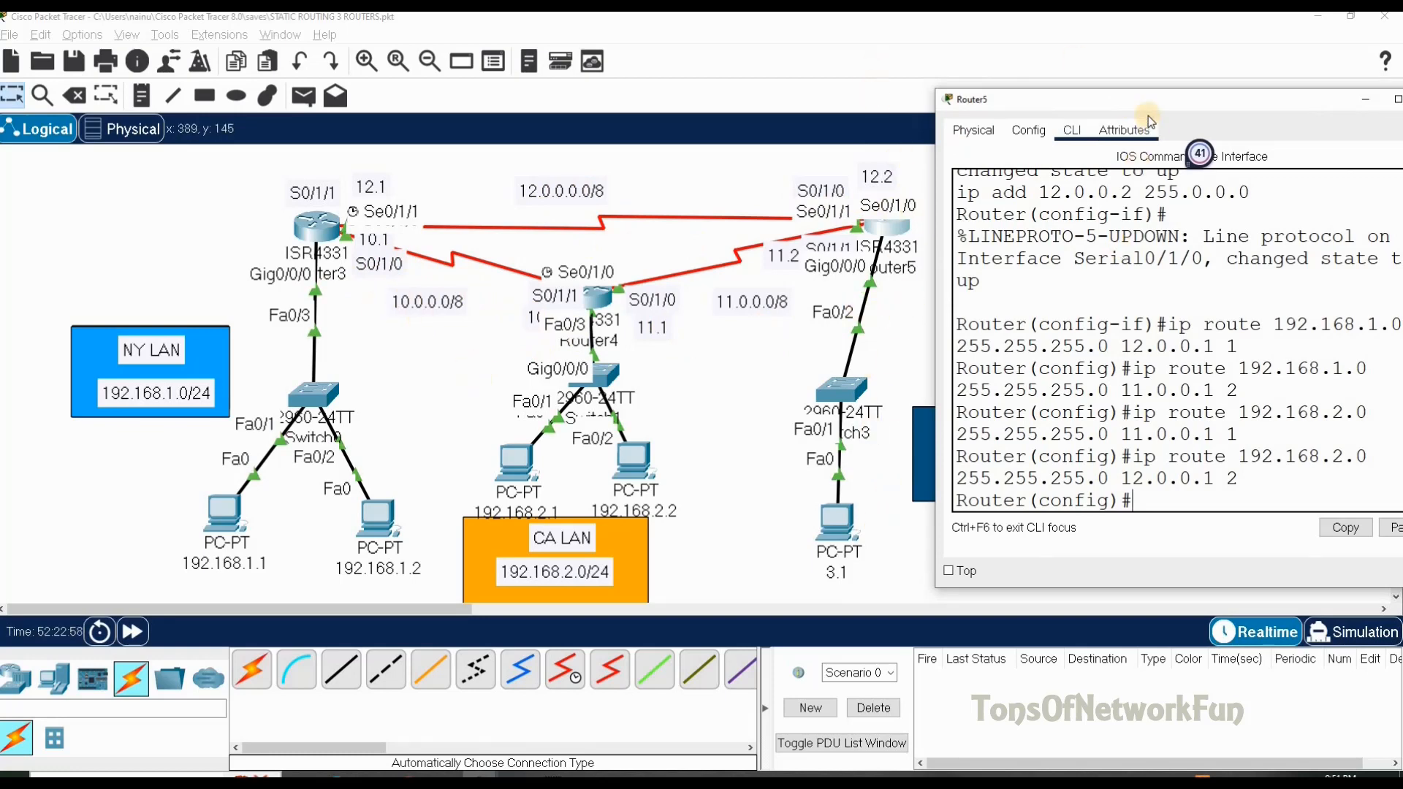
drag(1142, 92, 952, 86)
text(ip route 10.0.0.0 255.0.0.0)
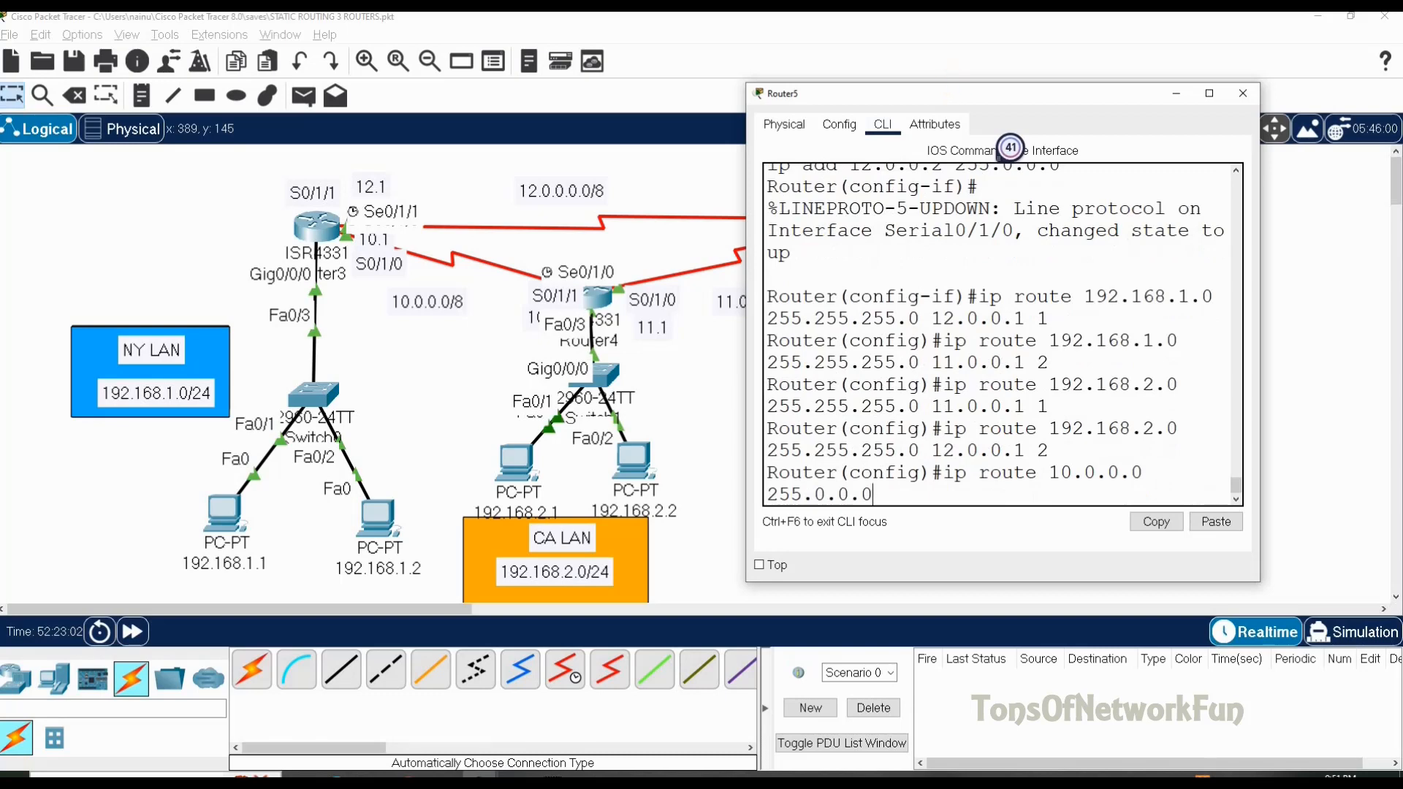
drag(1016, 95, 1120, 95)
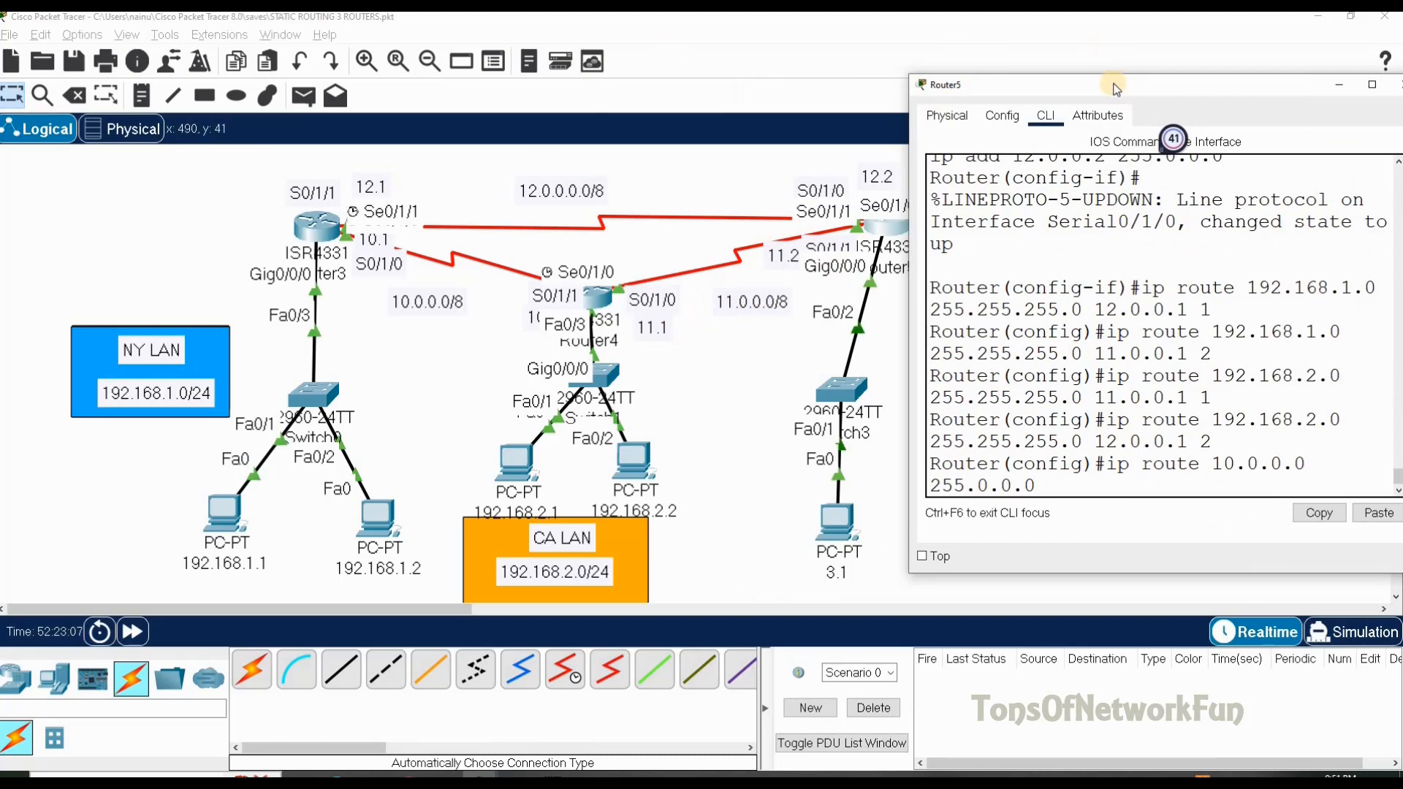
drag(1116, 89, 1027, 87)
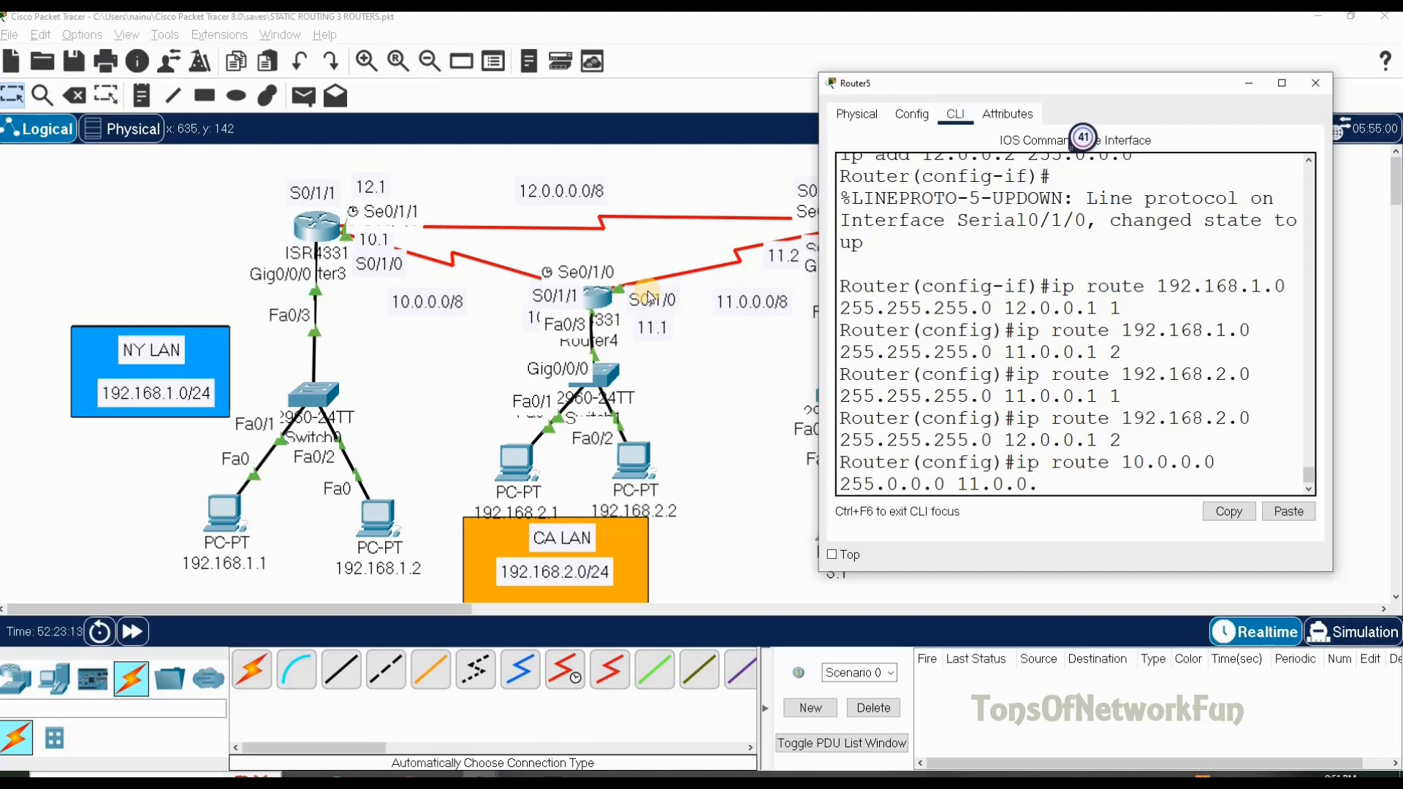
text(1 1)
key(Return)
Add a backup static route on Router5 to 10.0.0.0 with mask 255.0.0.0 via 12.0.0.1 and administrative distance 2.
text(ip route )
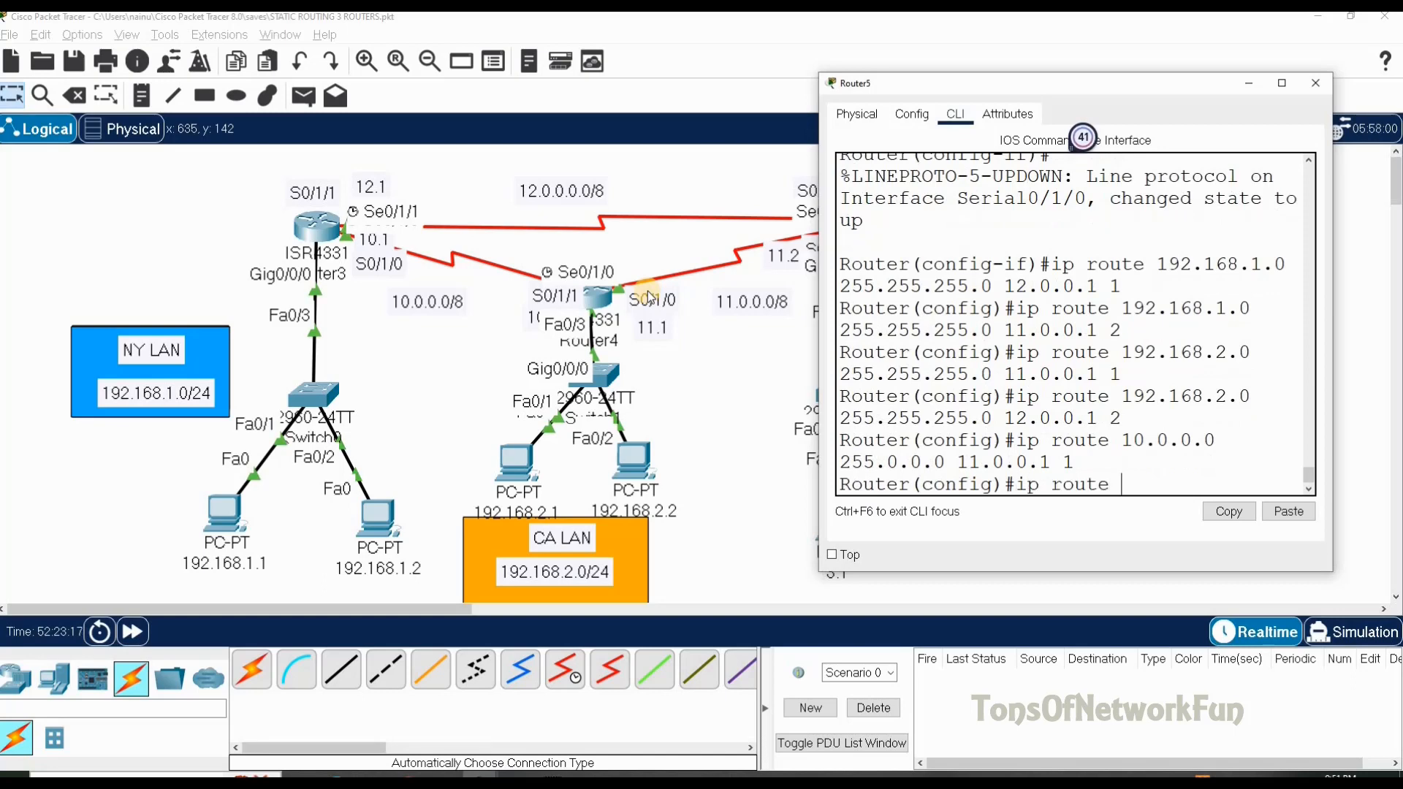
text(10.0.0.0 255)
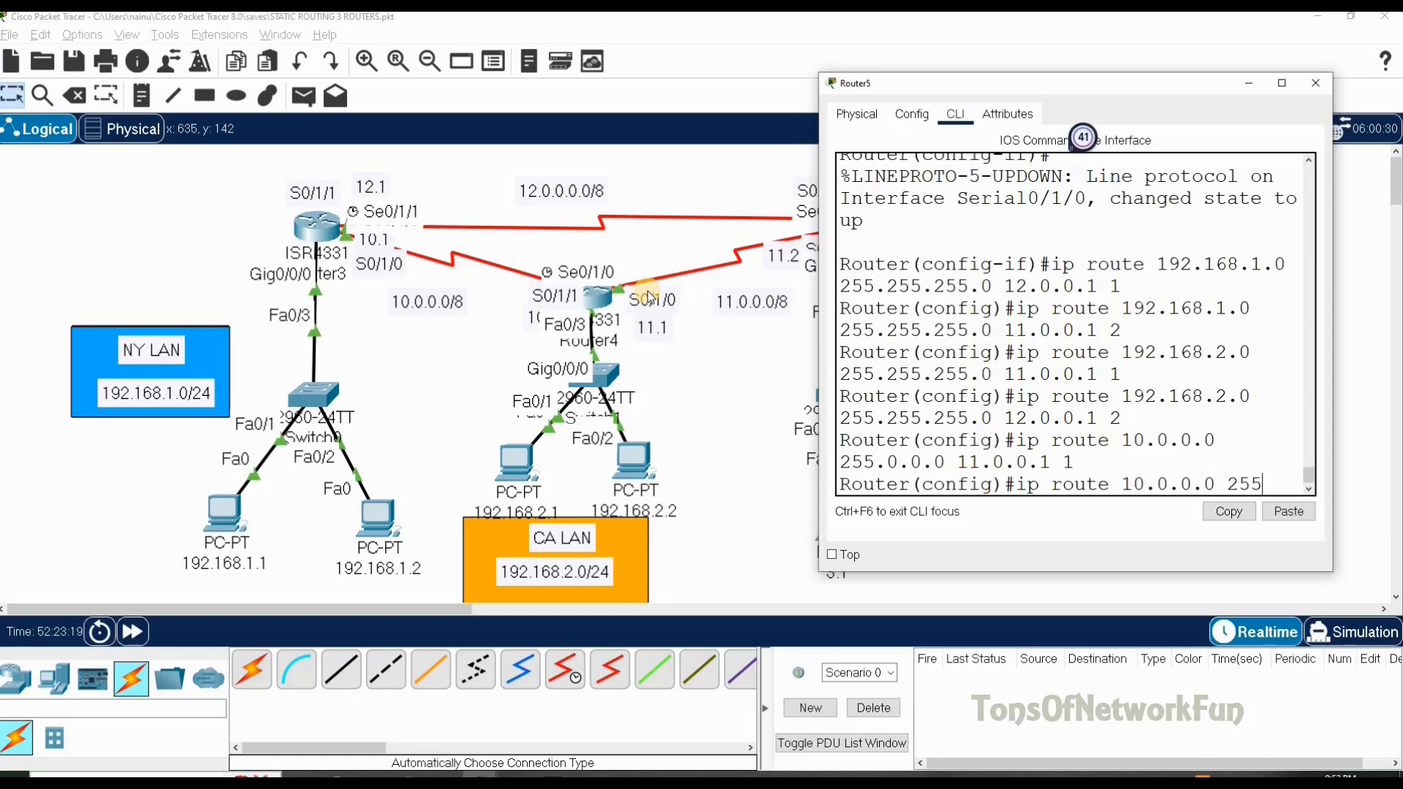
text(.0.0.0)
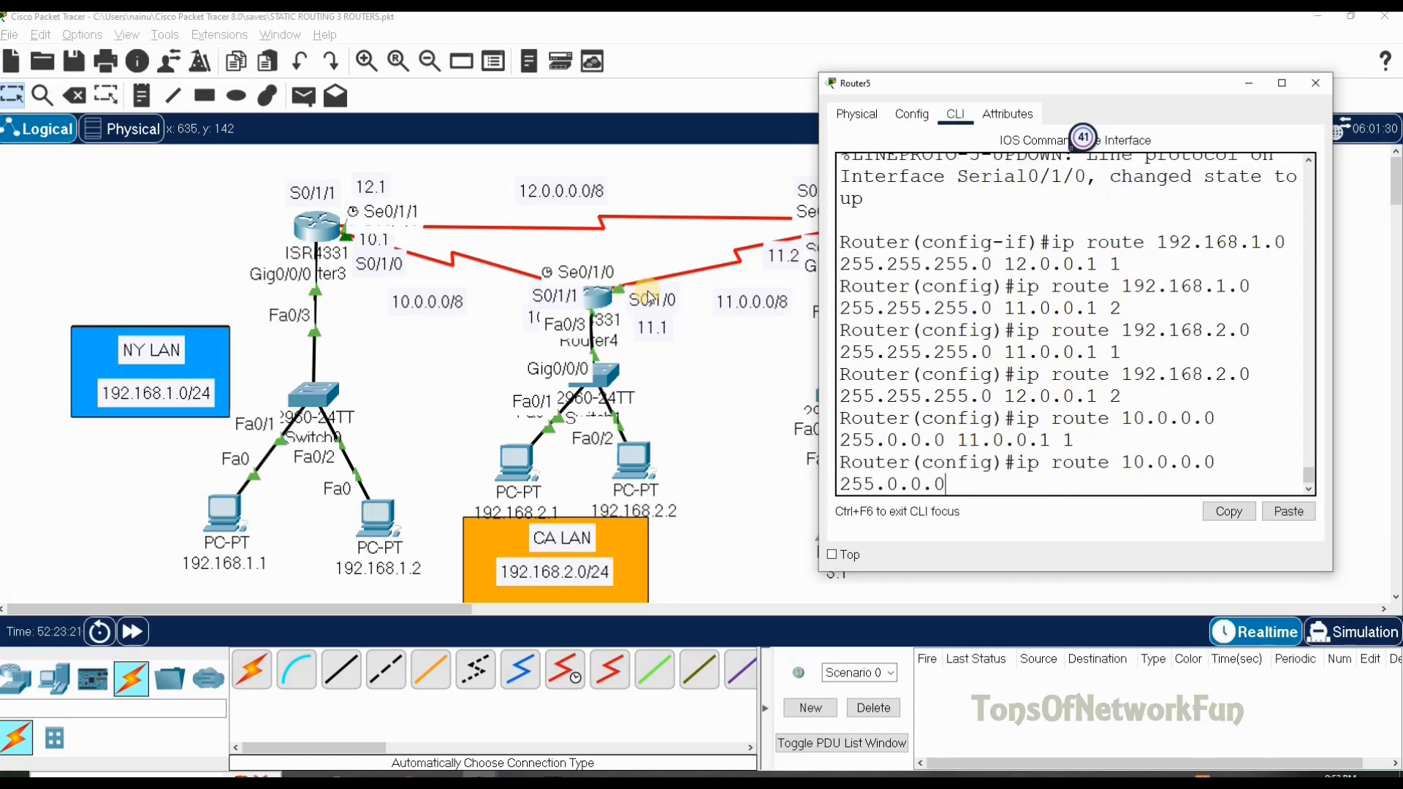
text( 11.0.0.)
key(BackSpace)
key(BackSpace)
key(BackSpace)
key(BackSpace)
key(BackSpace)
key(BackSpace)
key(BackSpace)
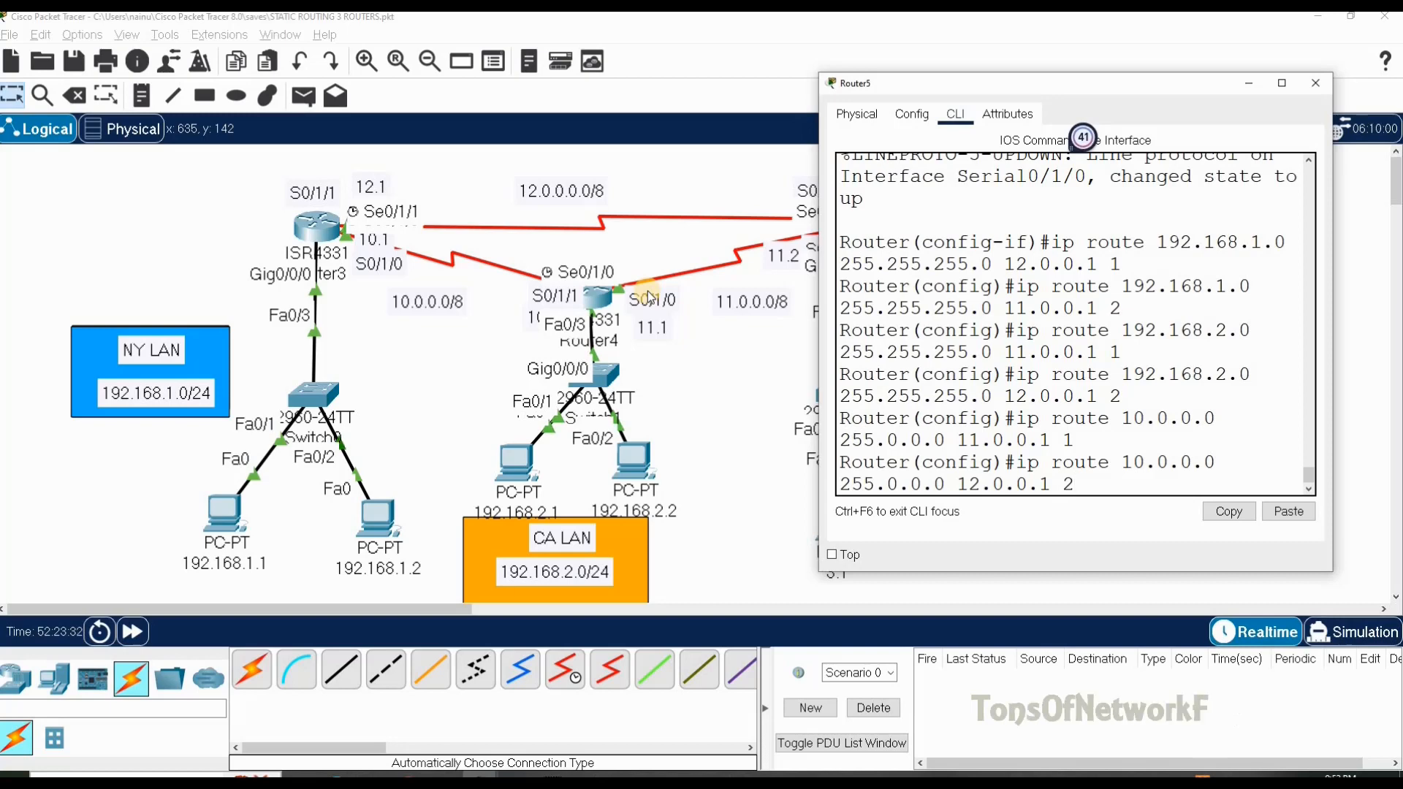
key(Return)
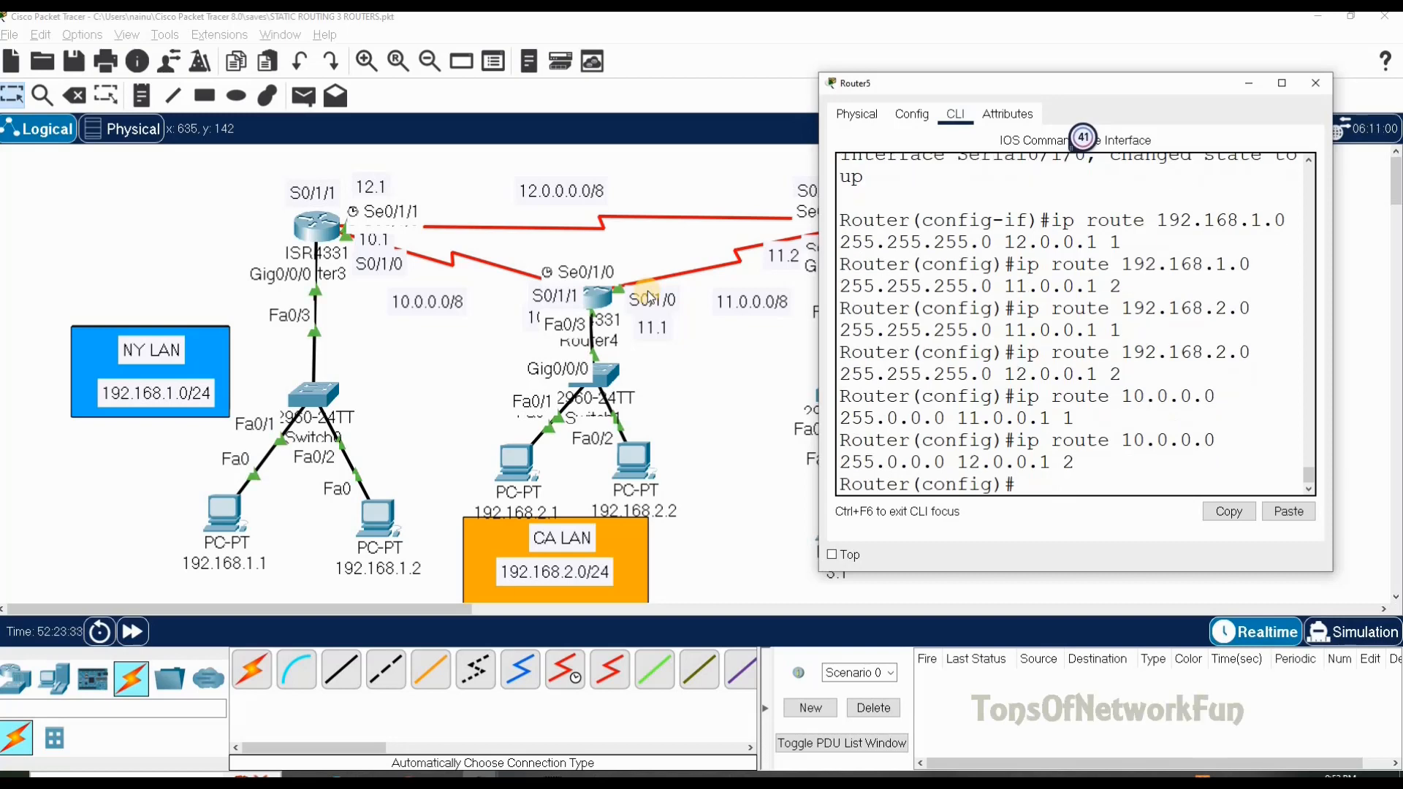
Show Router5's running configuration with "do sh run", page through to the static route entries, and close the router's window.
text(do sh run)
key(Return)
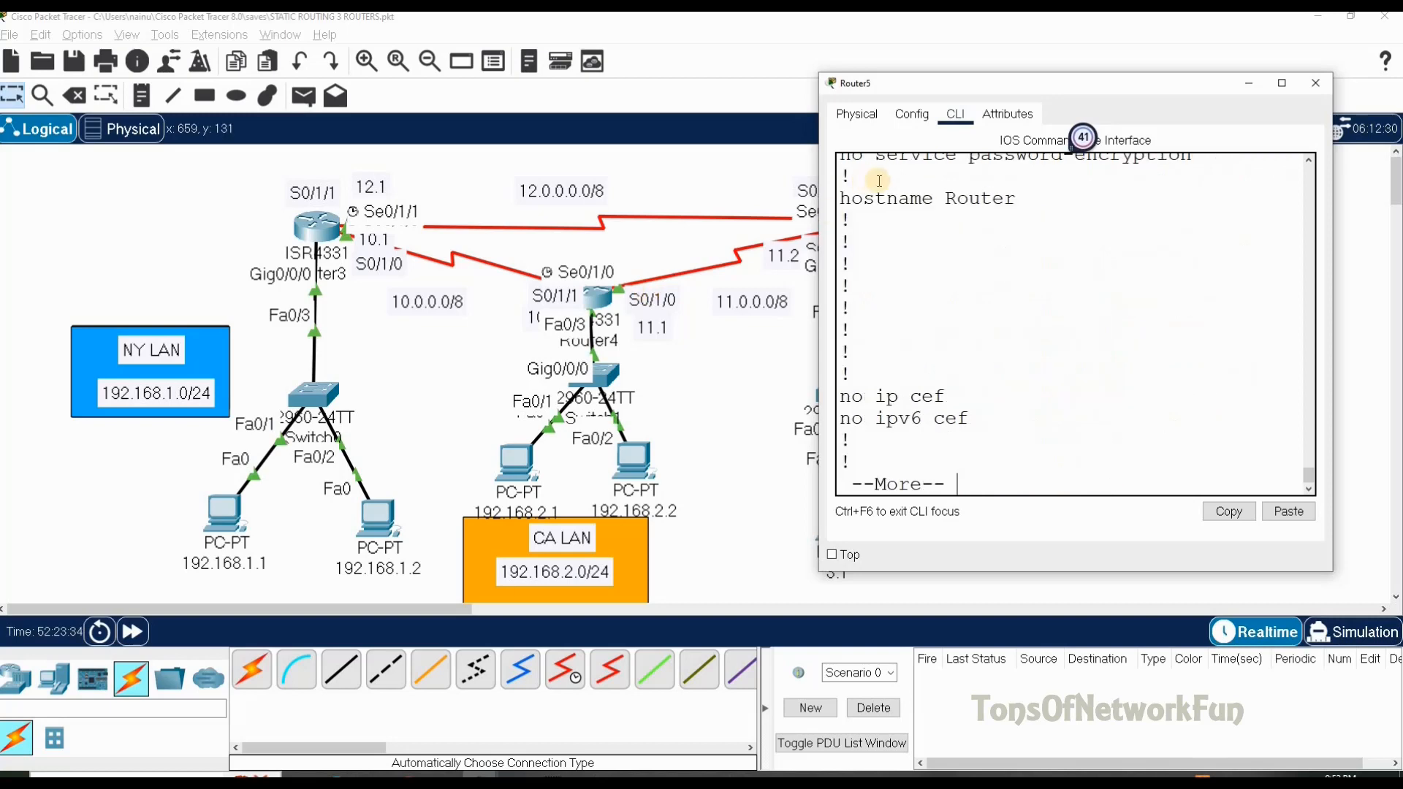
key(Return)
key(Return)
key(Return)
key(Return)
key(Return)
key(Return)
key(Return)
key(Return)
key(Return)
key(Return)
key(Return)
key(Return)
key(Return)
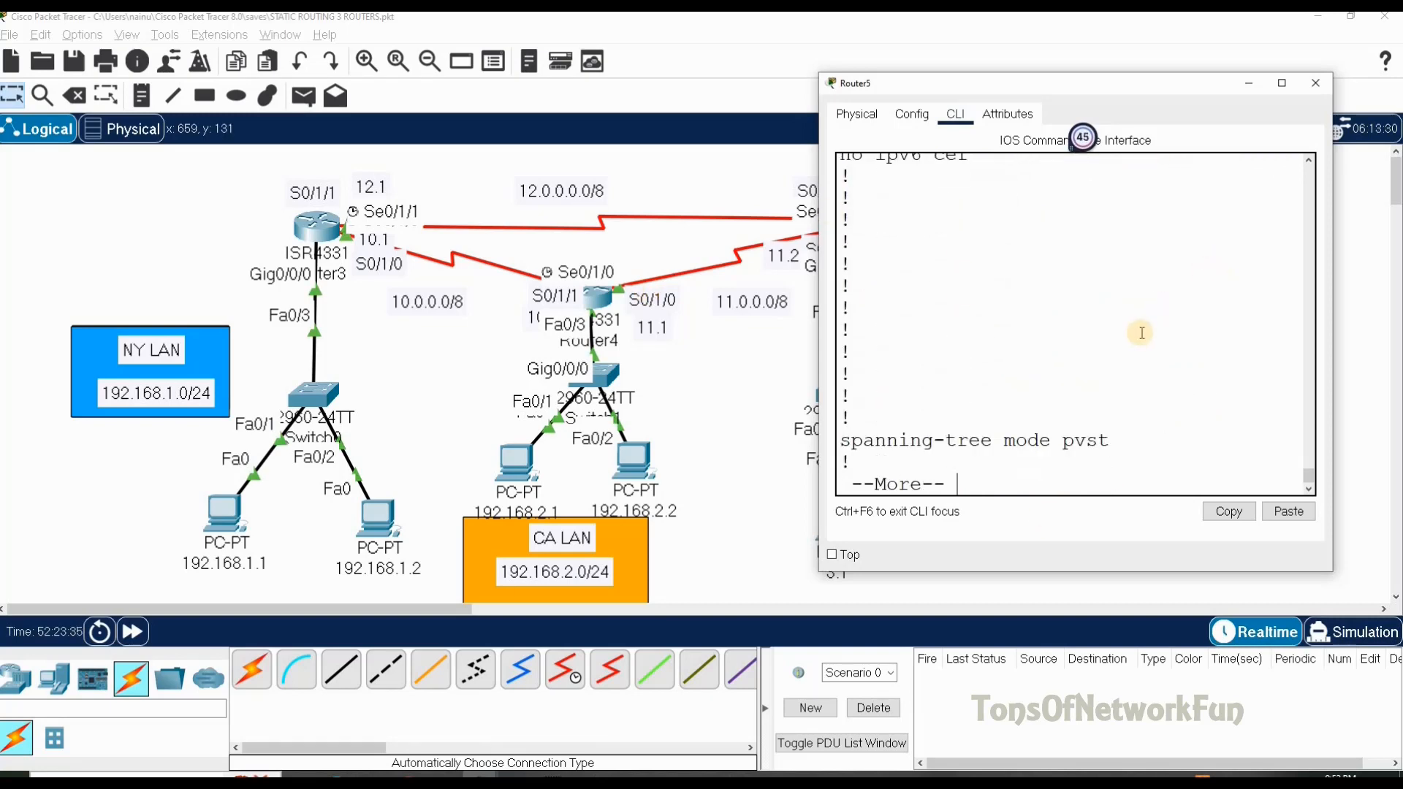
key(Return)
key(Return)
key(Return)
key(Return)
key(Return)
key(Return)
key(Return)
key(Return)
key(Return)
key(Return)
key(Return)
key(Return)
key(Return)
key(Return)
key(Return)
key(Return)
key(Return)
key(Return)
key(Return)
key(Return)
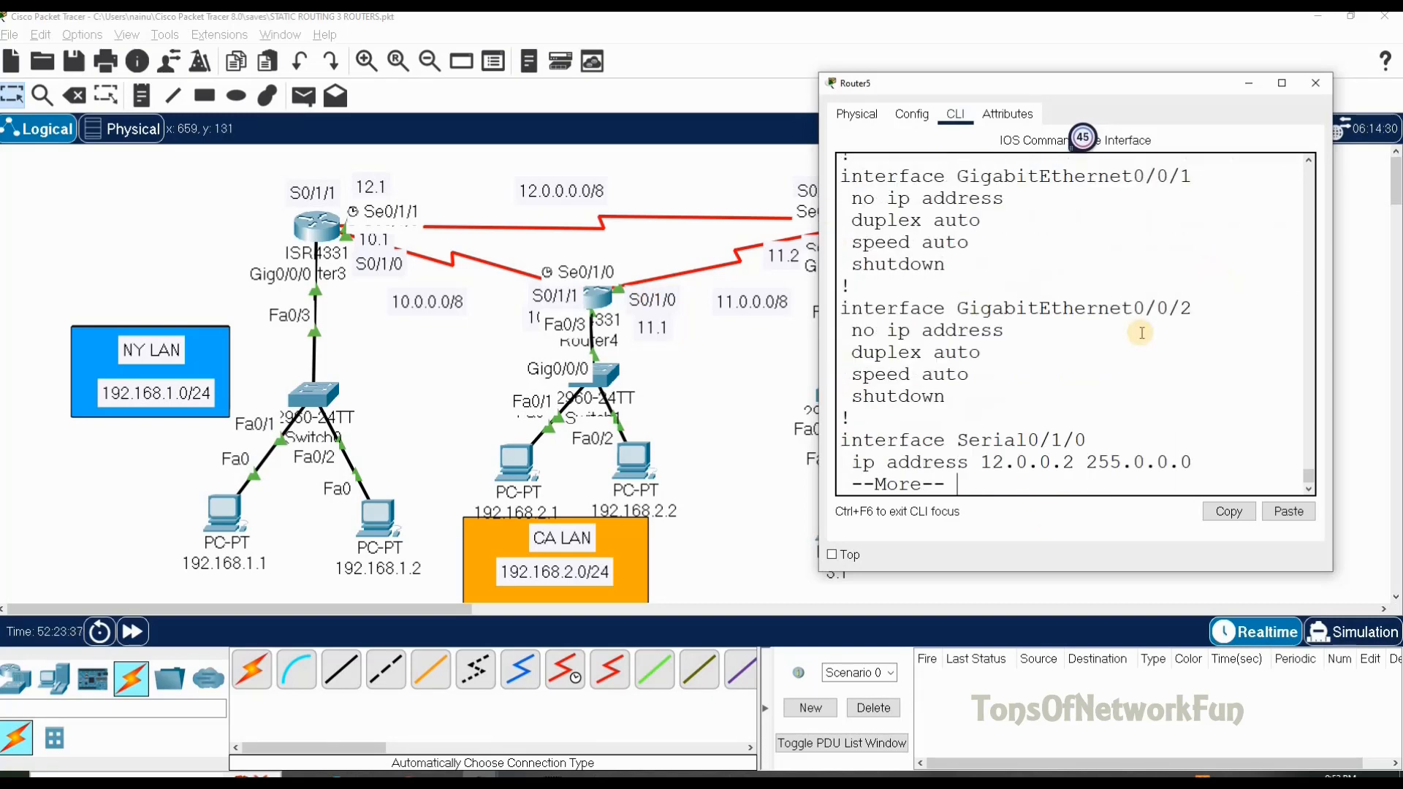
key(Return)
key(Return)
key(Return)
key(Return)
key(Return)
key(Return)
key(Return)
key(Return)
key(Return)
key(Return)
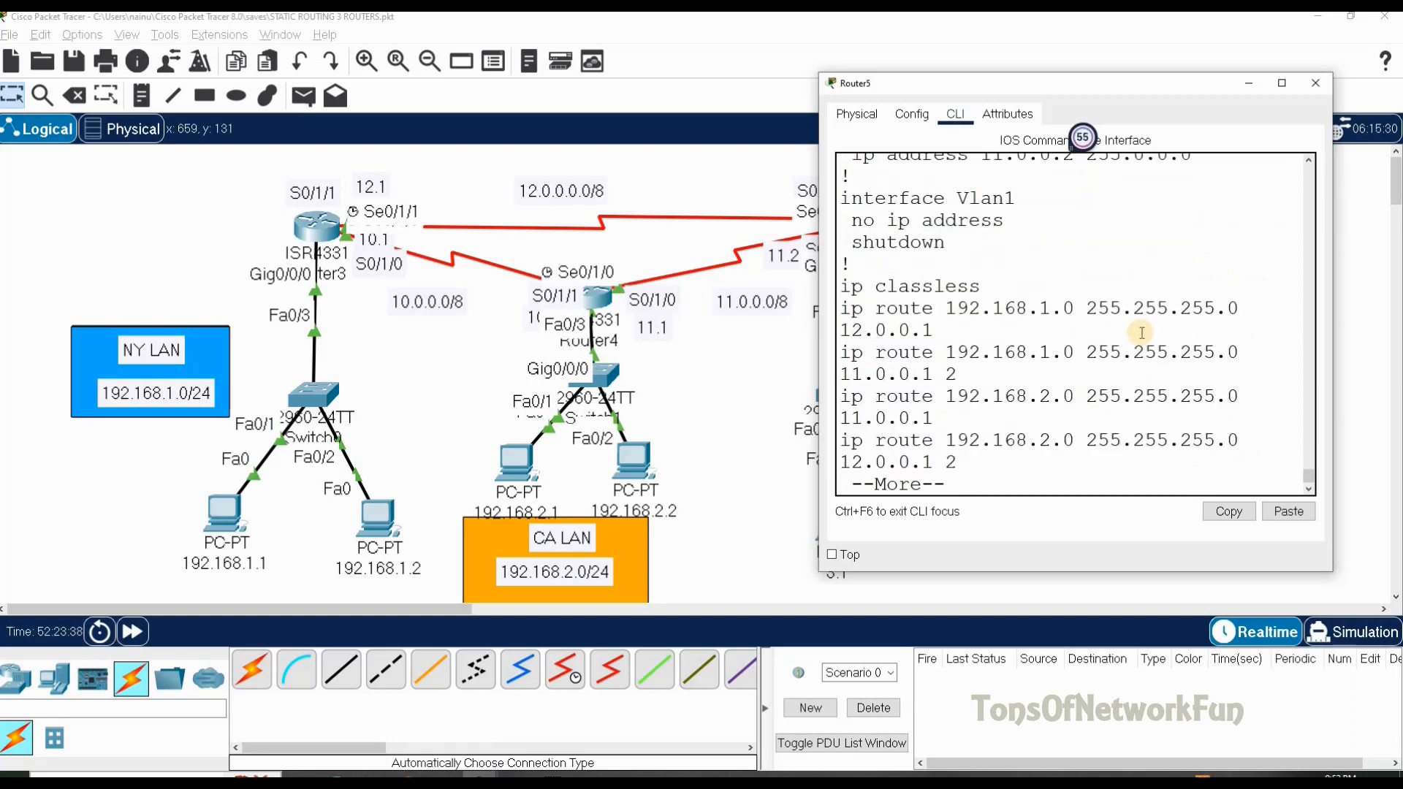
key(Return)
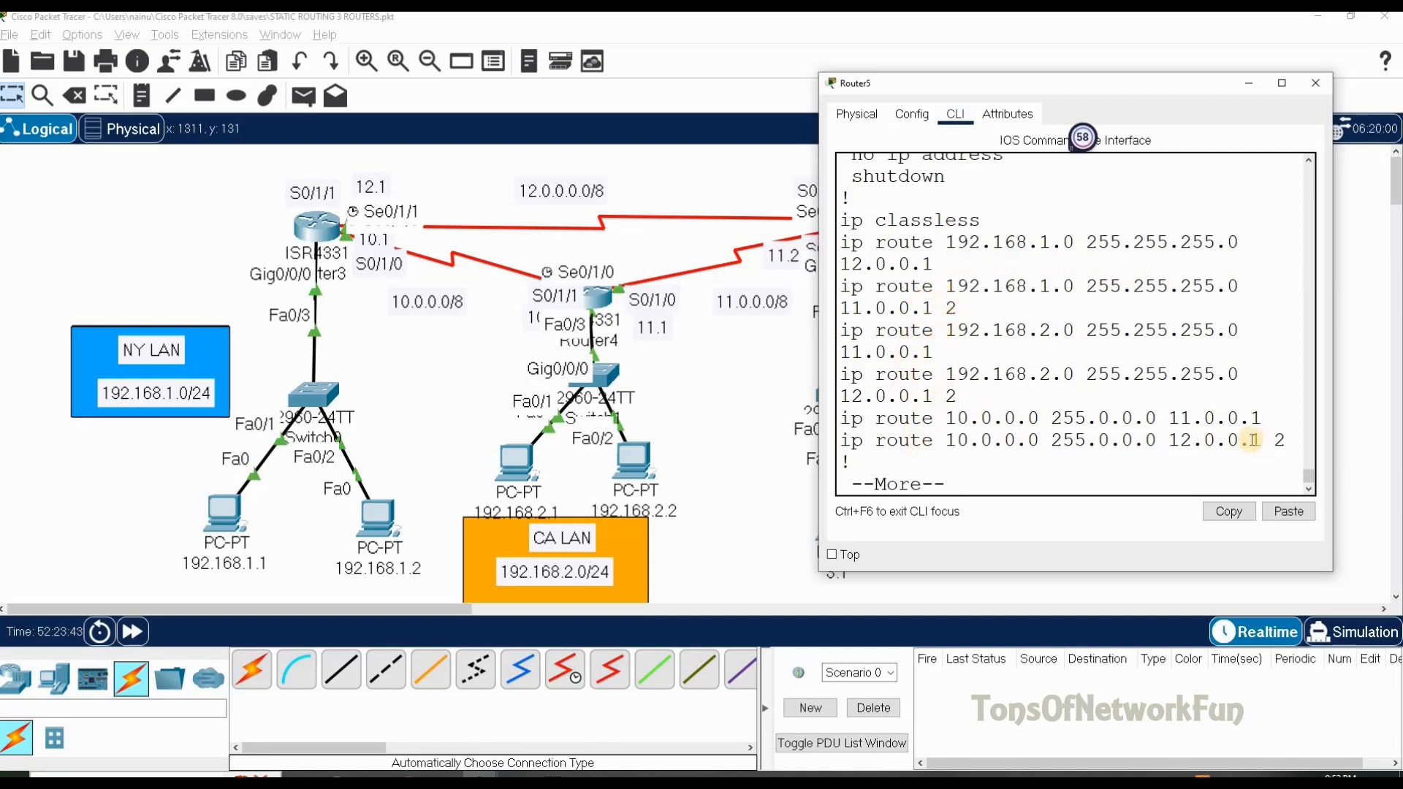
click(1324, 84)
Open Router4's command line, show its running configuration with "do sh run", and page through to its static route entries.
click(611, 305)
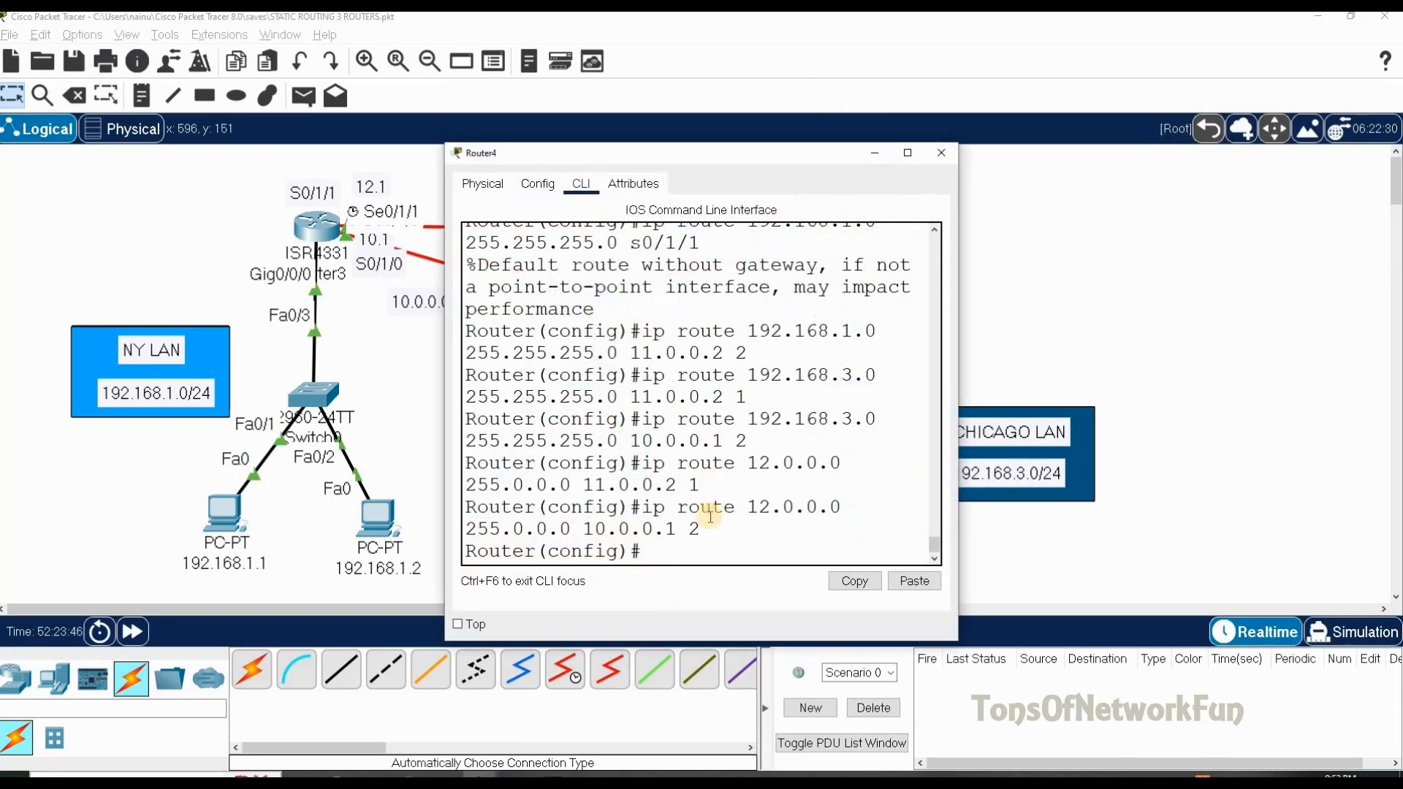
text(do sh run)
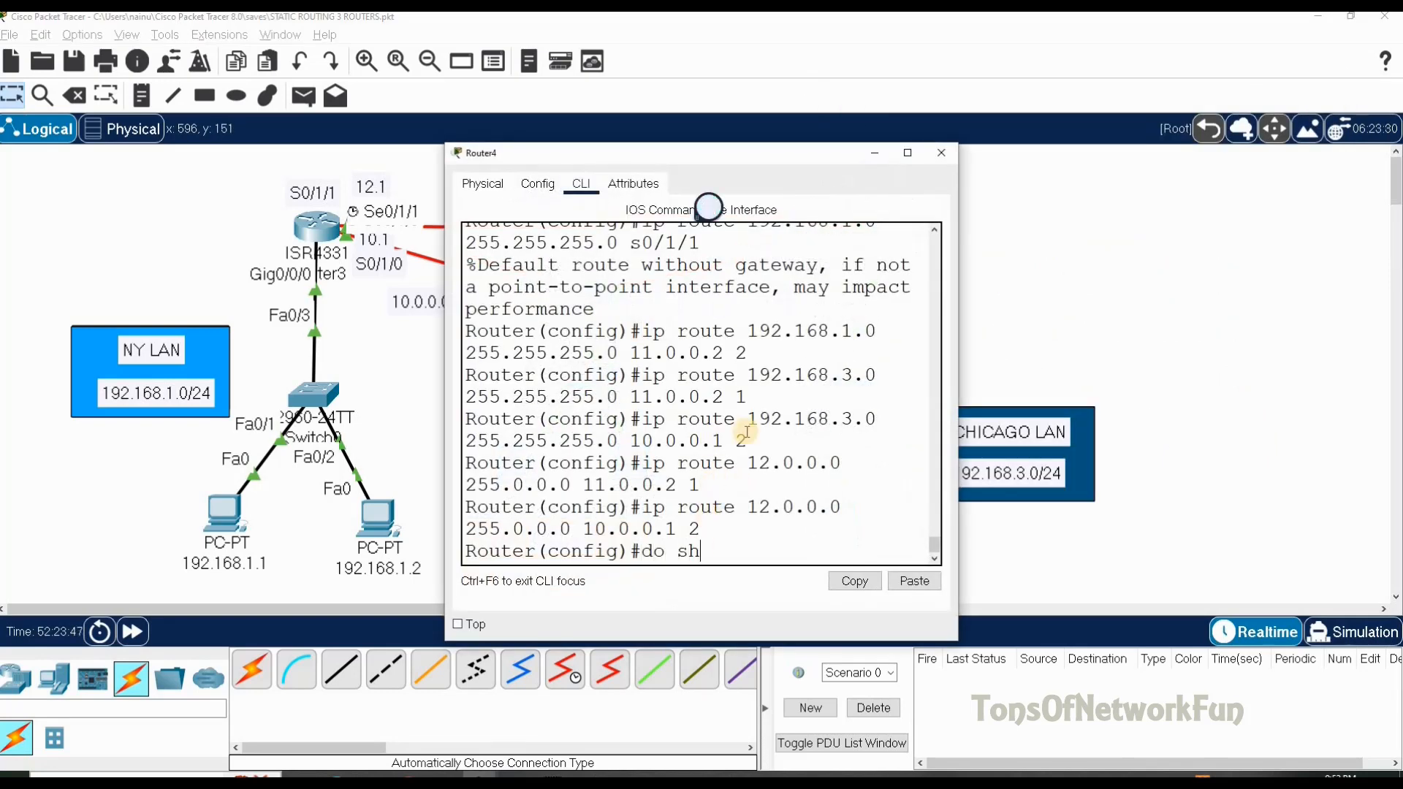
key(Return)
key(Return)
key(Return)
key(Return)
key(Return)
key(Return)
key(Return)
key(Return)
key(Return)
key(Return)
key(Return)
key(Return)
key(Return)
key(Return)
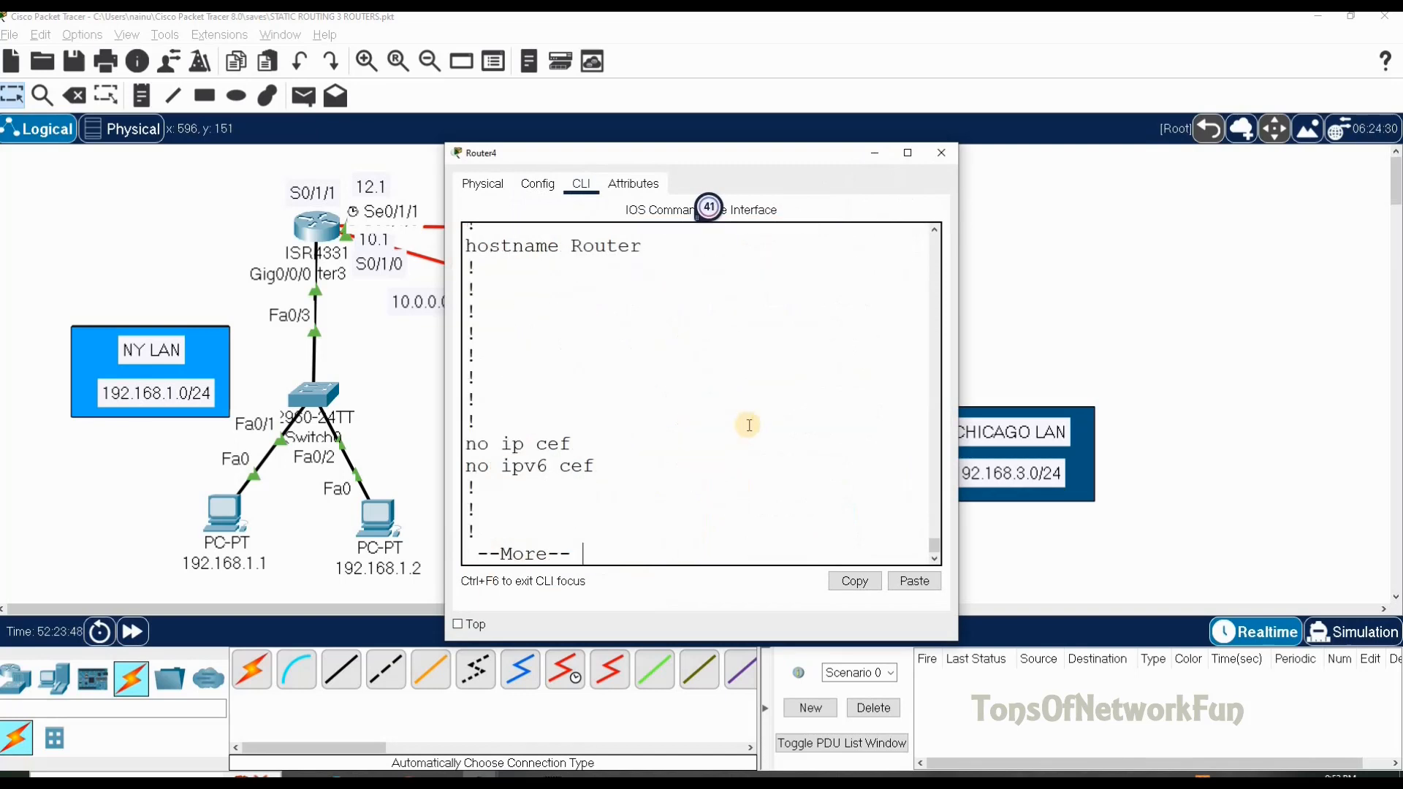
key(Return)
key(Return)
key(Return)
key(Return)
key(Return)
key(Return)
key(Return)
key(Return)
key(Return)
key(Return)
key(Return)
key(Return)
key(Return)
key(Return)
key(Return)
key(Return)
key(Return)
key(Return)
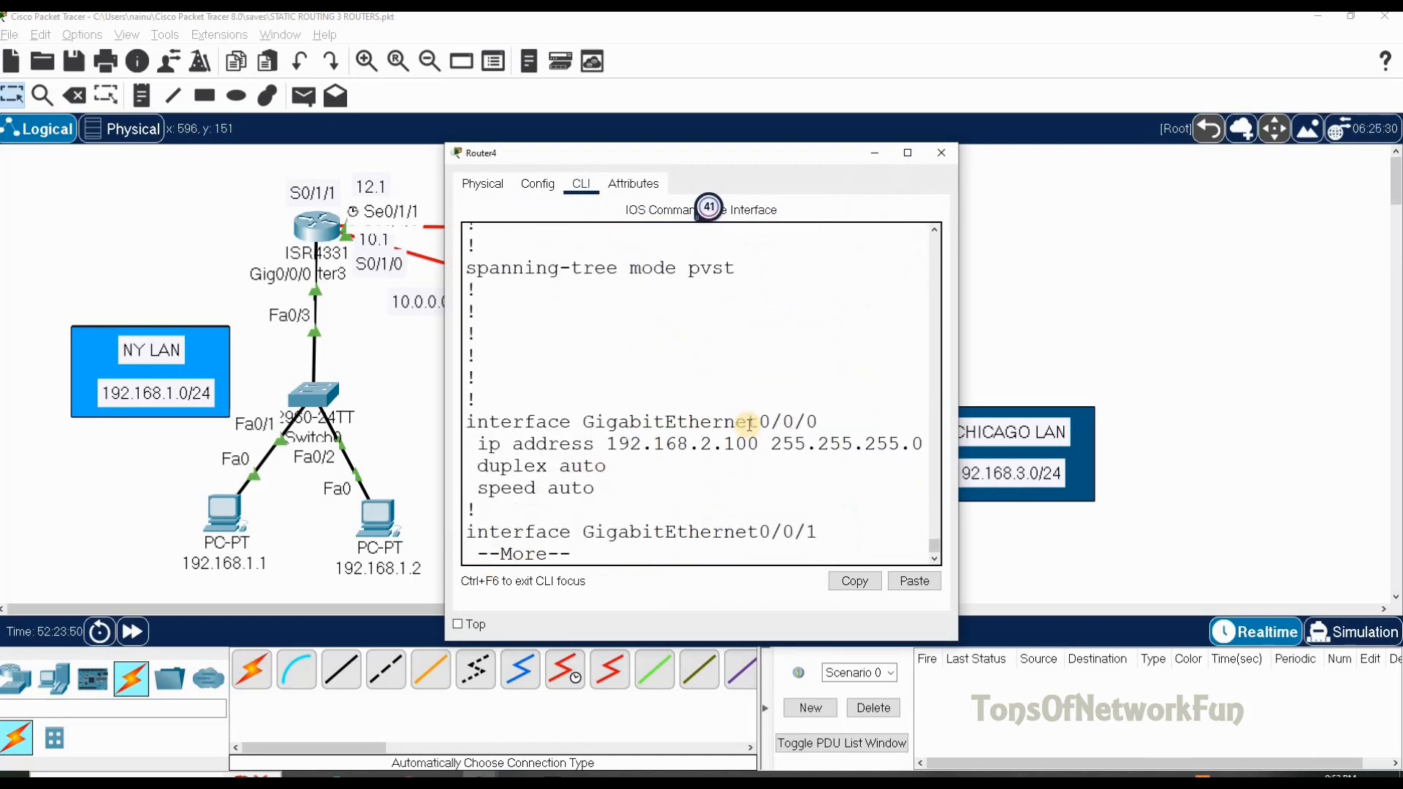
key(Return)
key(Return)
key(Return)
key(Return)
key(Return)
key(Return)
key(Return)
key(Return)
key(Return)
key(Return)
key(Return)
key(Return)
key(Return)
key(Return)
key(Return)
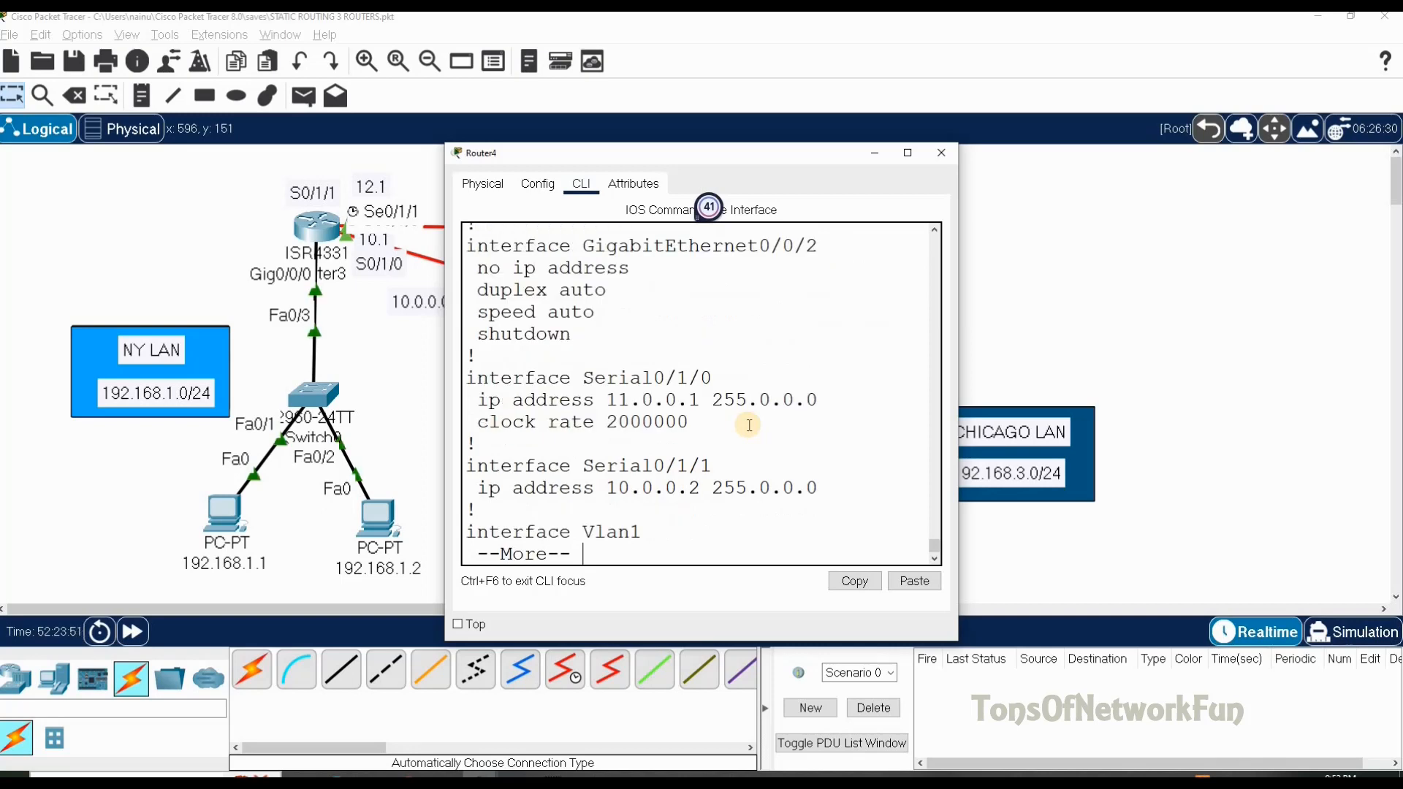
key(Return)
key(Return)
key(Return)
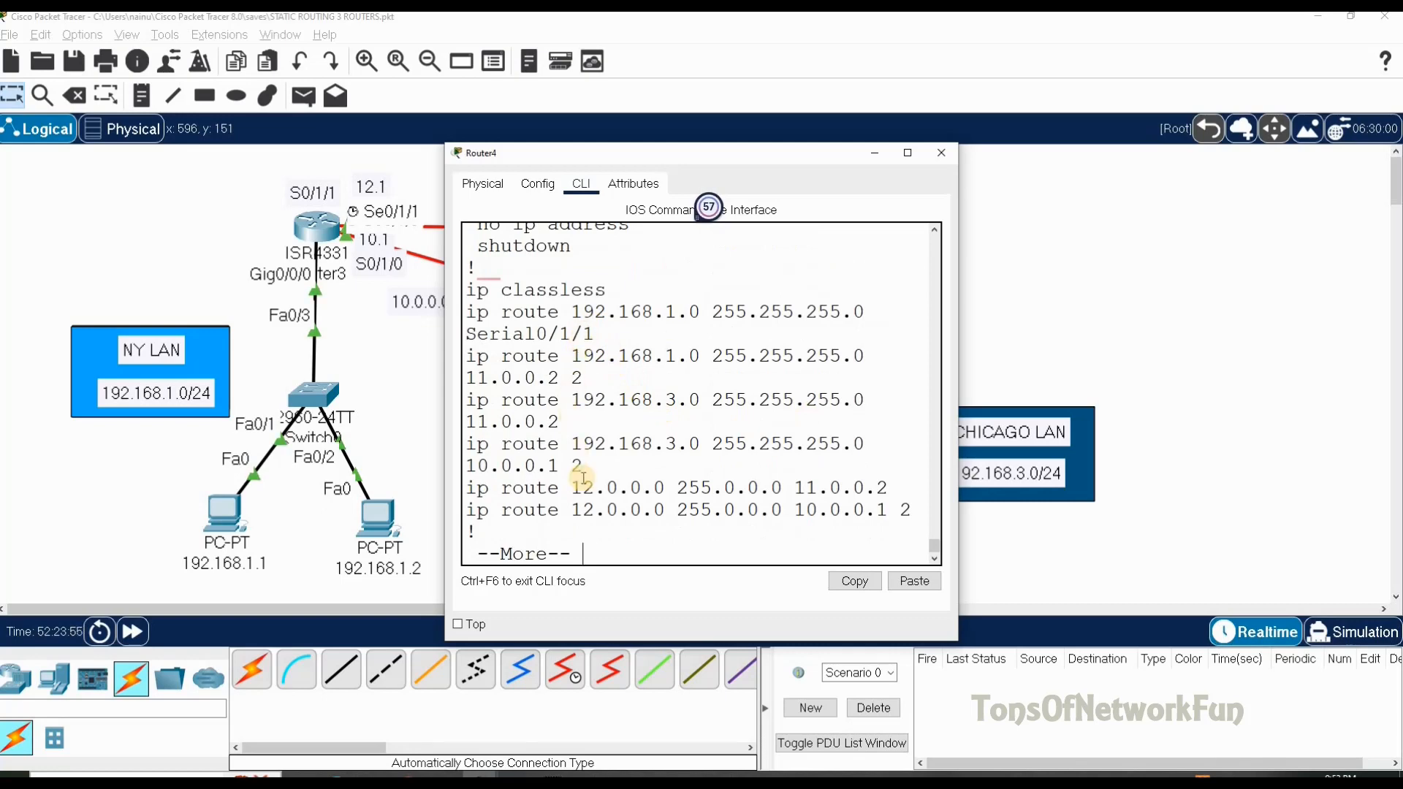
Switch from Router4 to Router3's command line and page through its running configuration to the static route entries.
drag(555, 153, 823, 200)
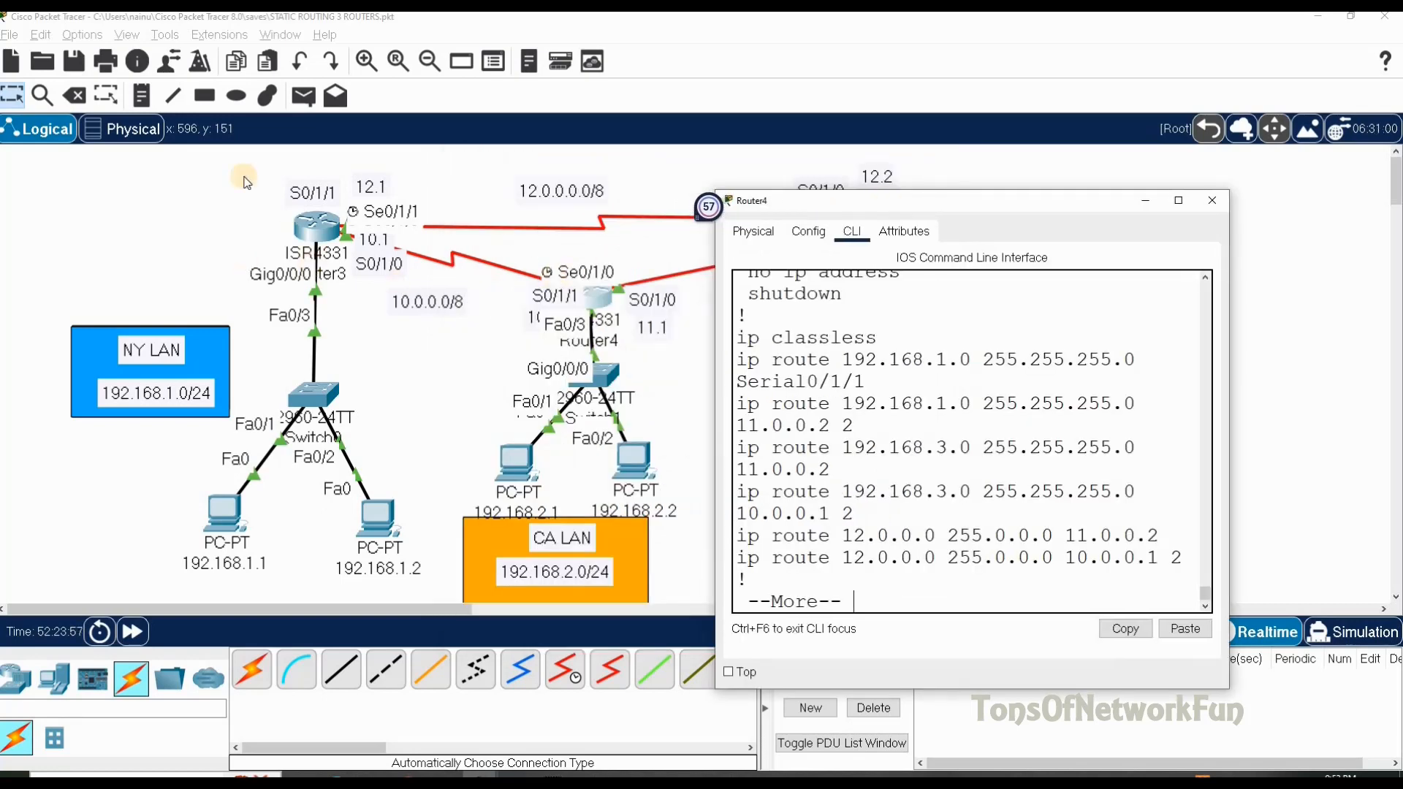
click(1207, 202)
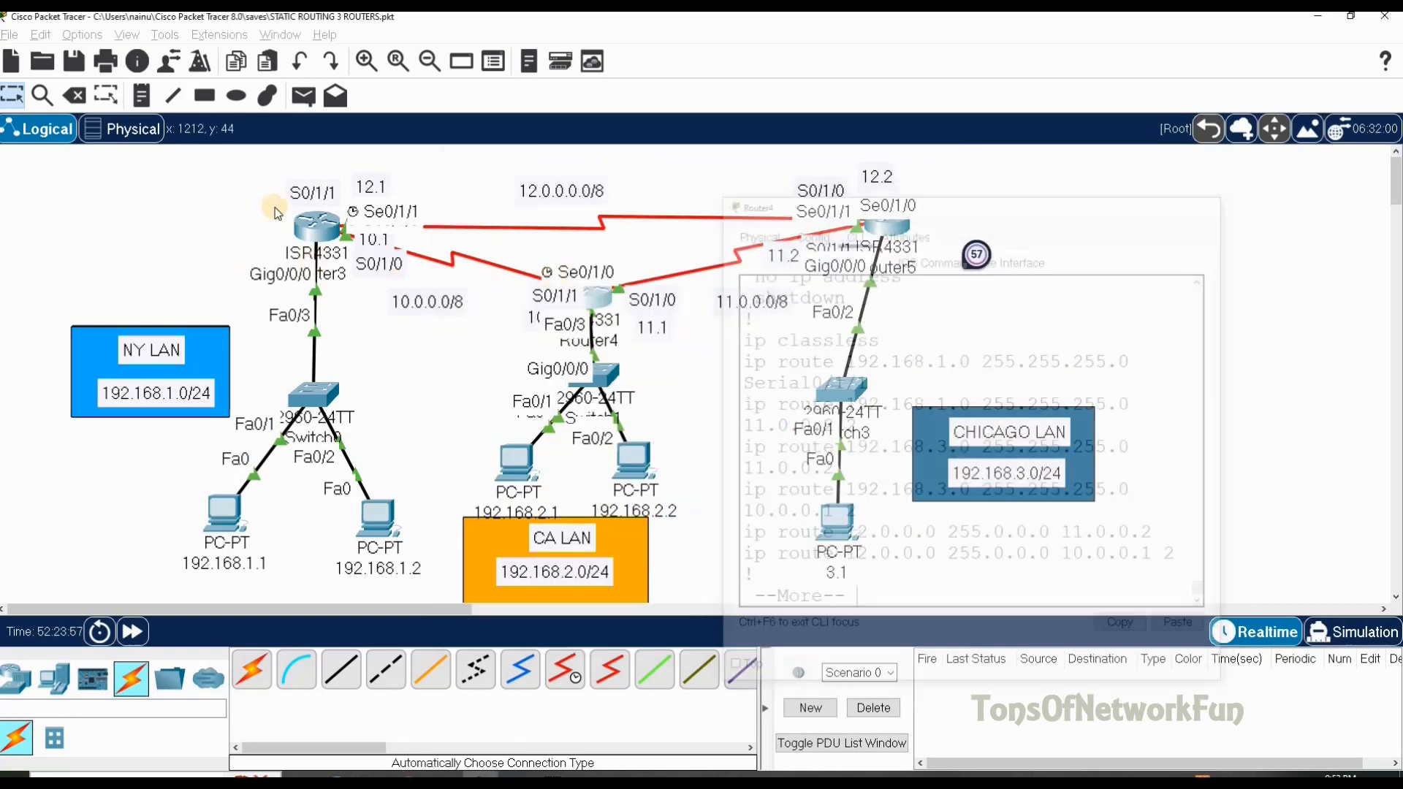
click(316, 227)
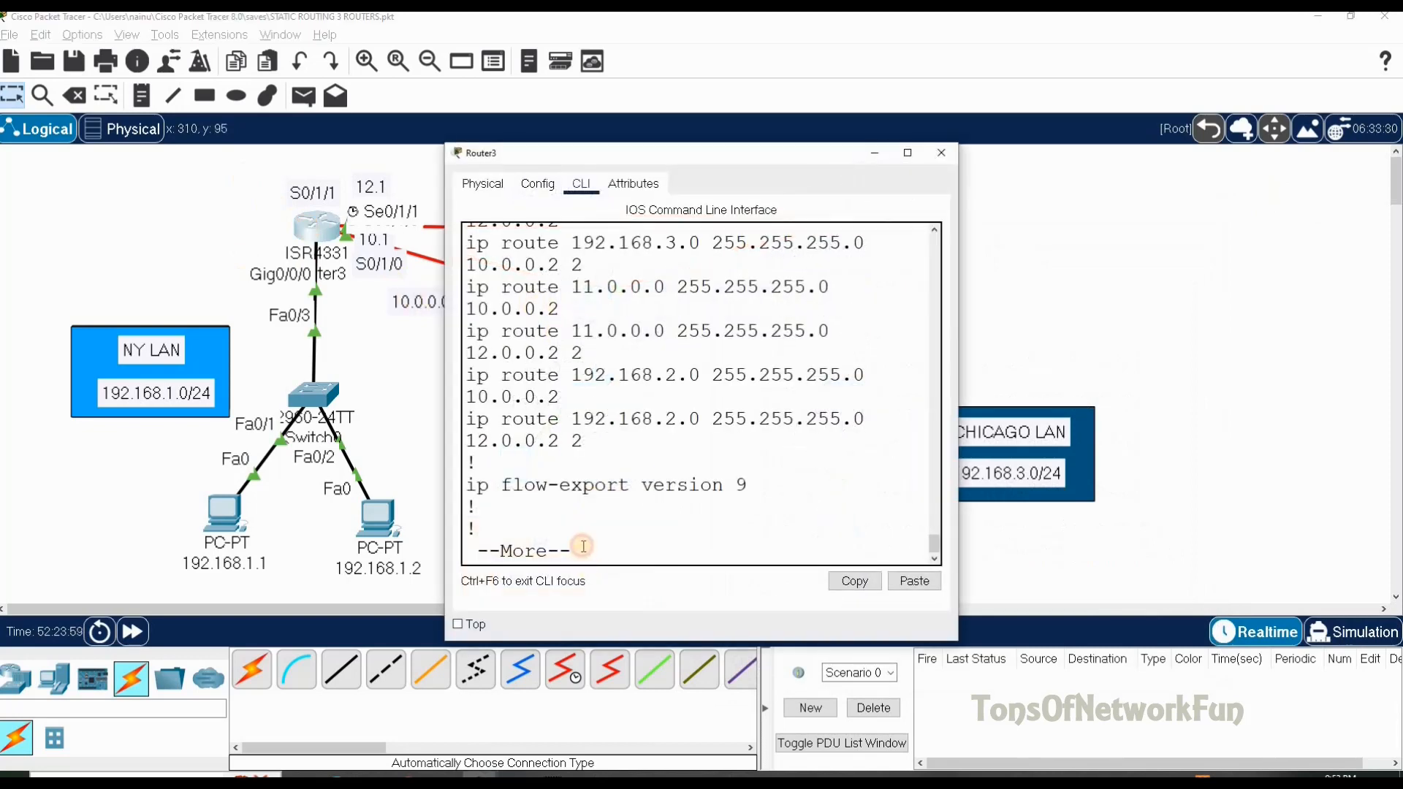
key(Return)
key(Return)
key(Return)
key(Return)
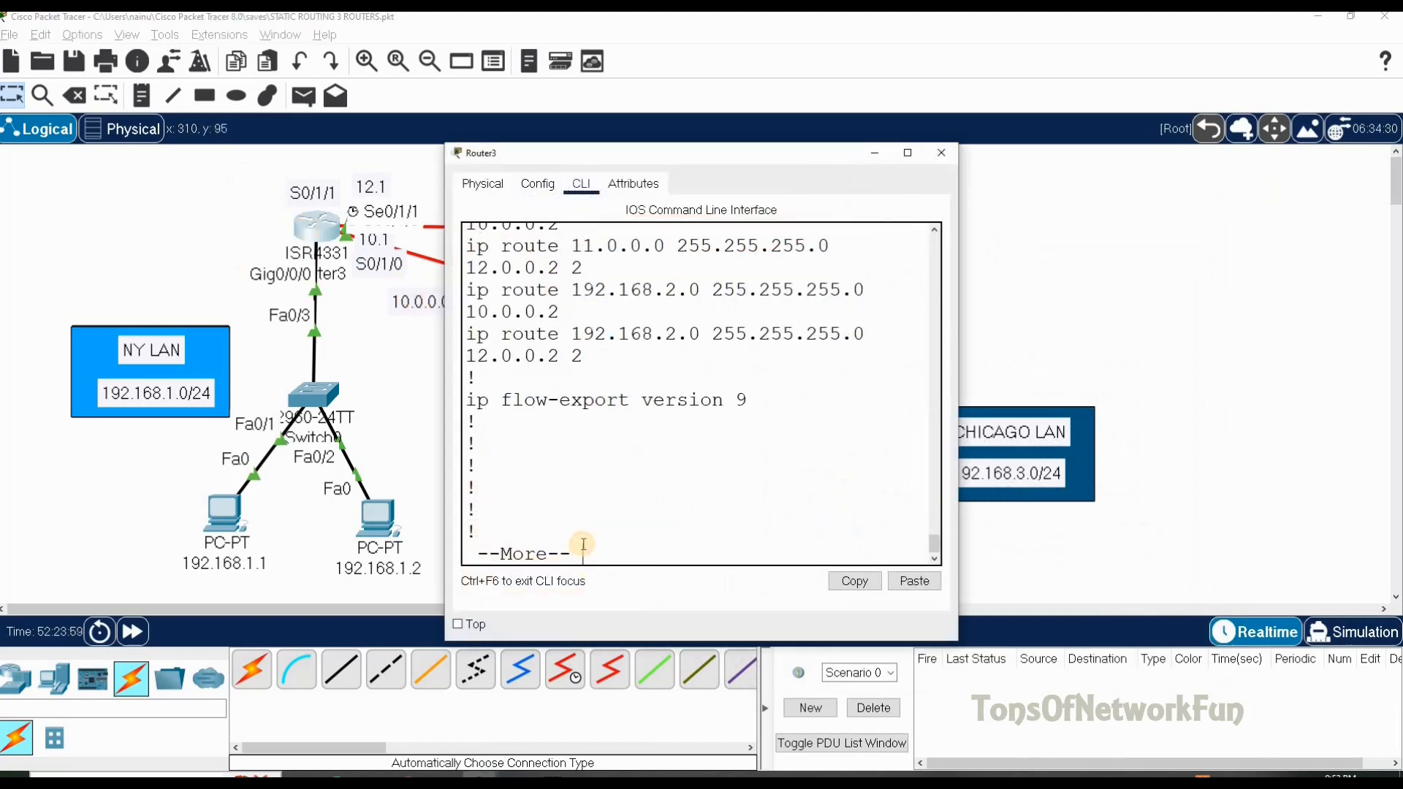
key(Return)
text(no sh ru)
key(Return)
key(Return)
key(Return)
key(Return)
key(Return)
key(Return)
key(Return)
key(Return)
key(Return)
key(Return)
key(Return)
key(Return)
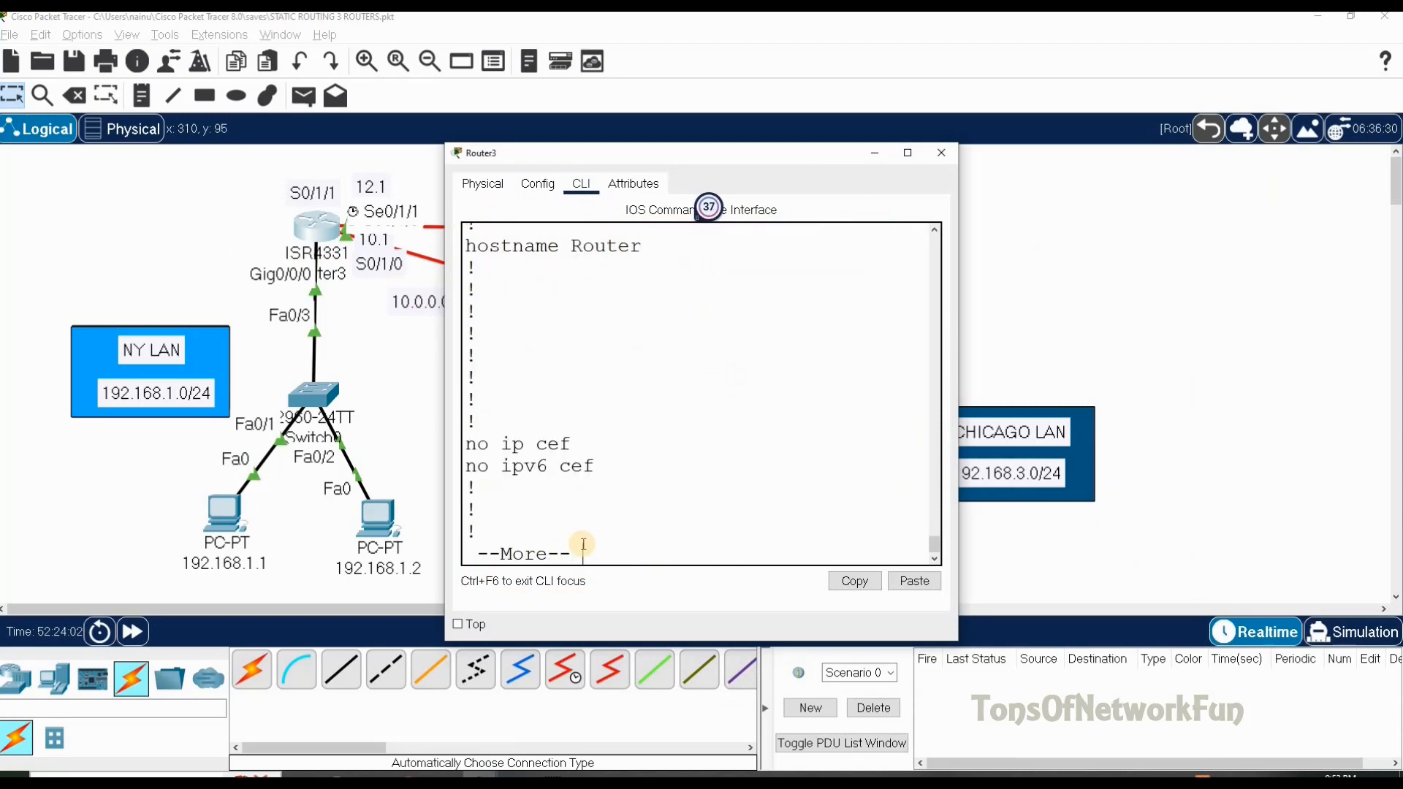
key(Return)
key(Return)
key(Return)
key(Return)
key(Return)
key(Return)
key(Return)
key(Return)
key(Return)
key(Return)
key(Return)
key(Return)
key(Return)
key(Return)
key(Return)
key(Return)
key(Return)
key(Return)
key(Return)
key(Return)
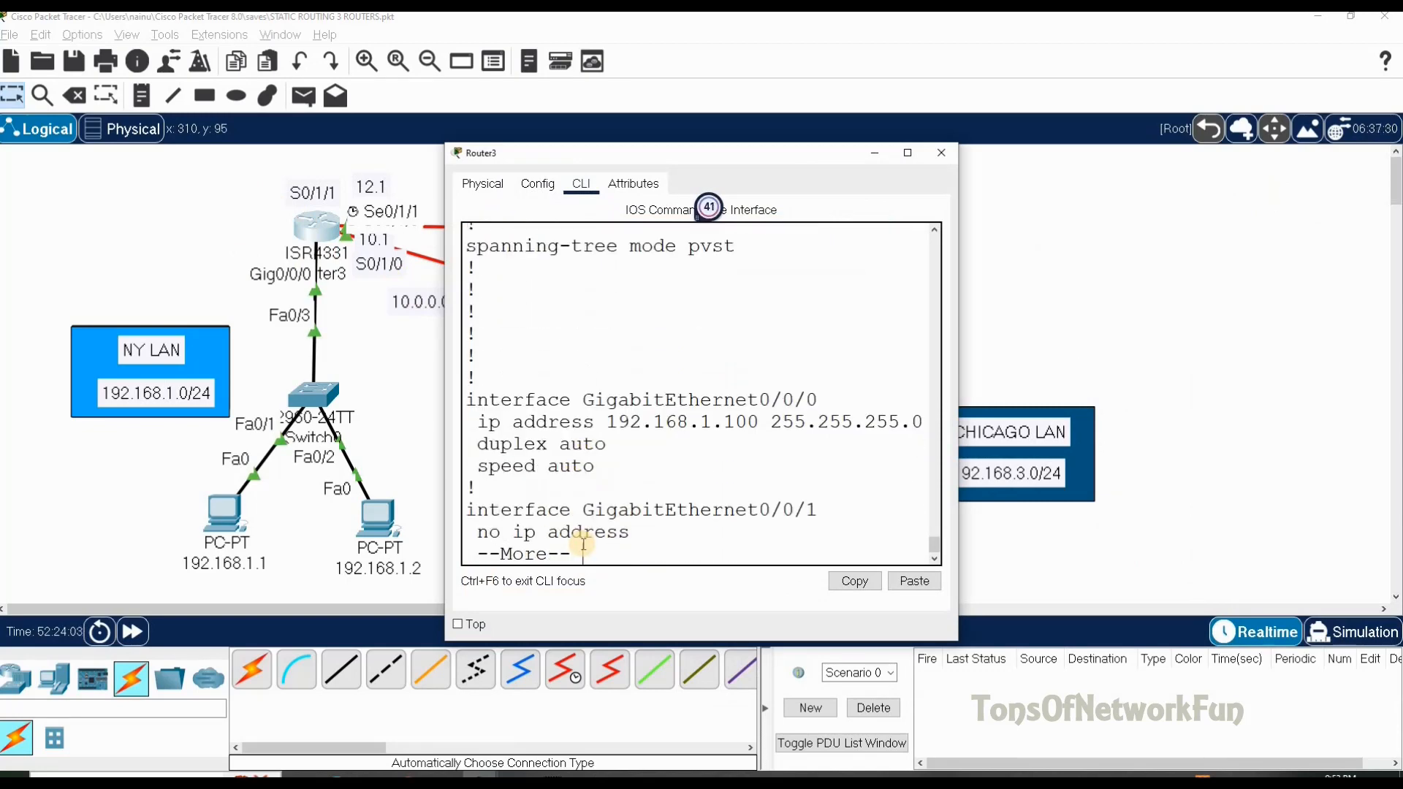
key(Return)
key(Return)
key(Return)
key(Return)
key(Return)
key(Return)
key(Return)
key(Return)
key(Return)
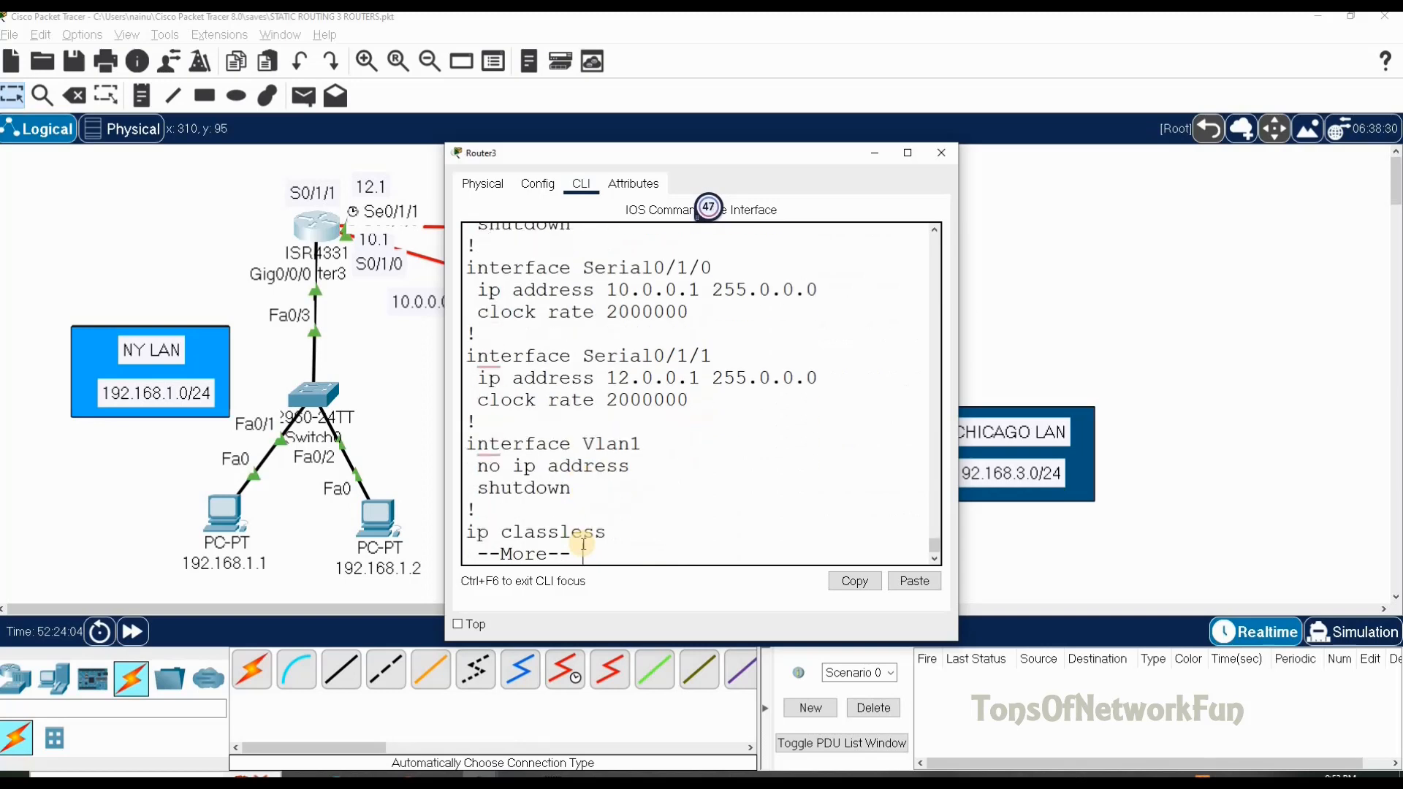
key(Return)
key(Return)
key(Return)
key(Return)
key(Return)
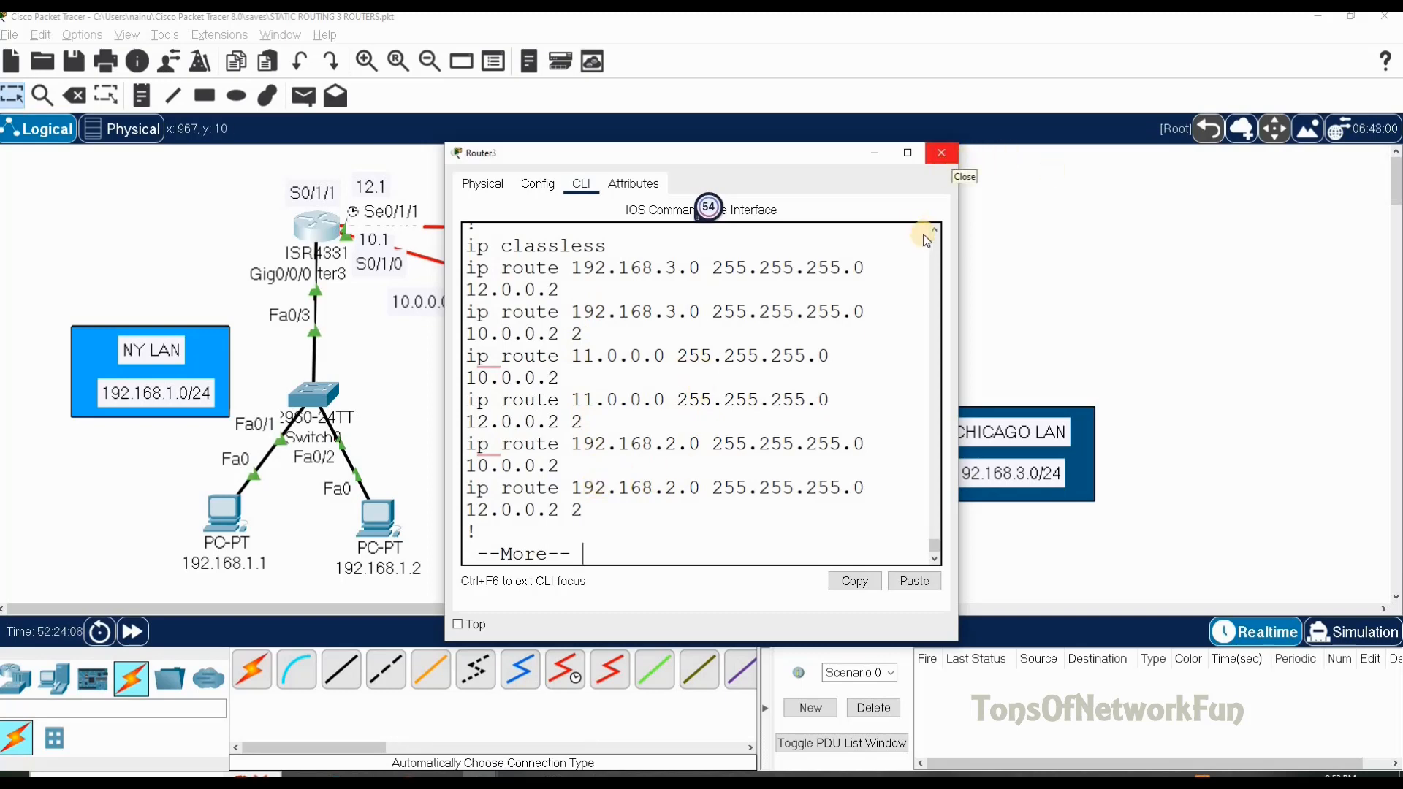
key(Return)
key(ctrl+c)
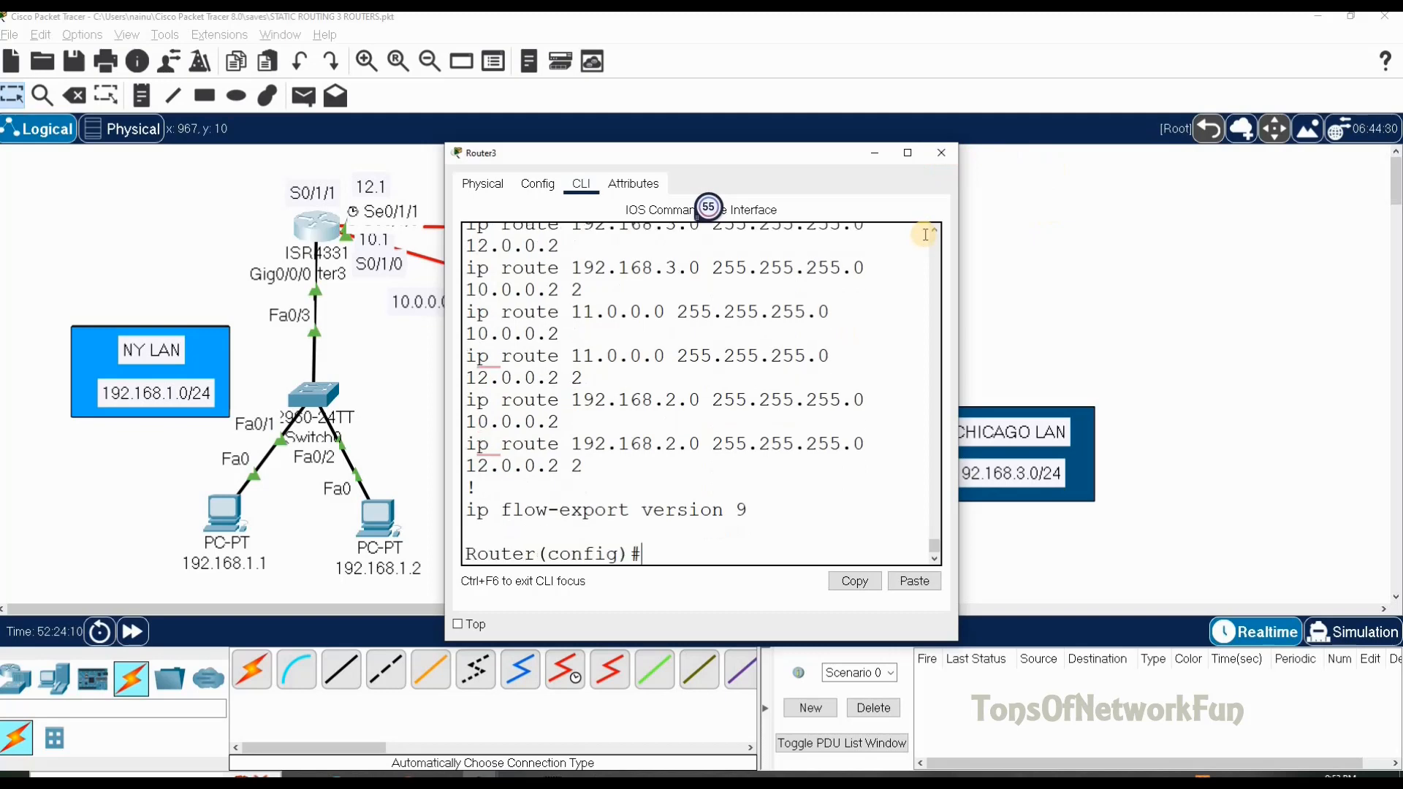
Display Router3's routing table with "do sh ip route", review all its entries, and close the router's window.
text(do sh ip route)
key(Return)
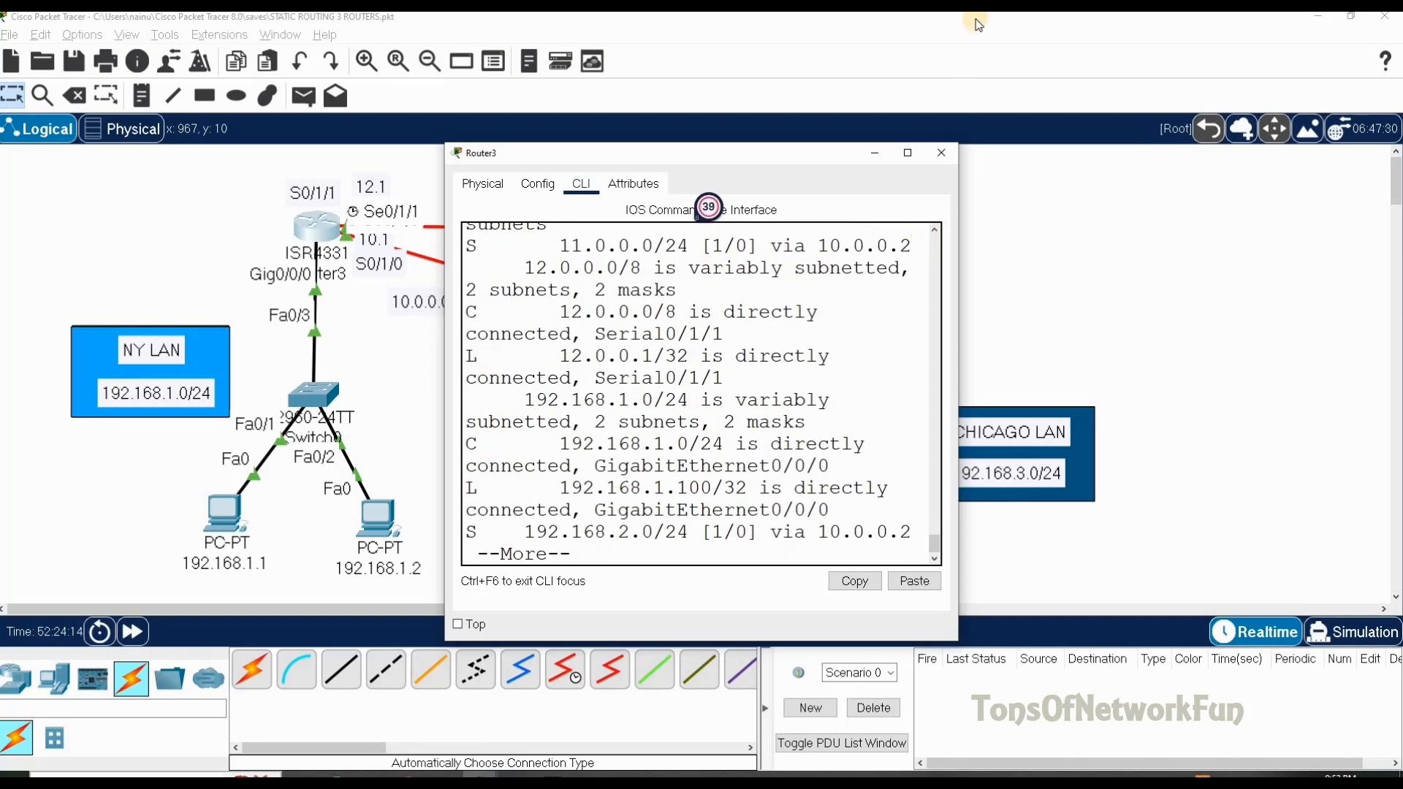
drag(753, 155, 1159, 160)
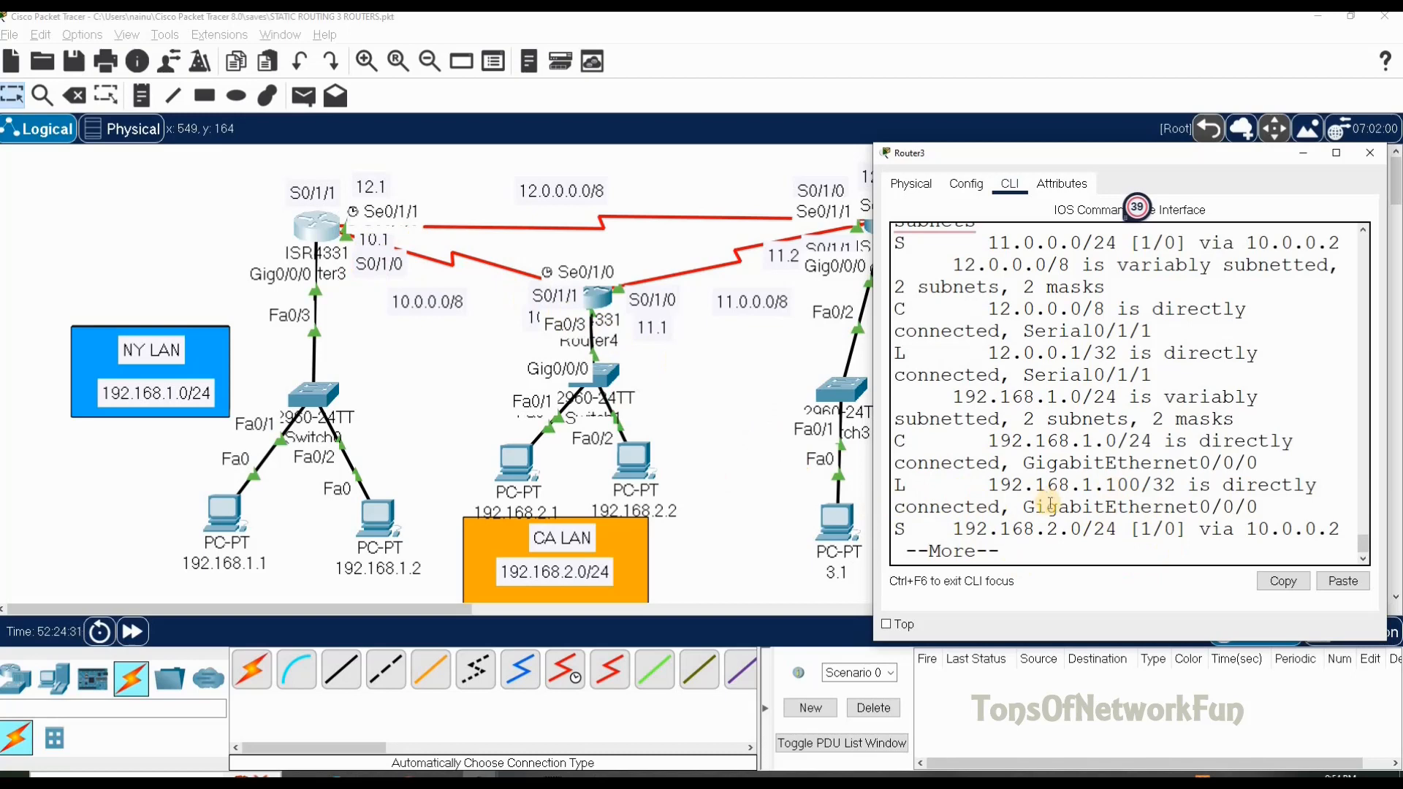
key(space)
key(Return)
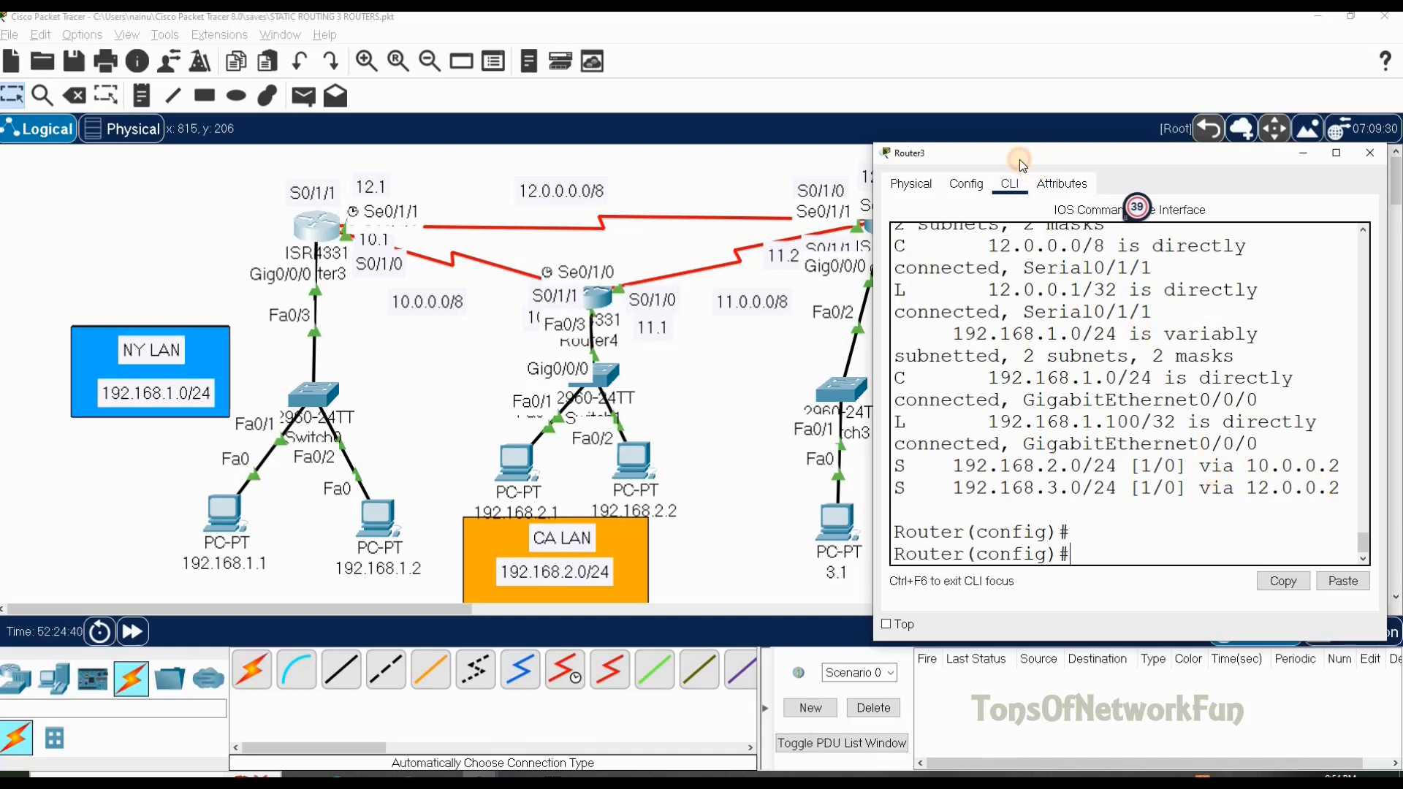
drag(1027, 157, 1007, 158)
drag(893, 156, 746, 188)
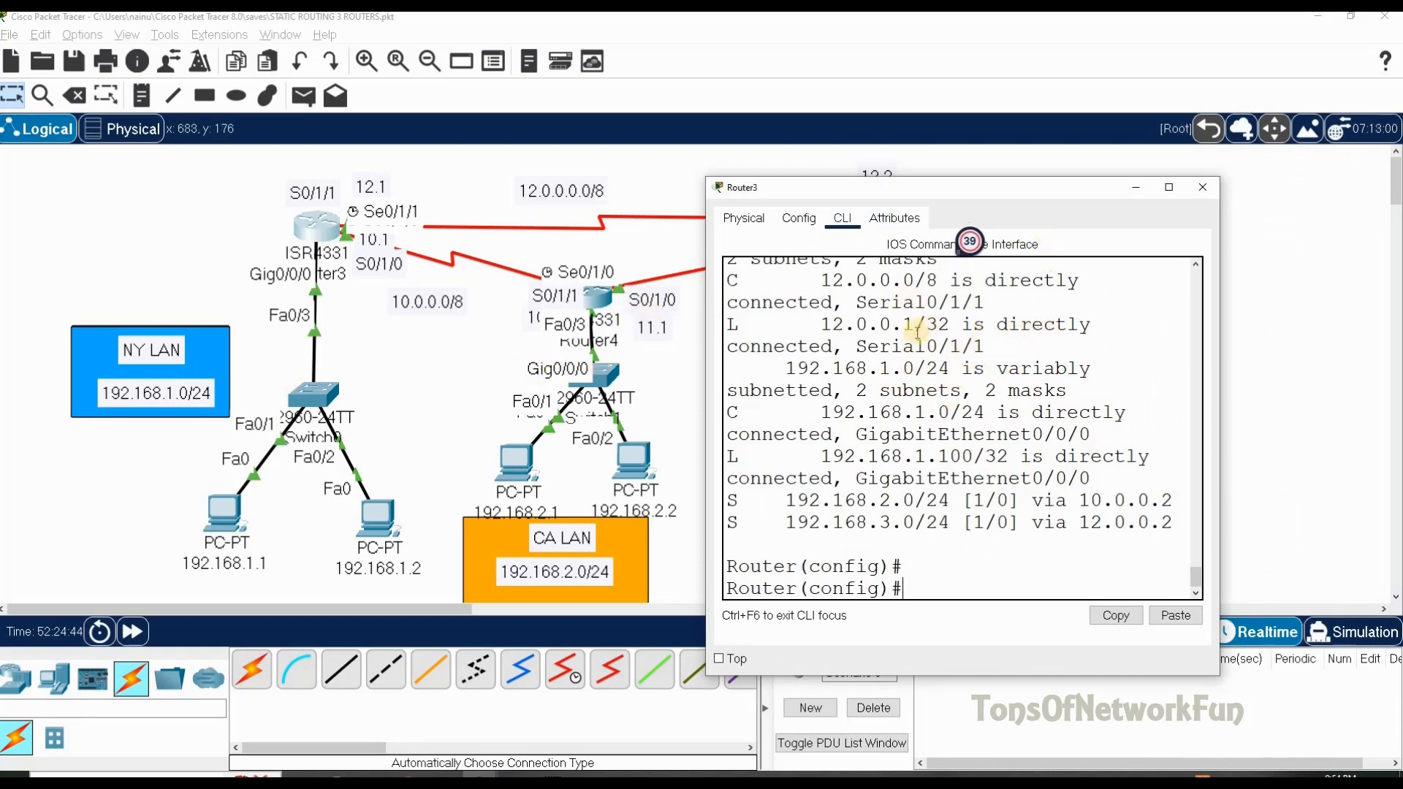
scroll(1064, 501, up, 4)
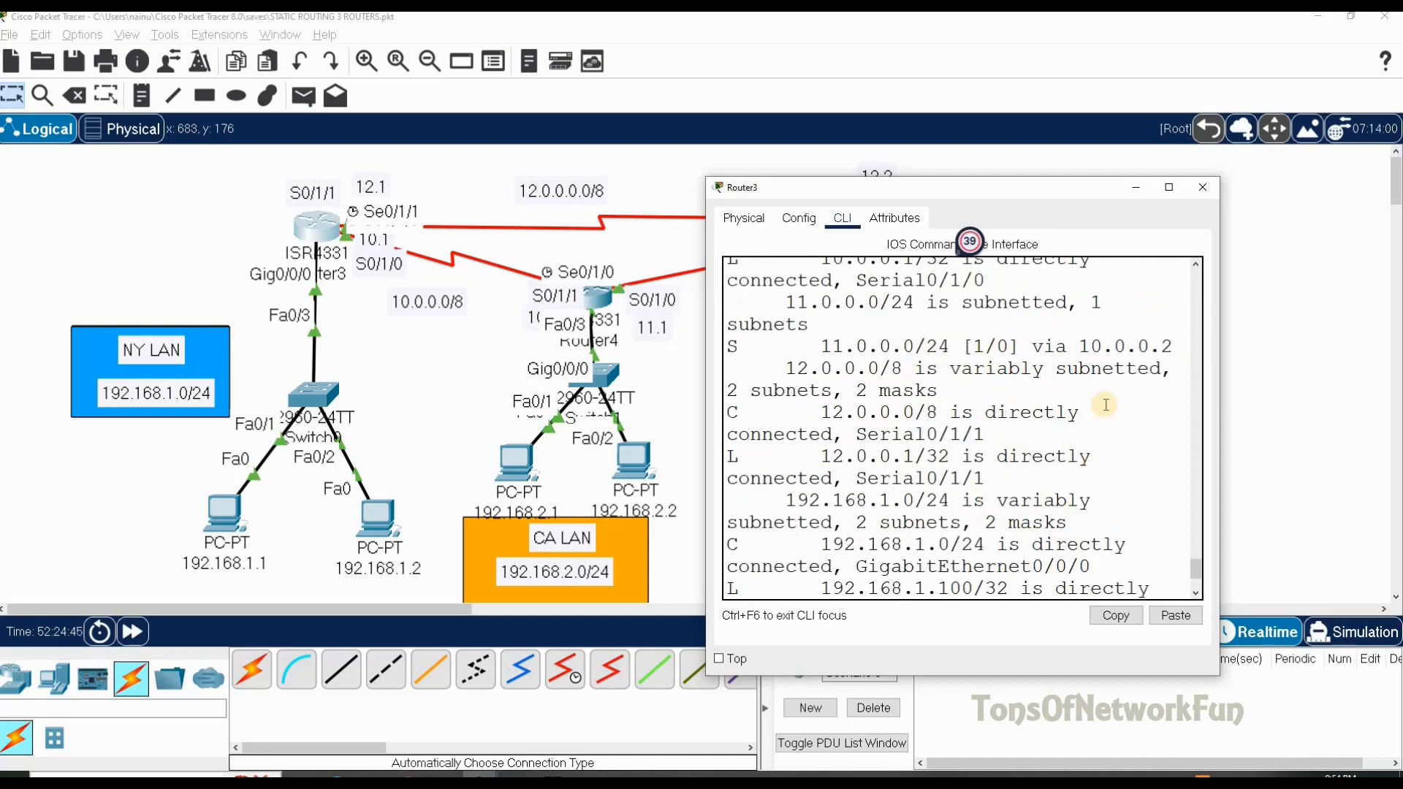
scroll(1055, 319, down, 3)
click(1203, 187)
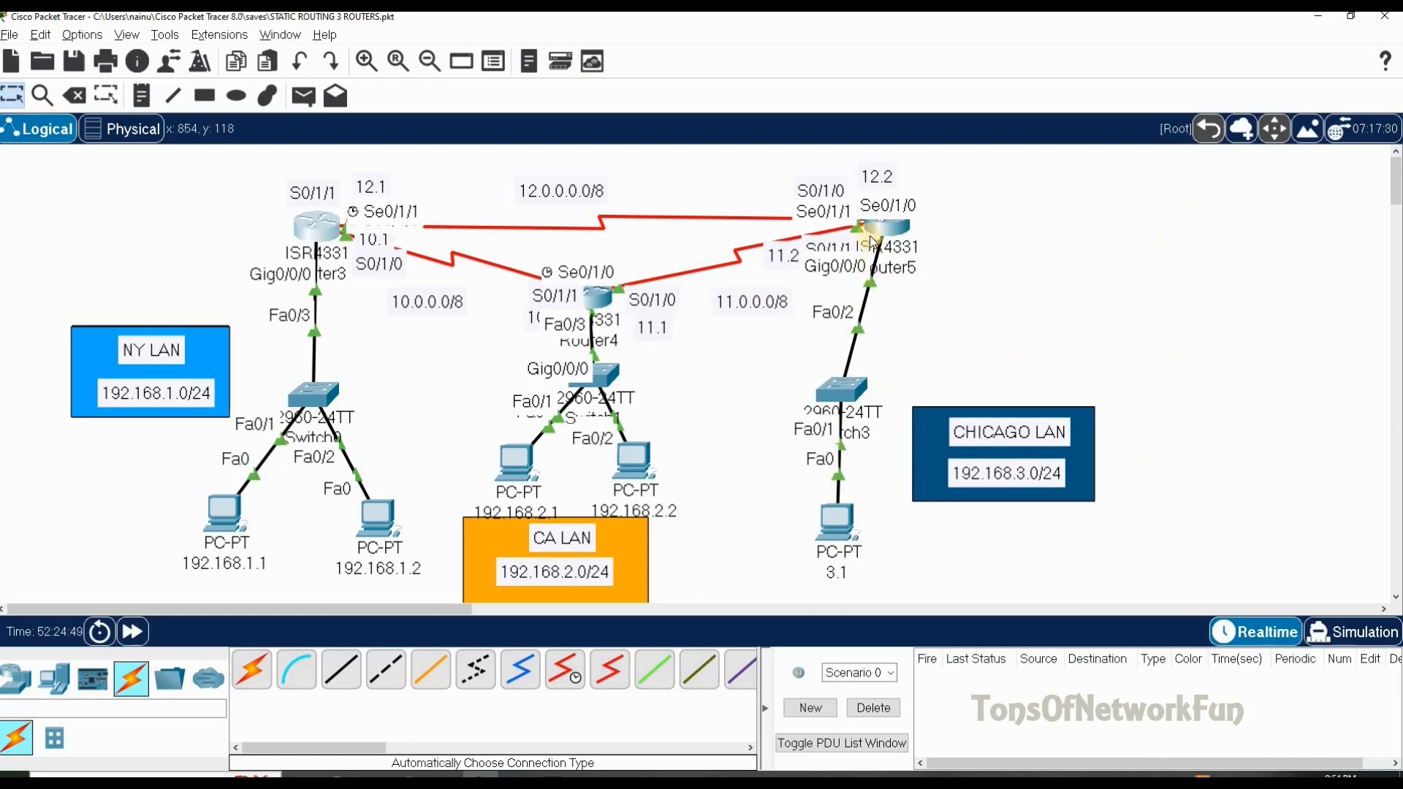
From the command prompt of PC 192.168.1.1, ping 192.168.2.1 and trace the route to it with "tracert 192.168.2.1".
mouse_move(875, 227)
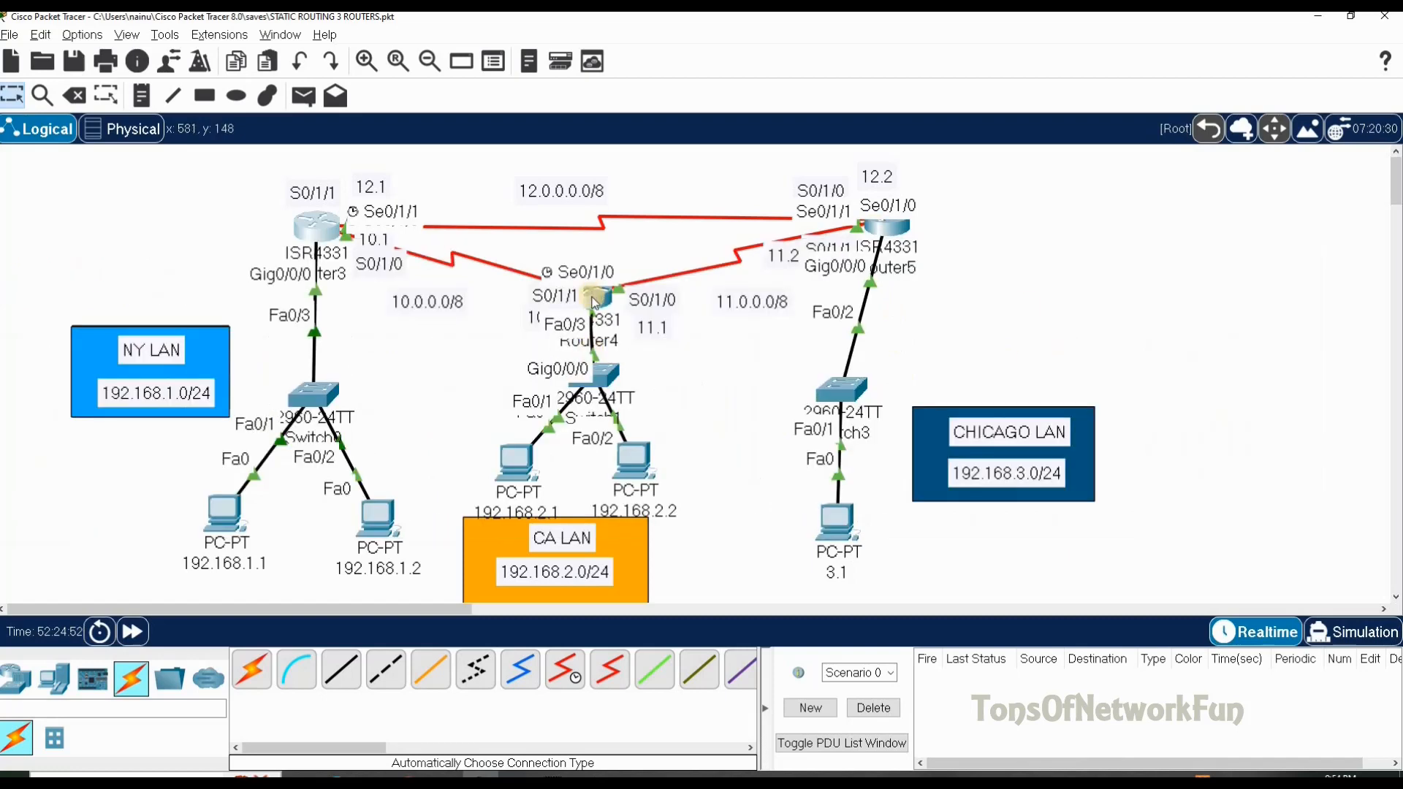
mouse_move(594, 303)
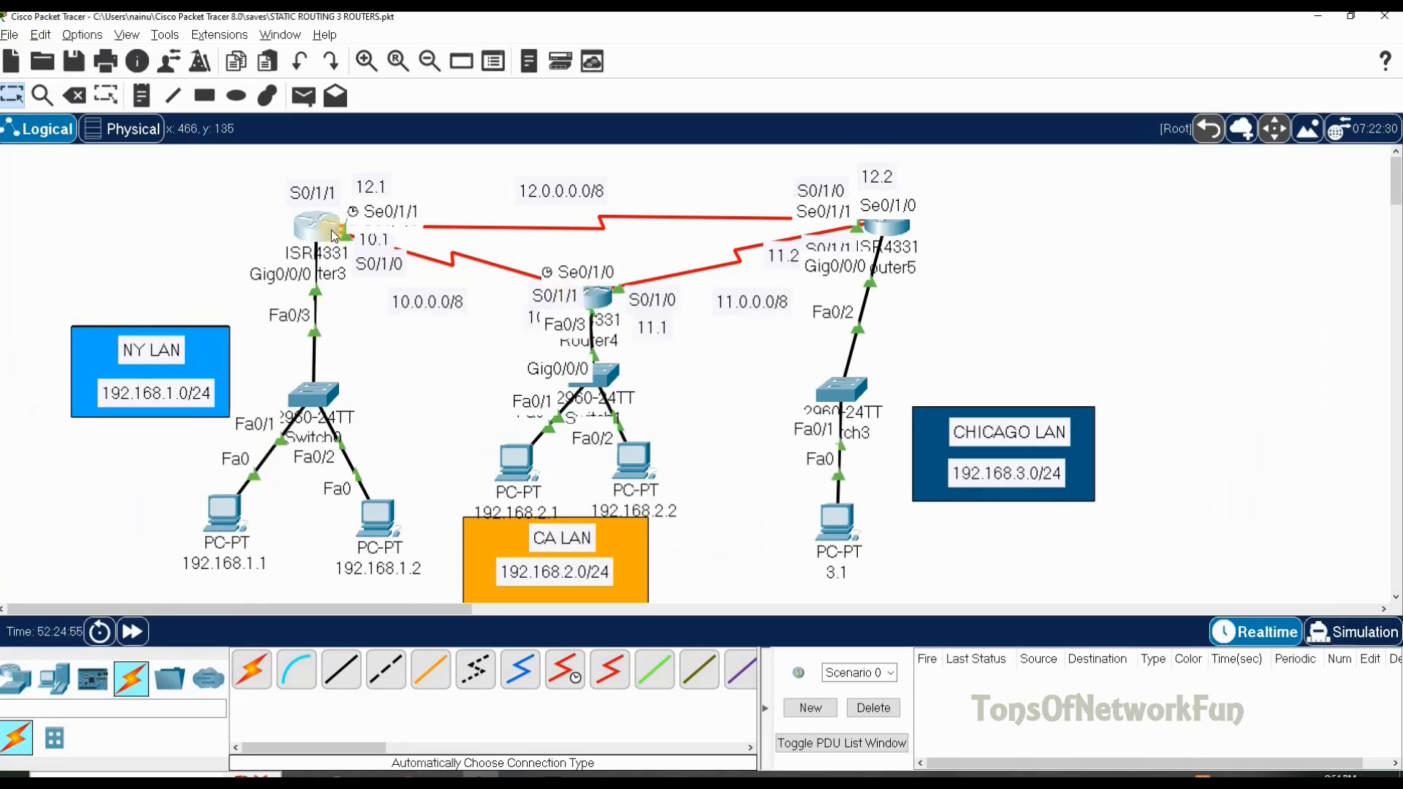
mouse_move(335, 237)
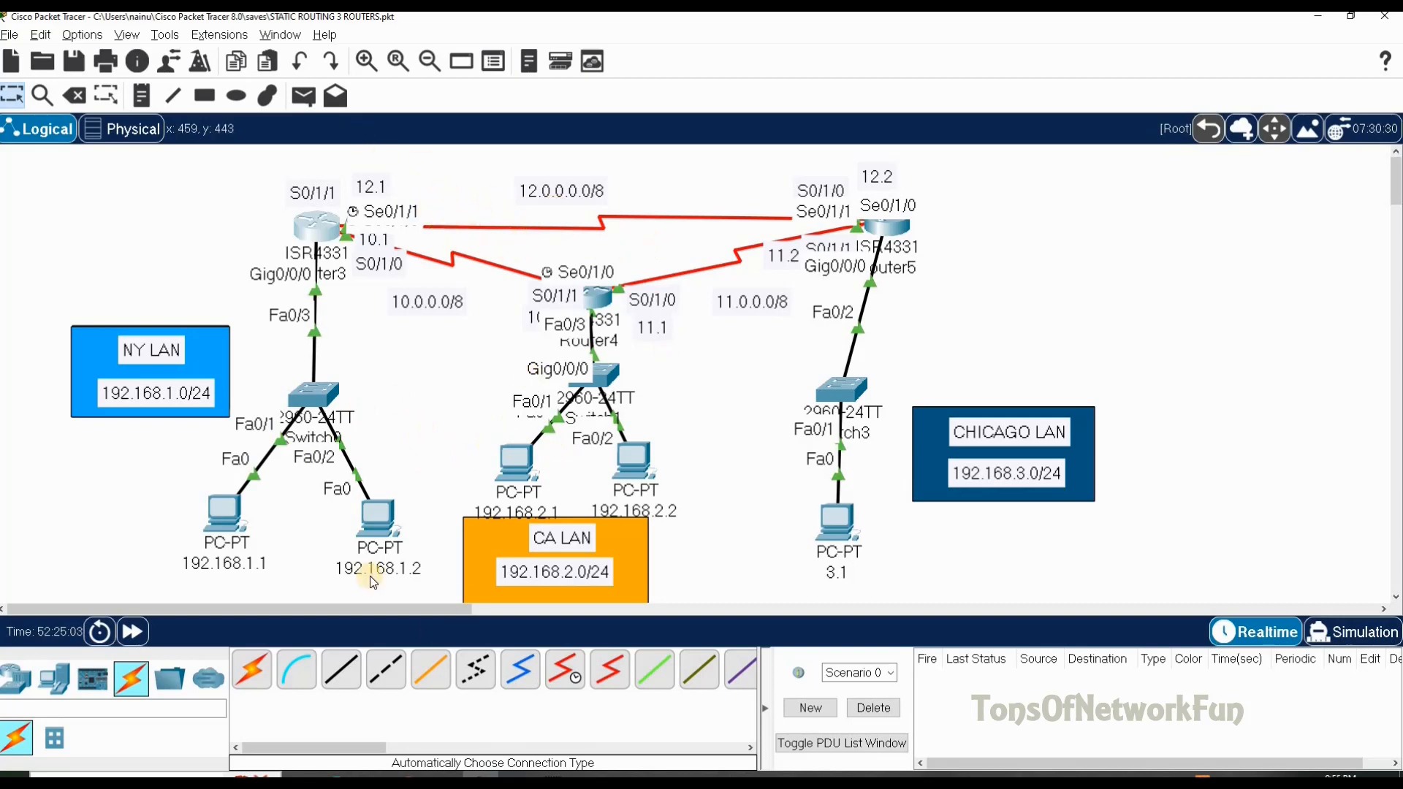
click(257, 520)
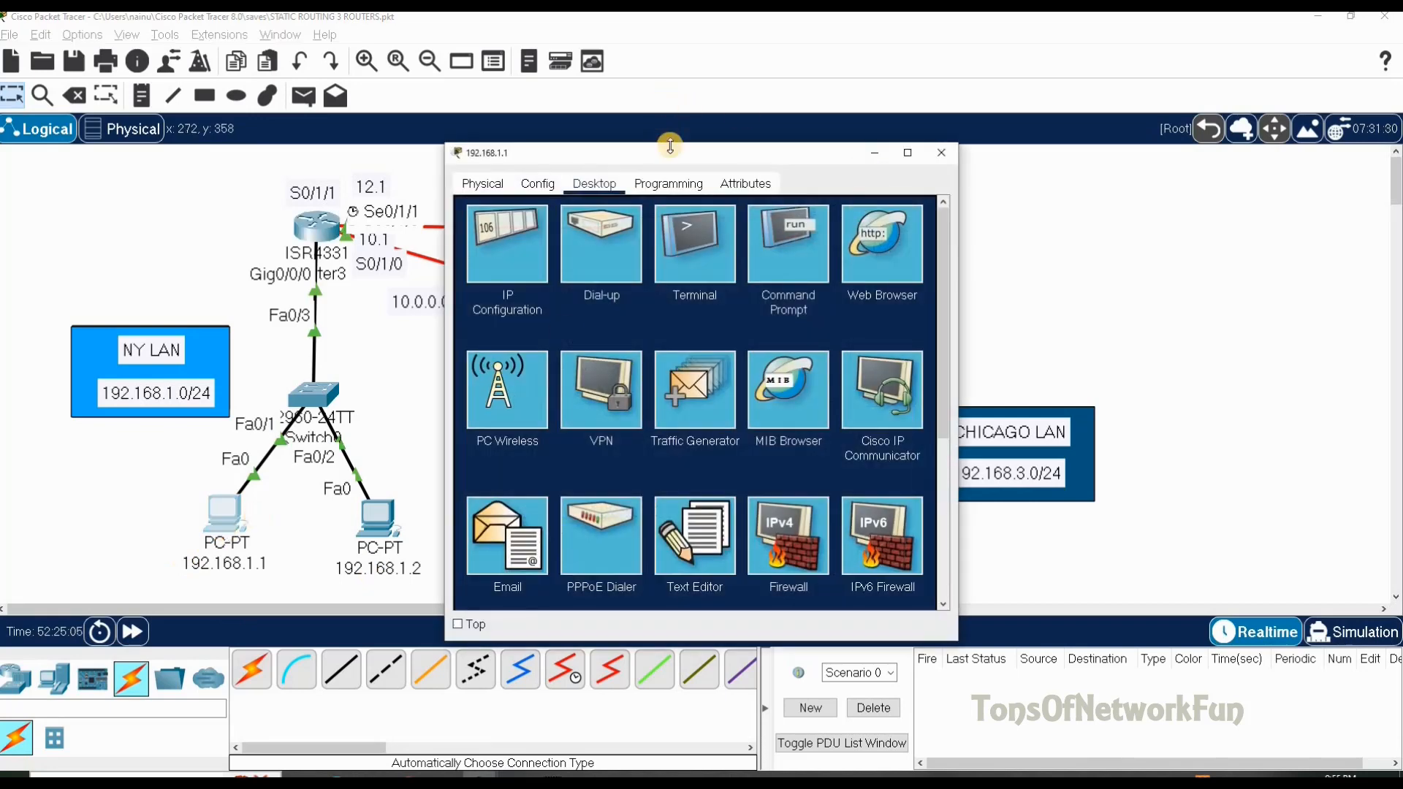
drag(670, 151, 1089, 151)
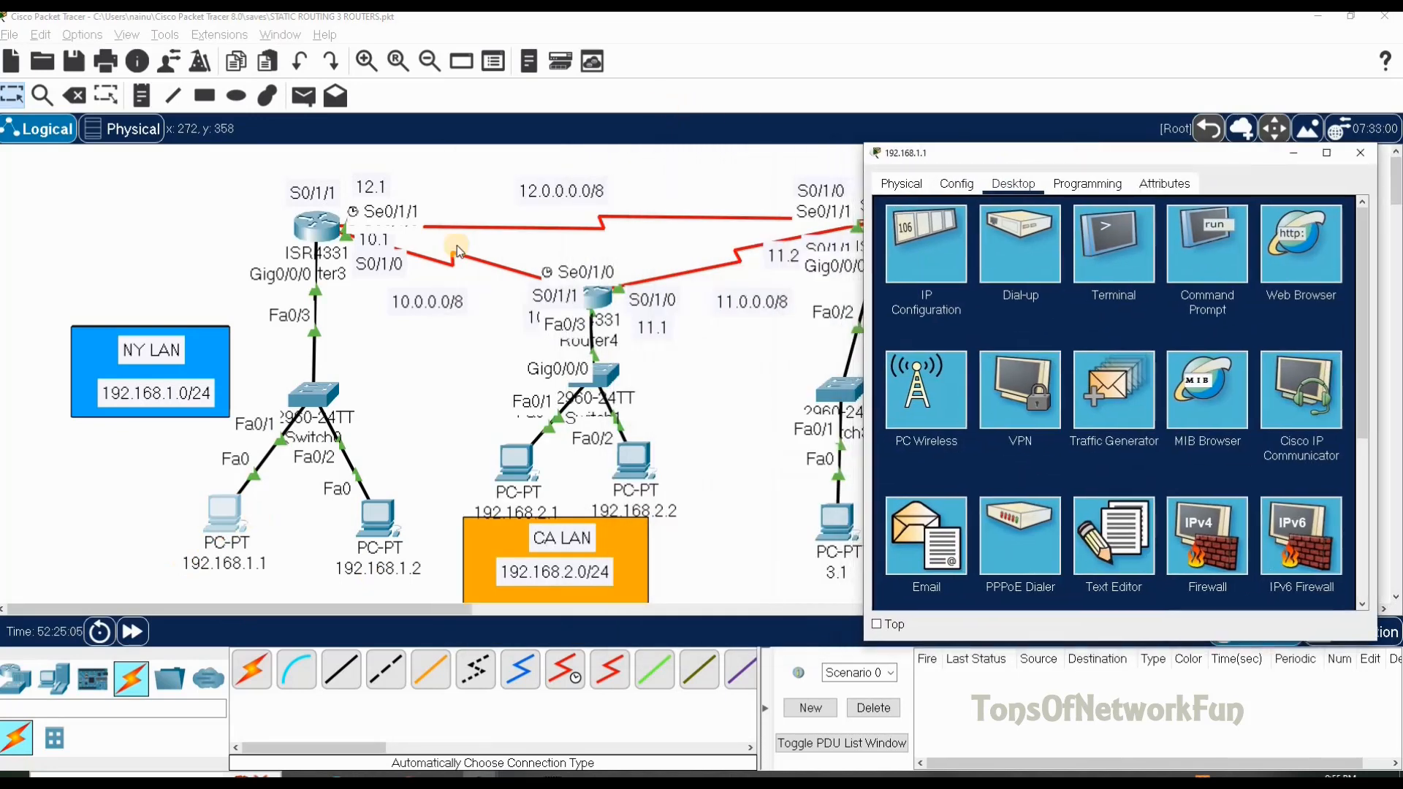
click(1220, 272)
scroll(1071, 468, up, 5)
scroll(1072, 467, down, 8)
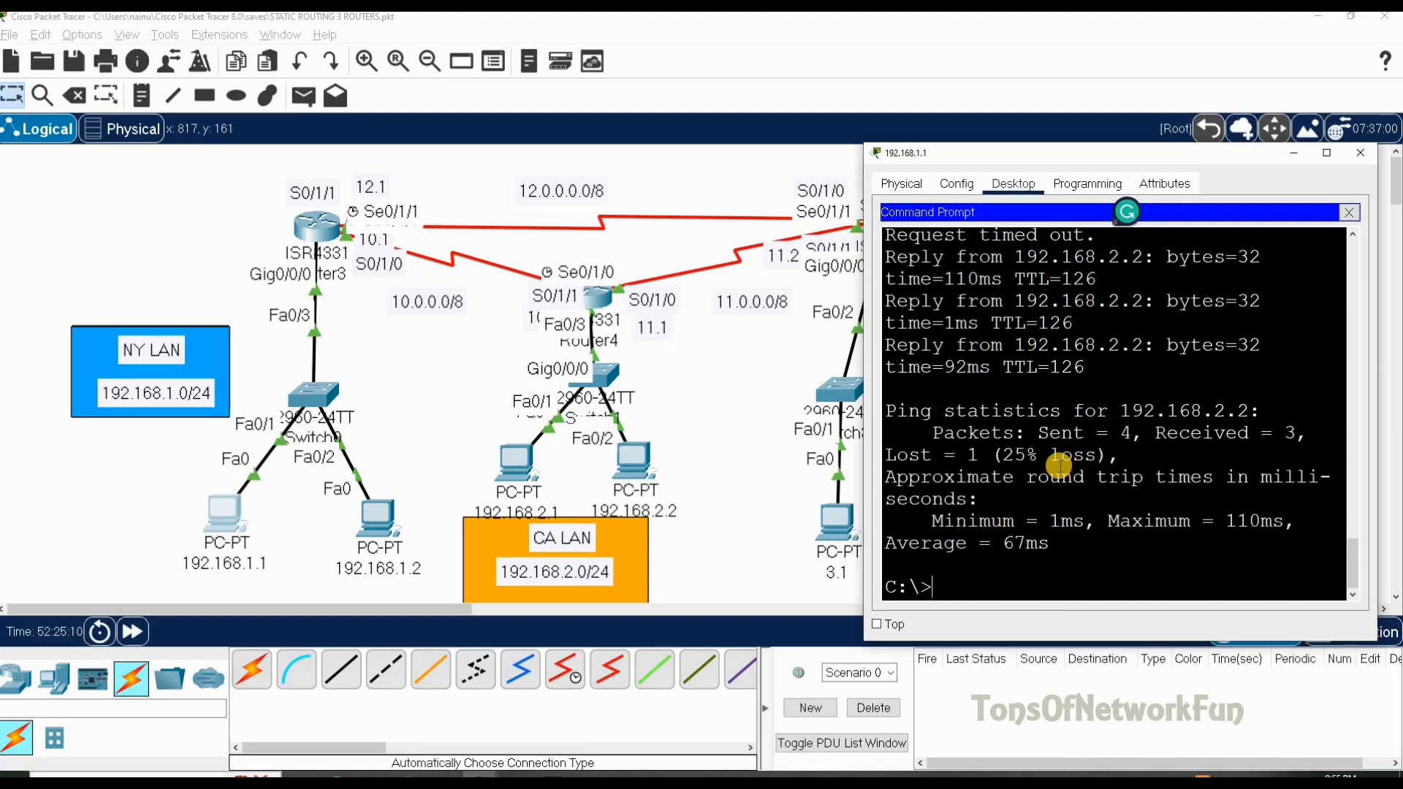
text(ping 192.168.2.1)
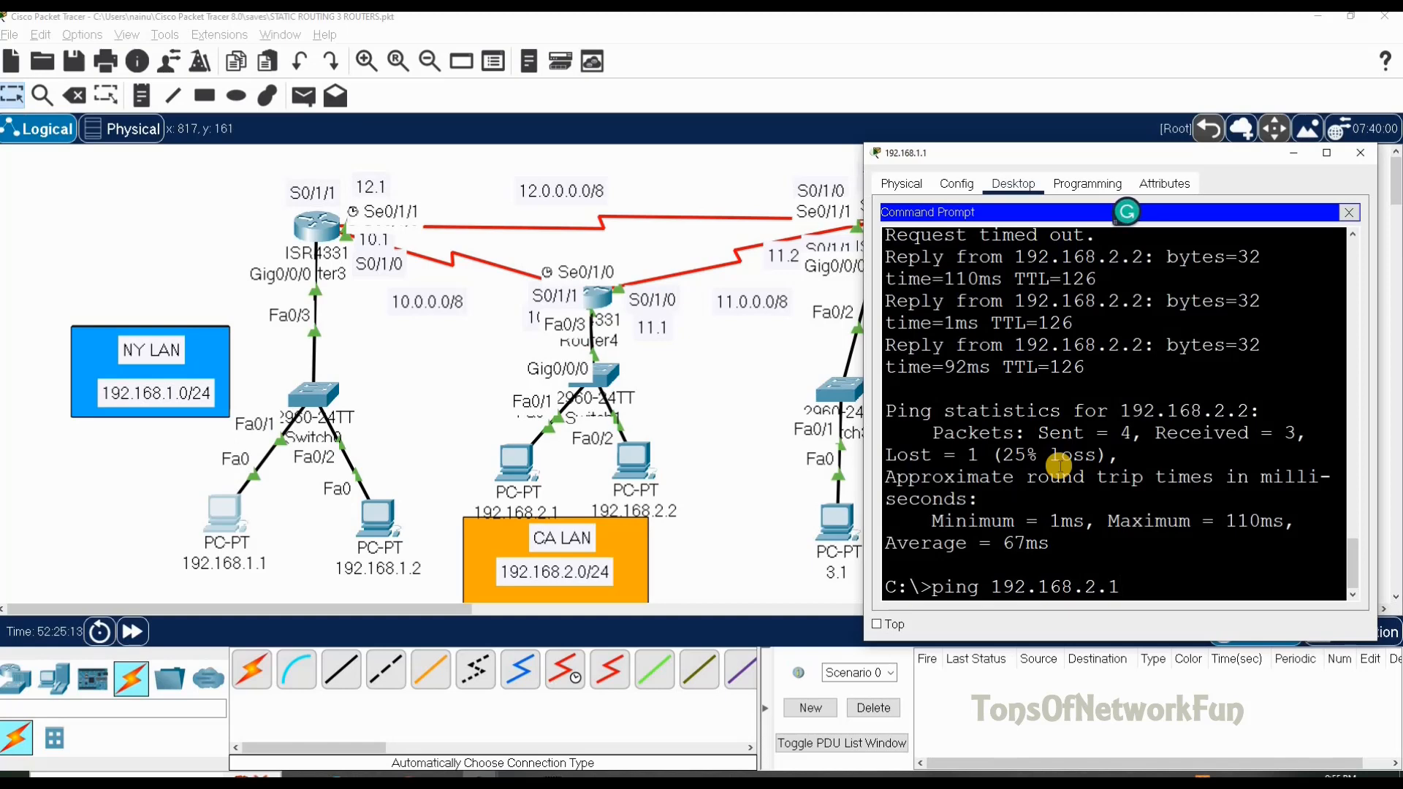
key(Return)
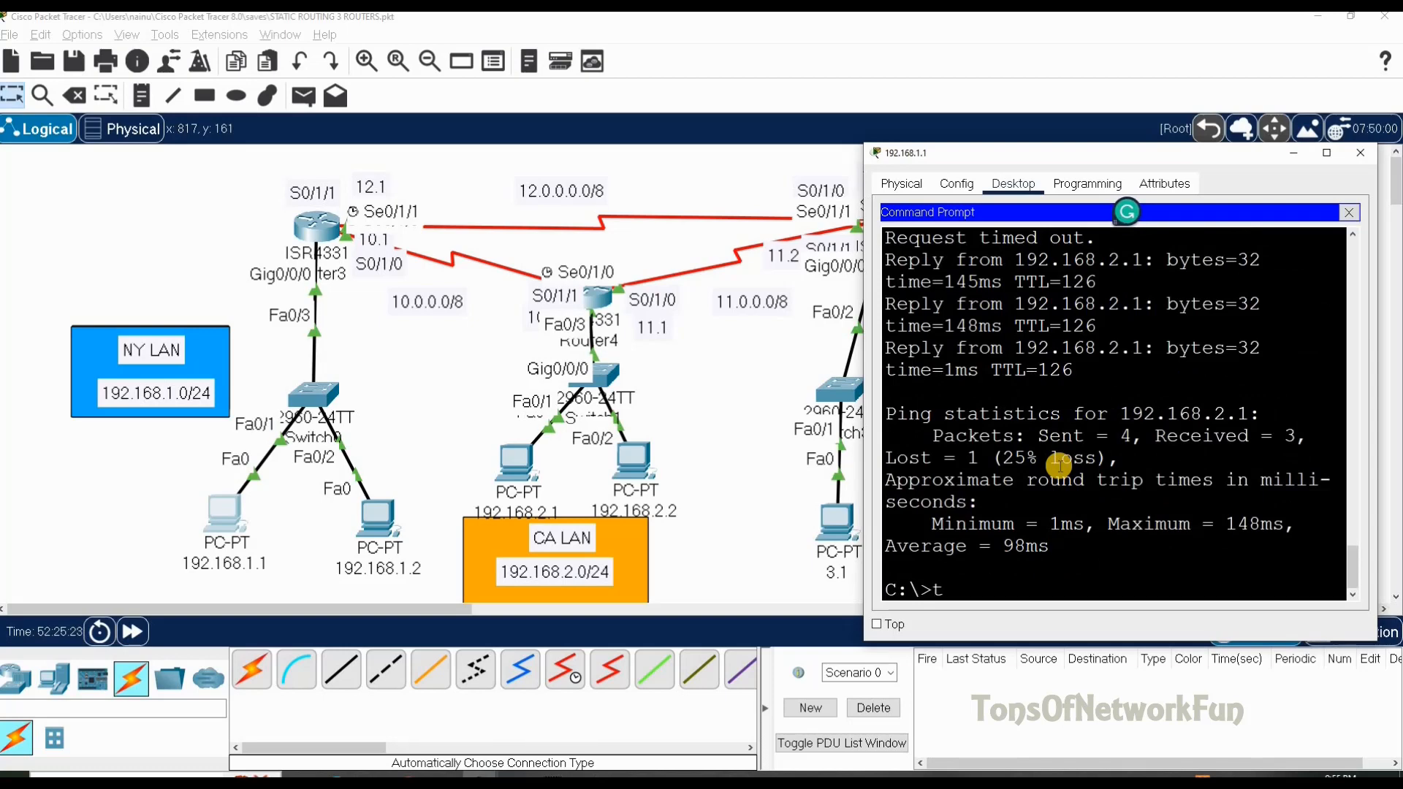
text(192.168.2.1)
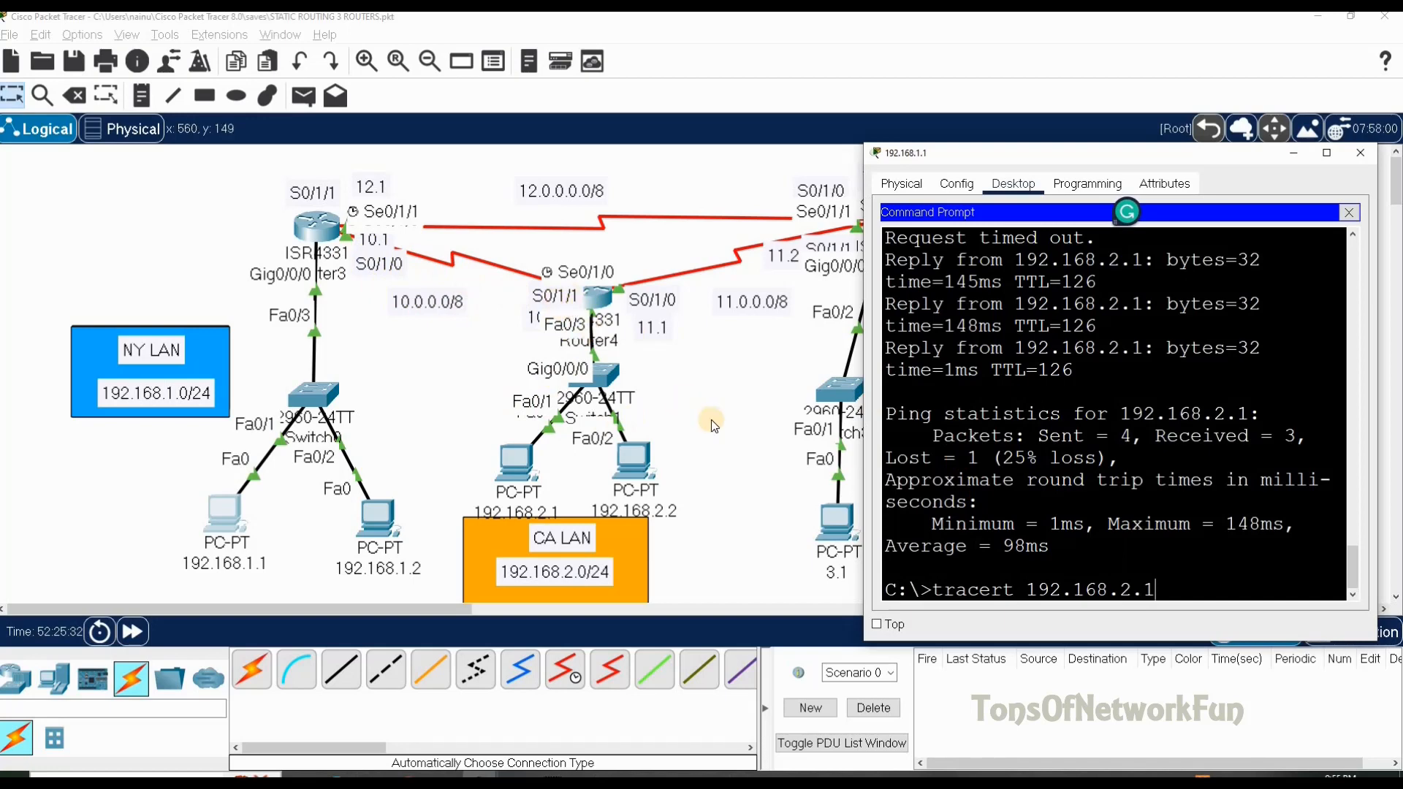
key(Return)
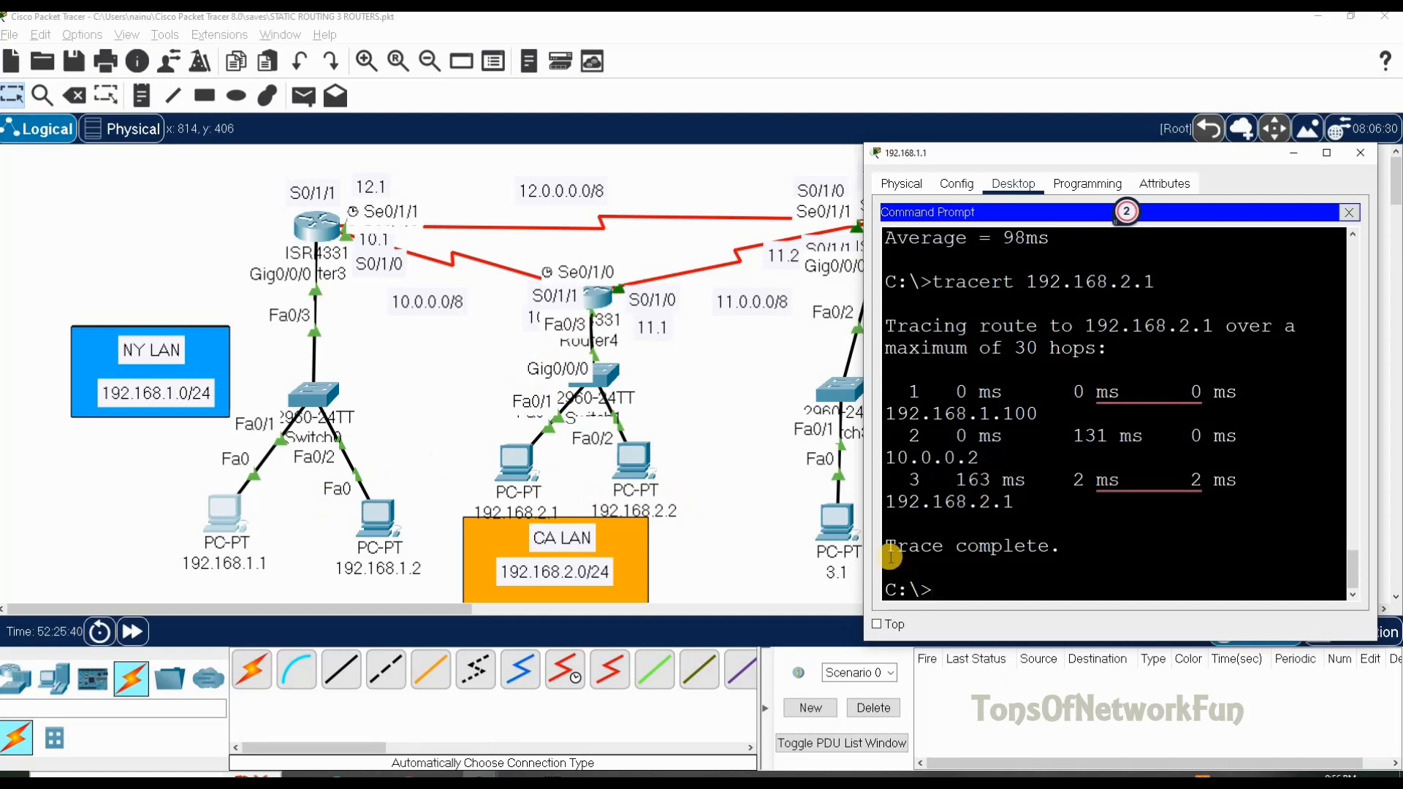
Ping the Chicago LAN PC at 192.168.3.1 and trace the route to it with "tracert 192.168.3.1".
text(ping 192.168)
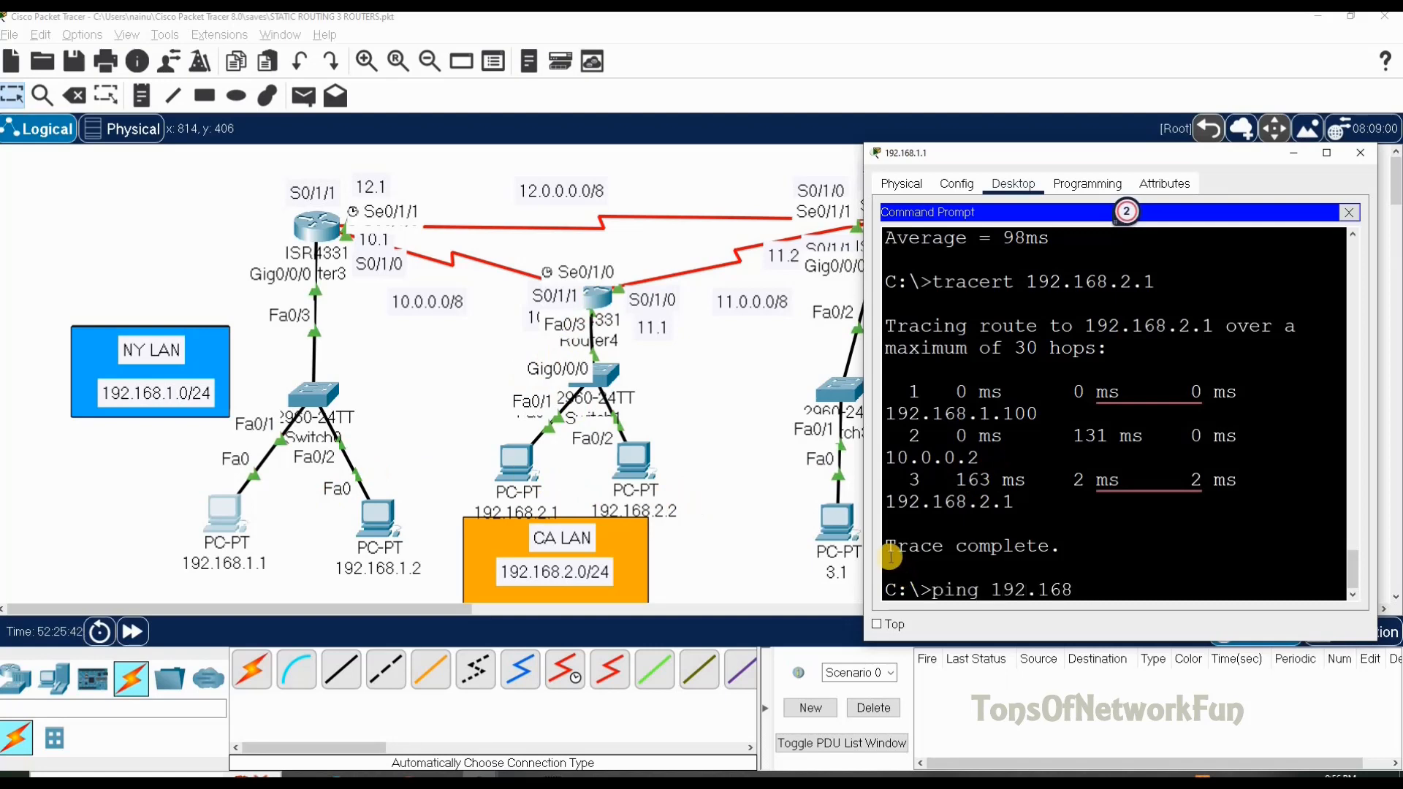
text(.3.1)
key(Return)
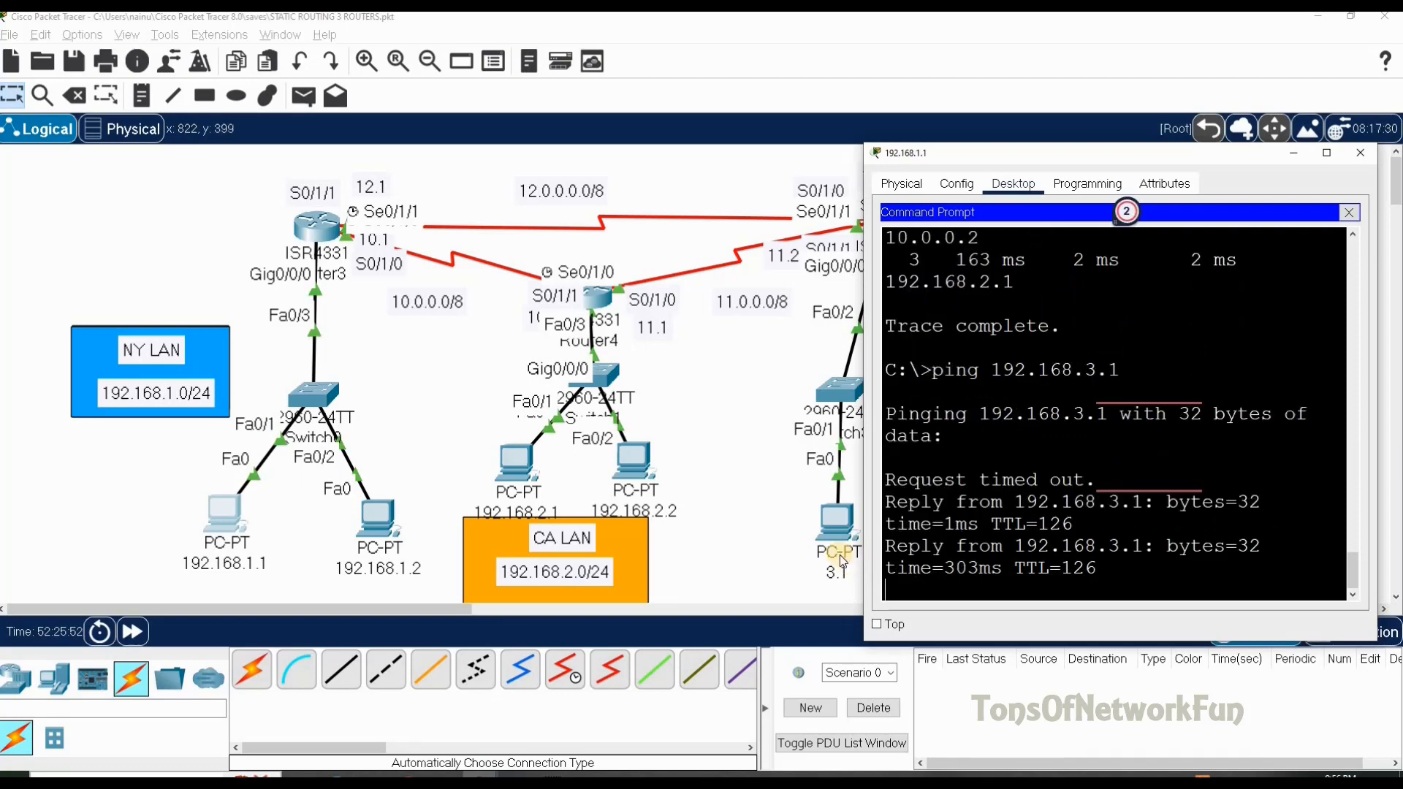
text(tracert)
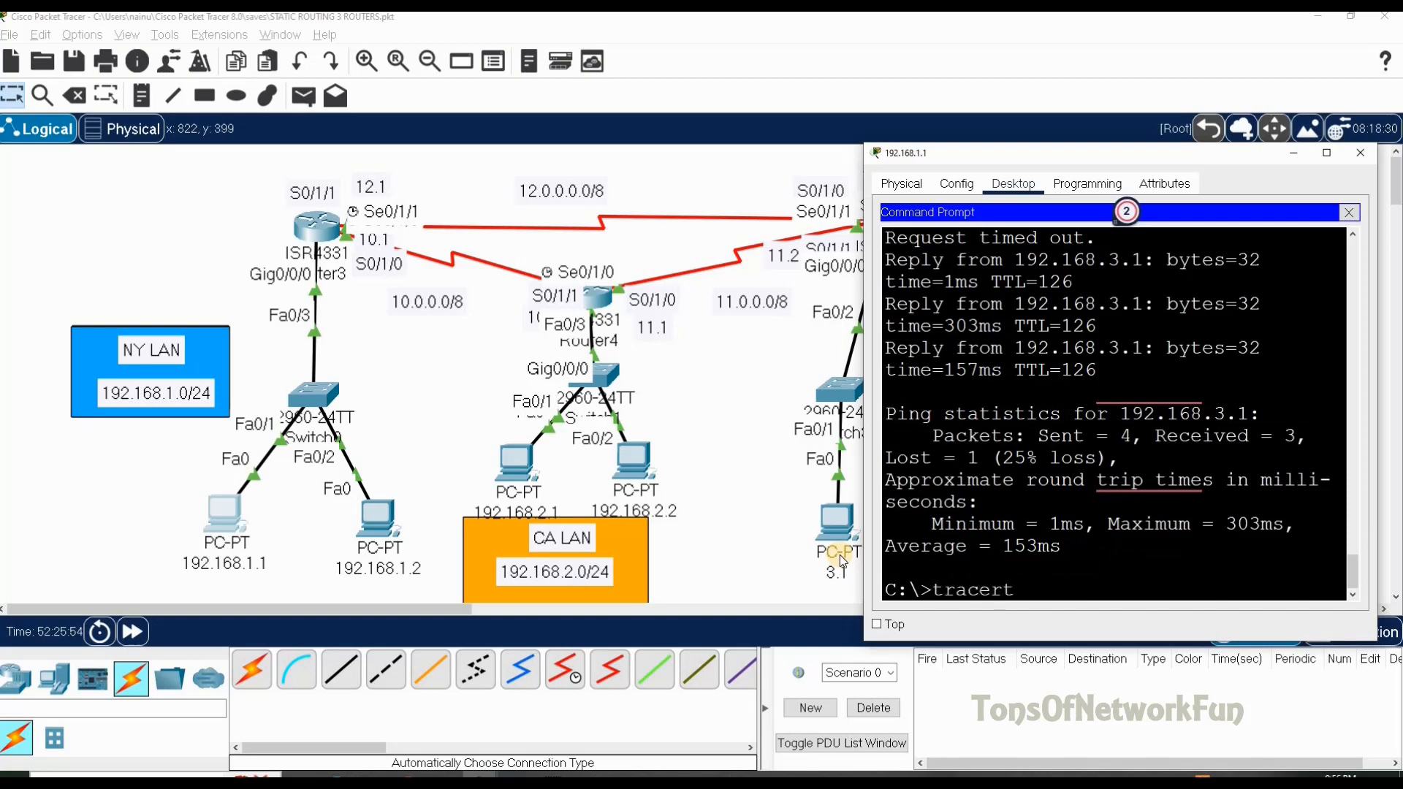
text( 192.168.3.1)
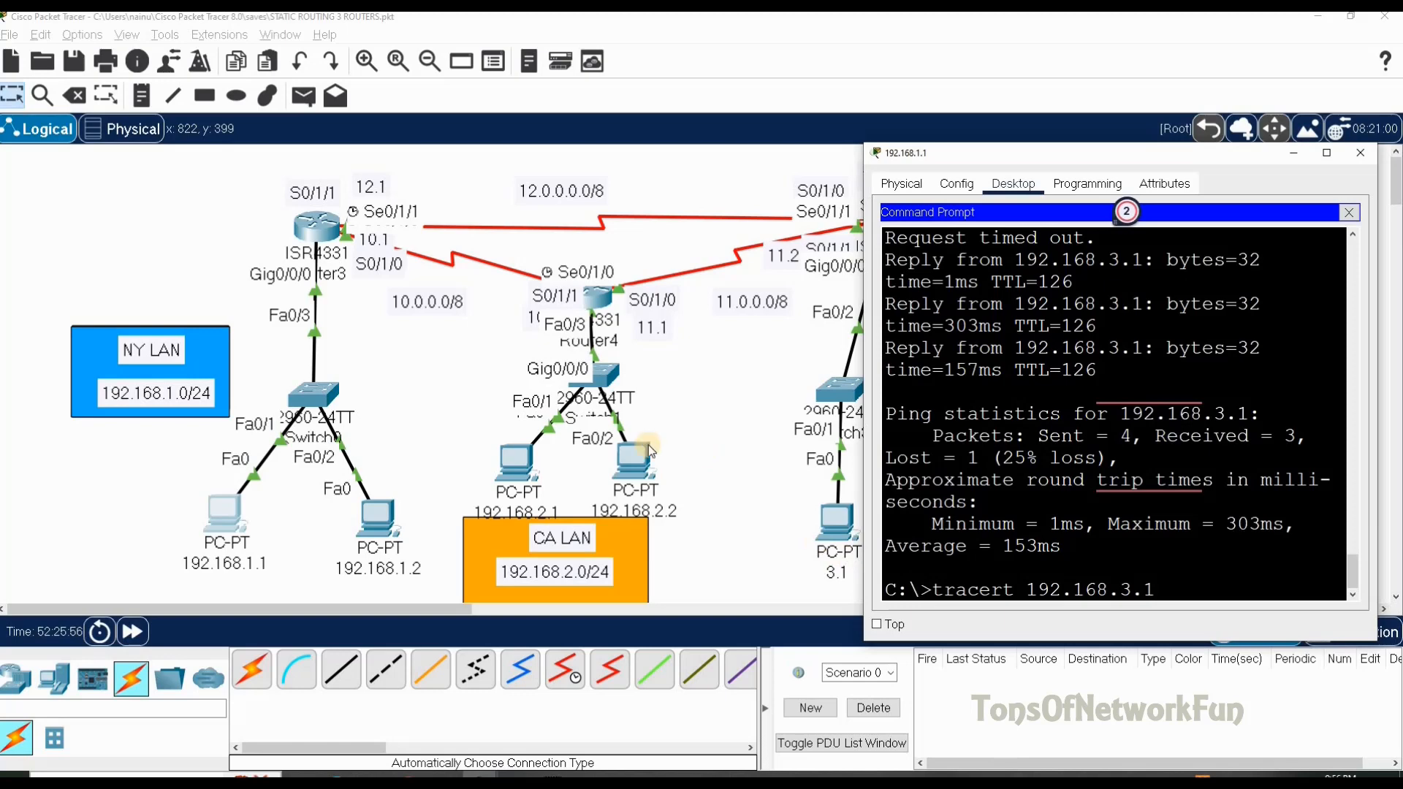
drag(1047, 164, 1088, 196)
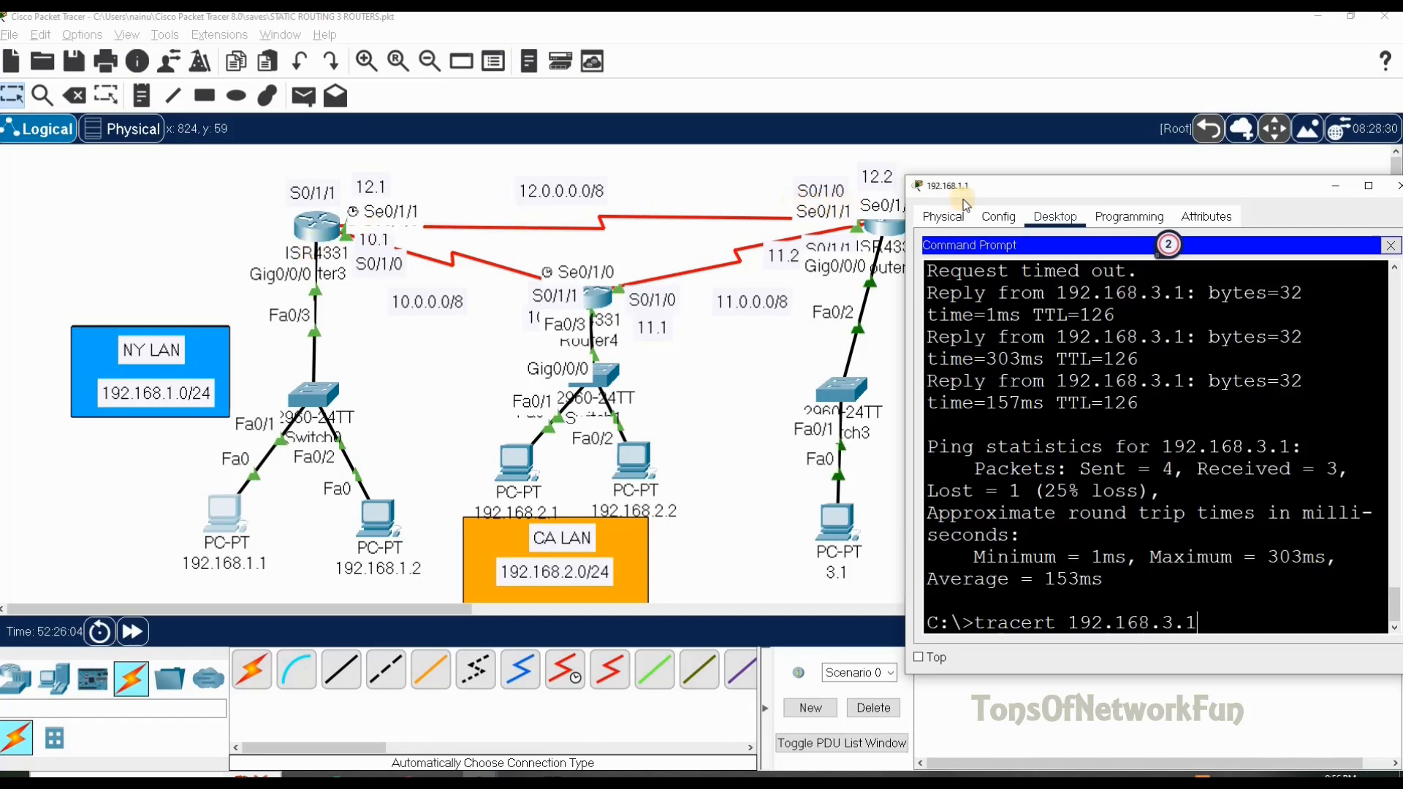
drag(1071, 177, 1072, 116)
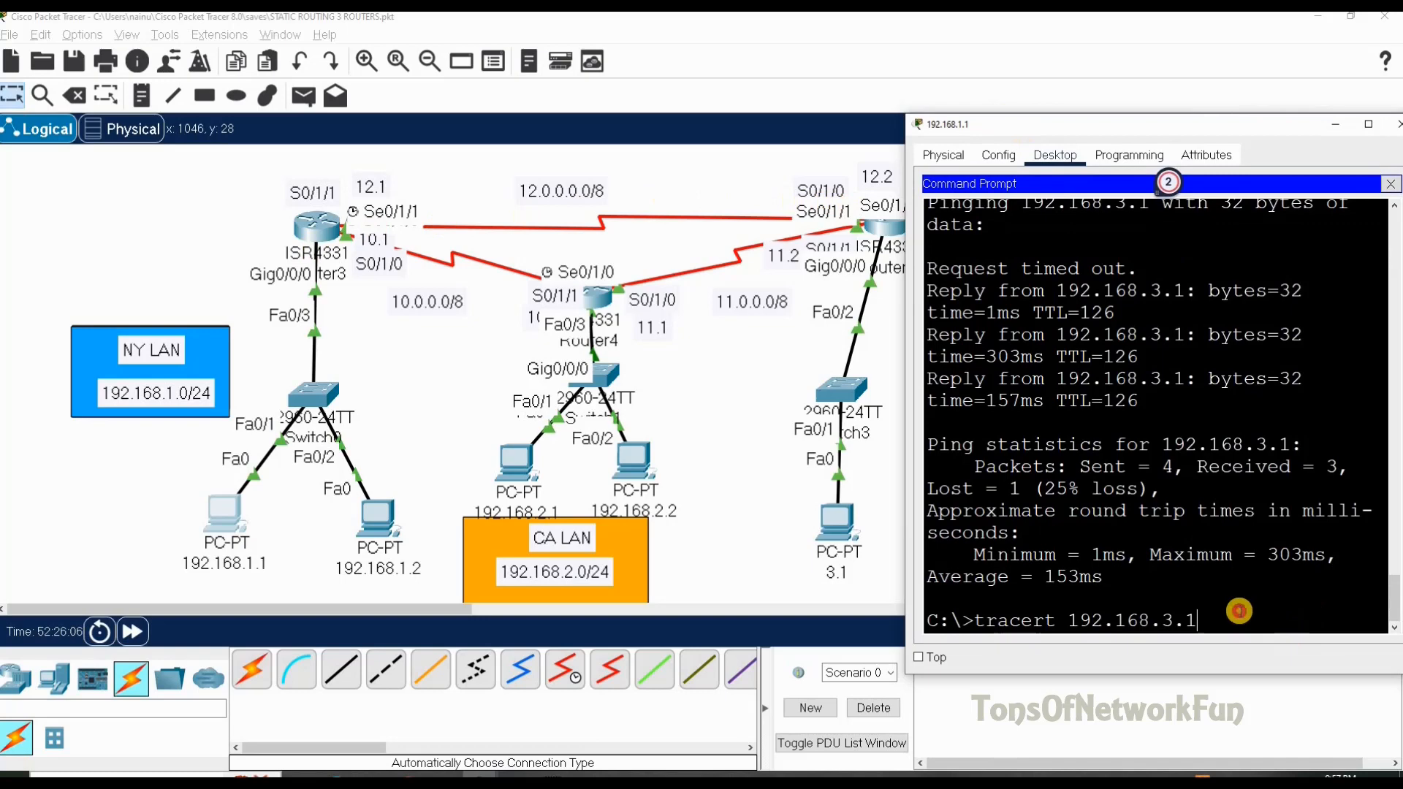
key(Return)
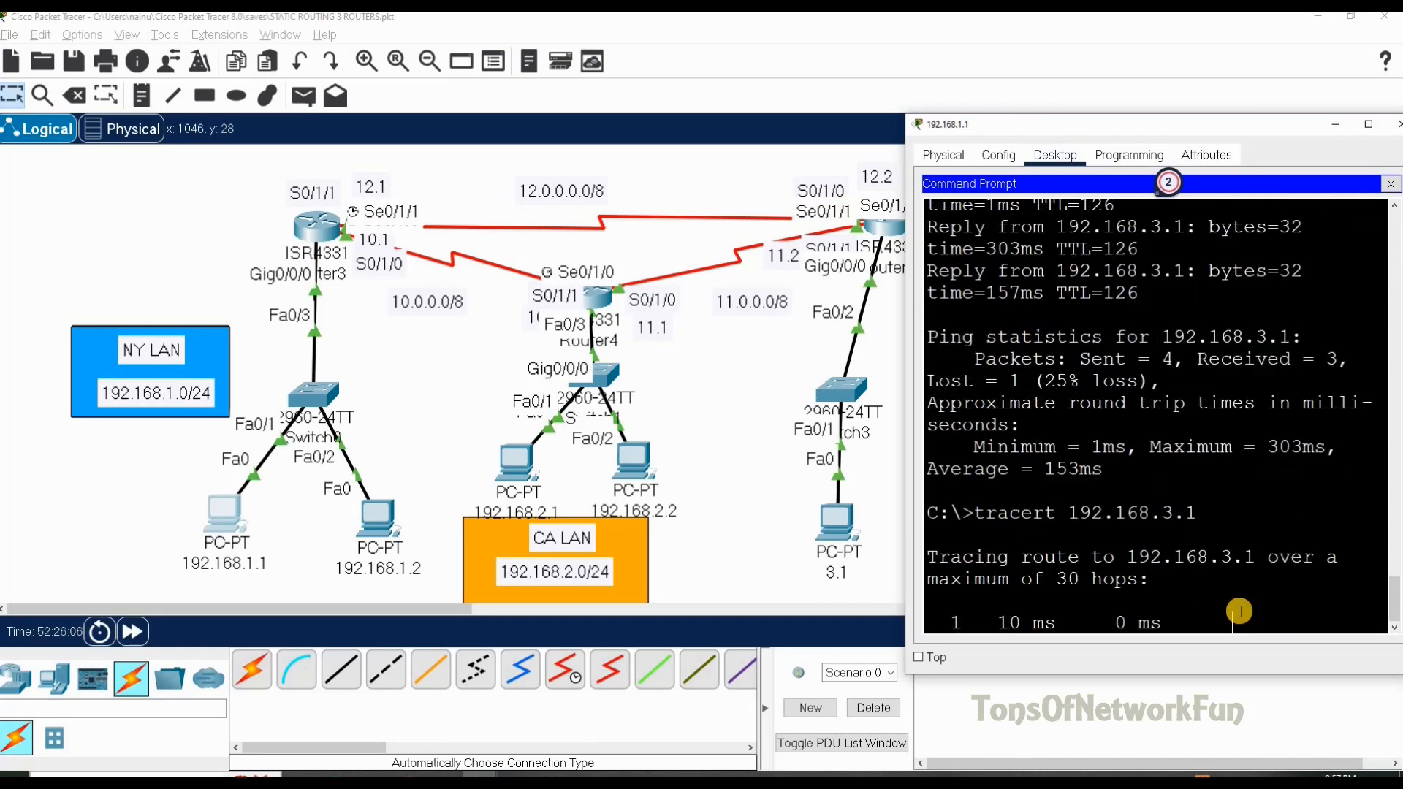
Compare the hop addresses in the trace to 192.168.3.1 with the topology and close the PC's window.
drag(1201, 131, 1093, 83)
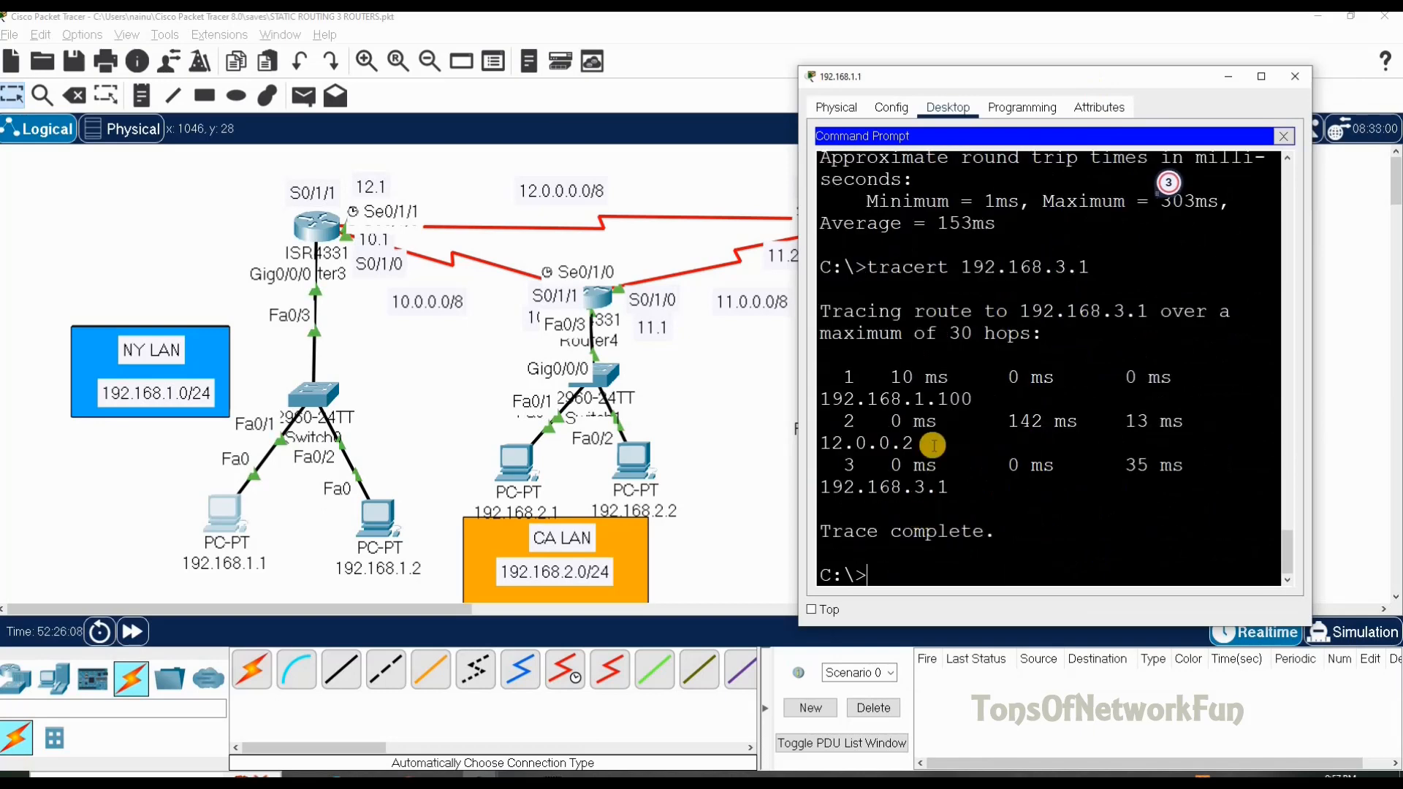
drag(975, 398, 868, 399)
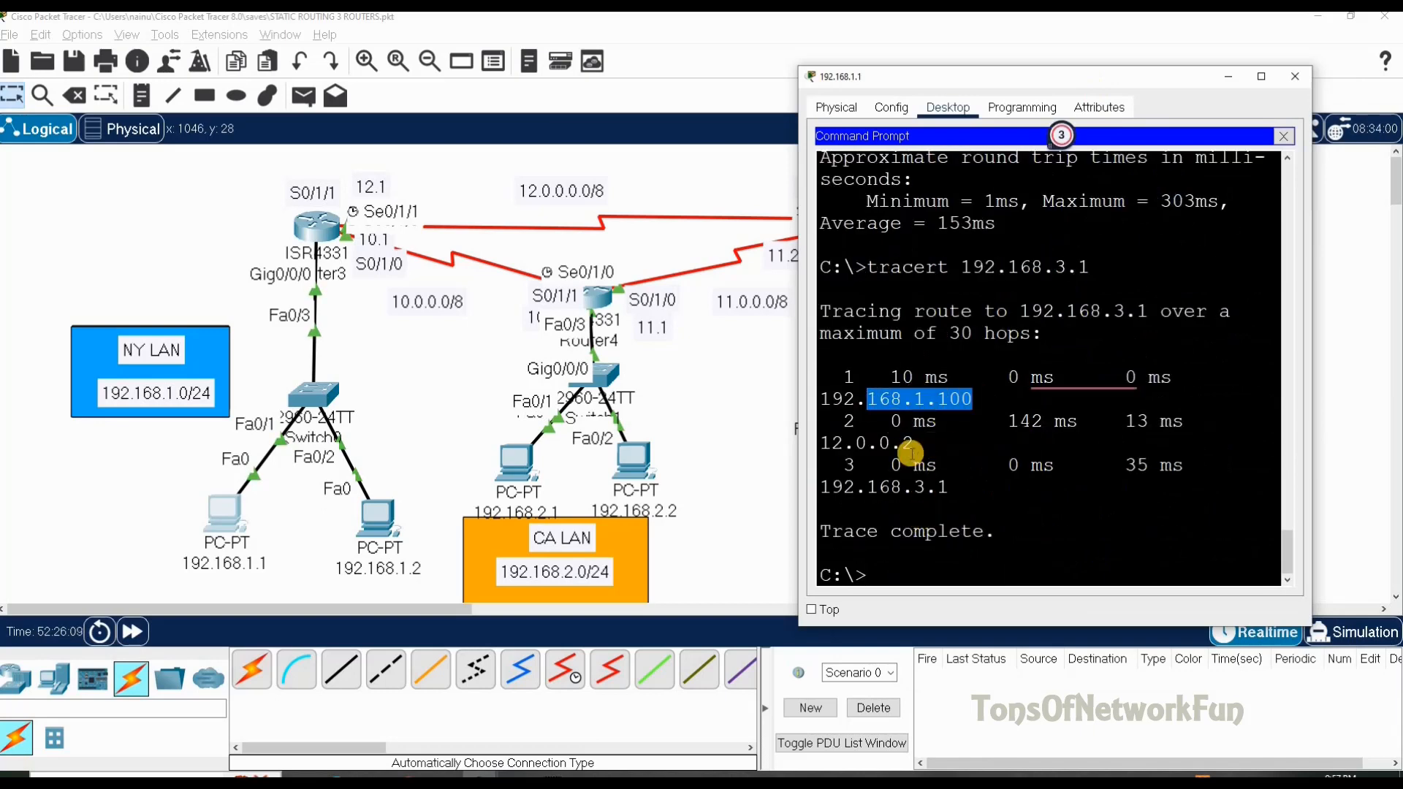
drag(914, 442, 844, 443)
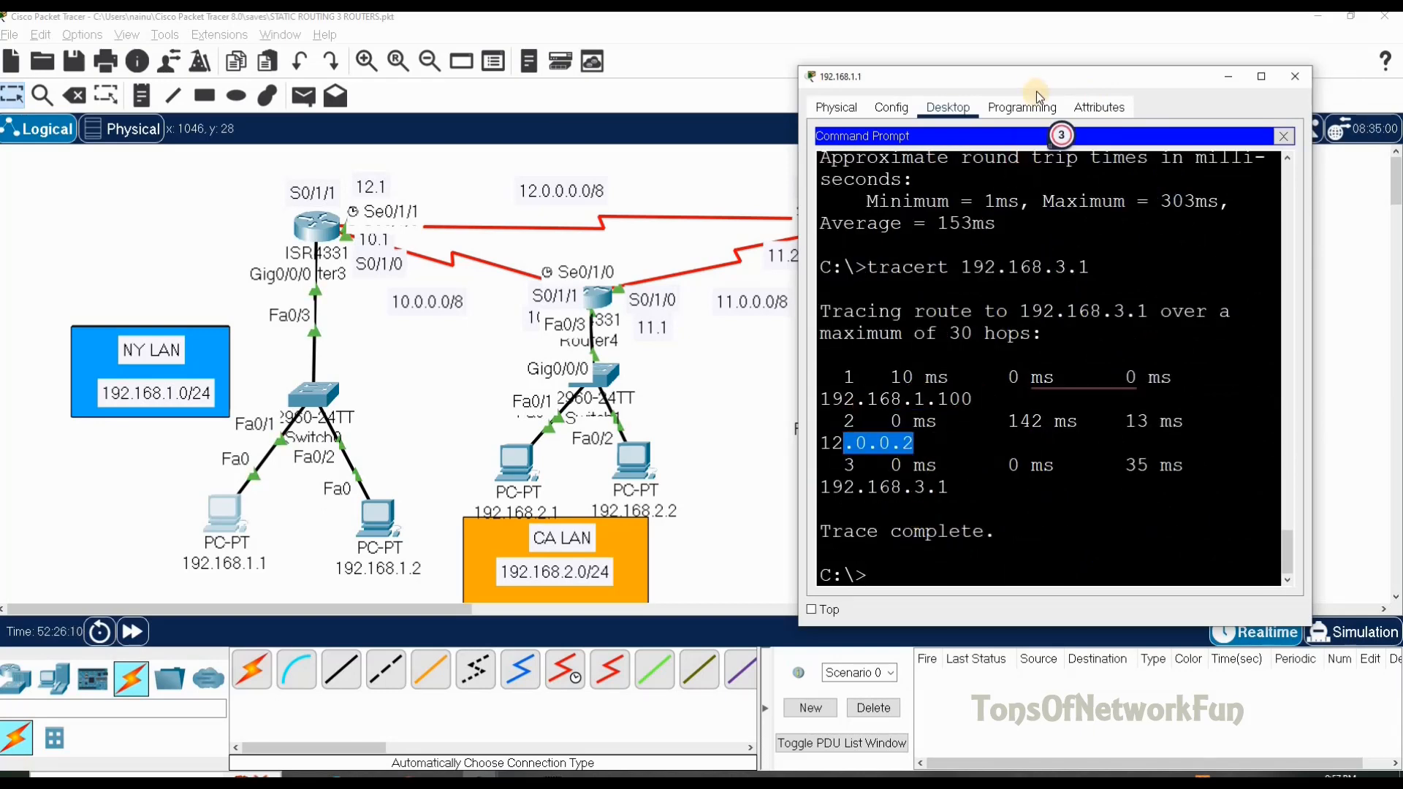
drag(1038, 93, 1170, 121)
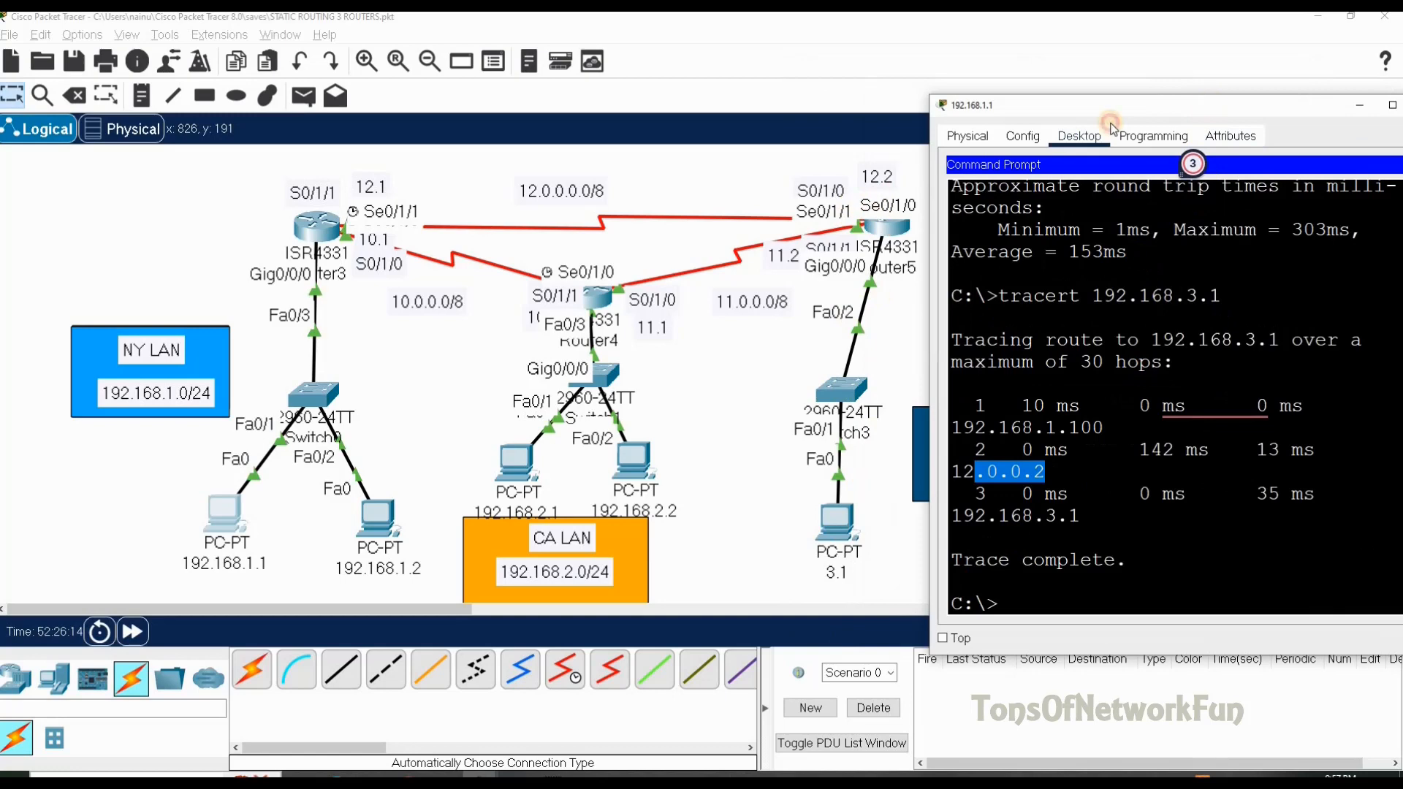
drag(1206, 106, 966, 126)
click(1187, 126)
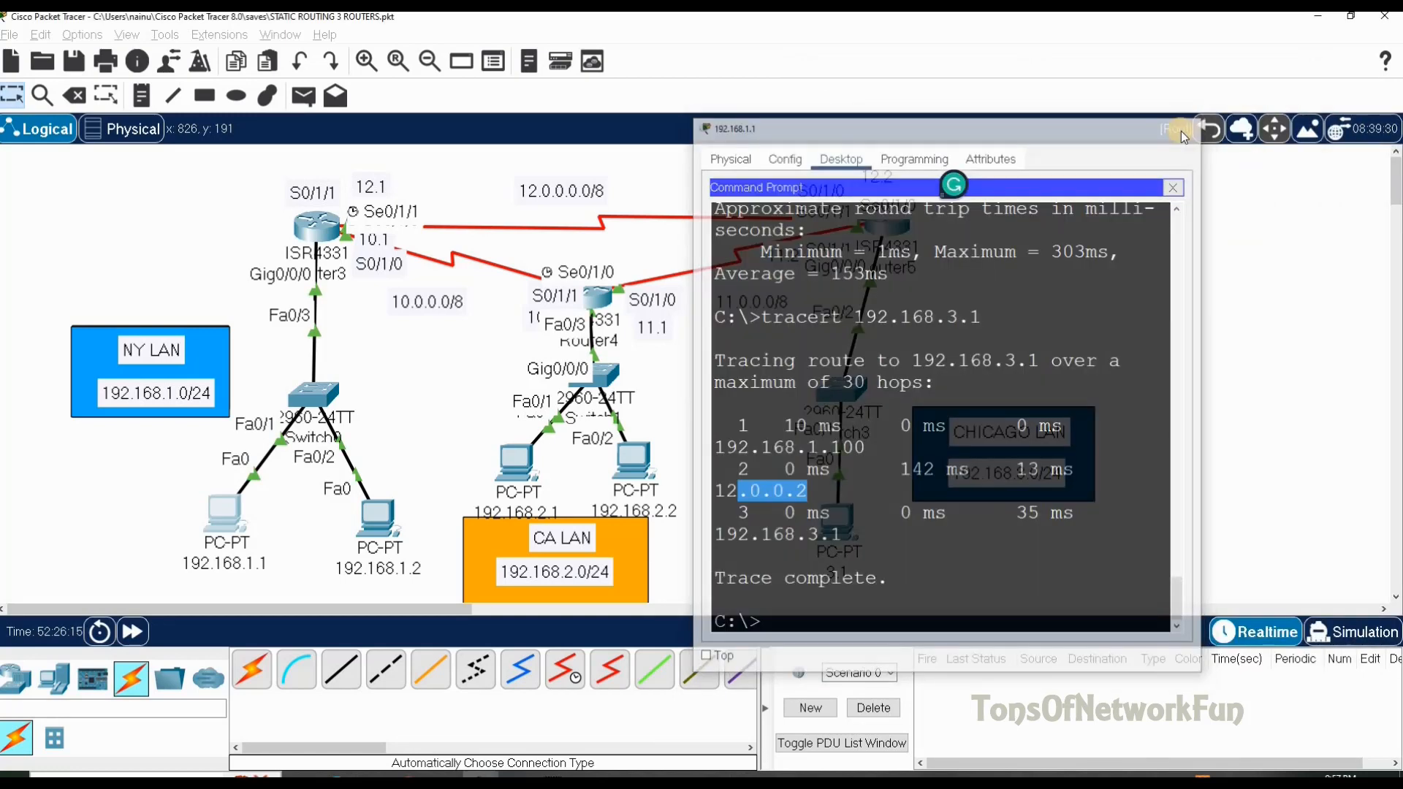